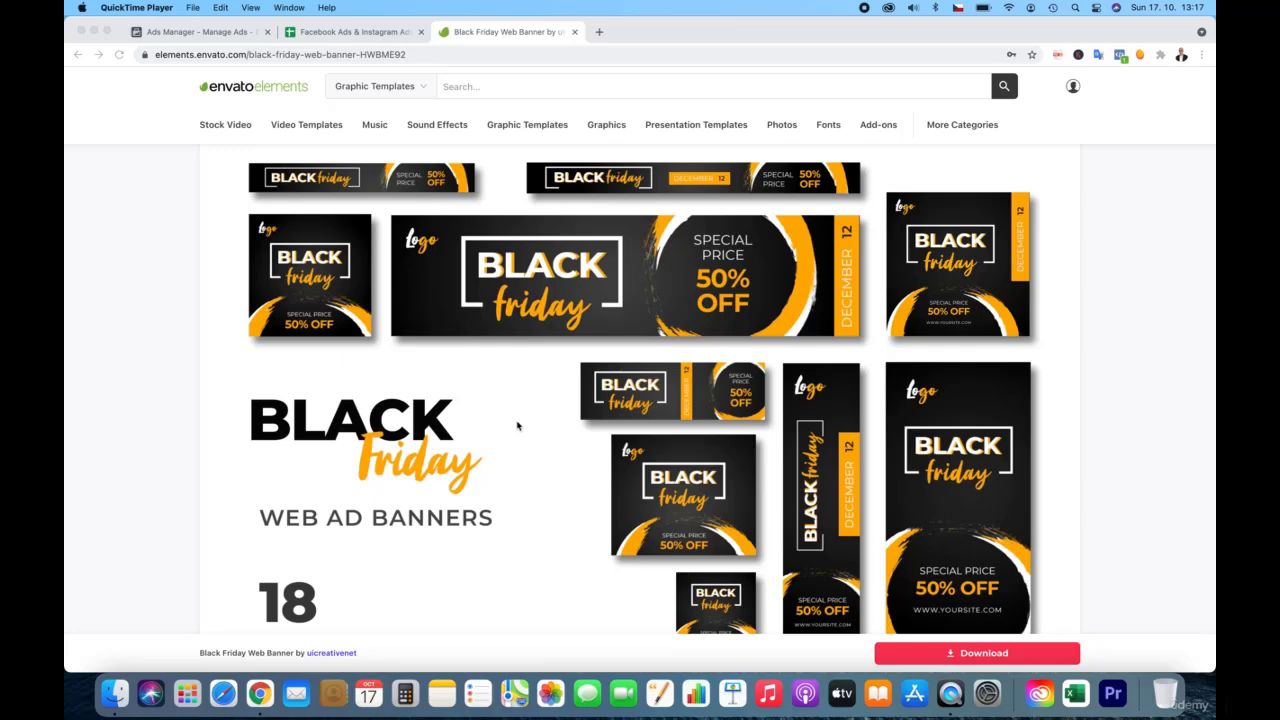
Switch to the Black November ads spreadsheet in Google Sheets and review its campaign header and weekly sale schedule
left_click(370, 33)
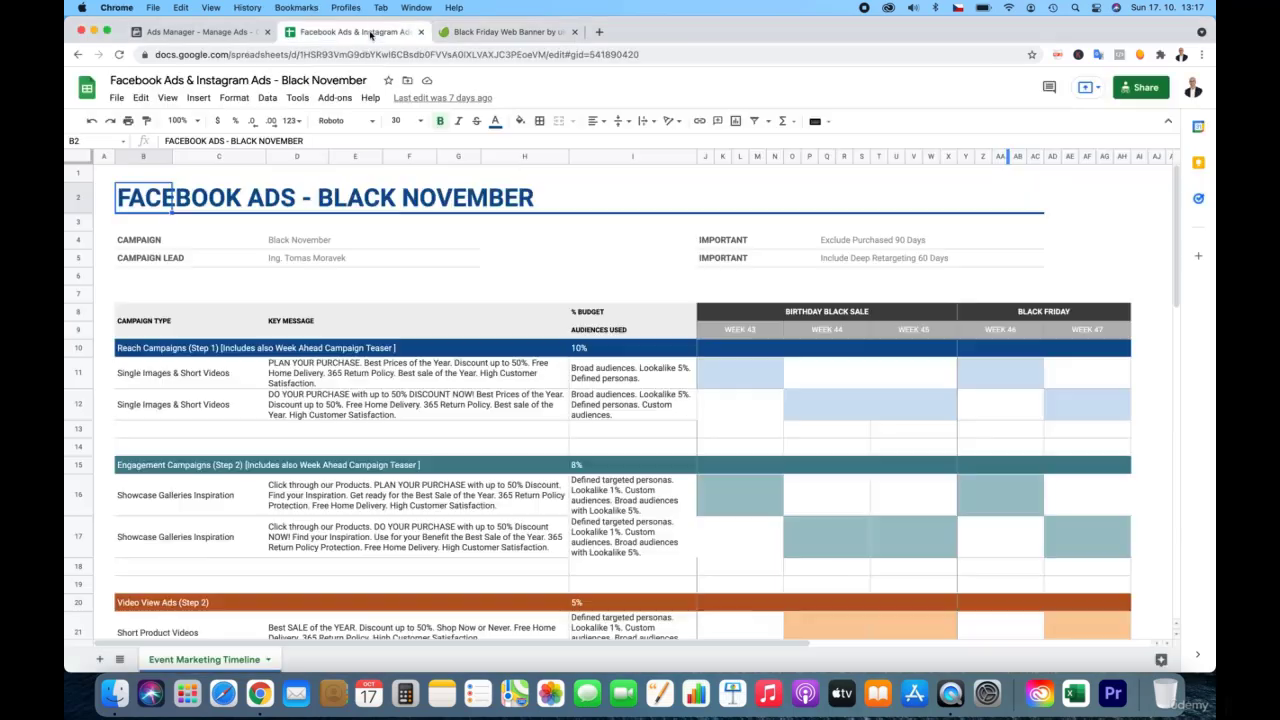
left_click(530, 258)
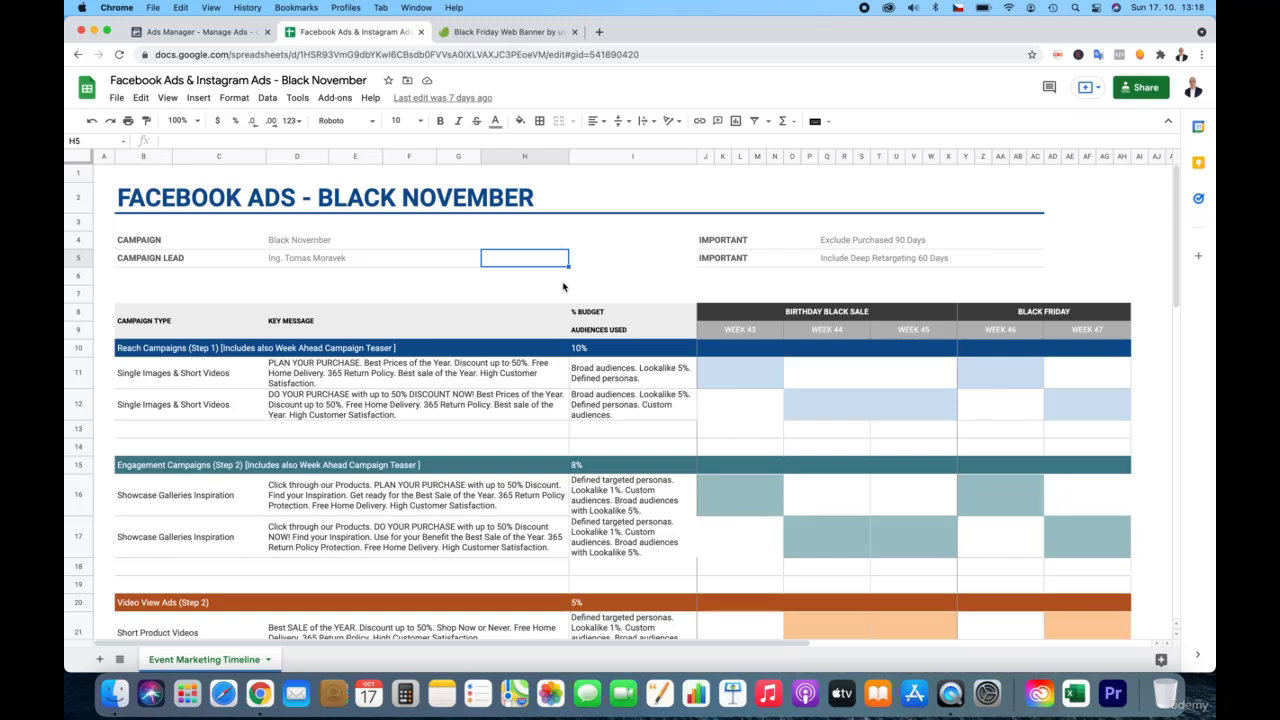
left_click(748, 336)
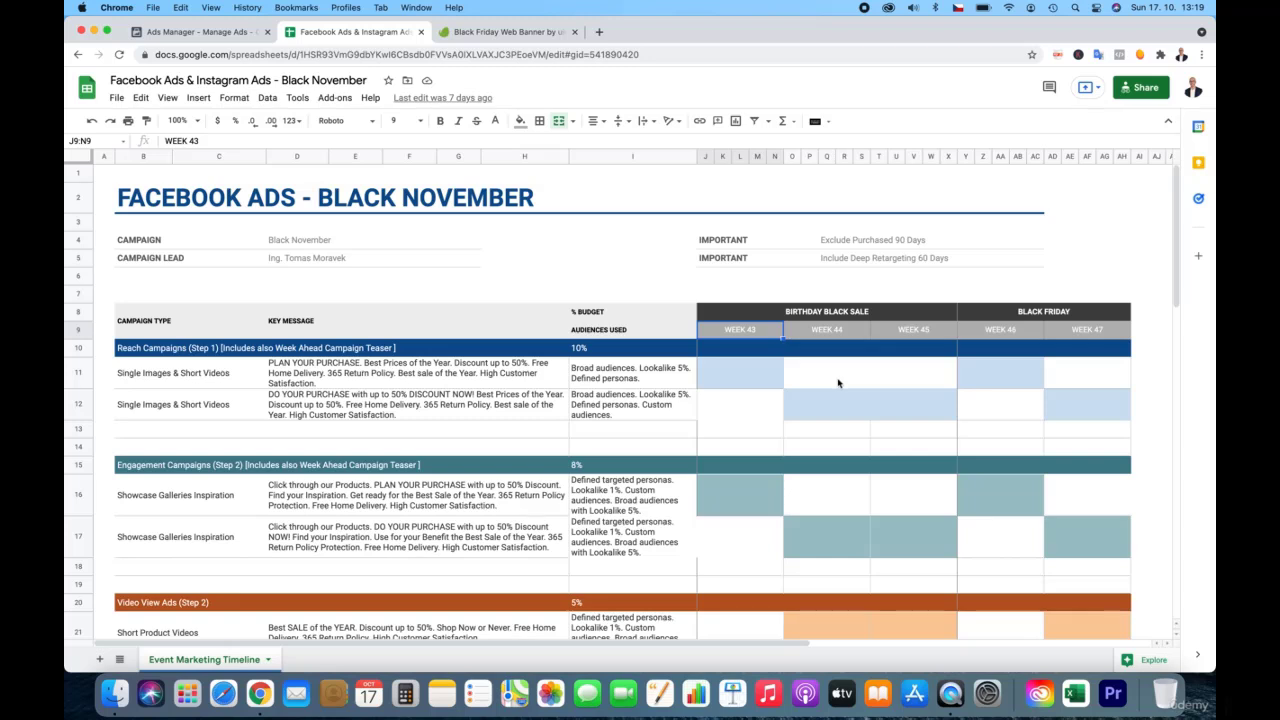
left_click(1030, 380)
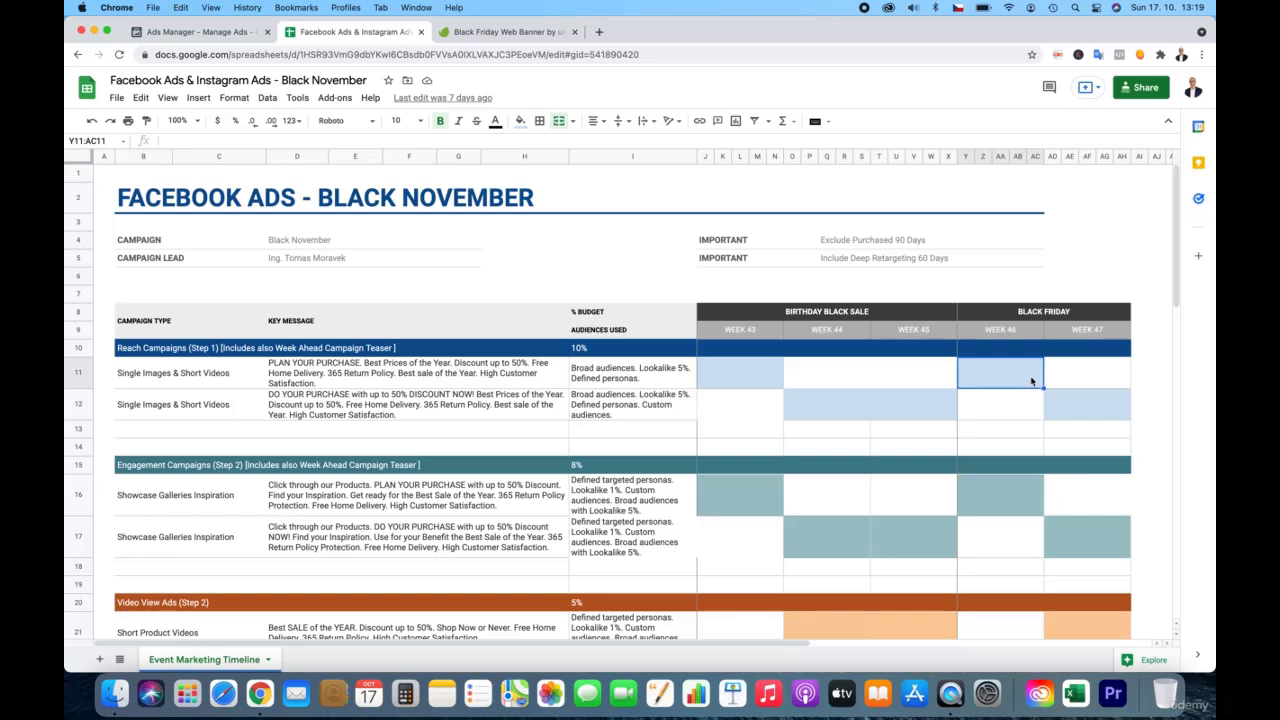
Switch to Ads Manager and examine the available awareness, consideration and conversion objectives for a new campaign
left_click(243, 36)
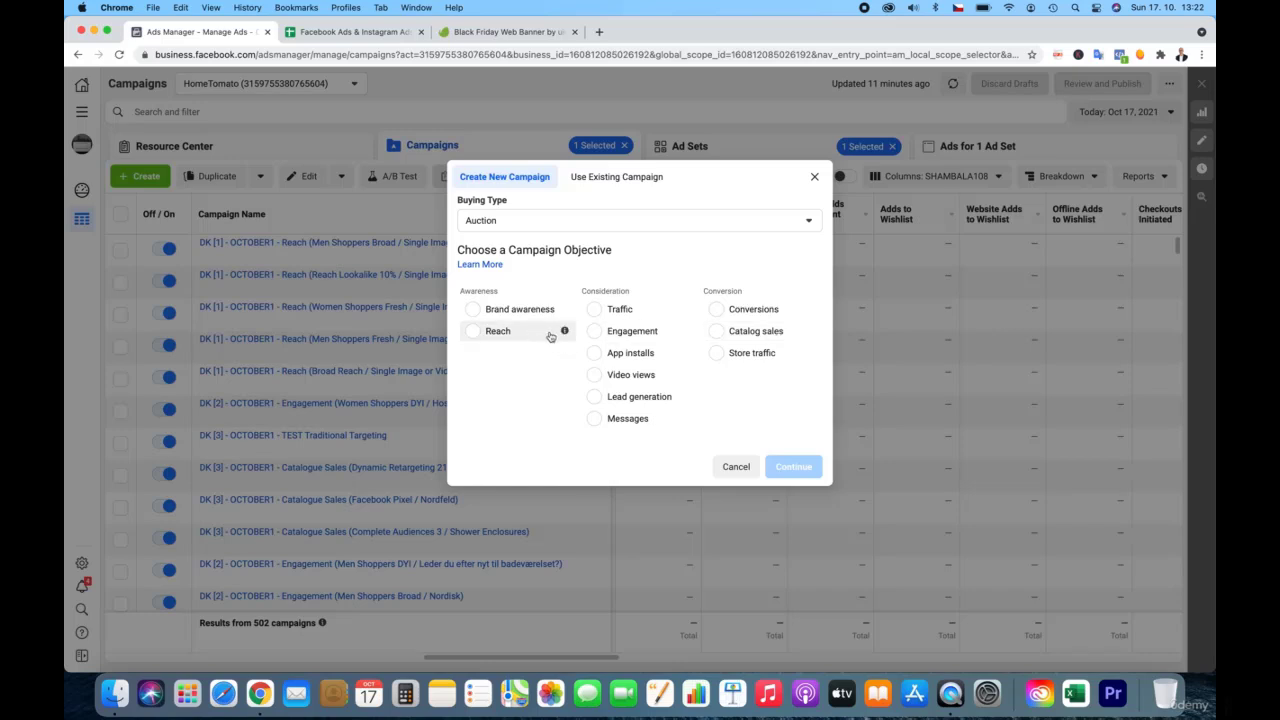
mouse_move(565, 335)
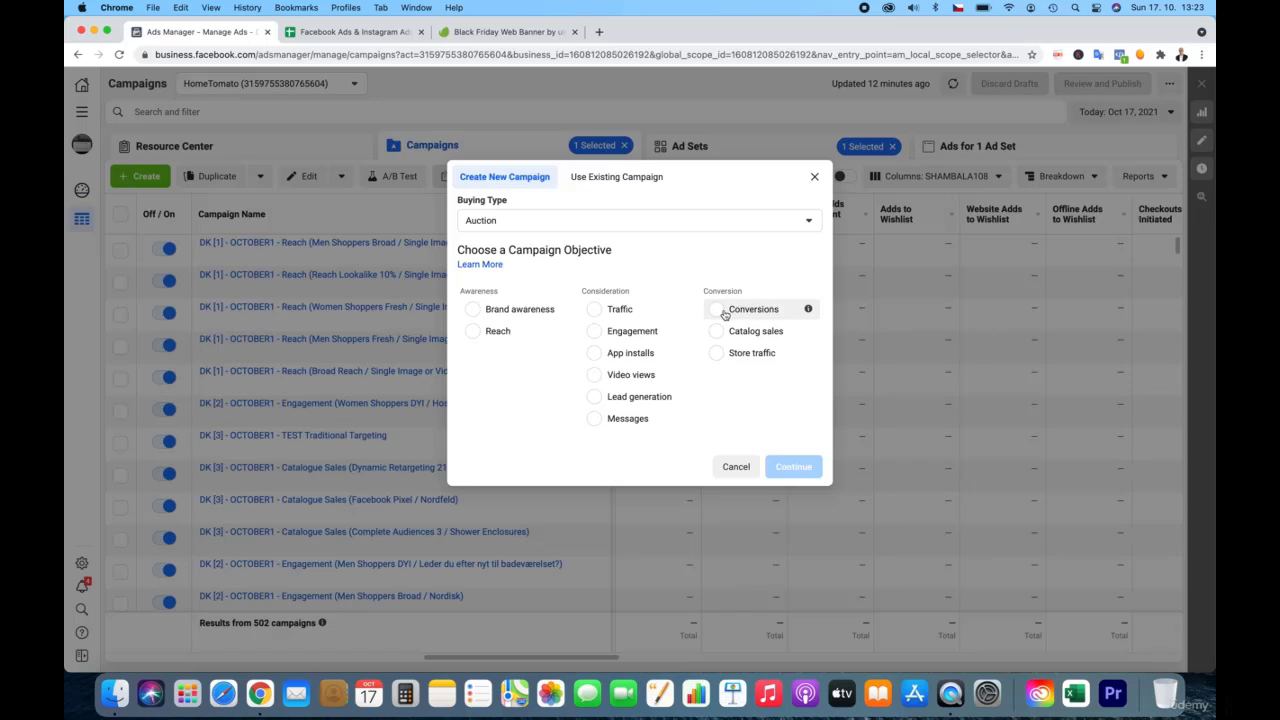
mouse_move(683, 314)
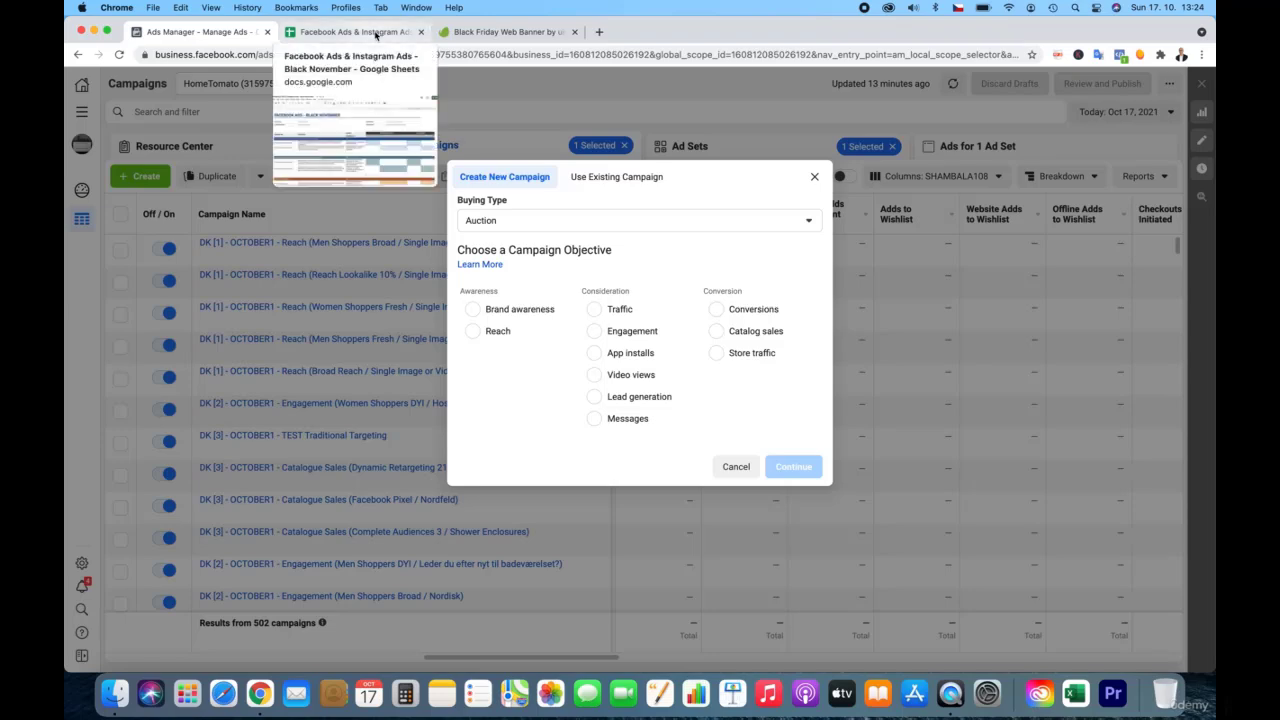
Return to the Black November spreadsheet and review the Reach Campaigns' key messages, audiences and scheduled weeks
left_click(376, 35)
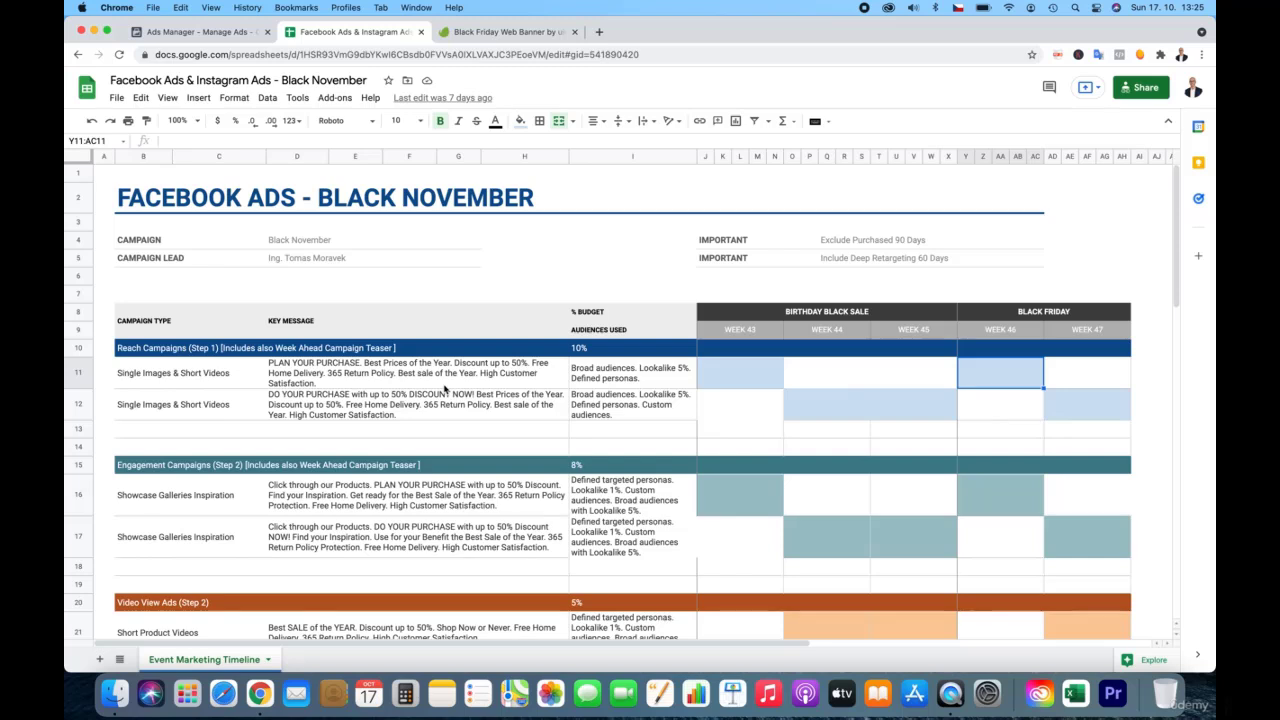
left_click(723, 380)
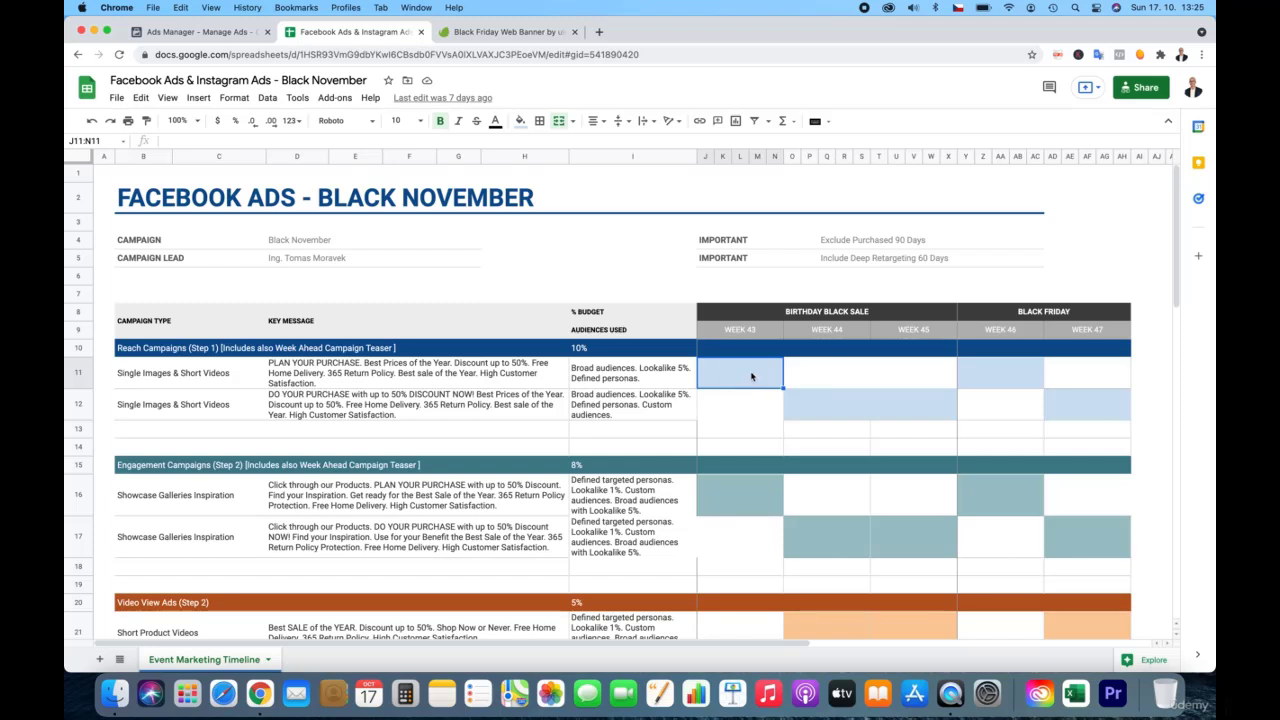
left_click(1005, 377)
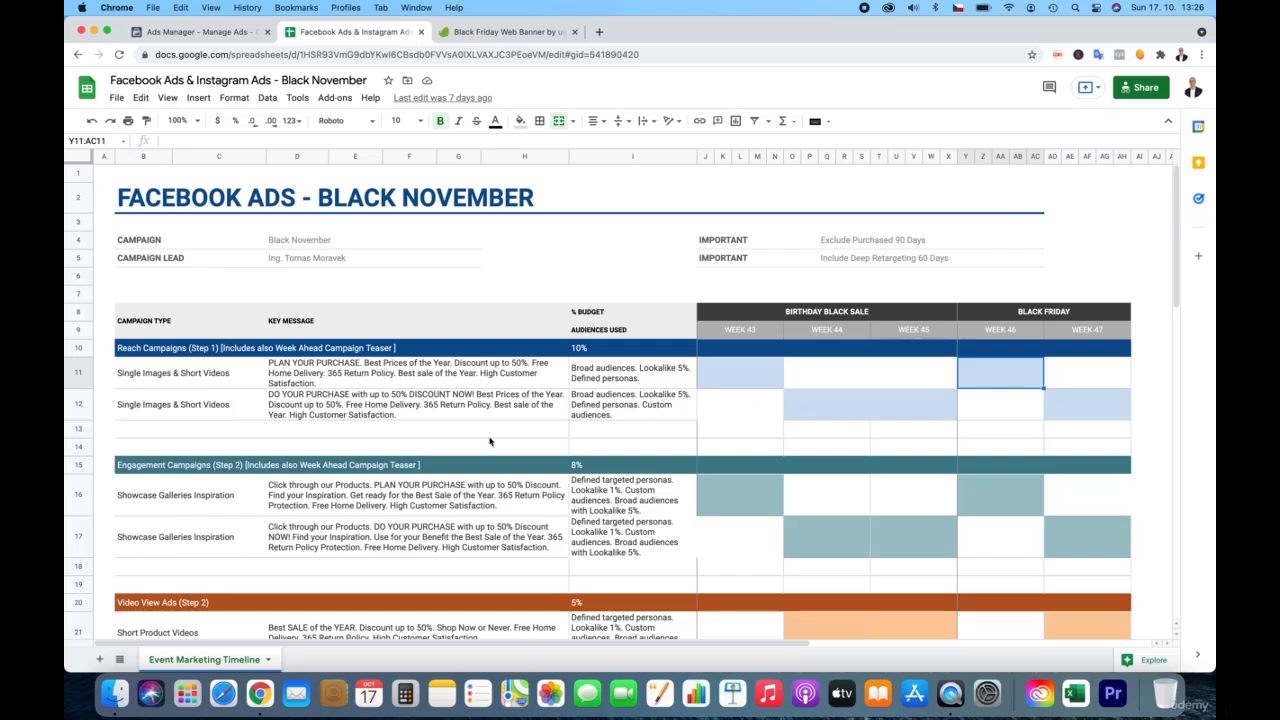
left_click(453, 418)
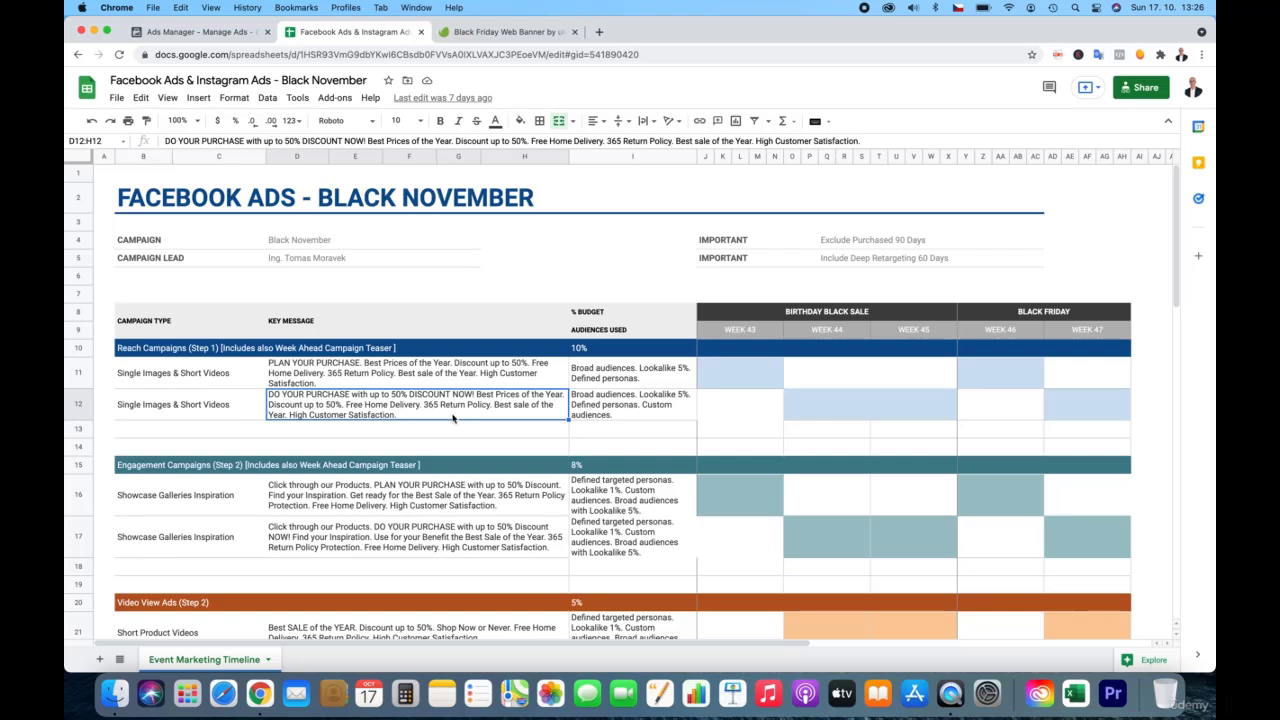
left_click(820, 404)
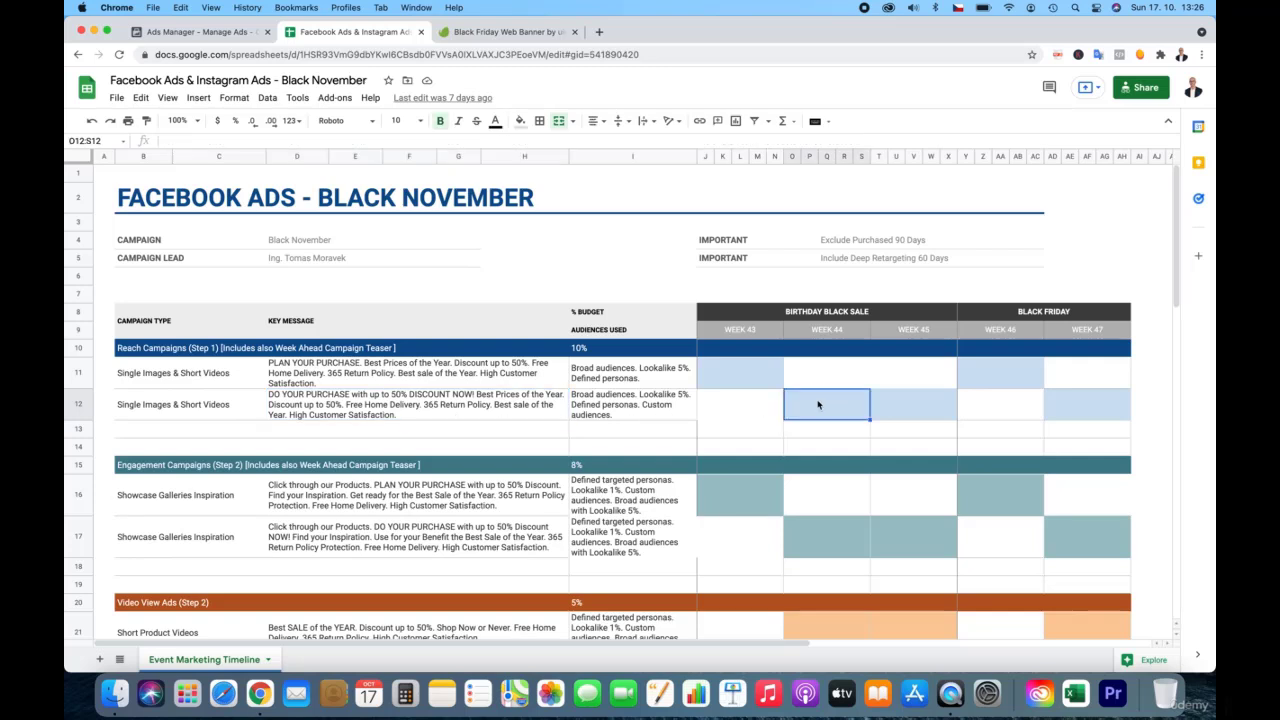
left_click(882, 406)
left_click(1086, 407)
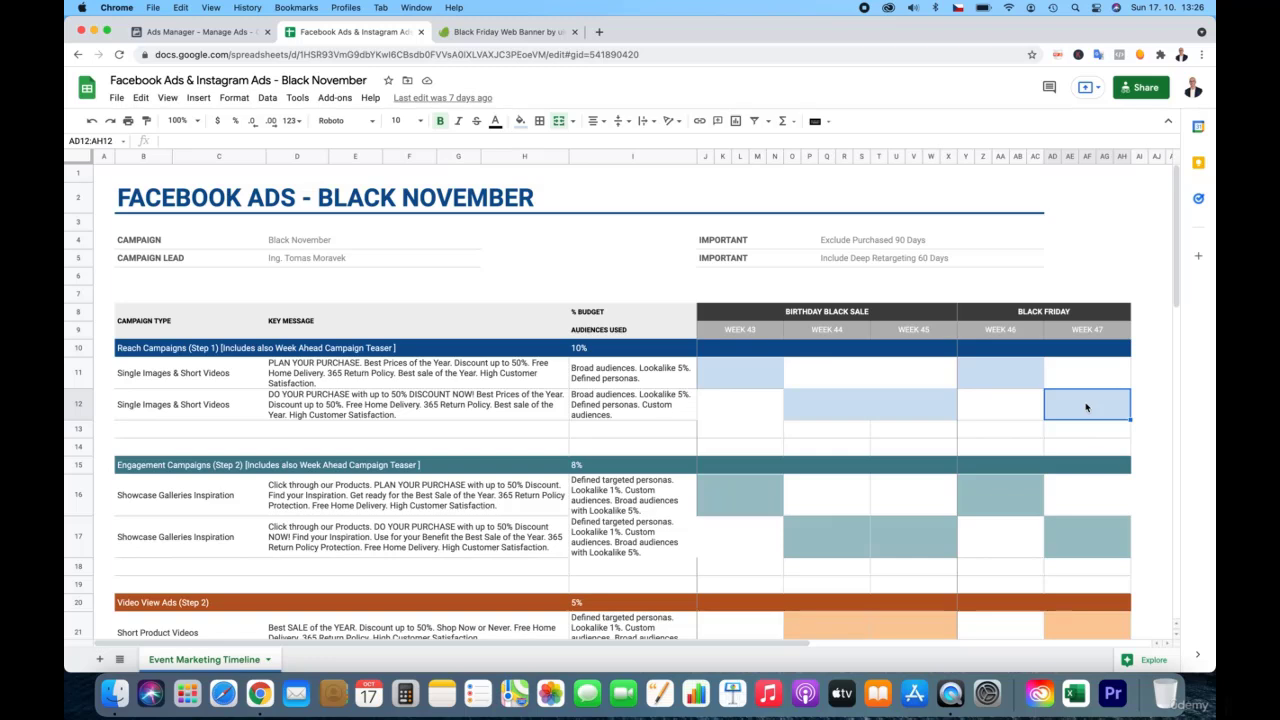
left_click(683, 373)
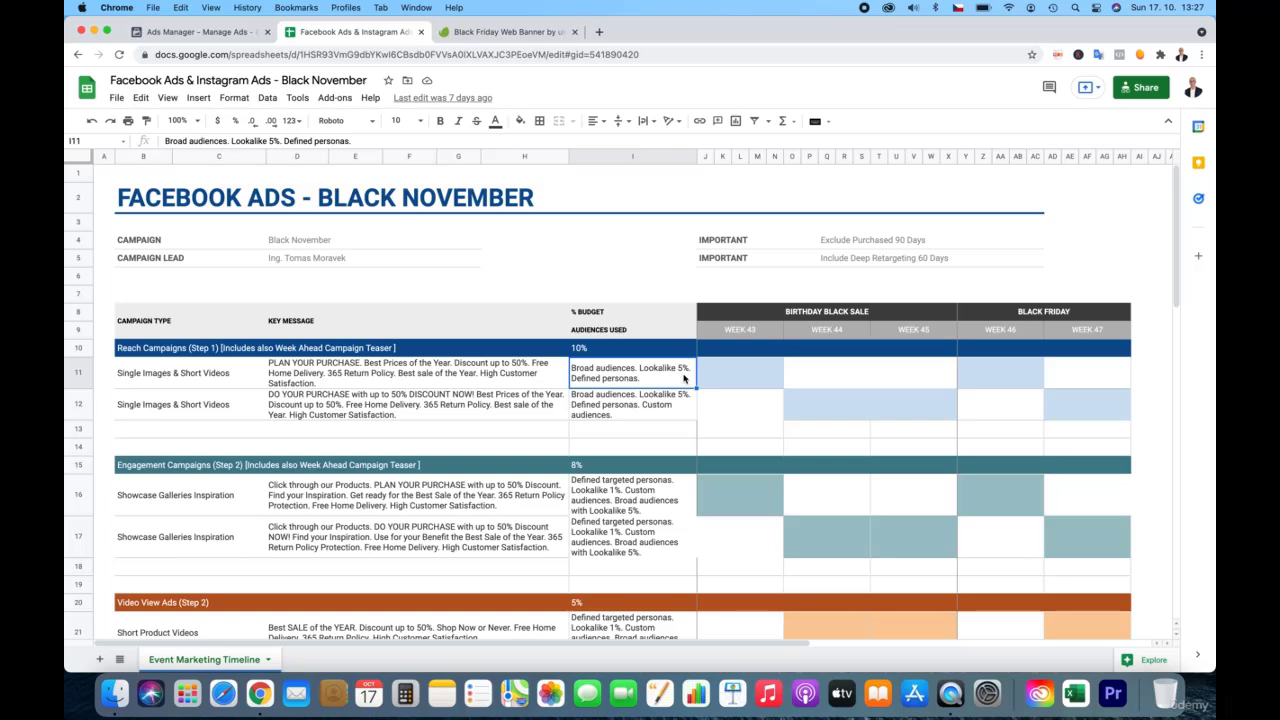
left_click(731, 379)
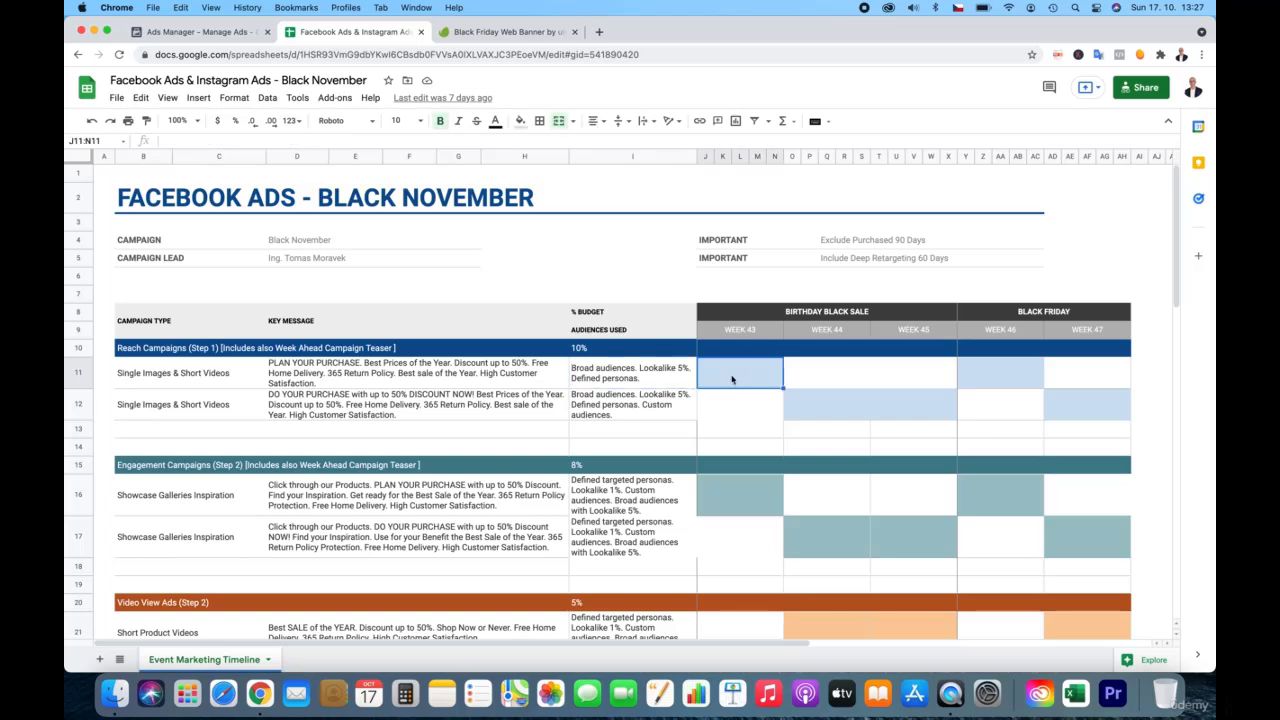
left_click(822, 414)
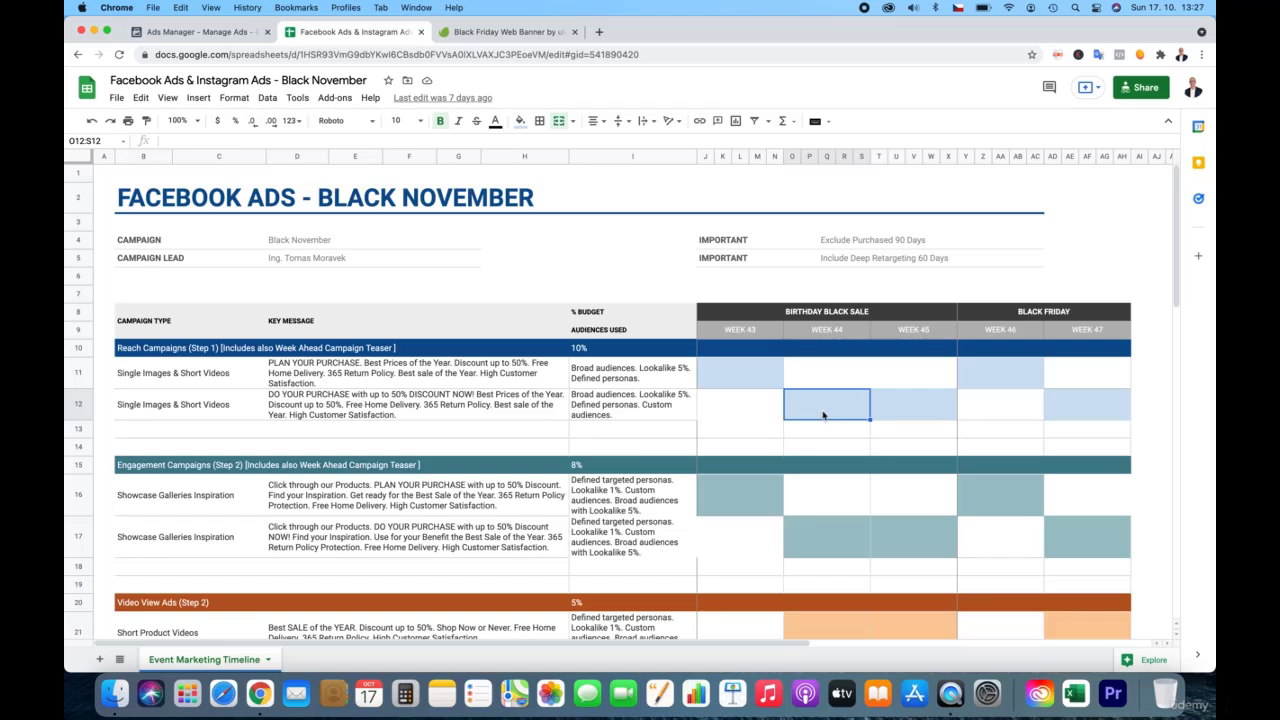
Review the Engagement Campaigns' gallery ad types, key messages, audiences and scheduled weeks for the pre-sale teaser
scroll(822, 414, "down", 3)
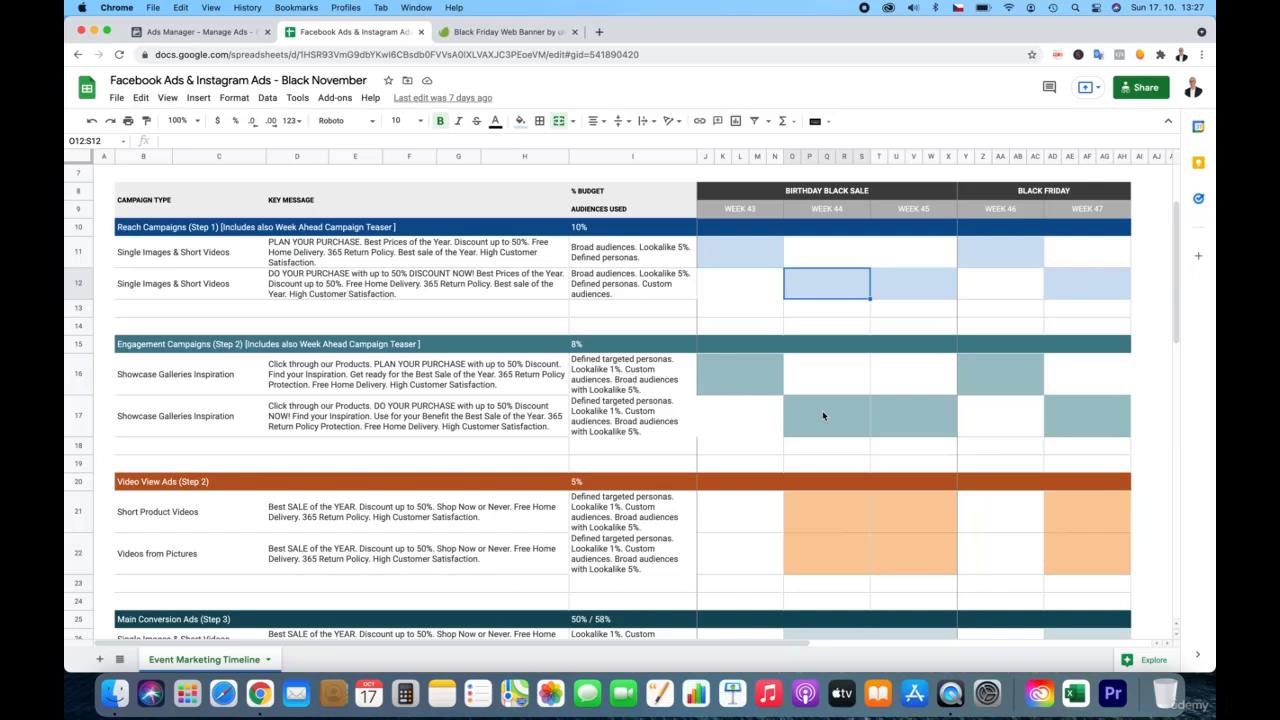
left_click(250, 390)
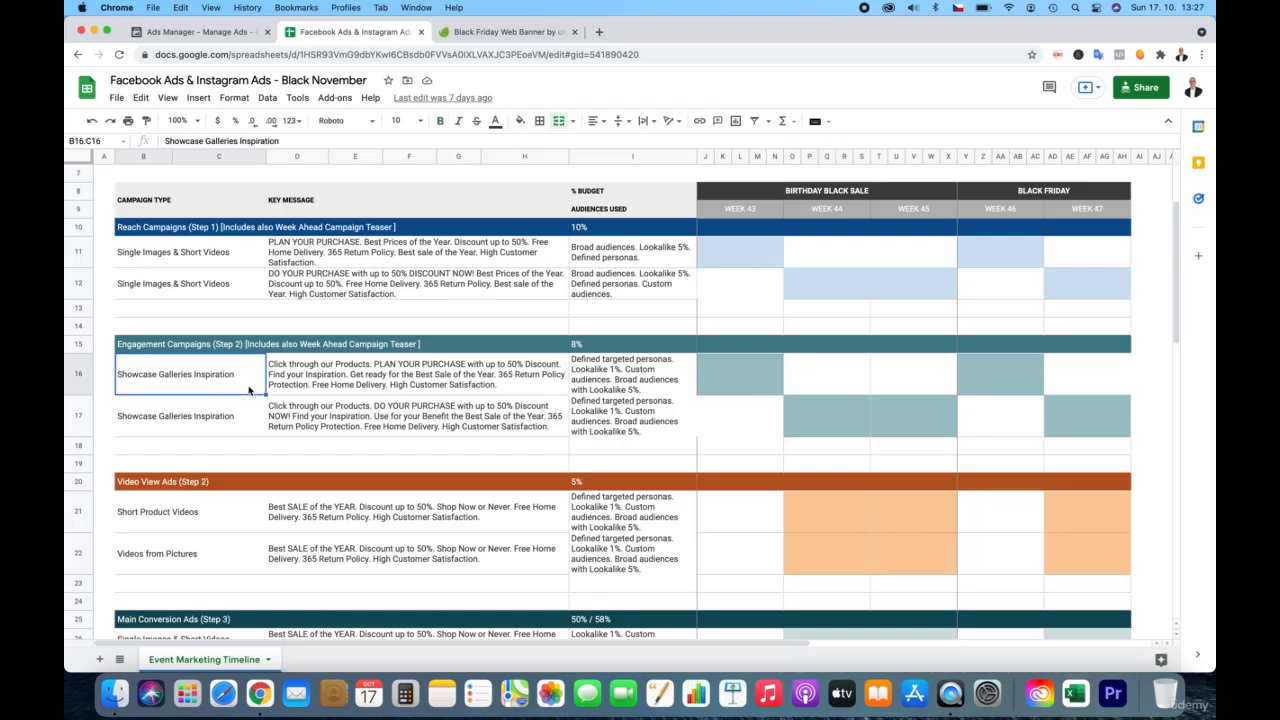
left_click(251, 410)
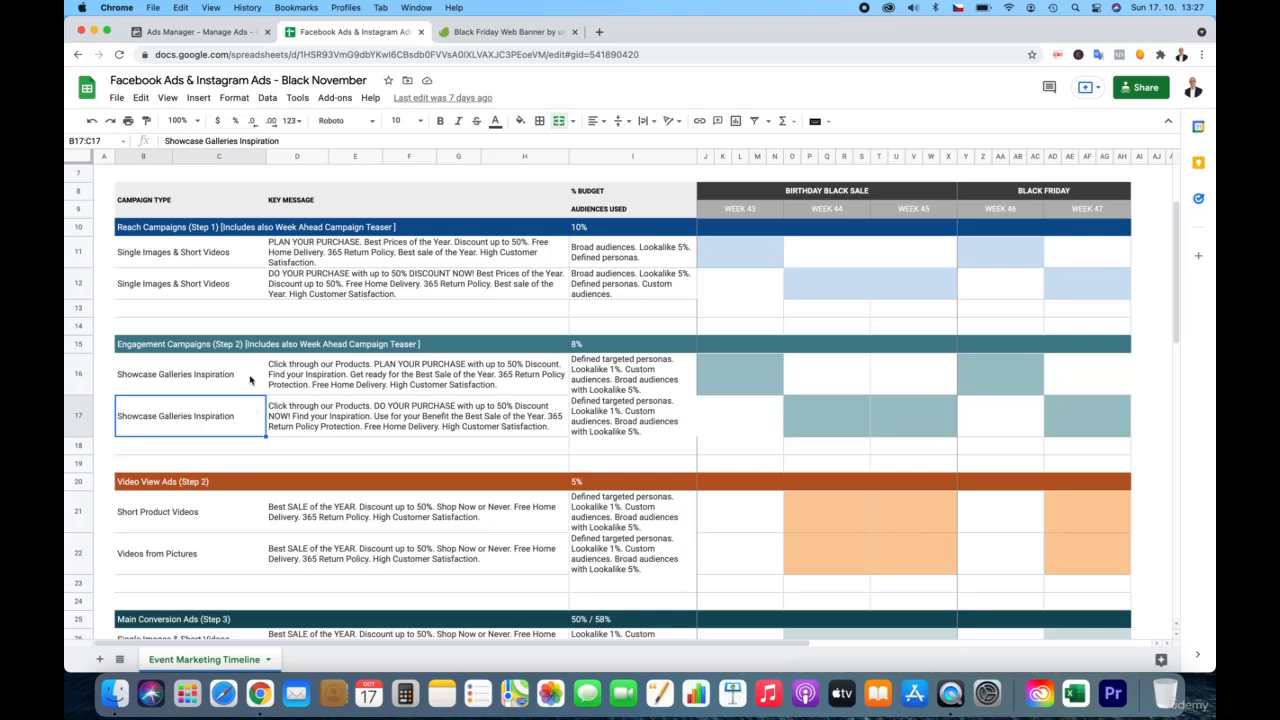
left_click(251, 379)
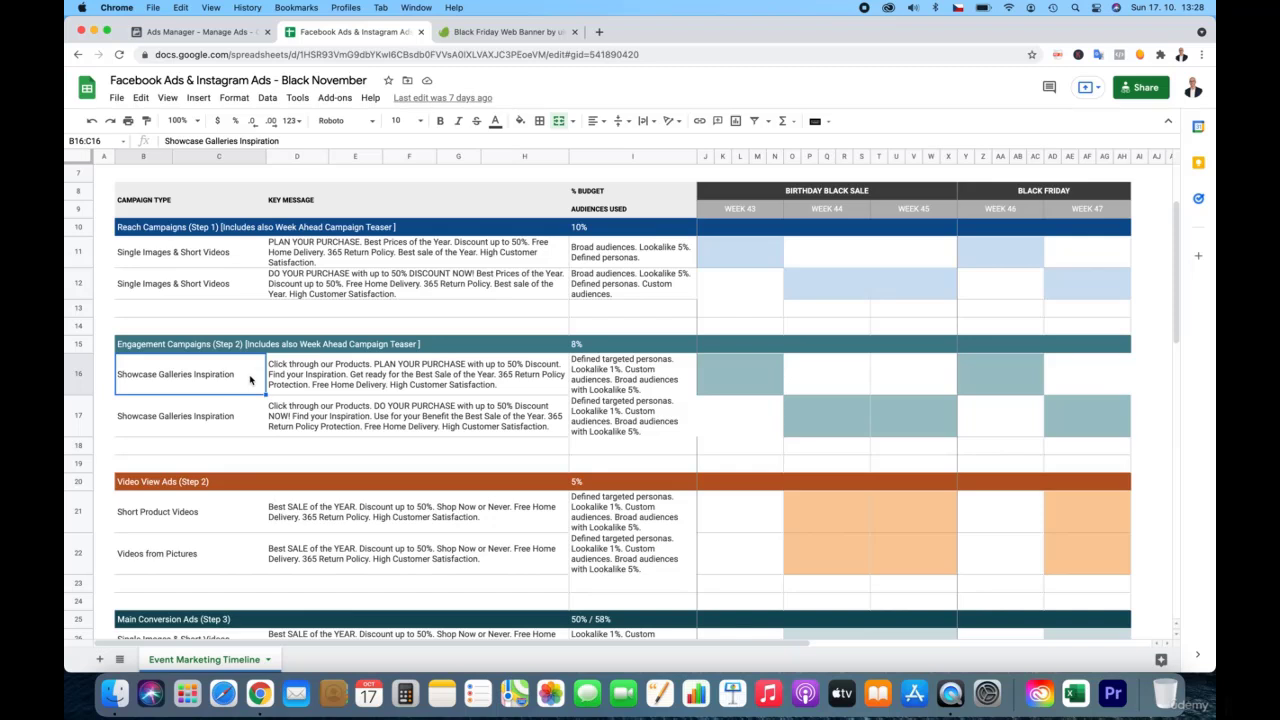
left_click(330, 379)
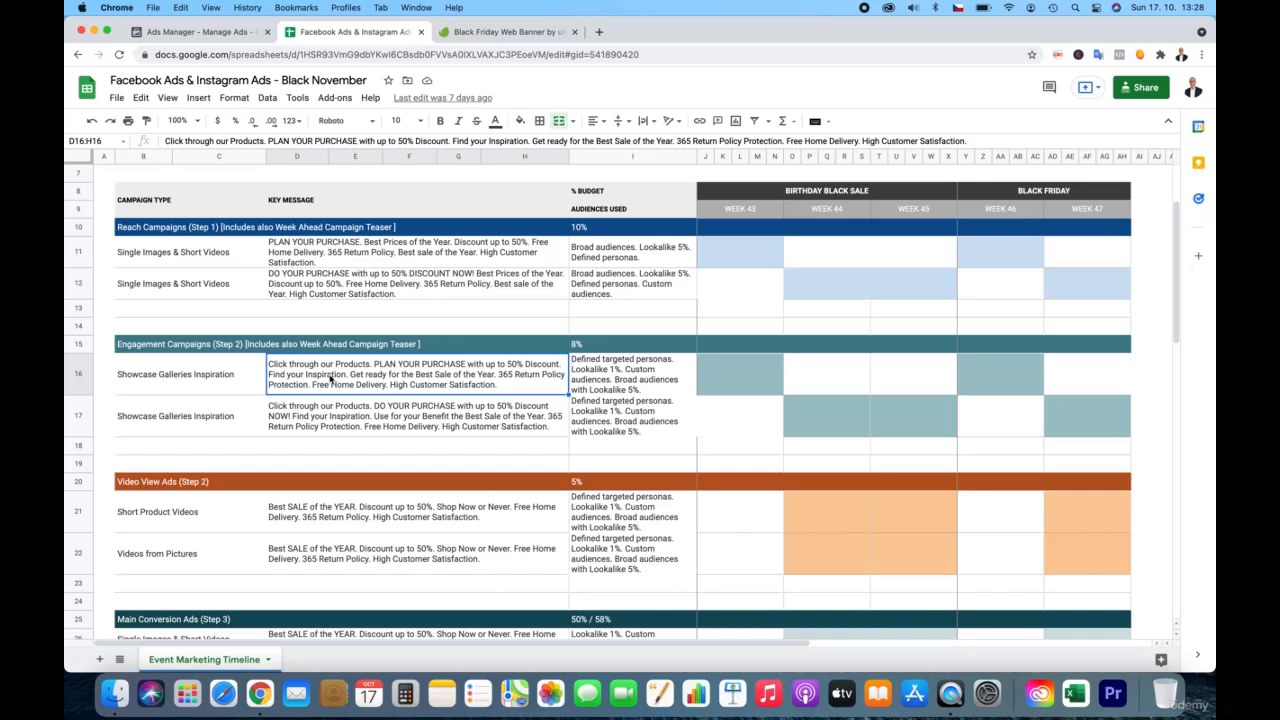
left_click(360, 418)
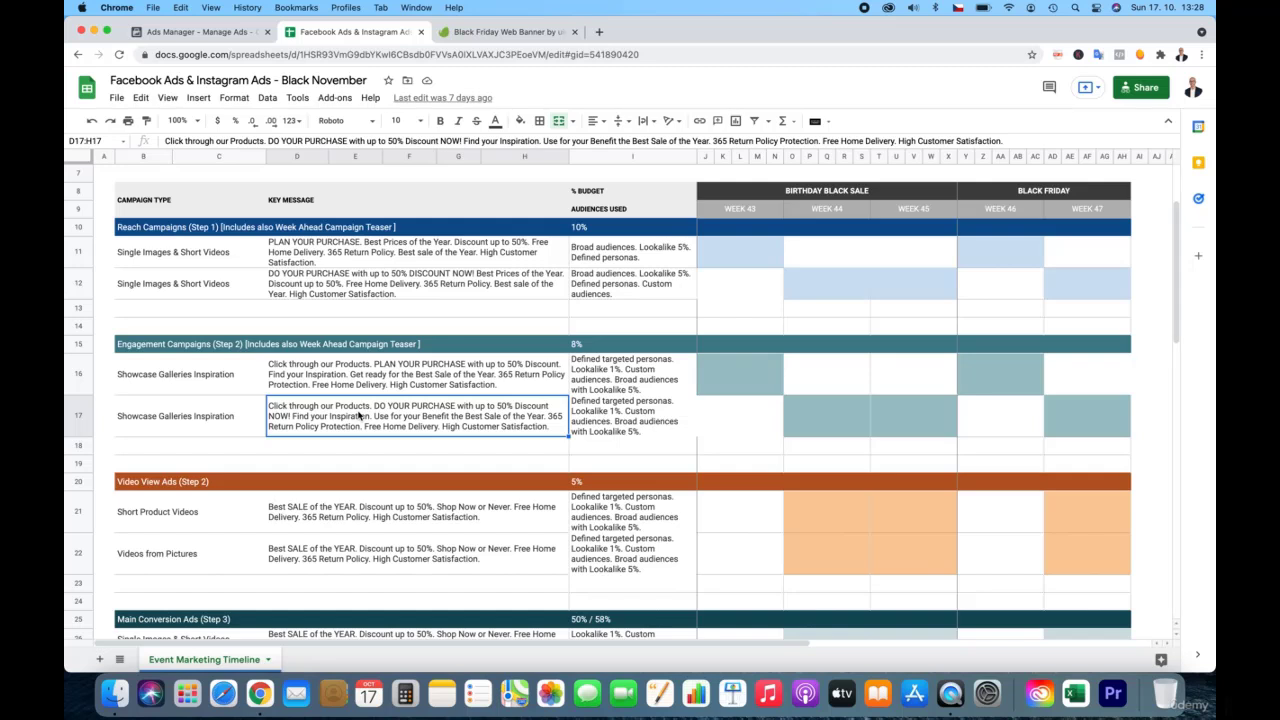
left_click(611, 389)
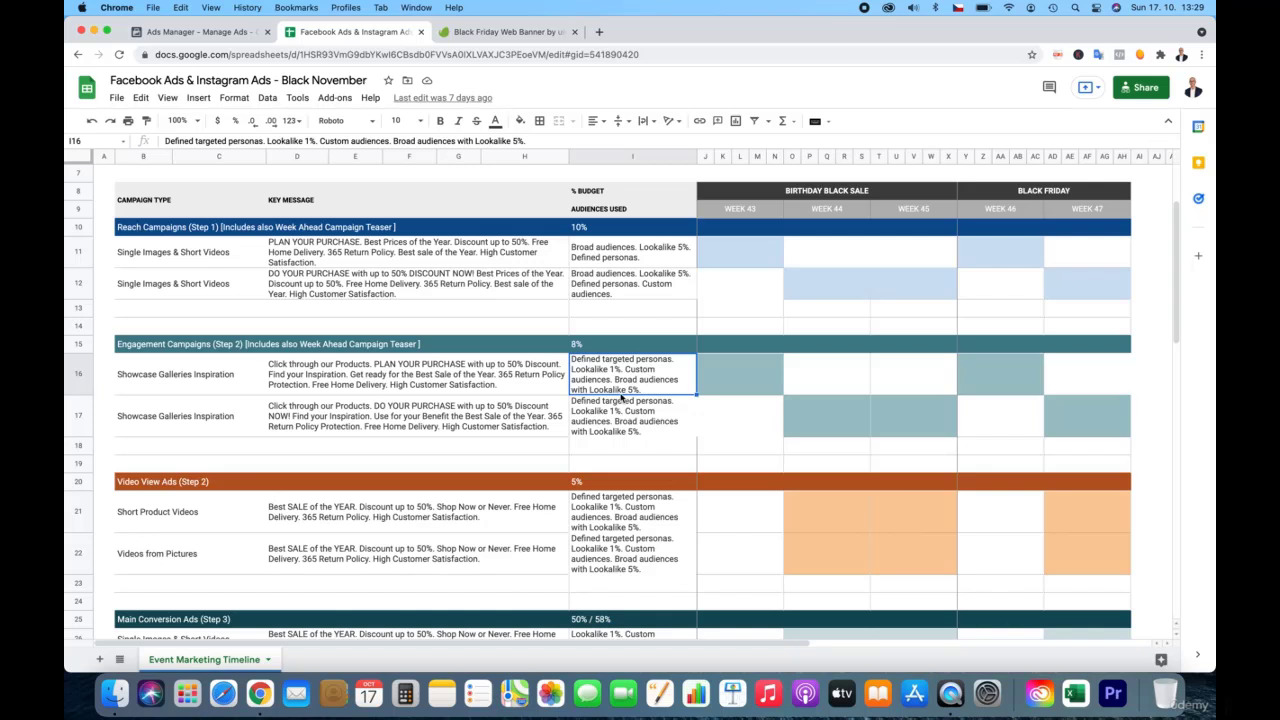
left_click(719, 393)
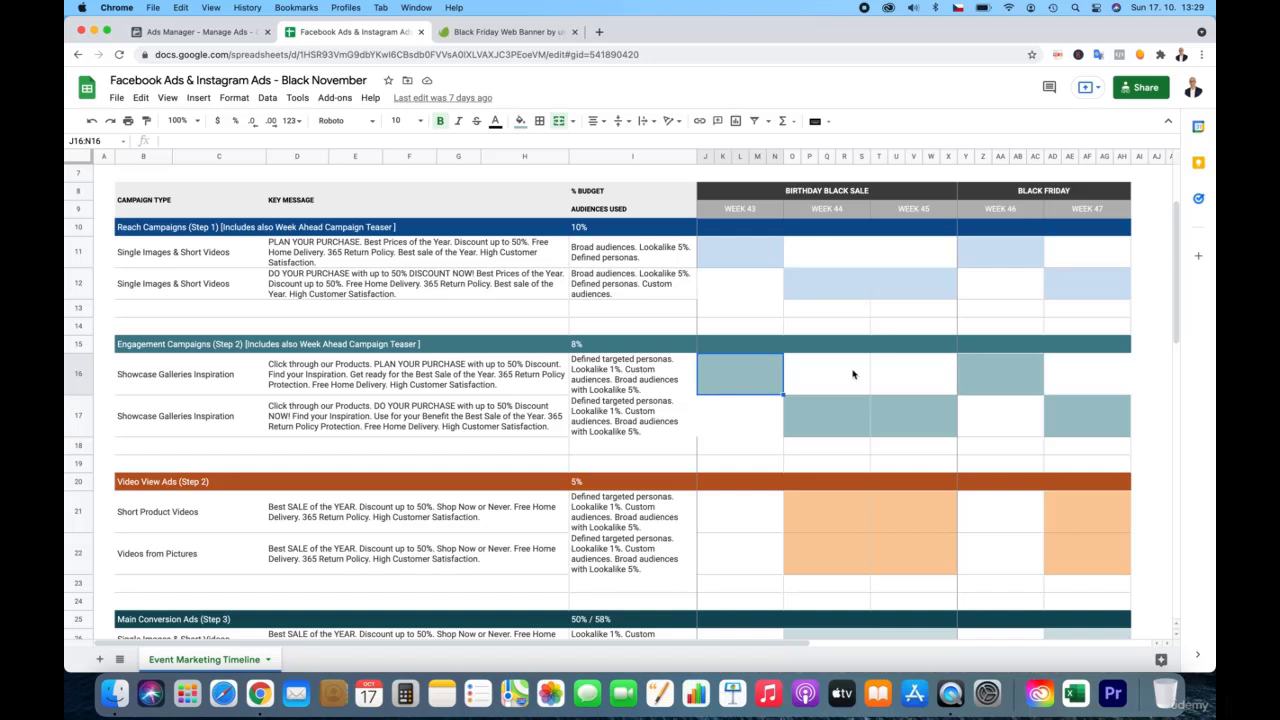
left_click(1005, 376)
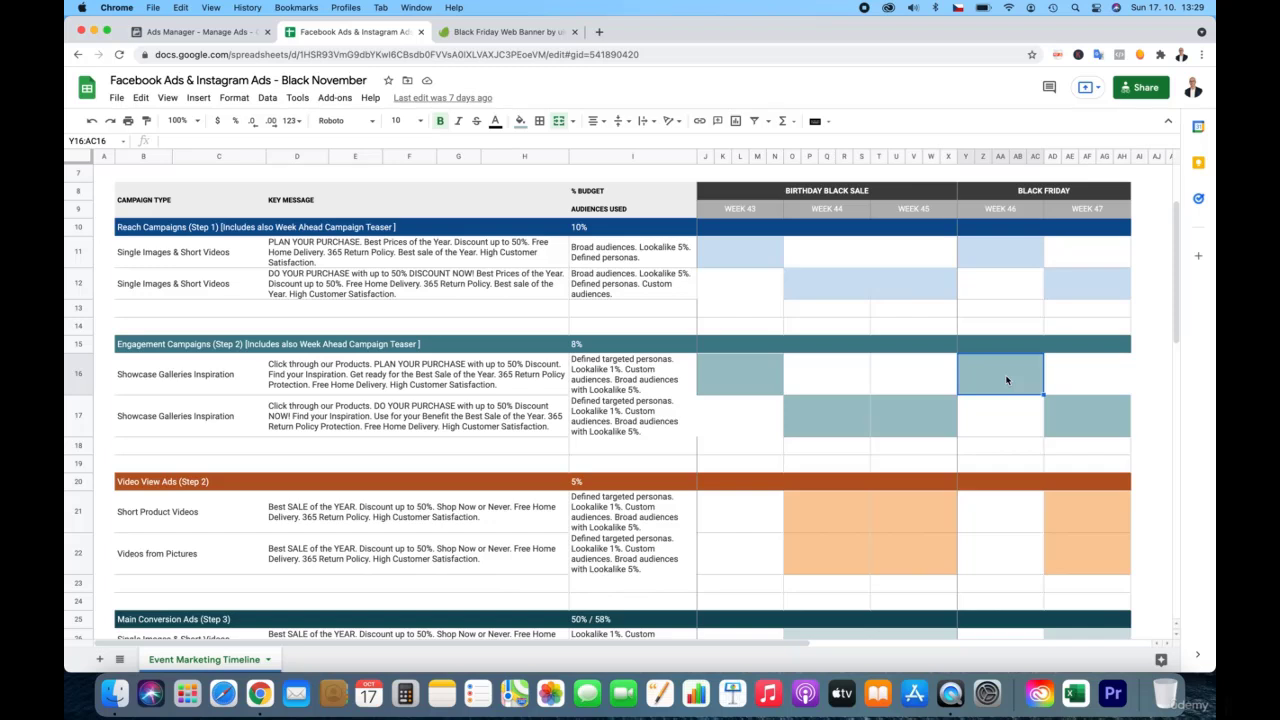
key("super+v")
Check the Reach Campaigns' first audience entry and compare the budget shares of the Reach and Engagement campaigns
left_click(650, 252)
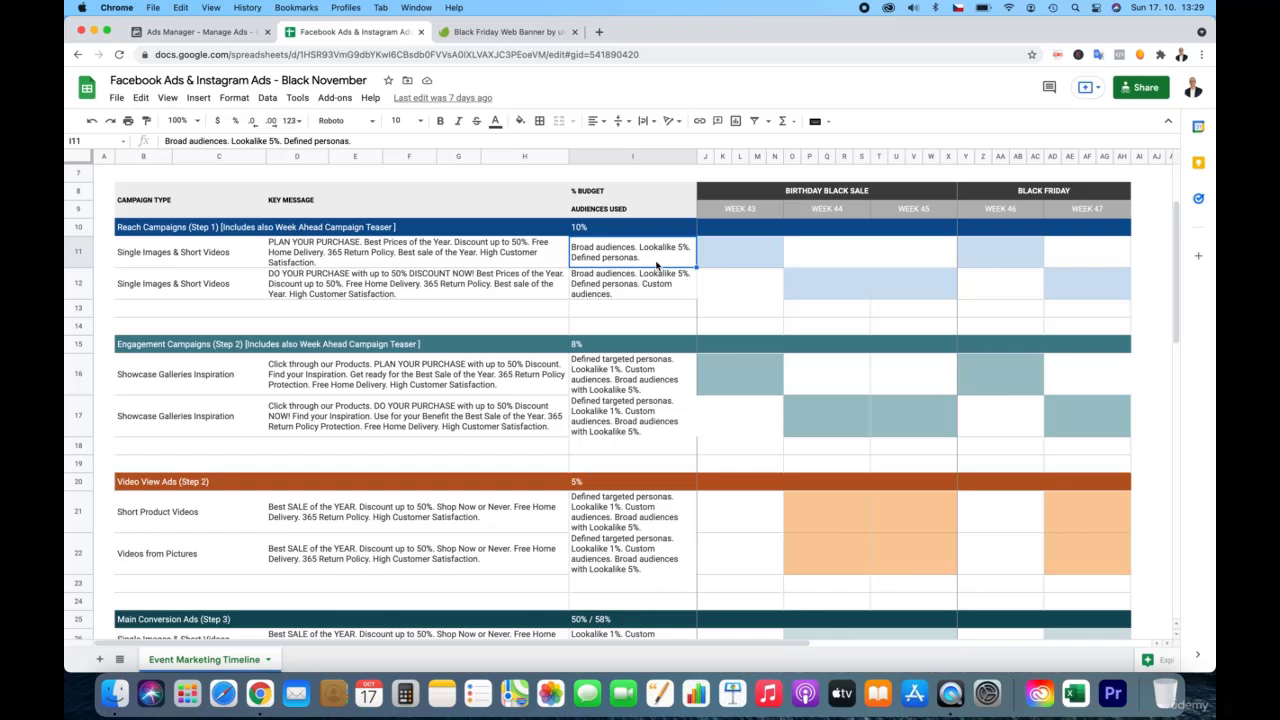
left_click(605, 230)
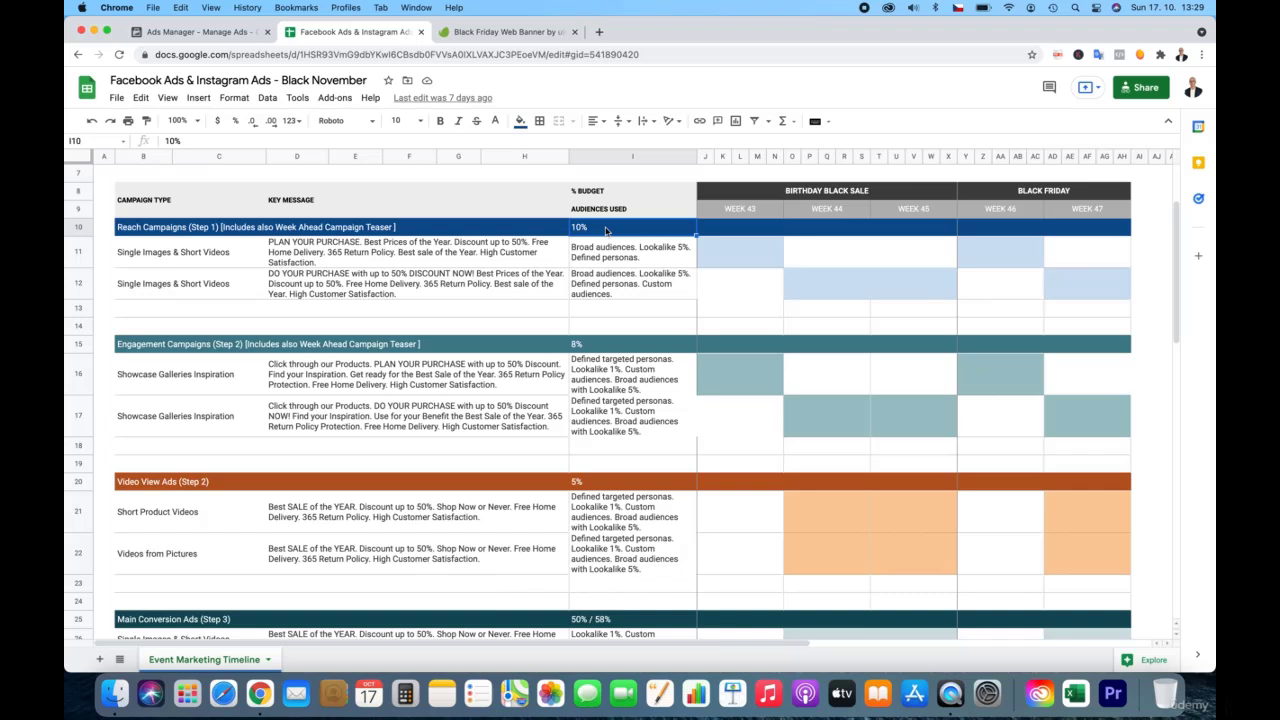
left_click(612, 345)
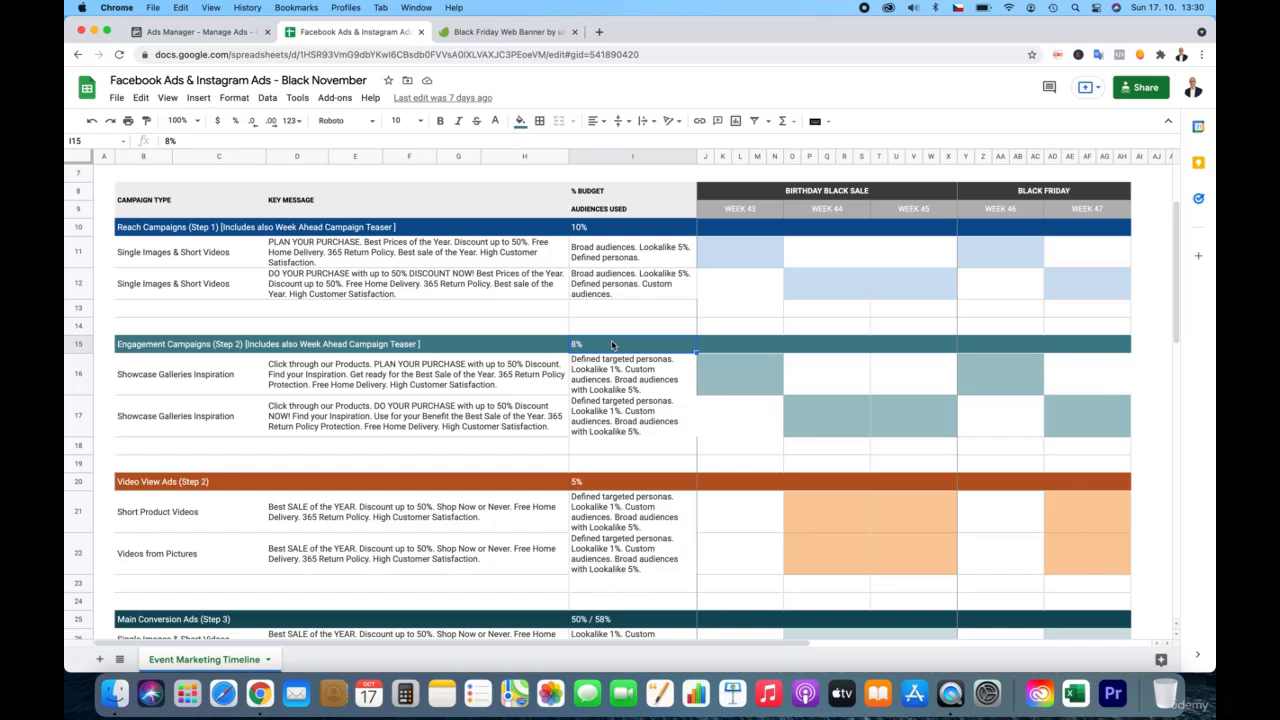
Review the Video View Ads' audiences and their scheduled weeks for the Birthday Black Sale and Black Friday
scroll(612, 345, "down", 2)
left_click(606, 448)
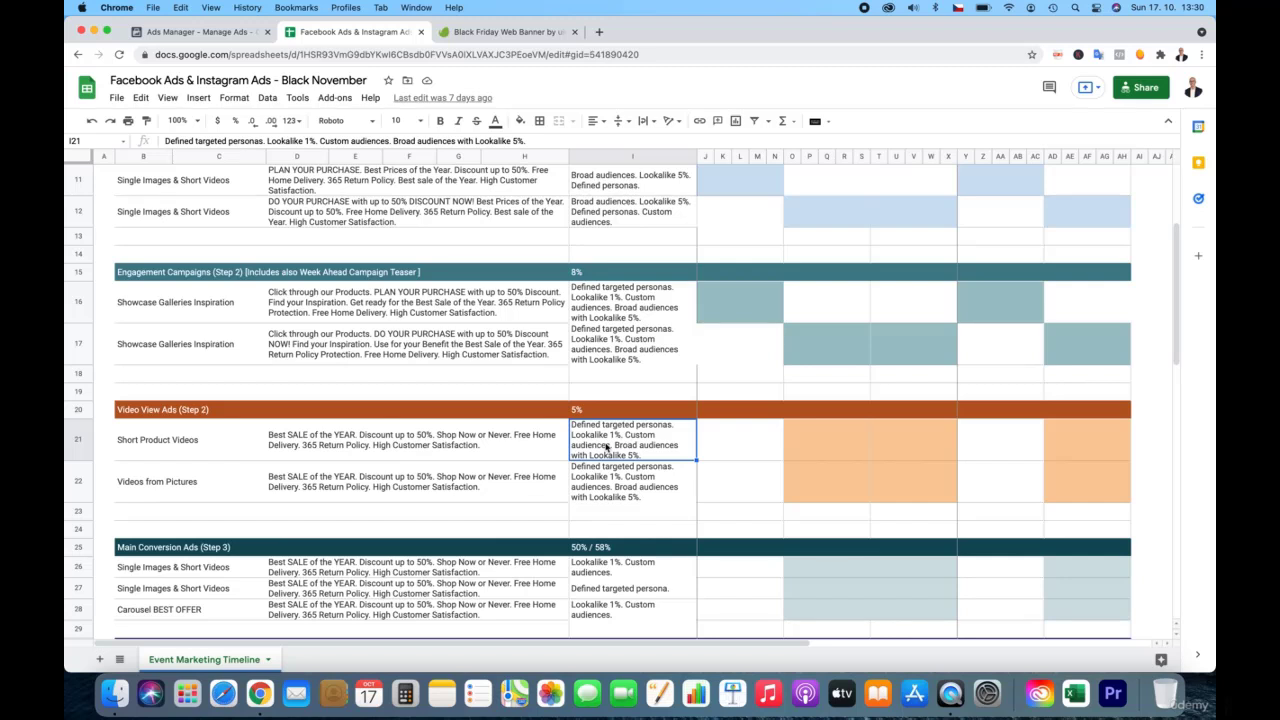
left_click(803, 455)
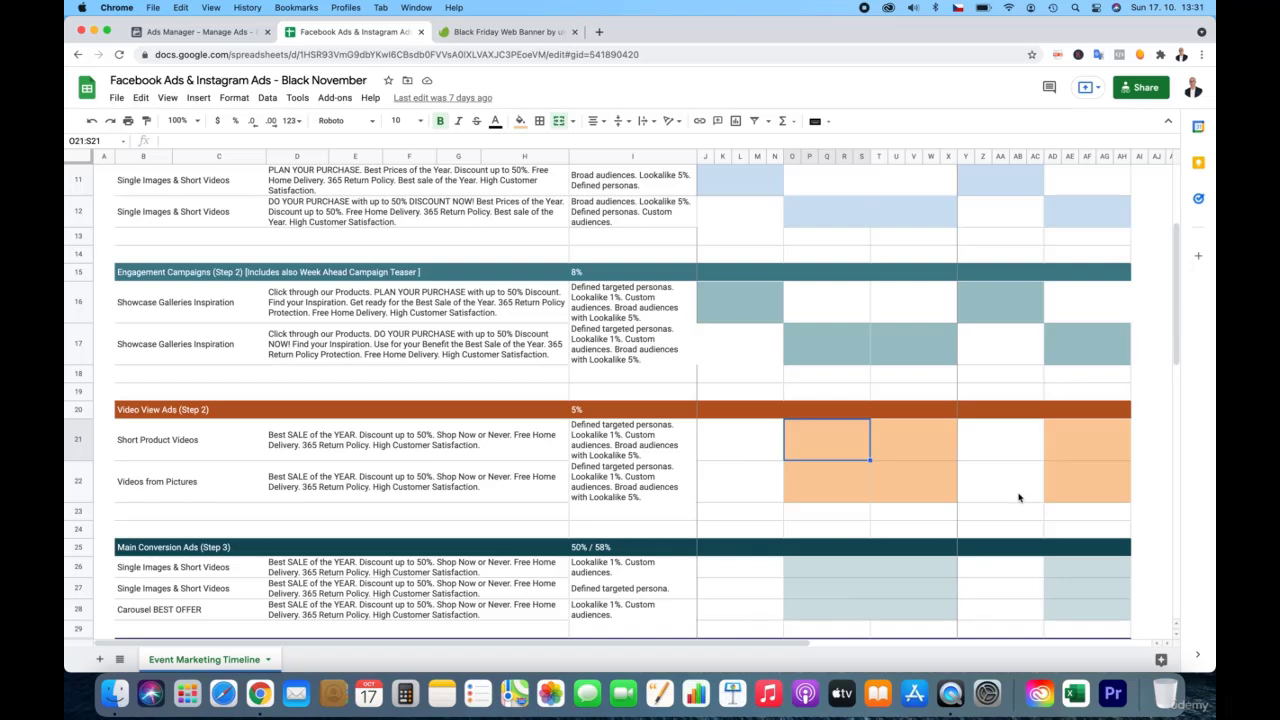
left_click(1085, 450)
left_click(1084, 488)
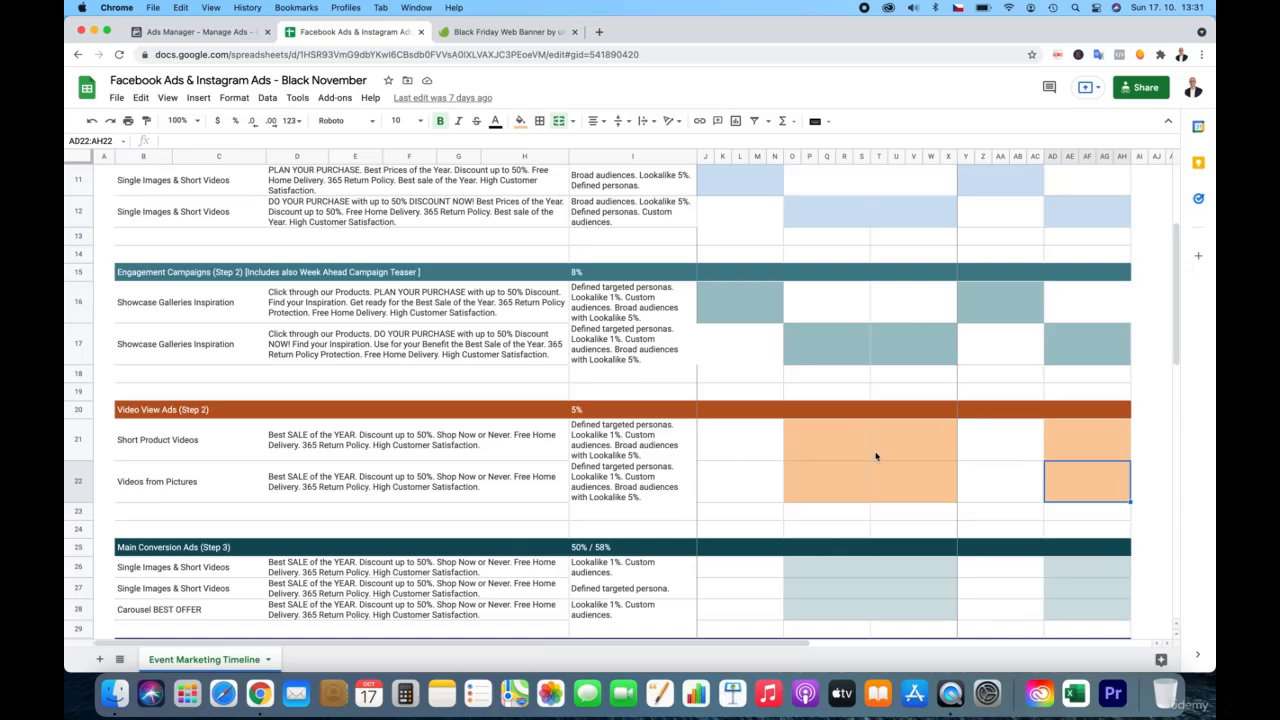
Examine the Main Conversion Ads and the Conversion Ads Lookalike Audiences sections, including the audience for Carousel BEST OFFER
scroll(876, 456, "down", 3)
scroll(876, 456, "down", 2)
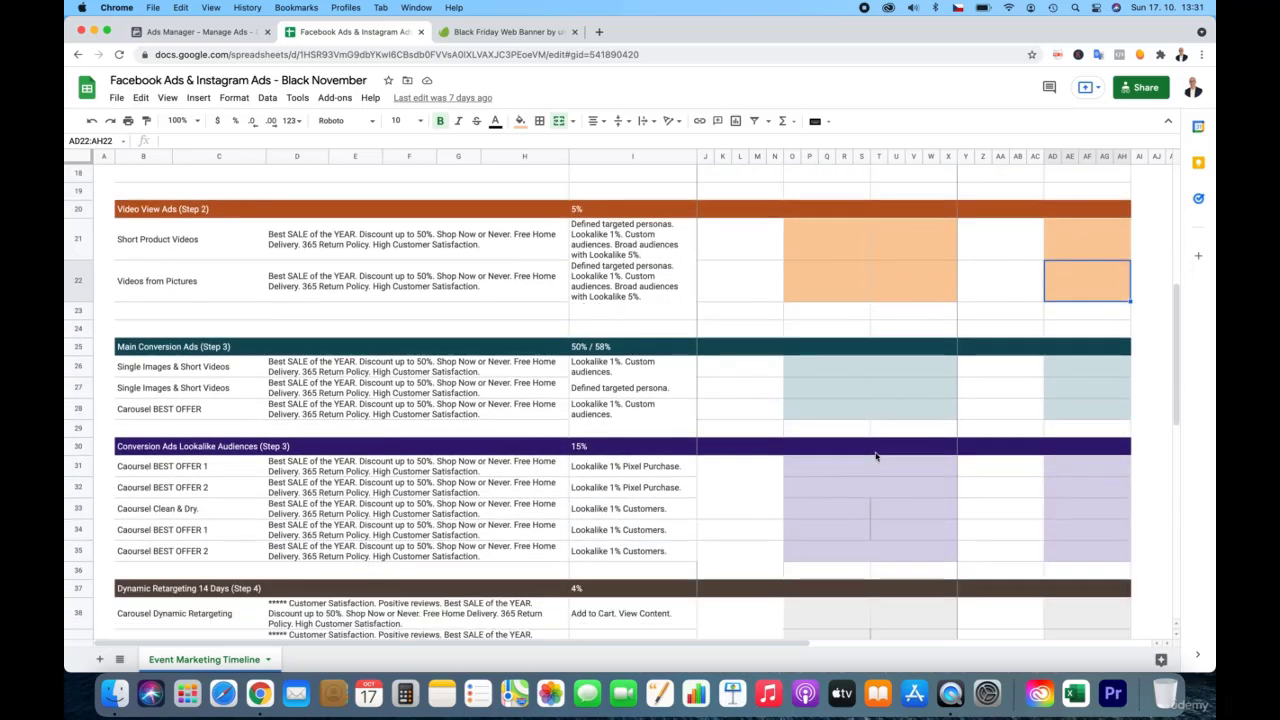
left_click(605, 410)
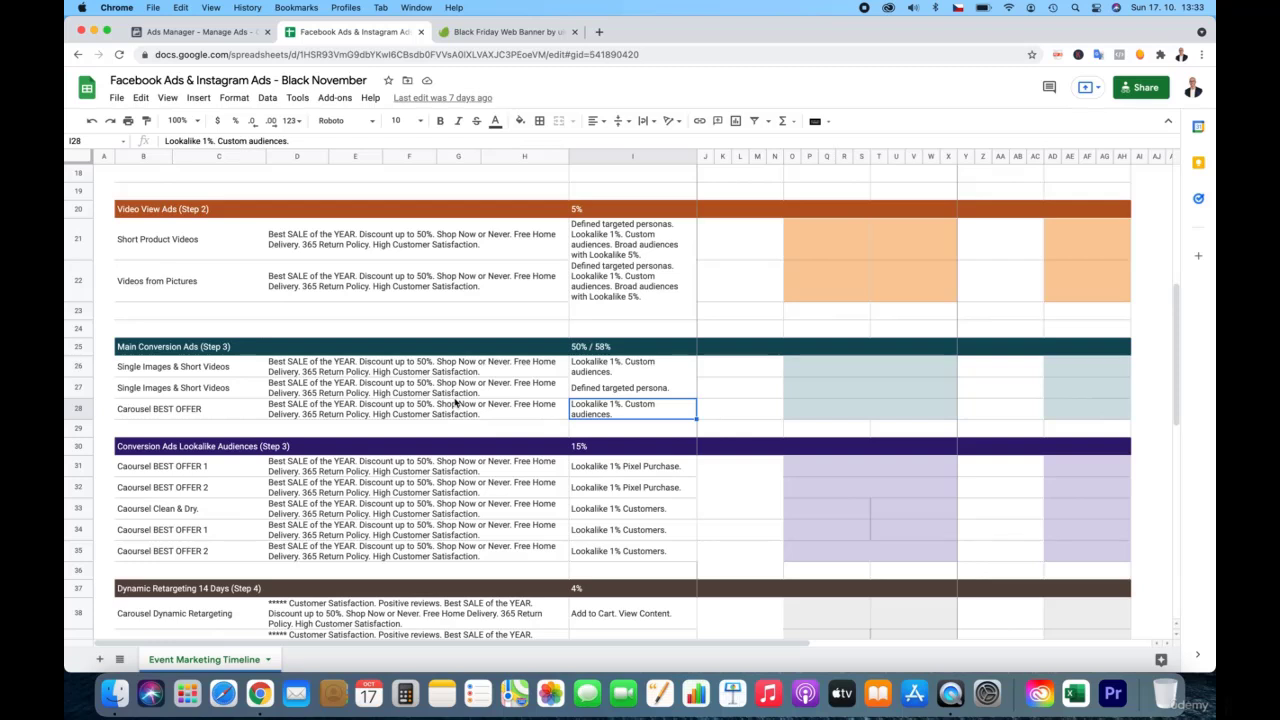
scroll(450, 400, "down", 2)
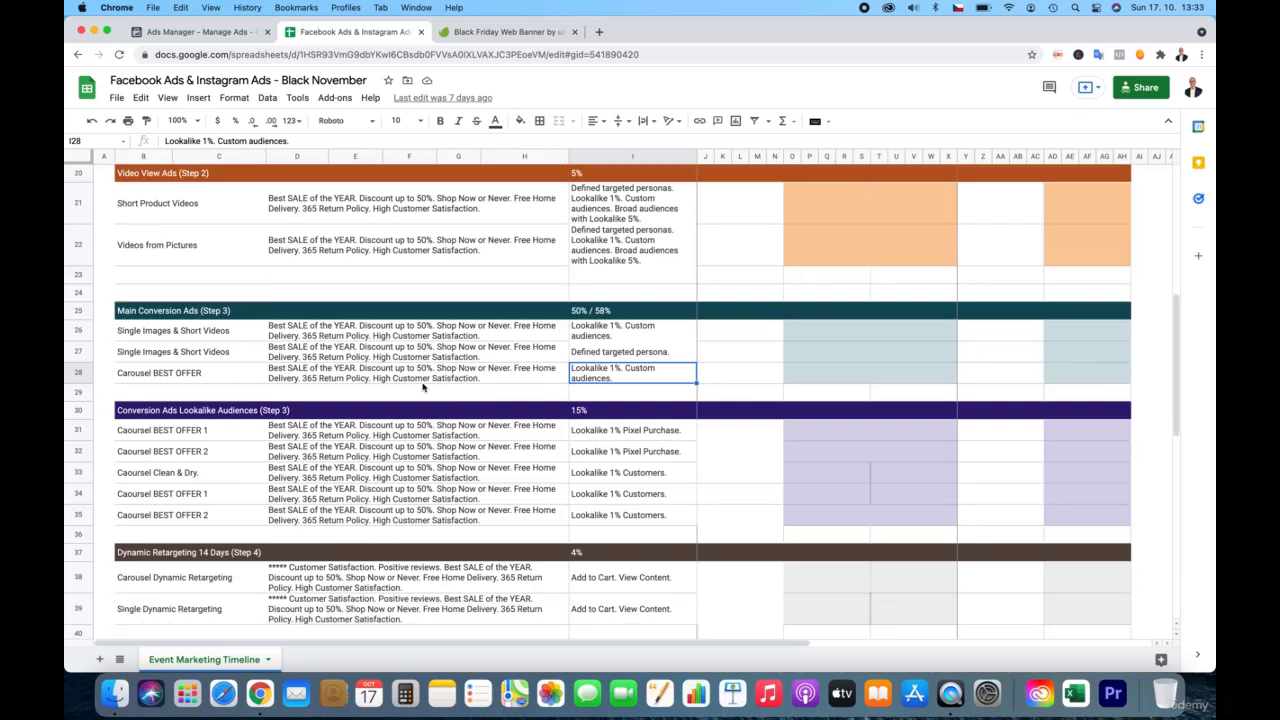
scroll(440, 443, "down", 2)
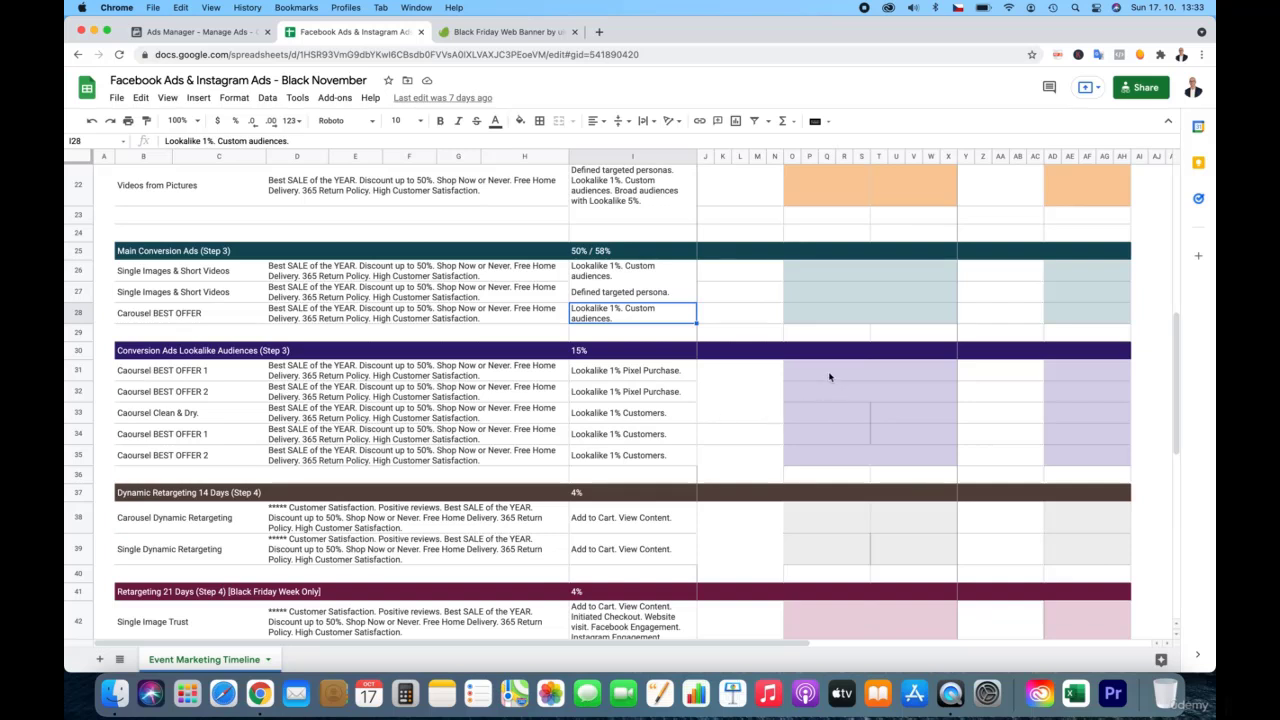
Review the Conversion Ads Lookalike Audiences' Black Friday week and first audience, plus the Dynamic Retargeting 14 Days ads' schedule and key message
left_click_drag(1100, 371, 1104, 466)
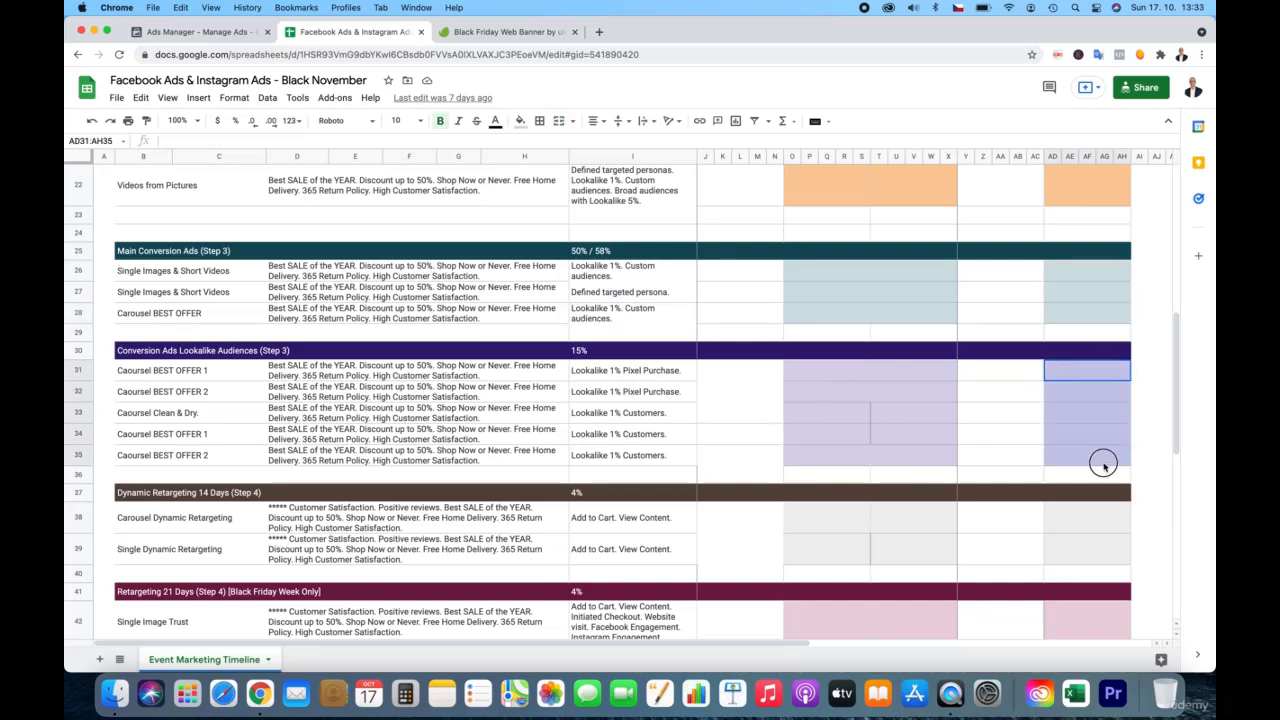
left_click(575, 372)
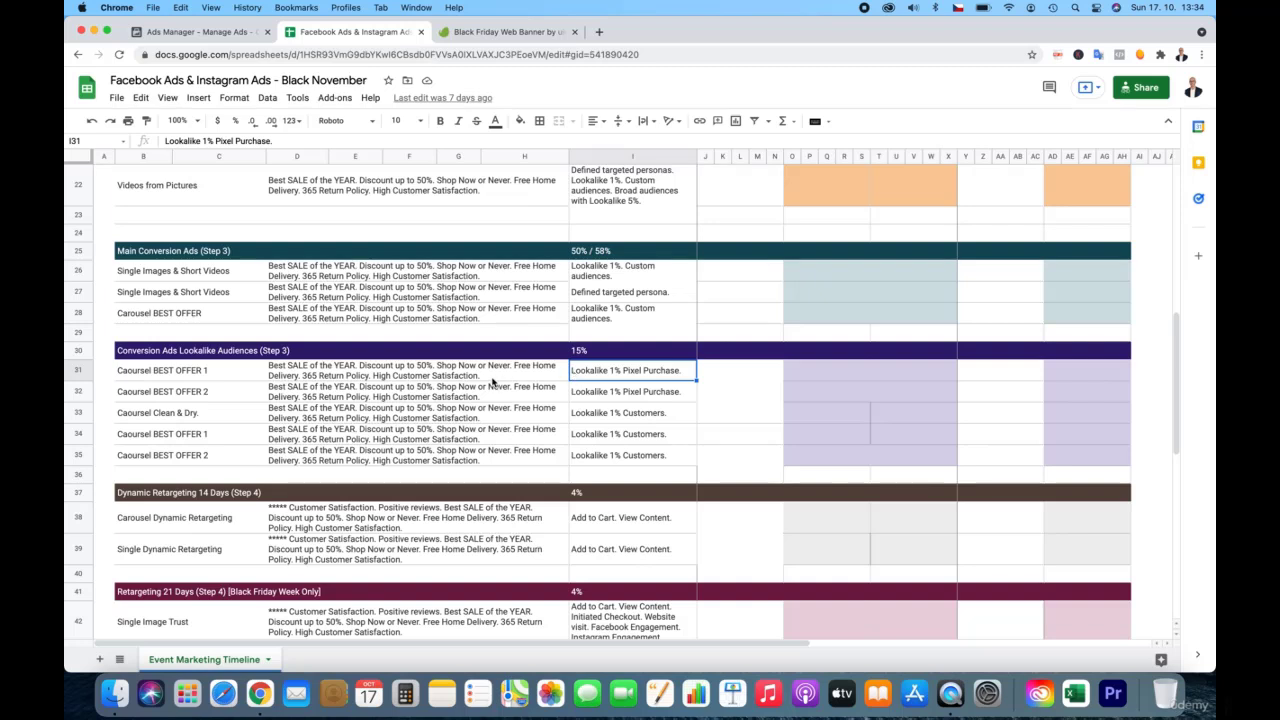
scroll(492, 381, "down", 2)
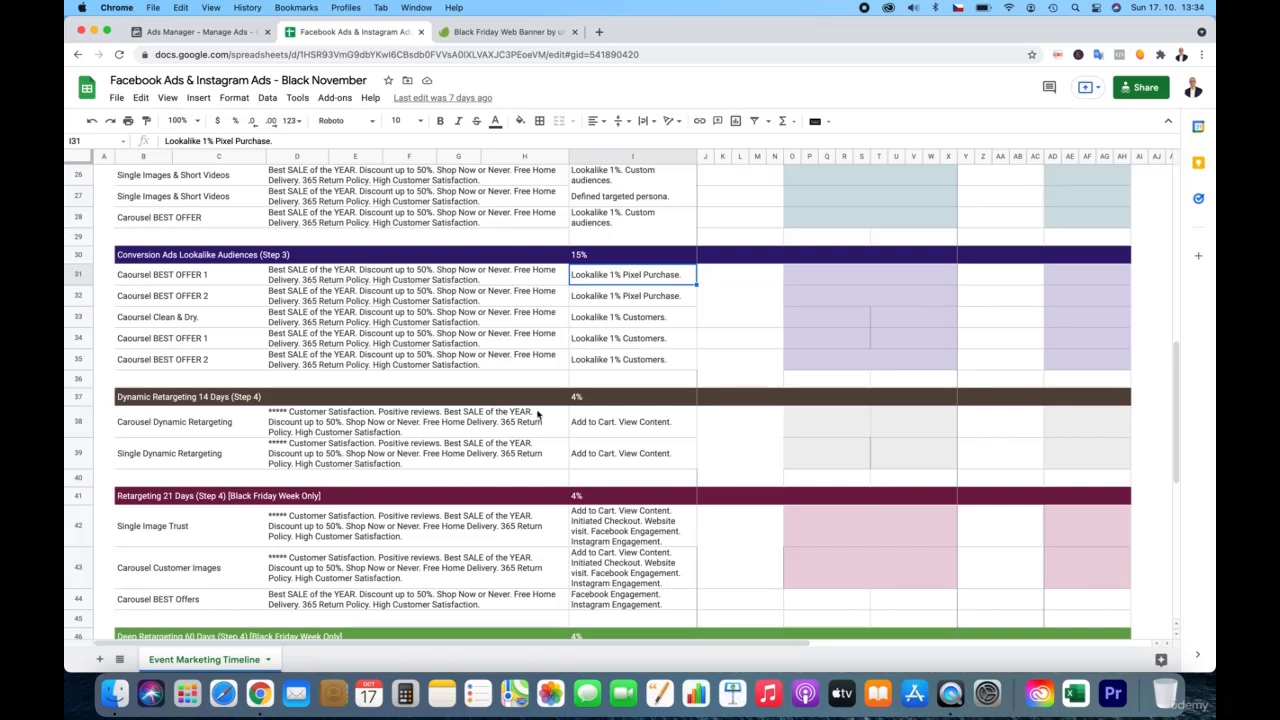
left_click(798, 430)
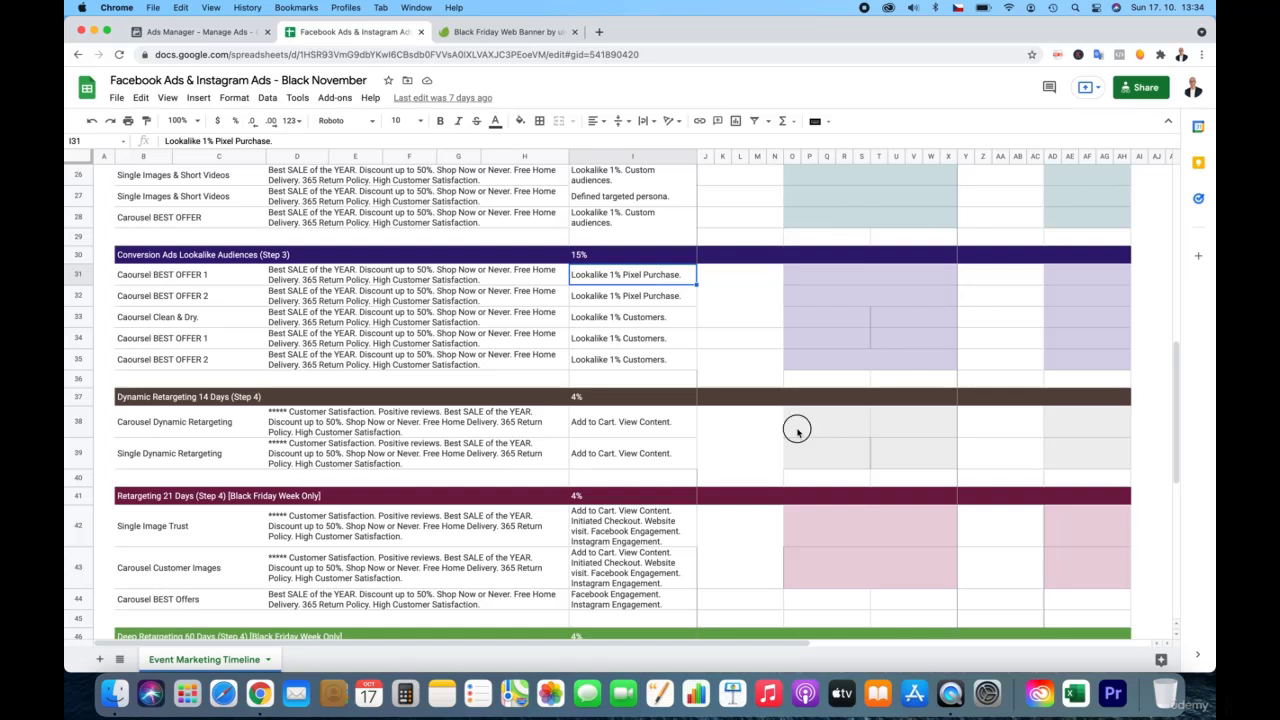
left_click(898, 430)
left_click(1057, 433)
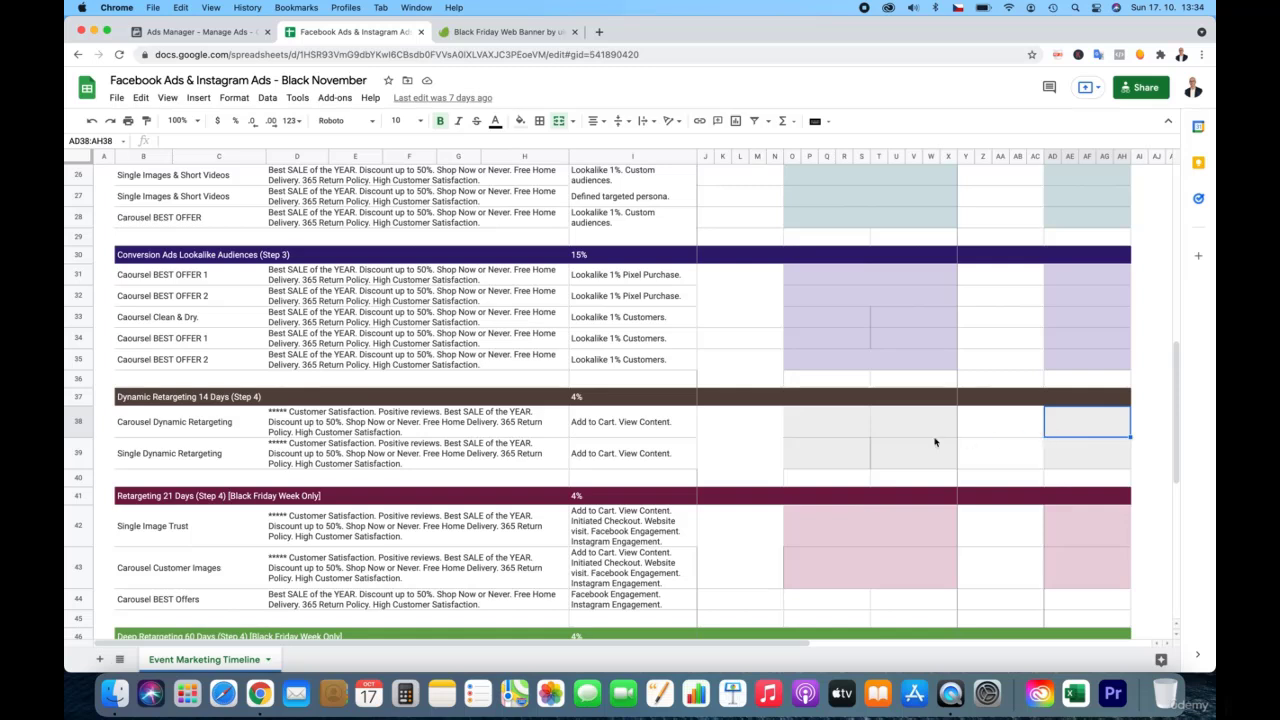
left_click(260, 460)
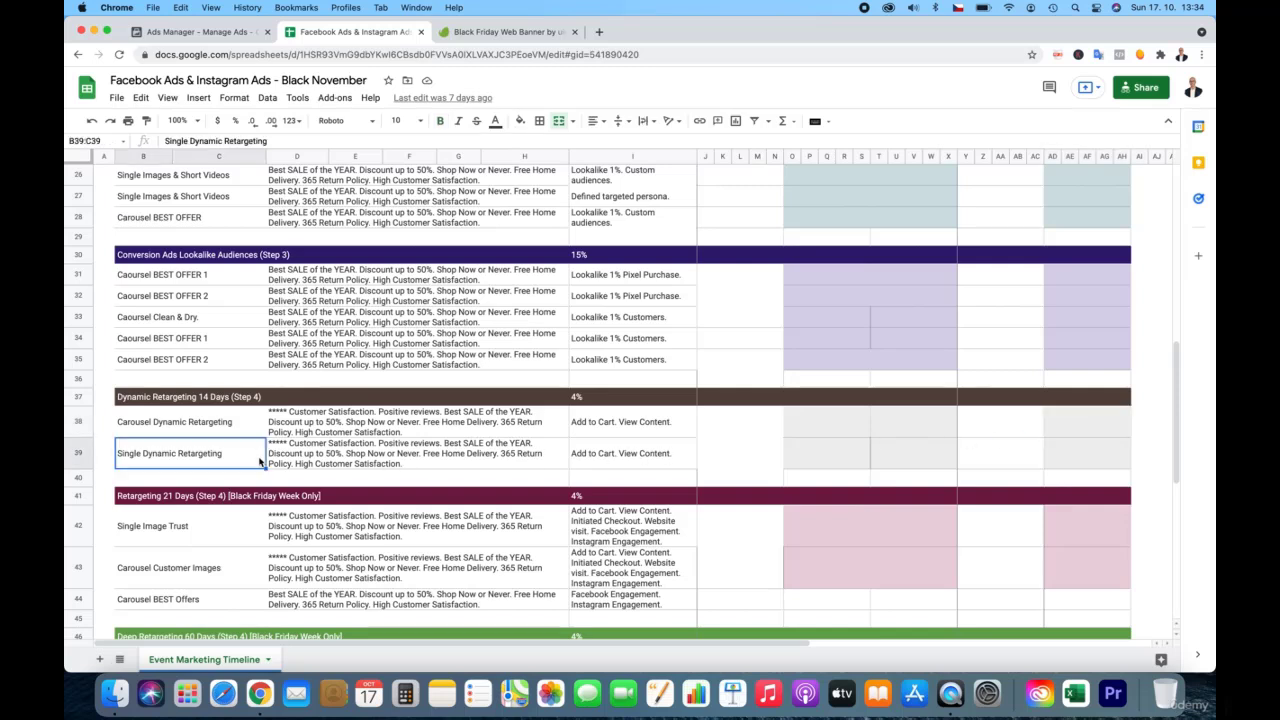
left_click(365, 460)
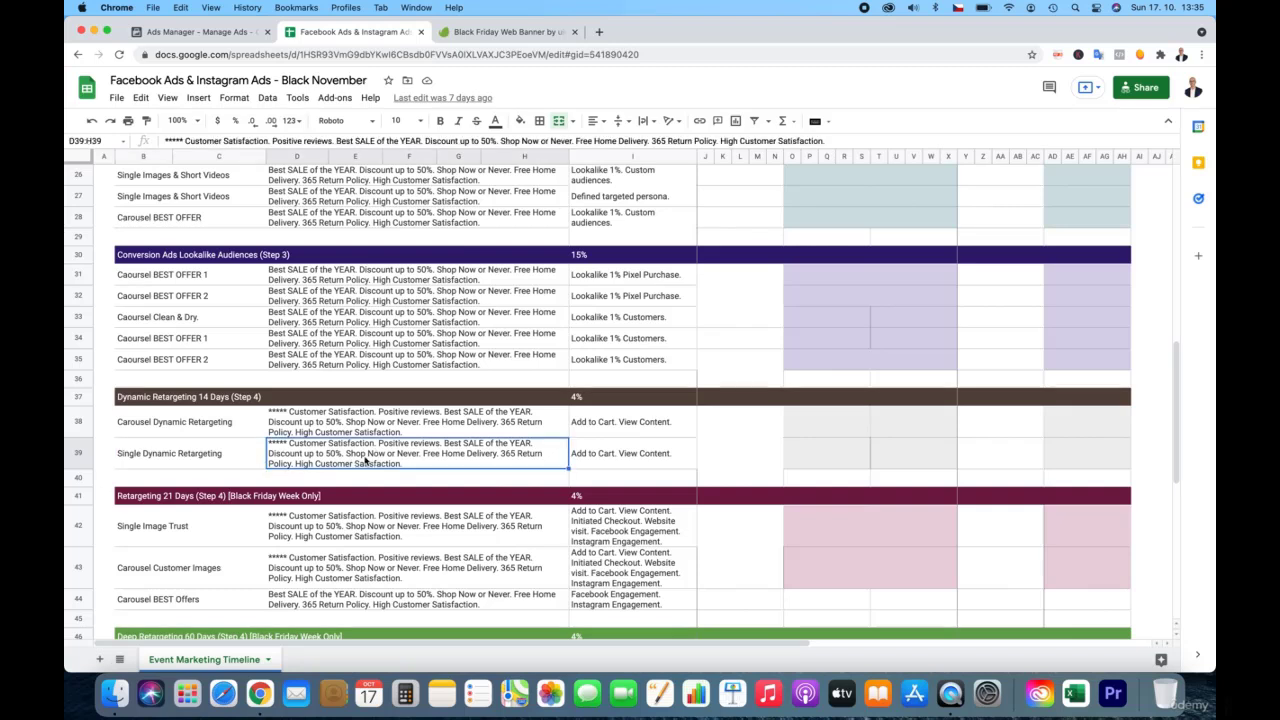
Compare the Black Friday week scheduling of the Retargeting 21 Days and Deep Retargeting 60 Days campaigns
scroll(462, 463, "down", 2)
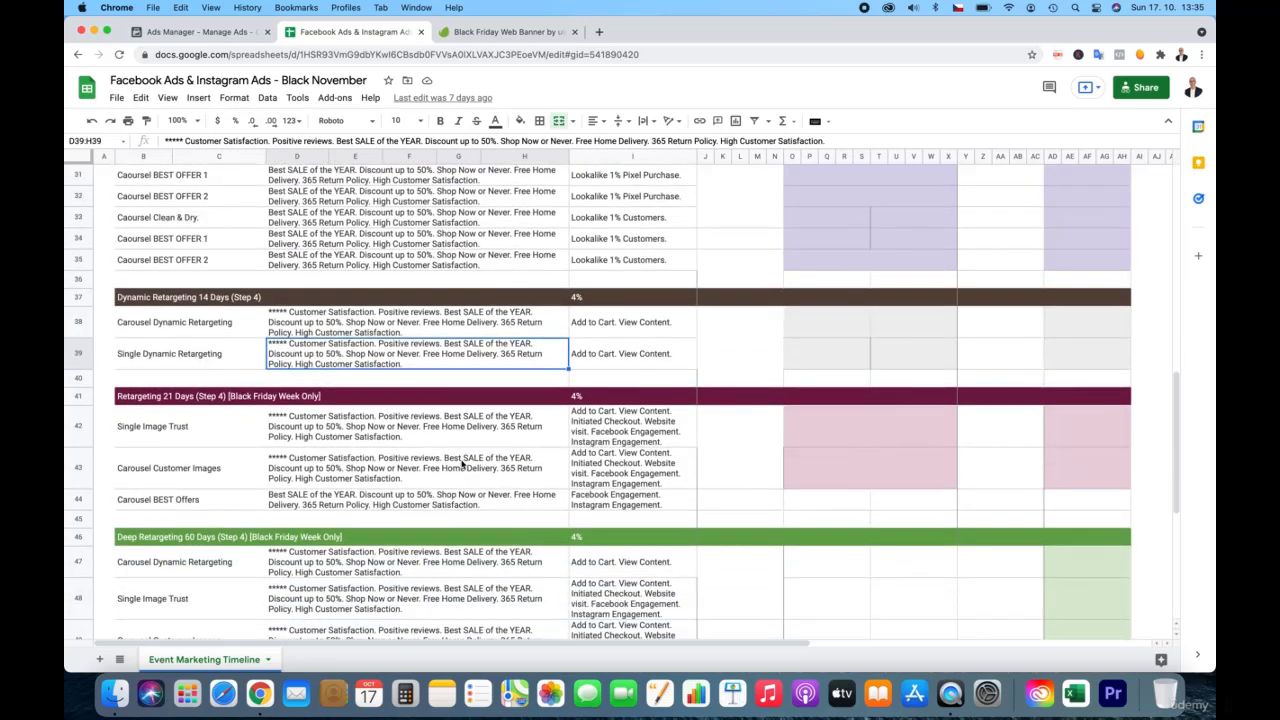
scroll(462, 463, "down", 2)
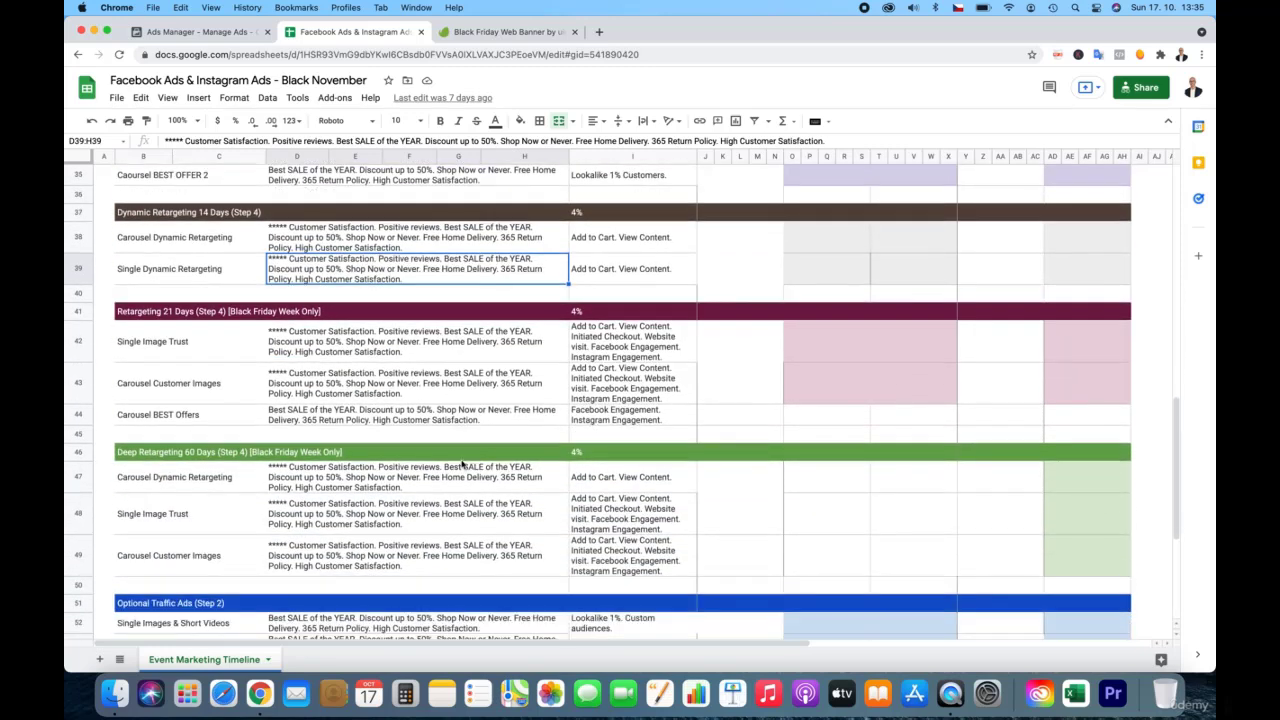
left_click(1090, 344)
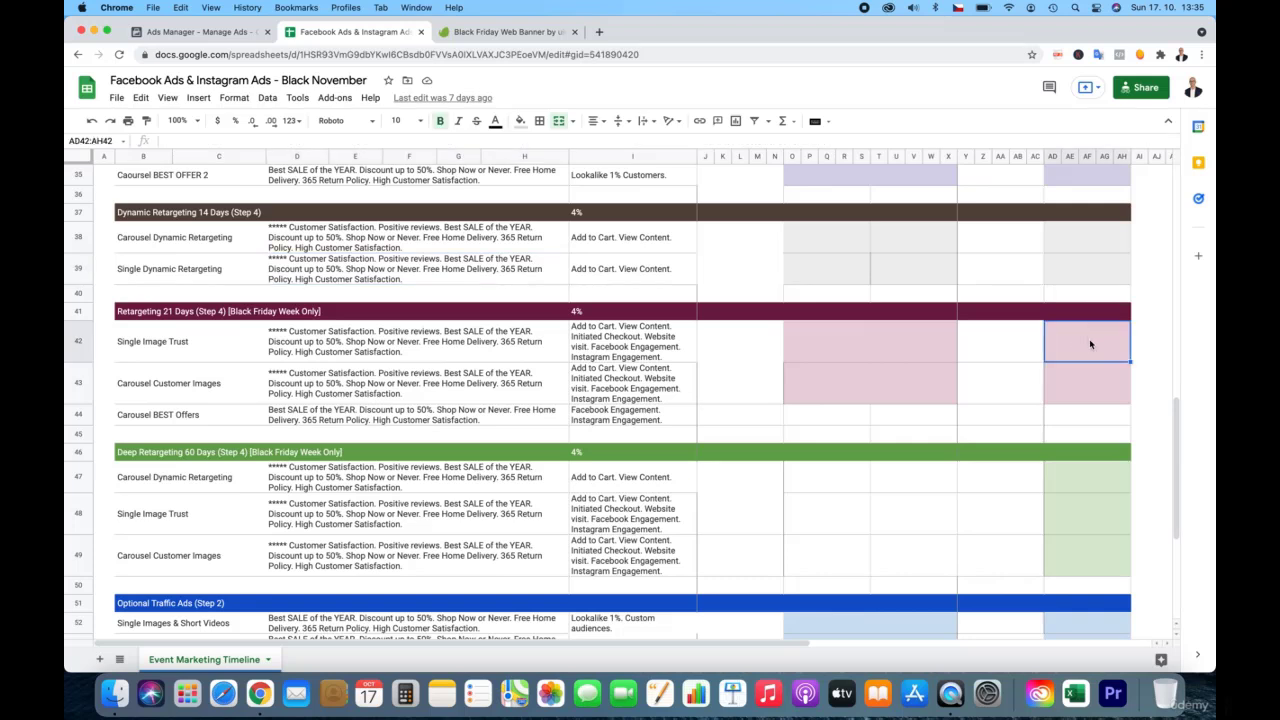
left_click(1102, 524)
left_click(1095, 555)
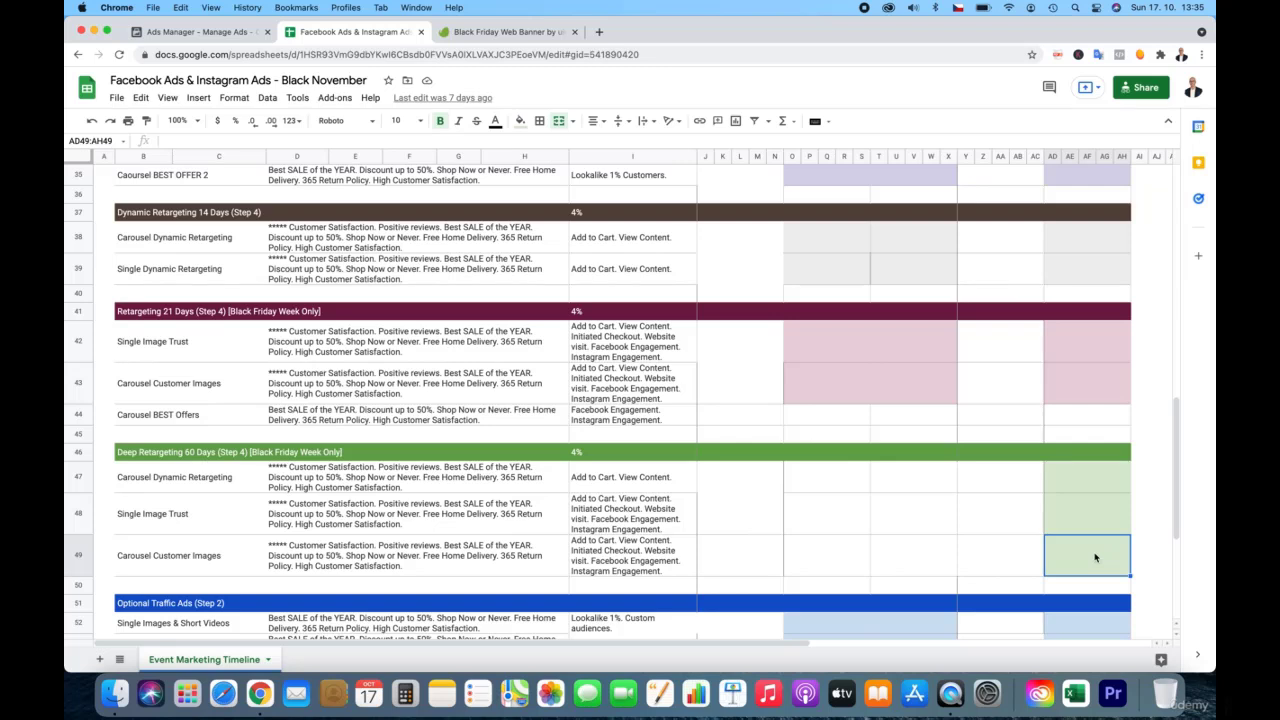
Review the Retargeting 21 Days ad types: Single Image Trust, Carousel Customer Images and Carousel BEST Offers
left_click(214, 344)
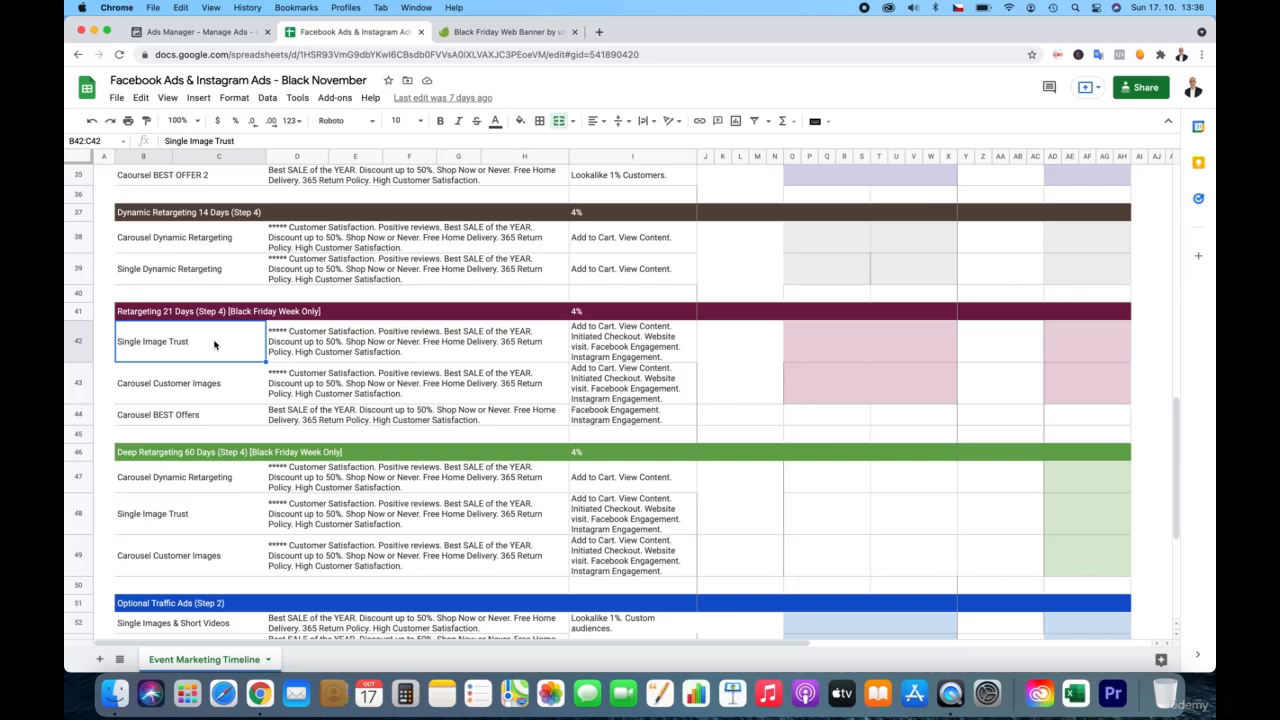
left_click(241, 379)
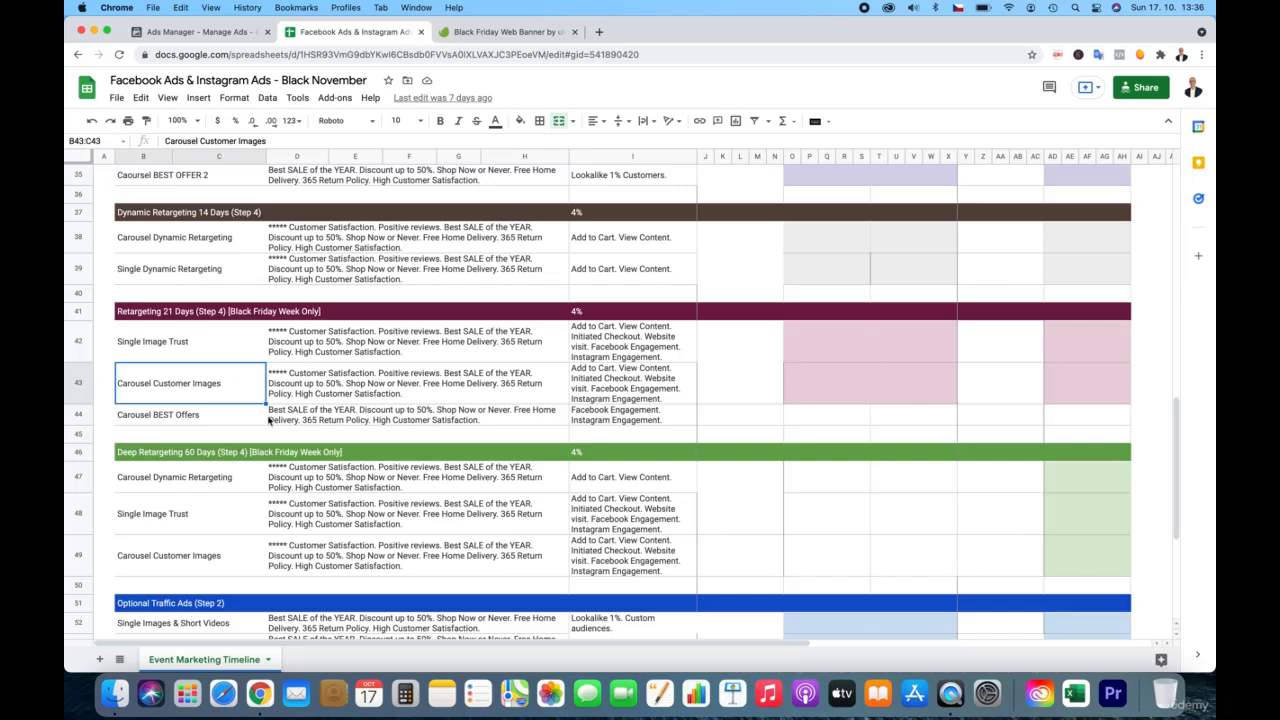
left_click(262, 420)
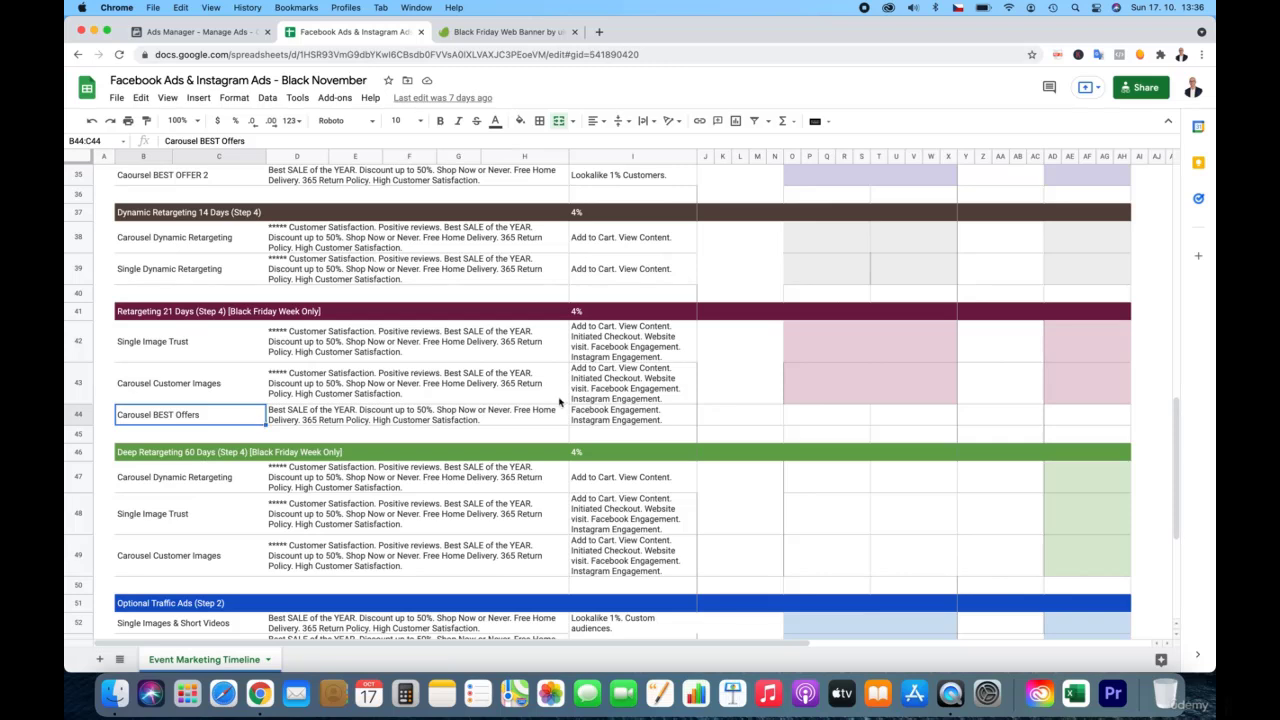
Examine the Deep Retargeting 60 Days section and the key message of its Carousel Dynamic Retargeting ad
scroll(560, 401, "down", 2)
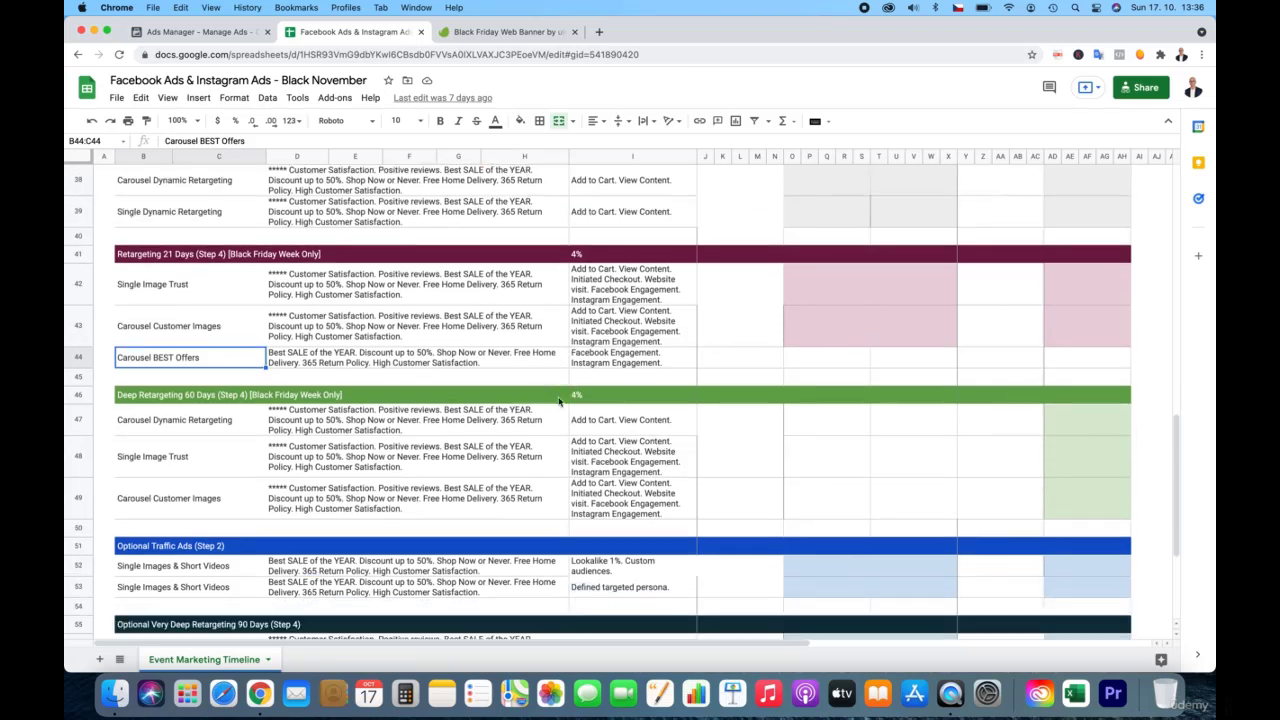
scroll(560, 401, "down", 2)
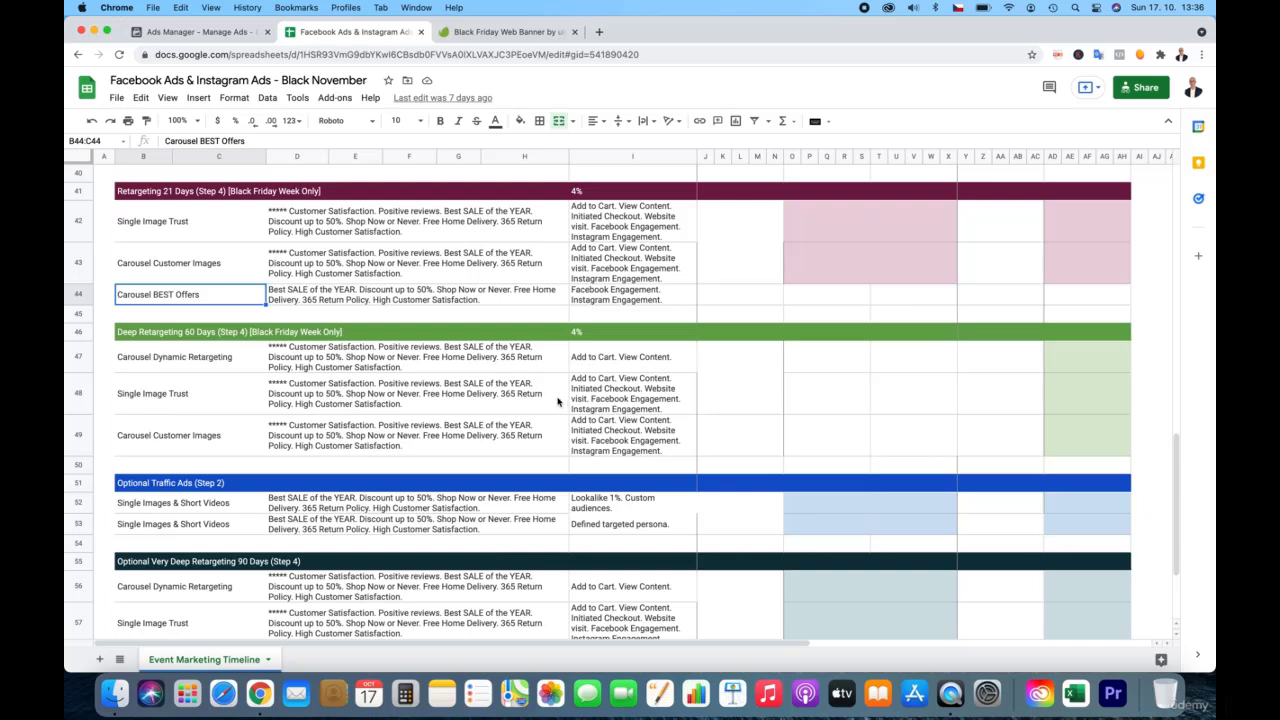
left_click(348, 356)
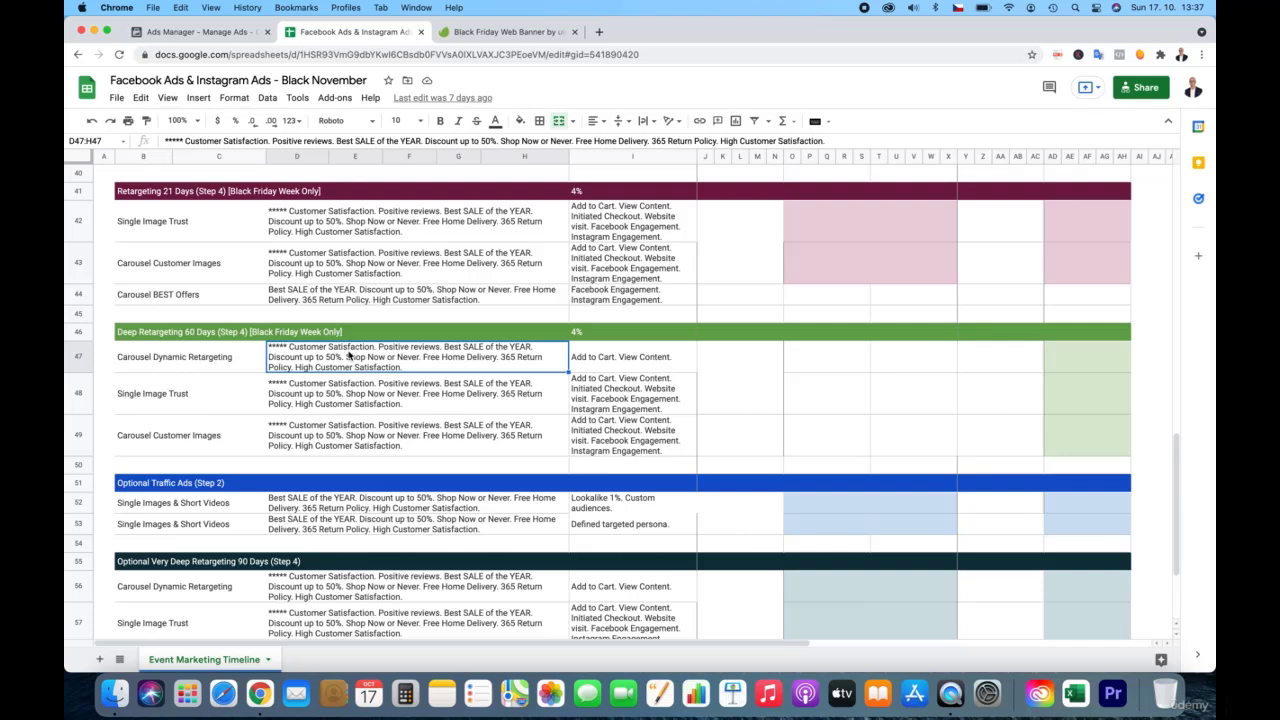
Check the key messages in the Optional Very Deep Retargeting 90 Days and Optional Traffic Ads sections
scroll(406, 398, "down", 1)
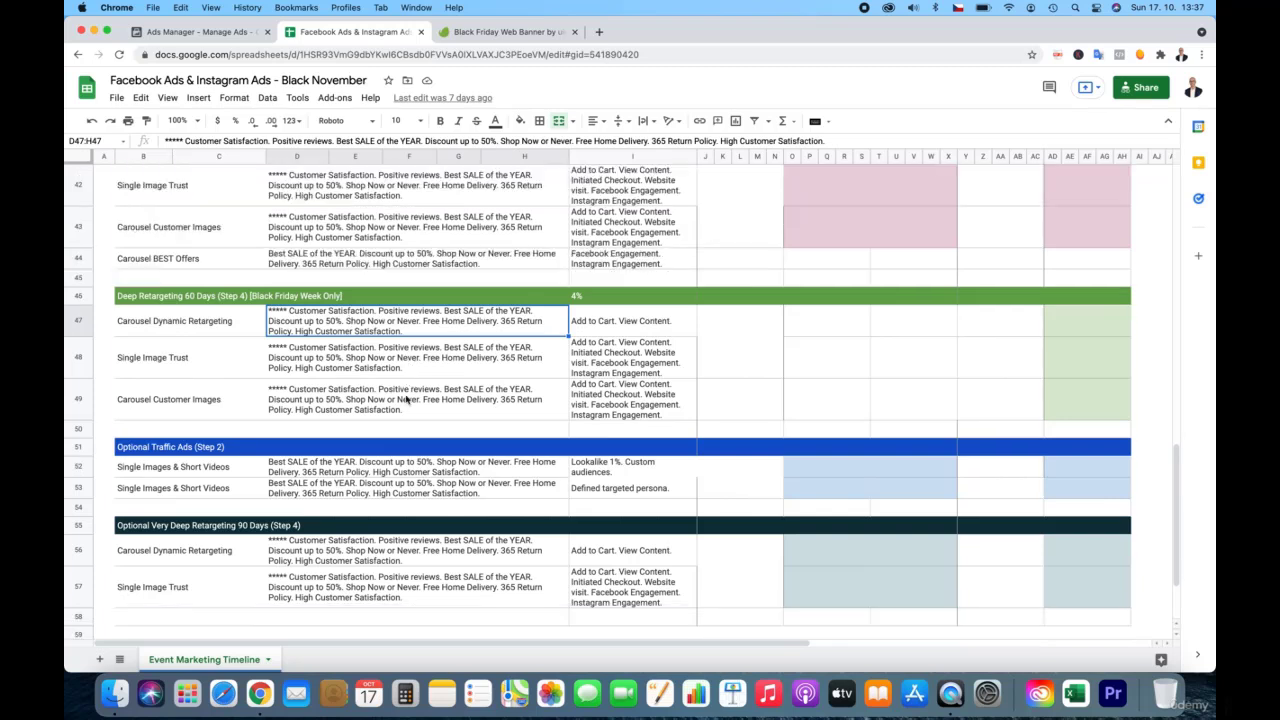
left_click(380, 541)
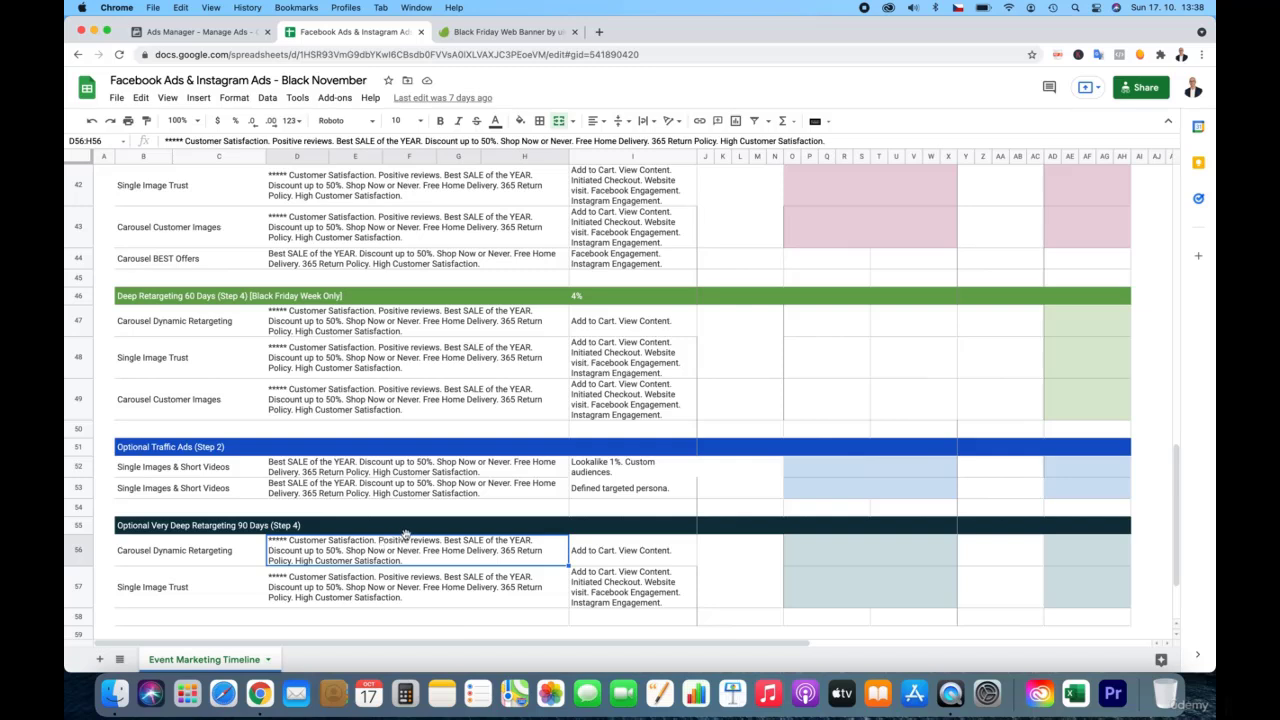
left_click(399, 467)
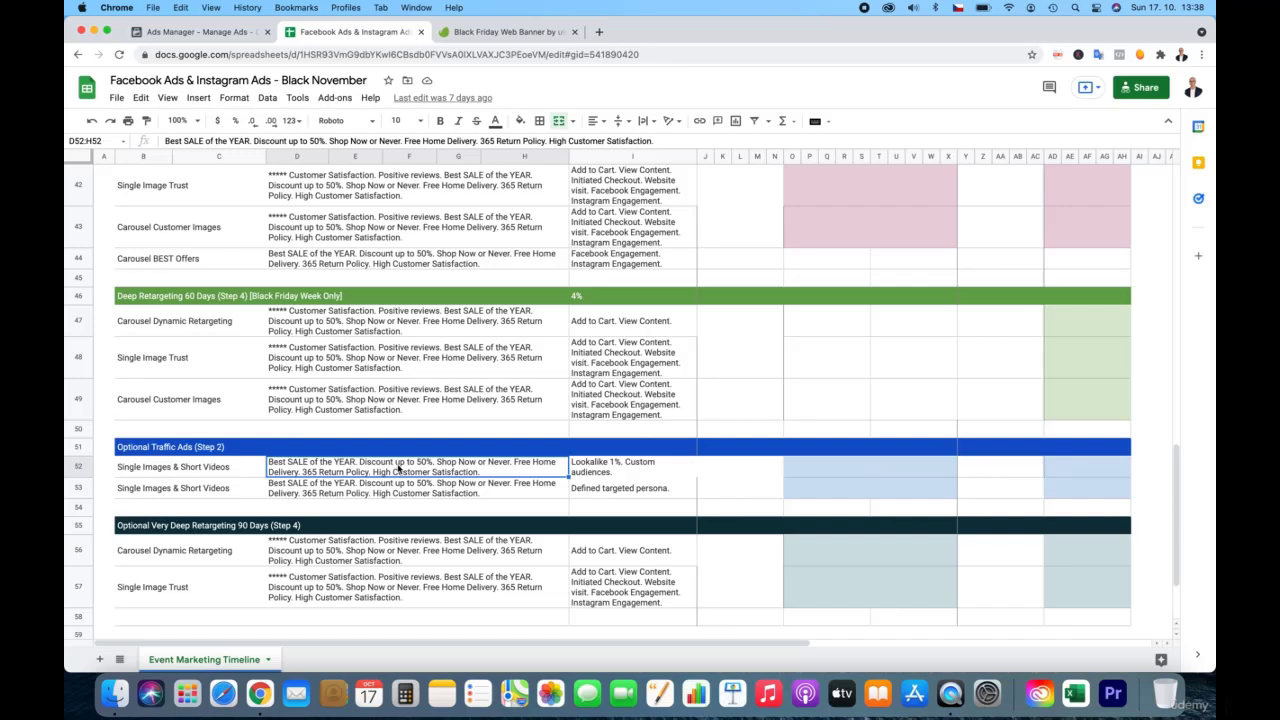
Recap the budget share of every campaign type from Reach Campaigns through Deep Retargeting, ending at the optional 90-day retargeting audience
scroll(432, 374, "up", 10)
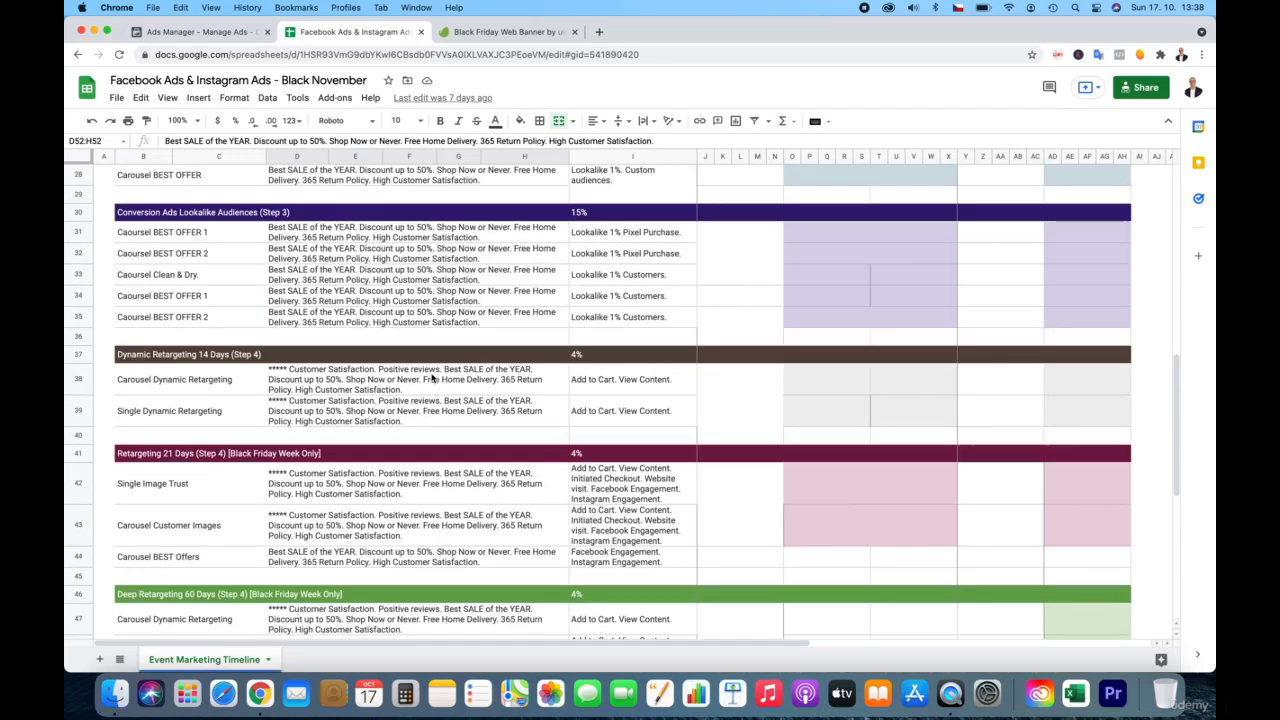
scroll(432, 376, "up", 12)
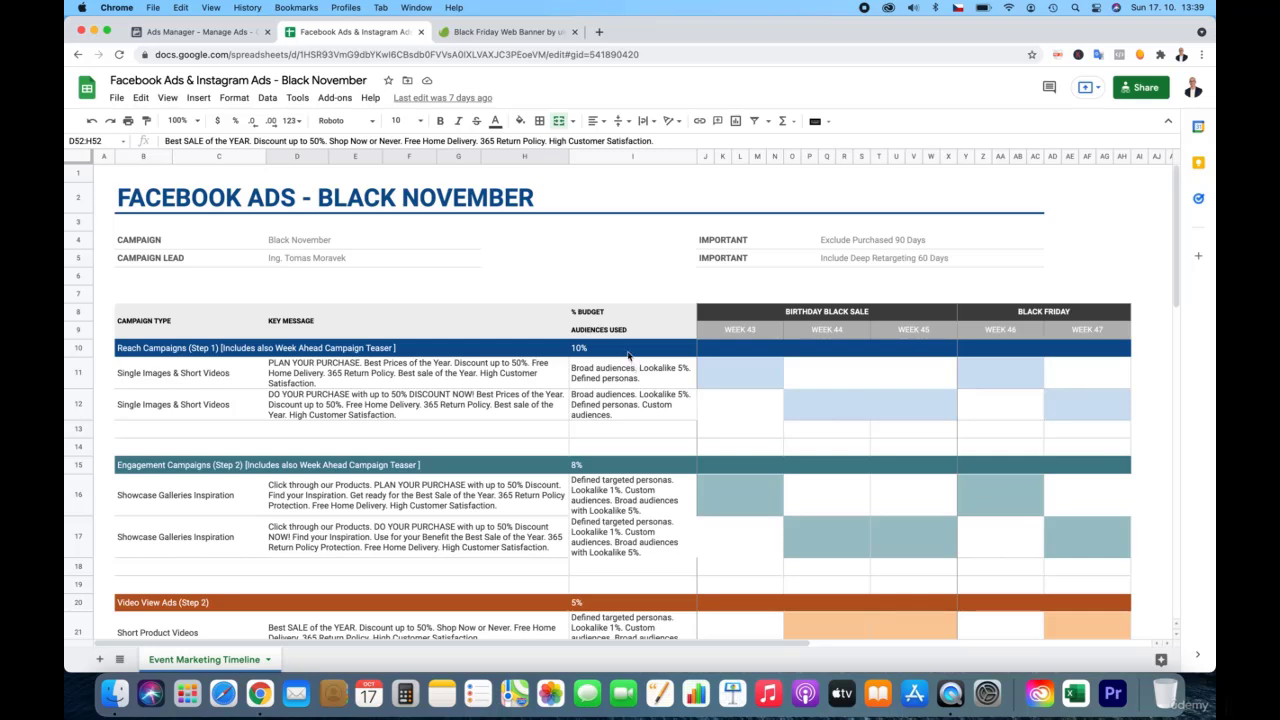
scroll(629, 355, "down", 3)
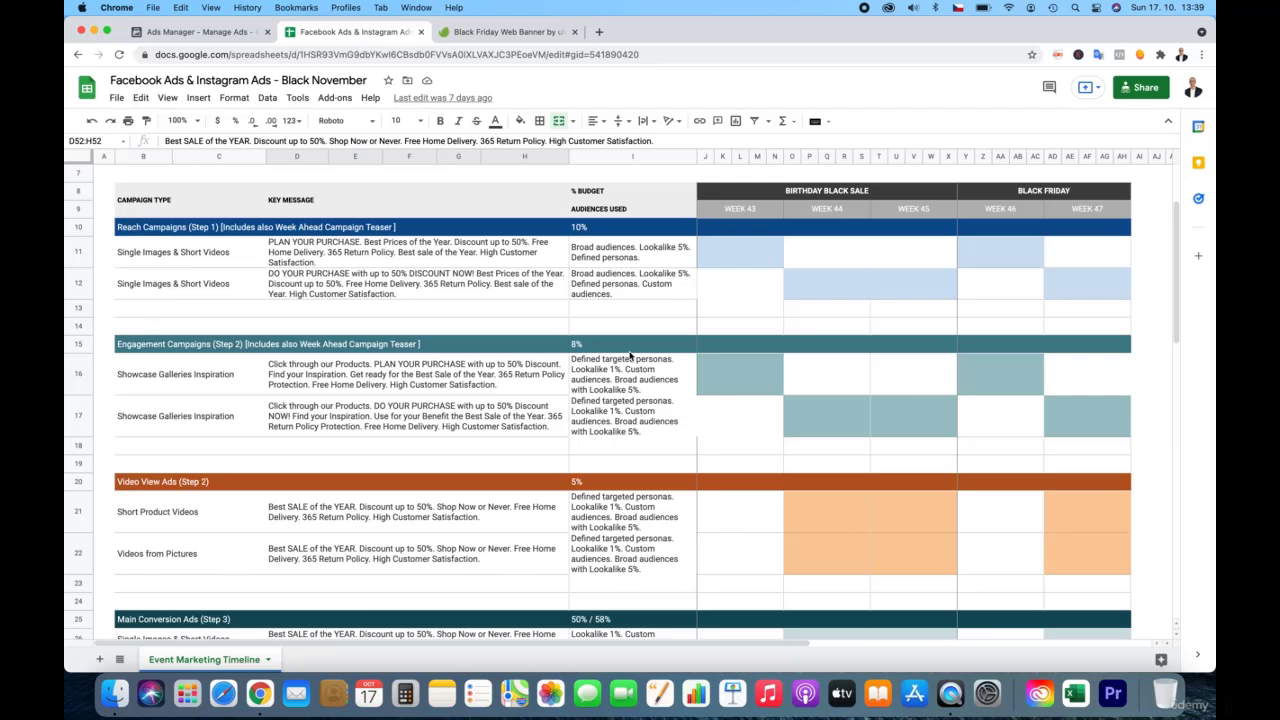
scroll(630, 355, "down", 4)
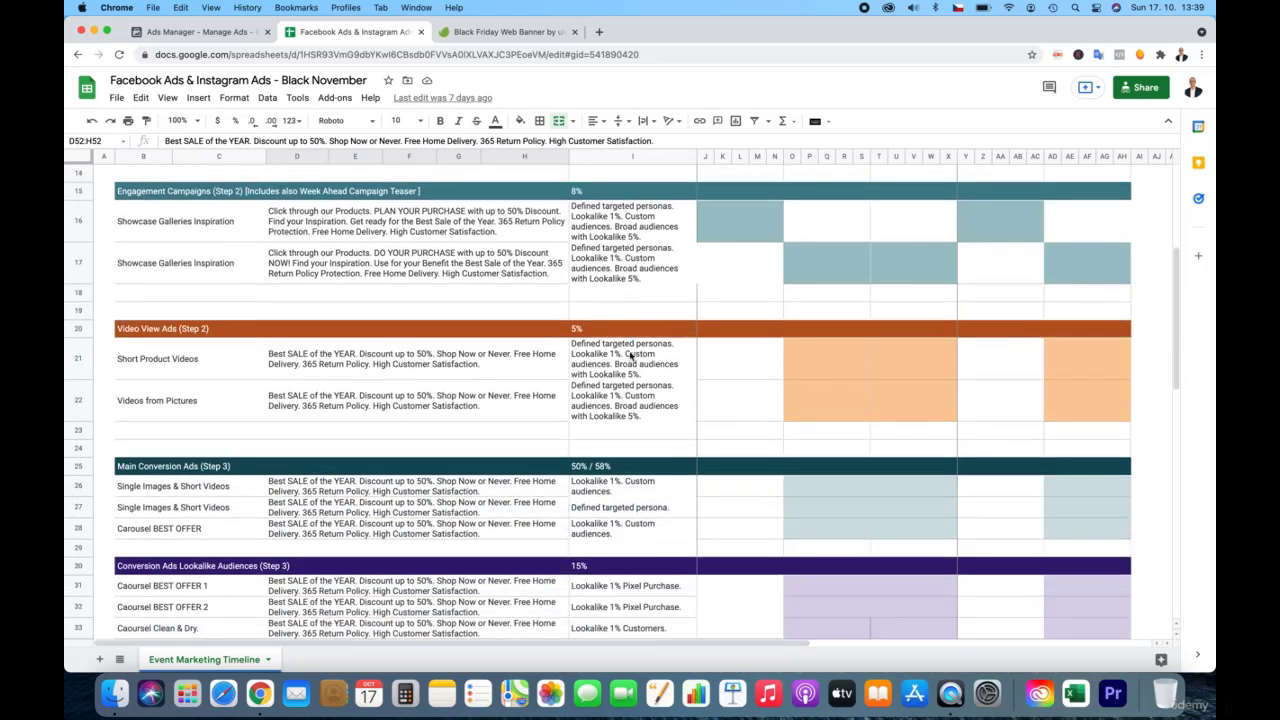
scroll(630, 355, "down", 5)
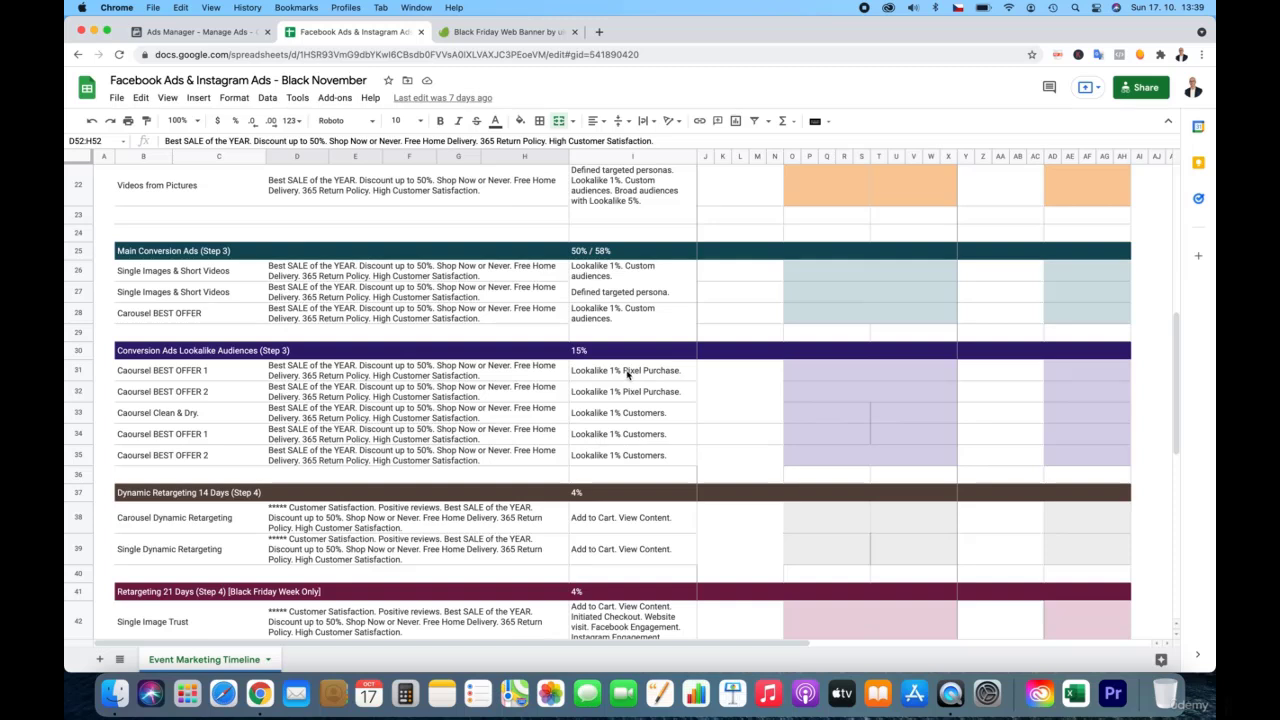
scroll(628, 372, "down", 3)
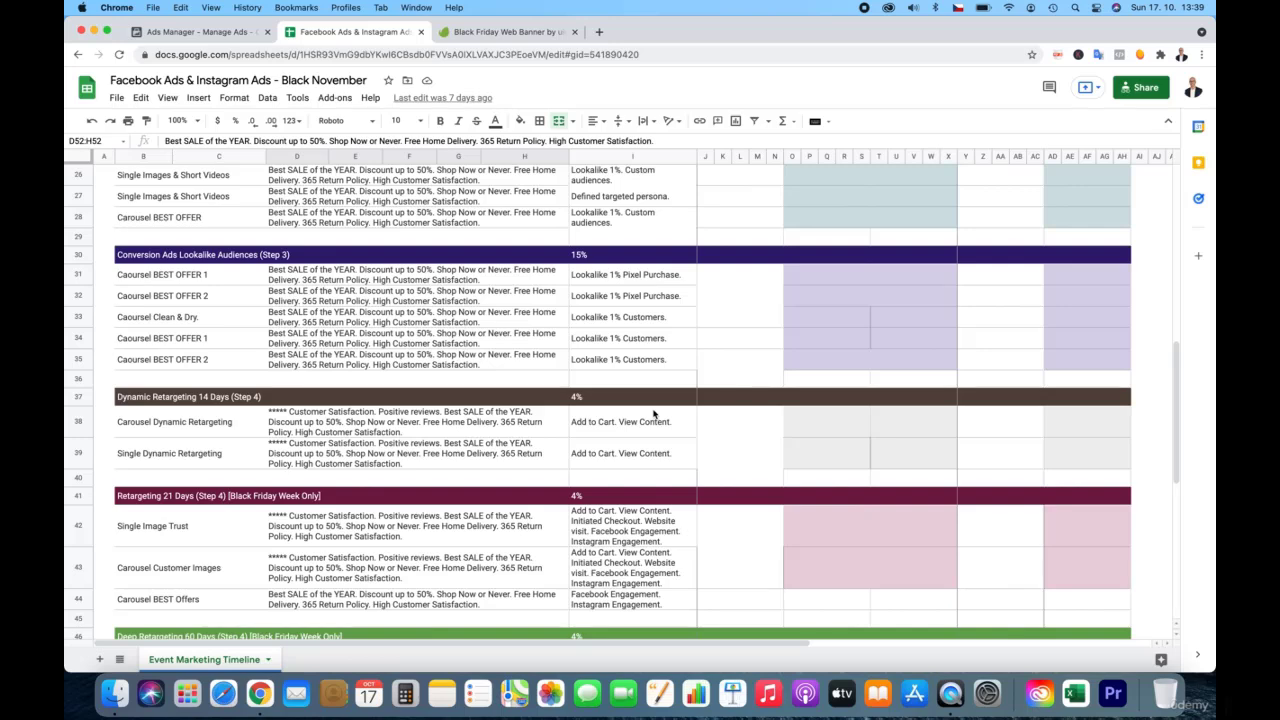
scroll(655, 414, "down", 2)
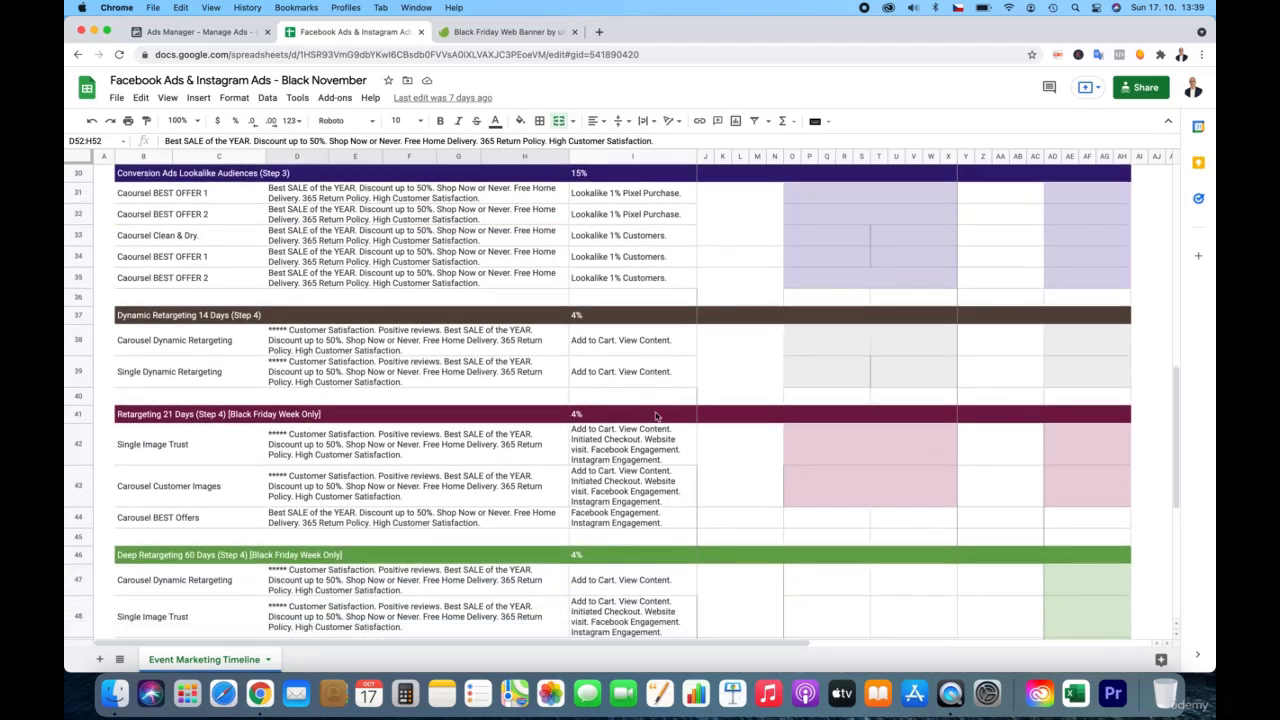
scroll(656, 416, "down", 1)
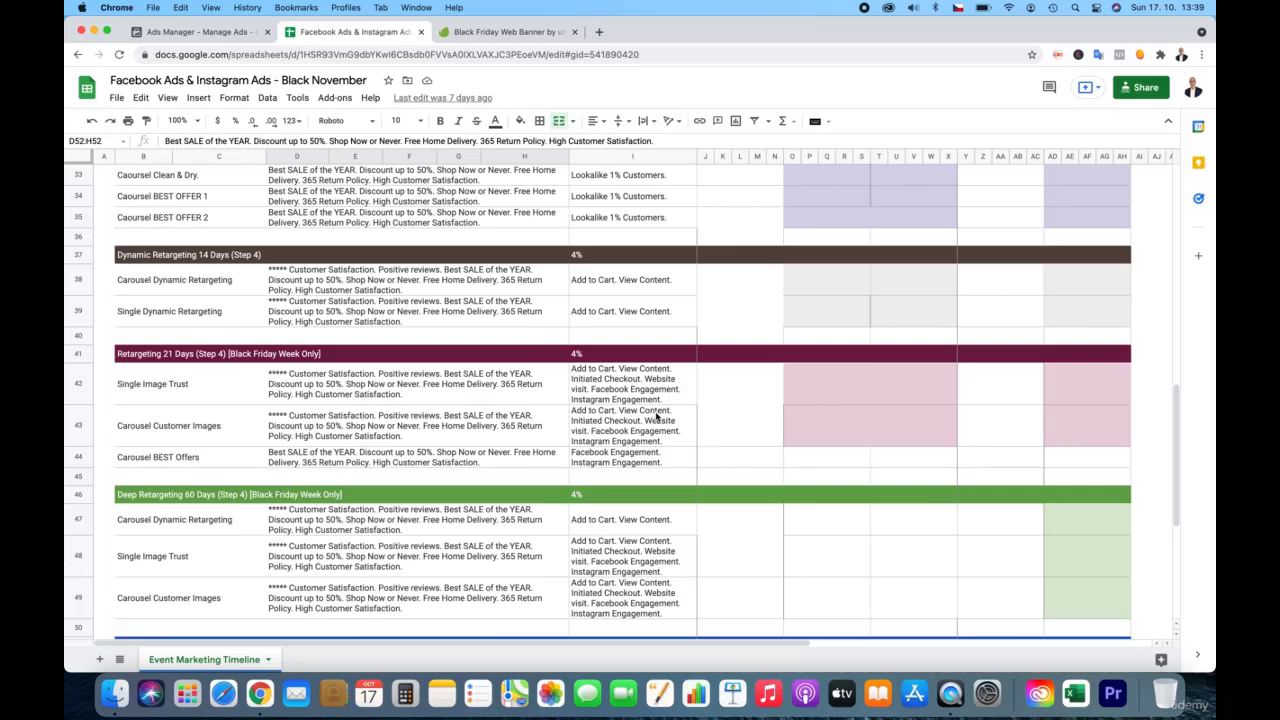
scroll(655, 412, "down", 5)
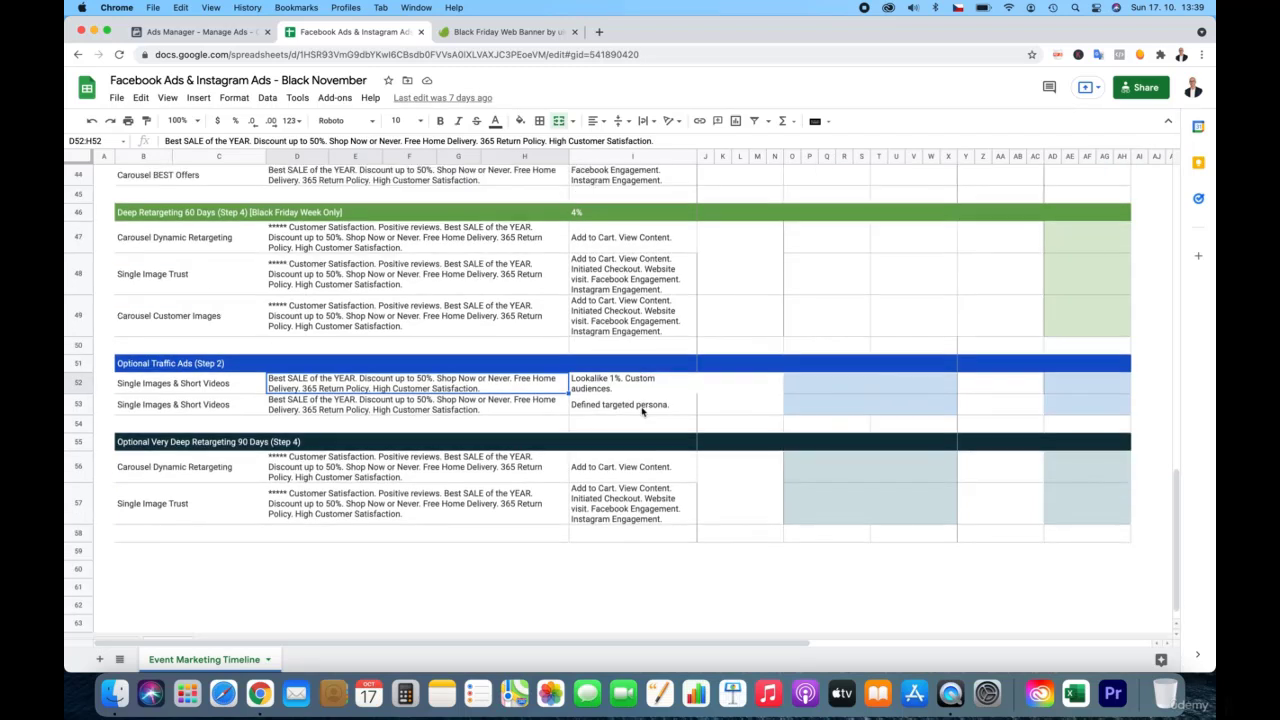
left_click(648, 463)
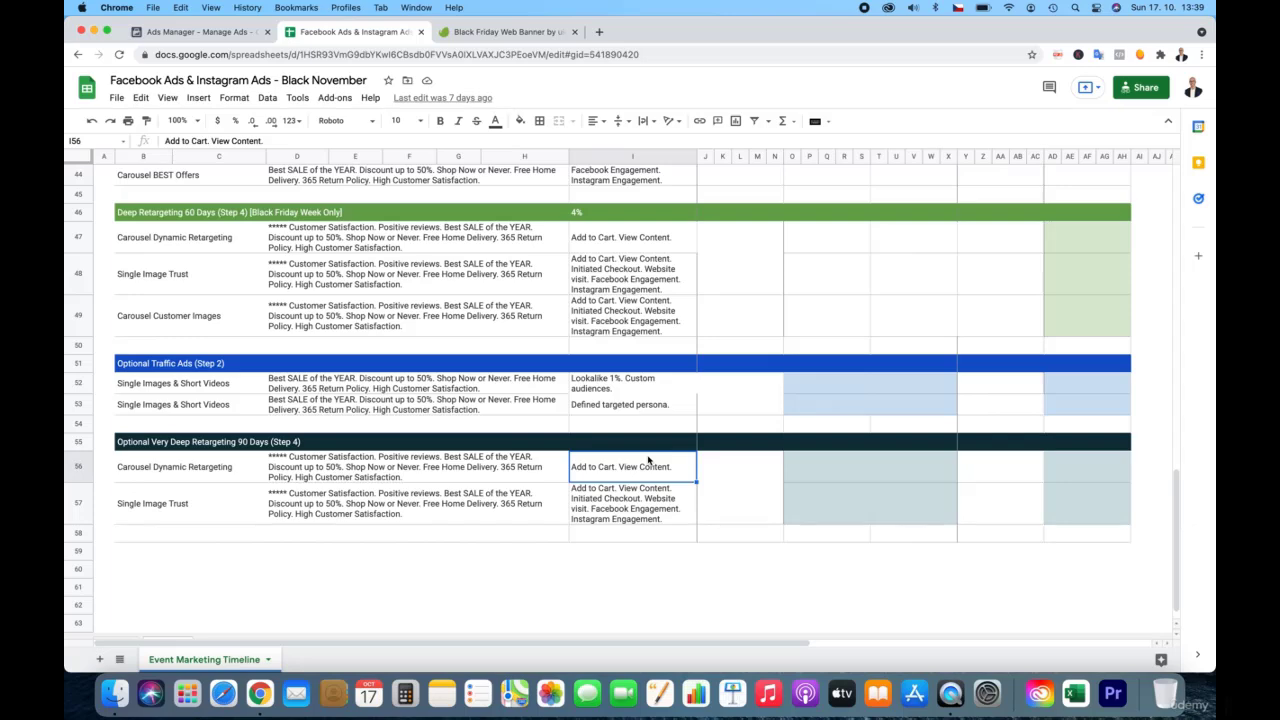
Return to the plan's overview, then view the Black Friday Web Banner template on Envato Elements and the new campaign dialog in Ads Manager
scroll(648, 460, "up", 15)
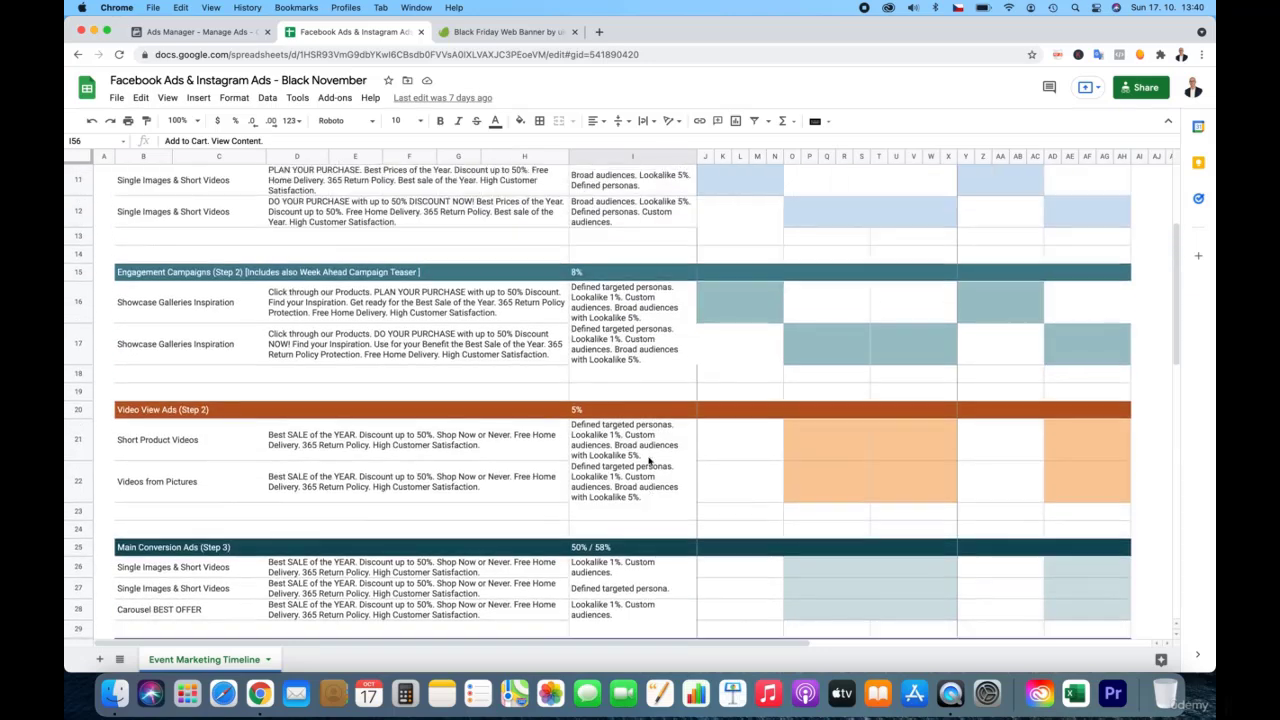
scroll(648, 460, "up", 4)
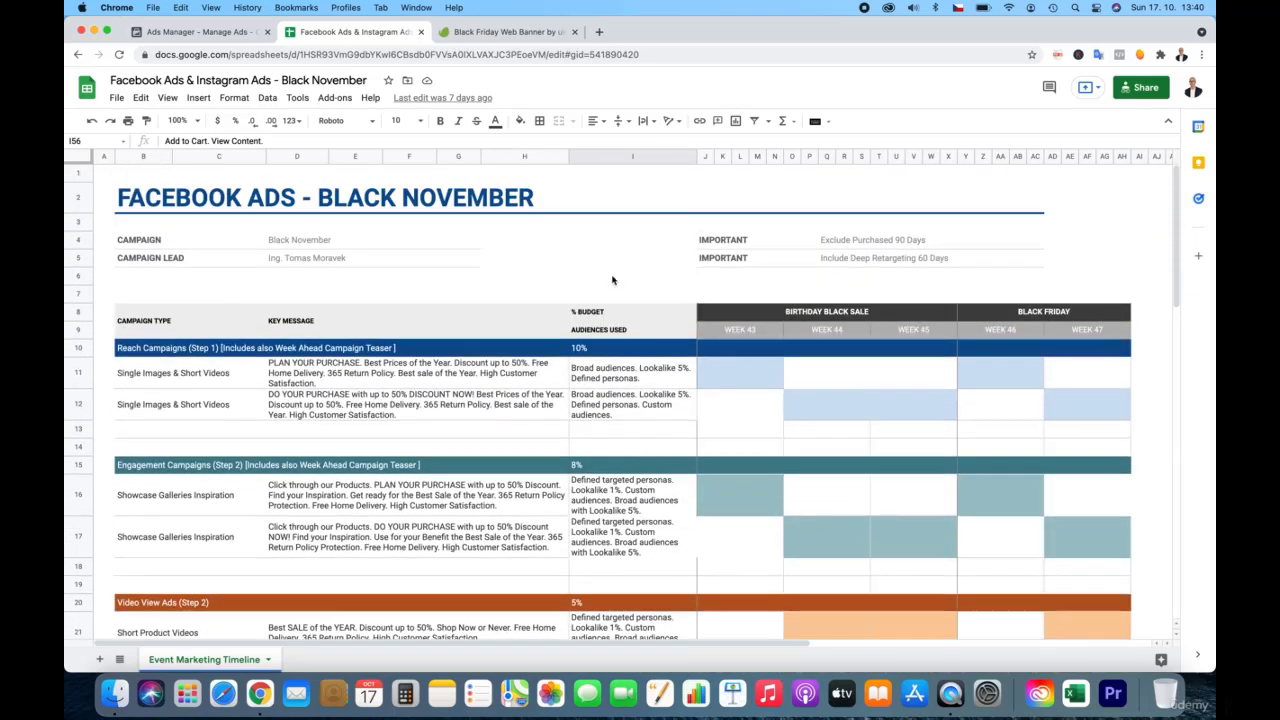
left_click(510, 32)
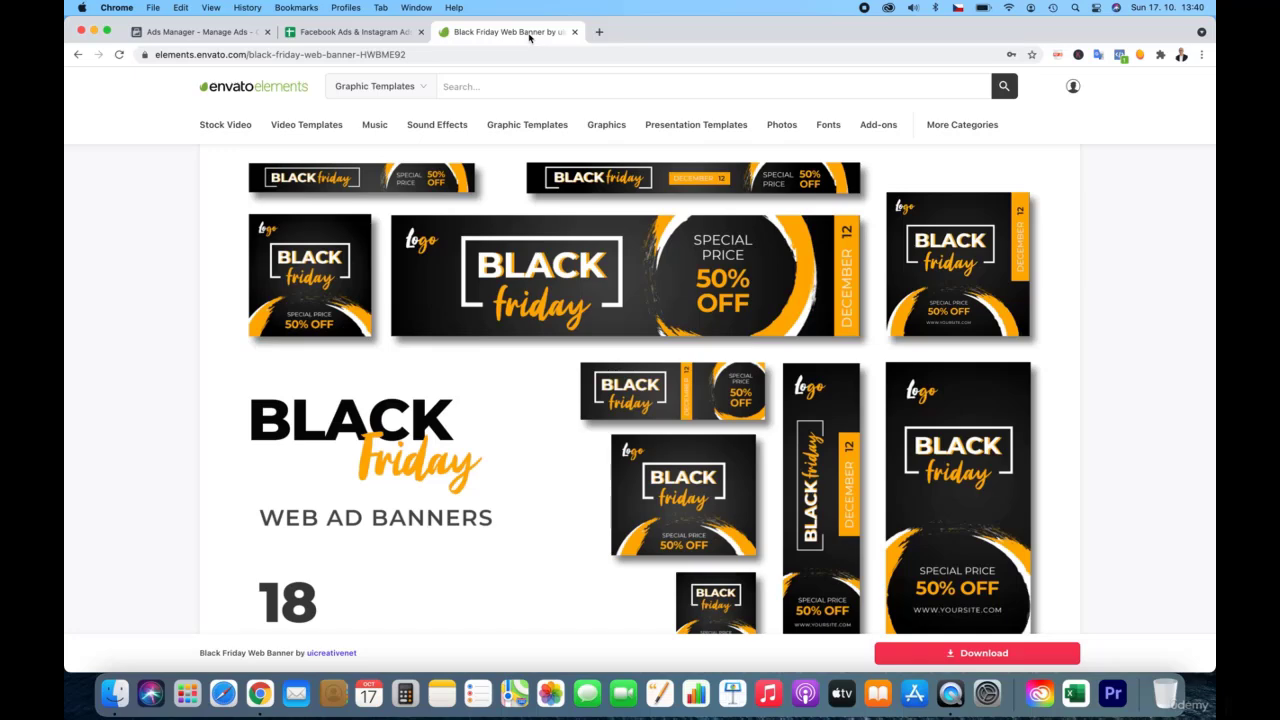
left_click(236, 36)
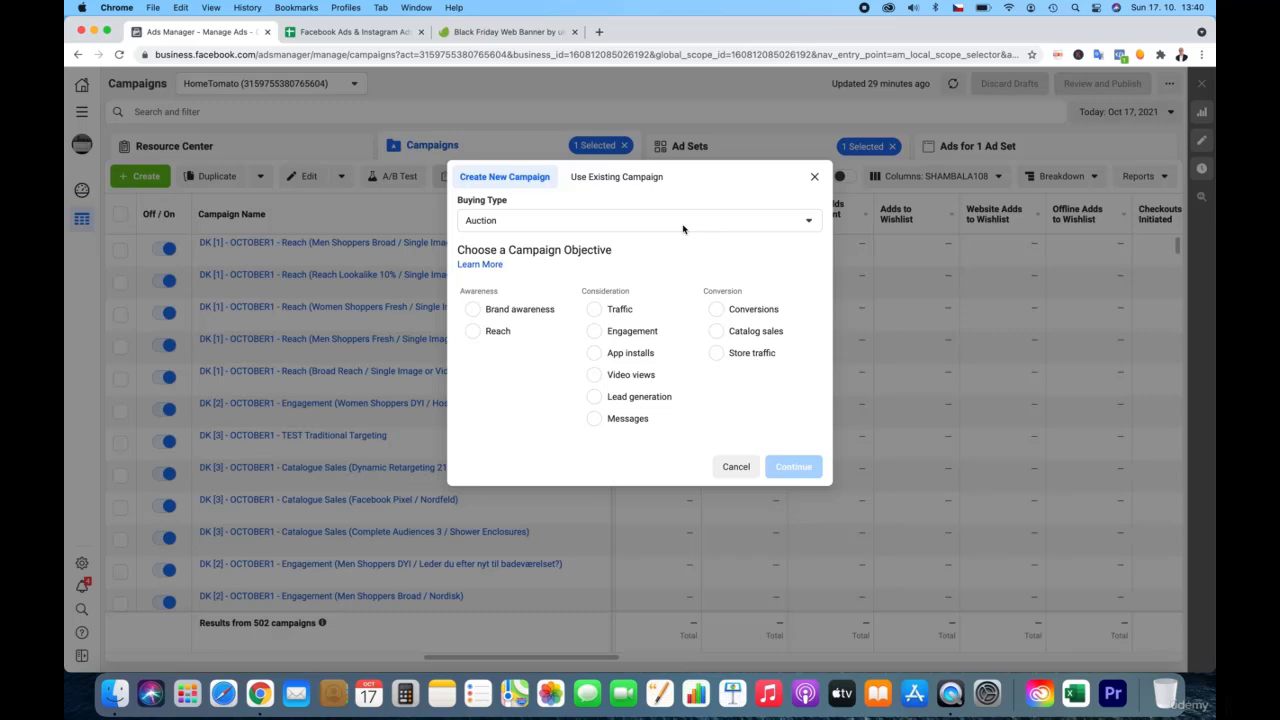
left_click(512, 32)
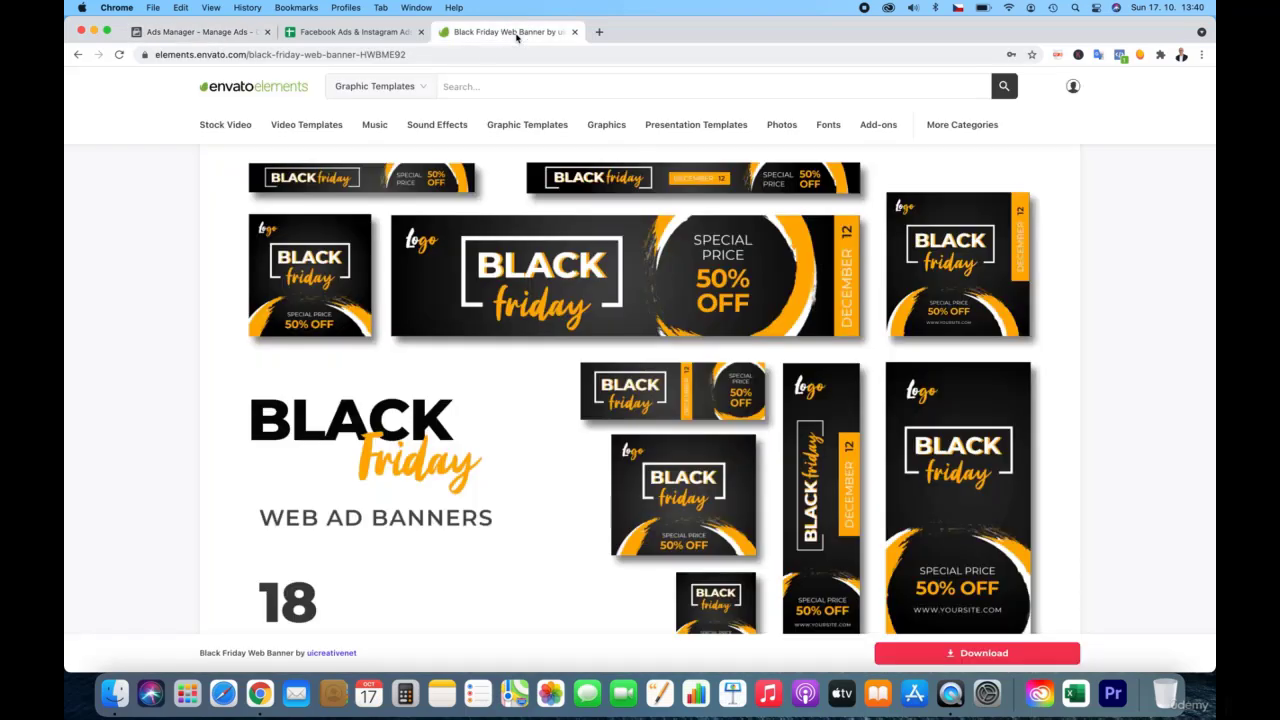
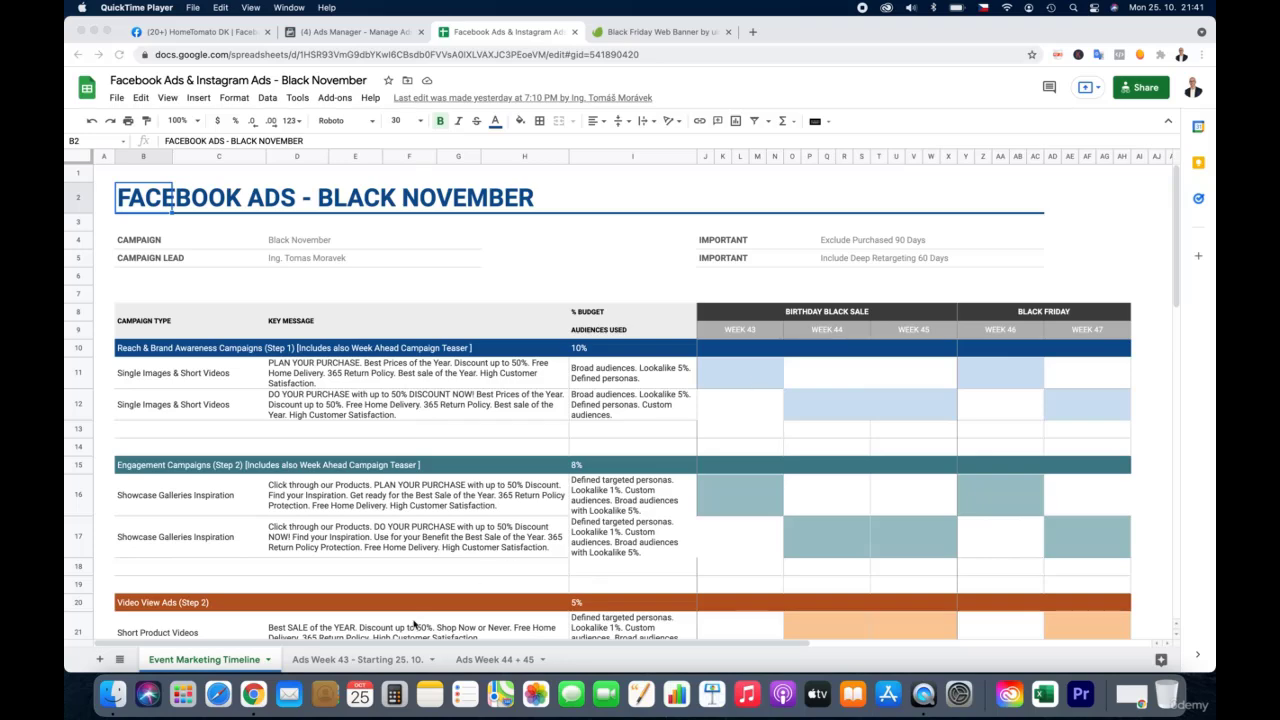
Review the ad links on the Ads Week 43 sheet and the campaign sections on the Ads Week 44 + 45 sheet, down to Engagement Retargeting
left_click(390, 665)
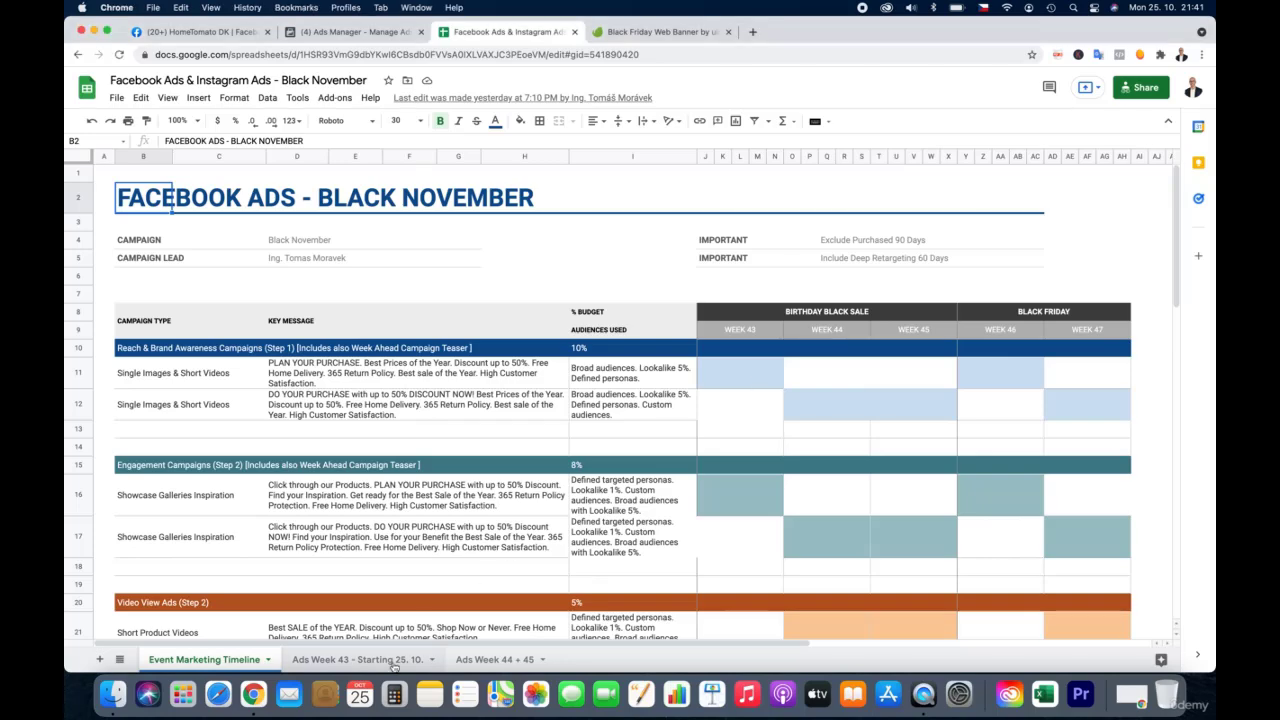
left_click(392, 665)
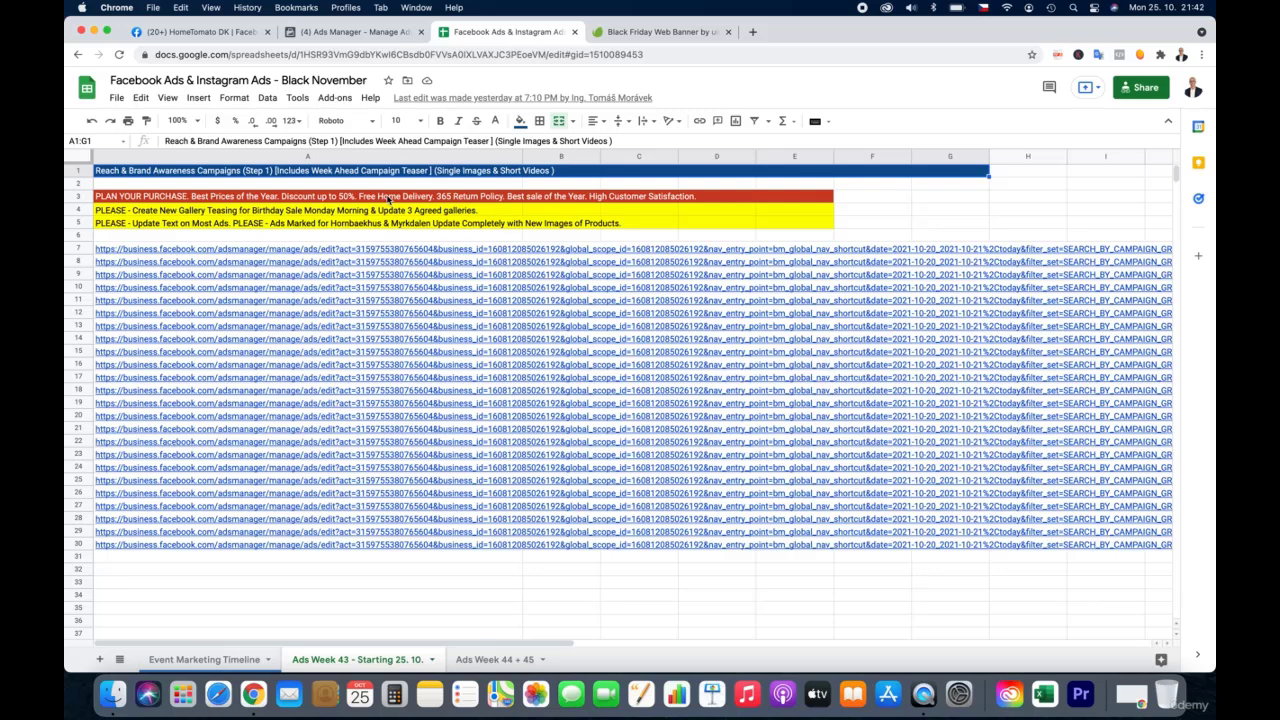
left_click(494, 659)
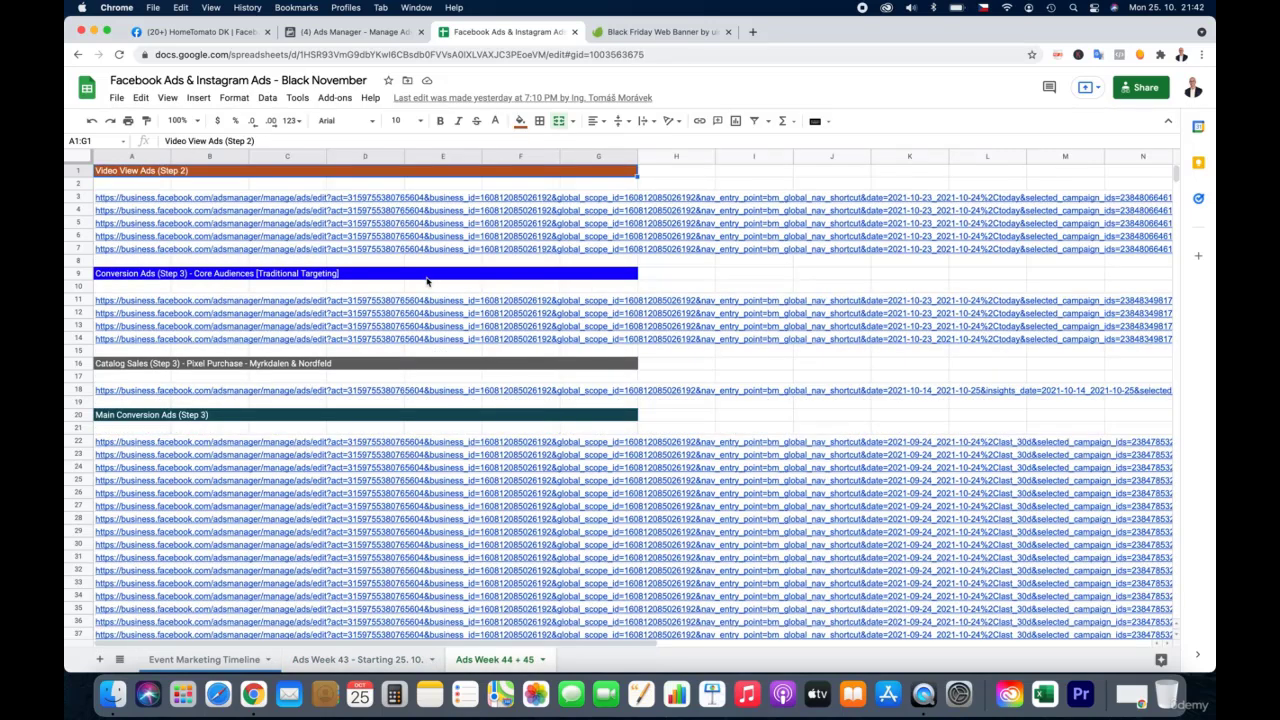
scroll(427, 281, "down", 10)
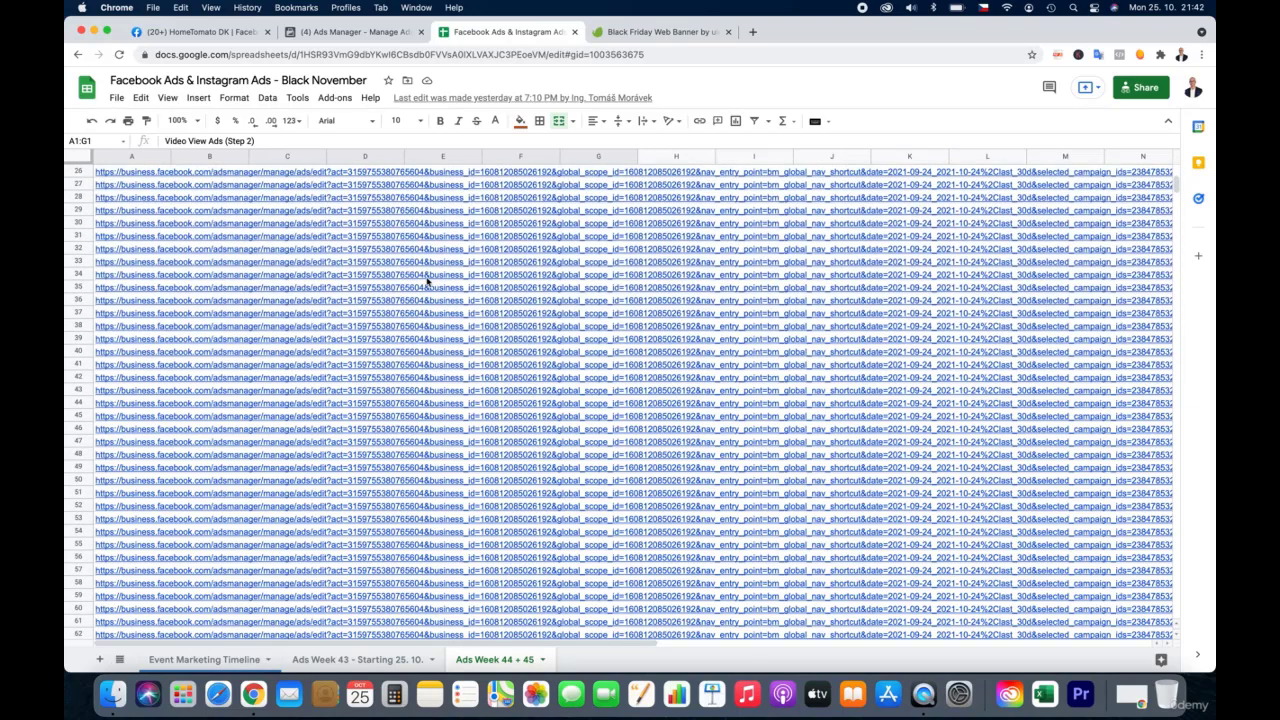
scroll(427, 281, "down", 4)
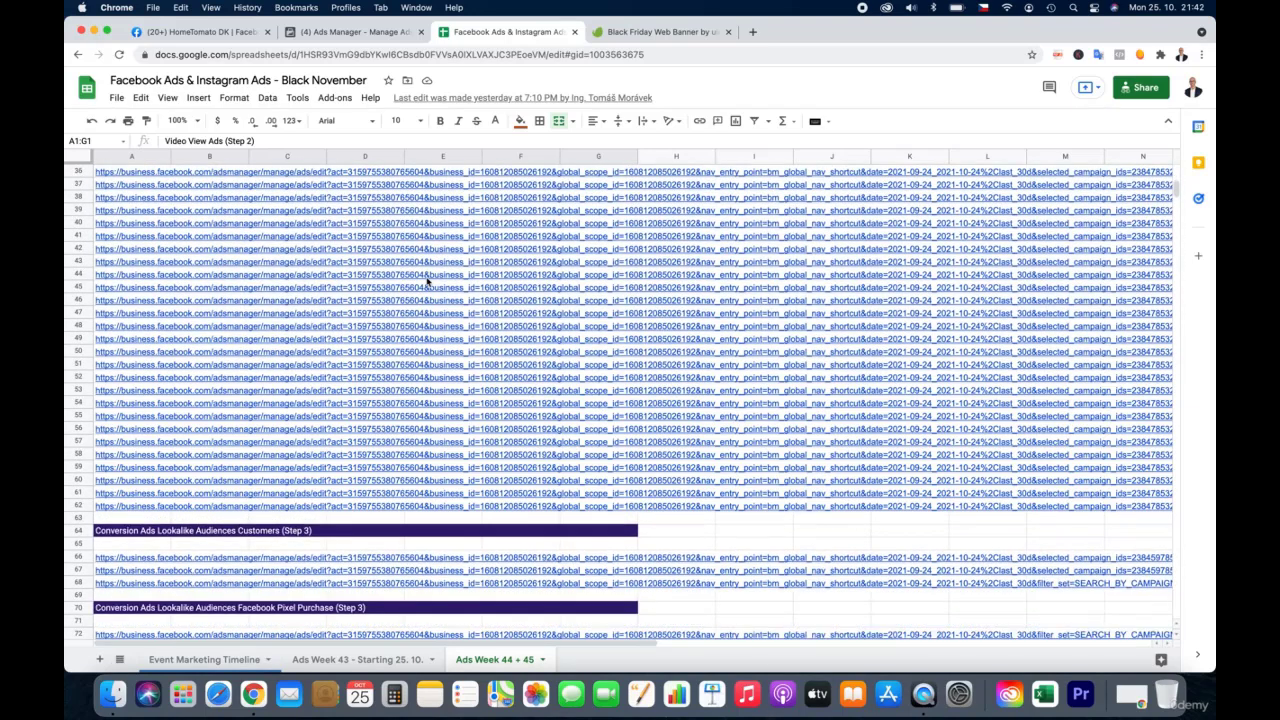
scroll(427, 281, "down", 6)
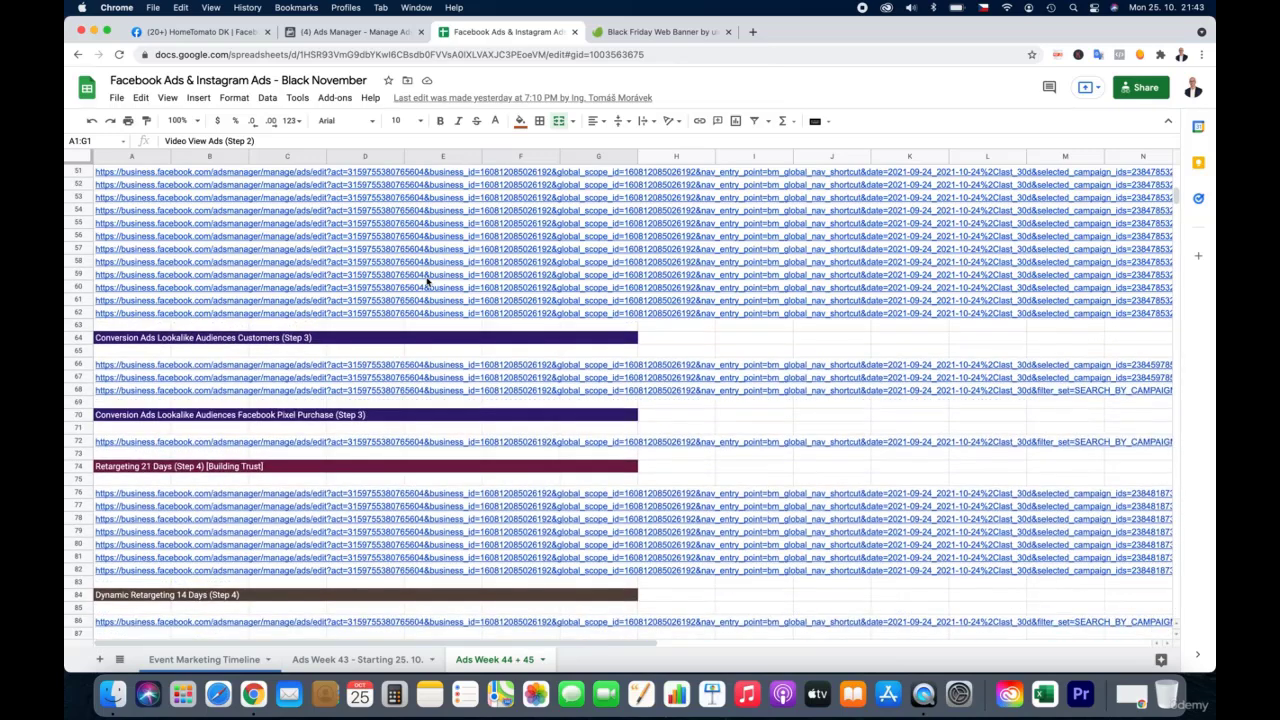
scroll(427, 281, "down", 3)
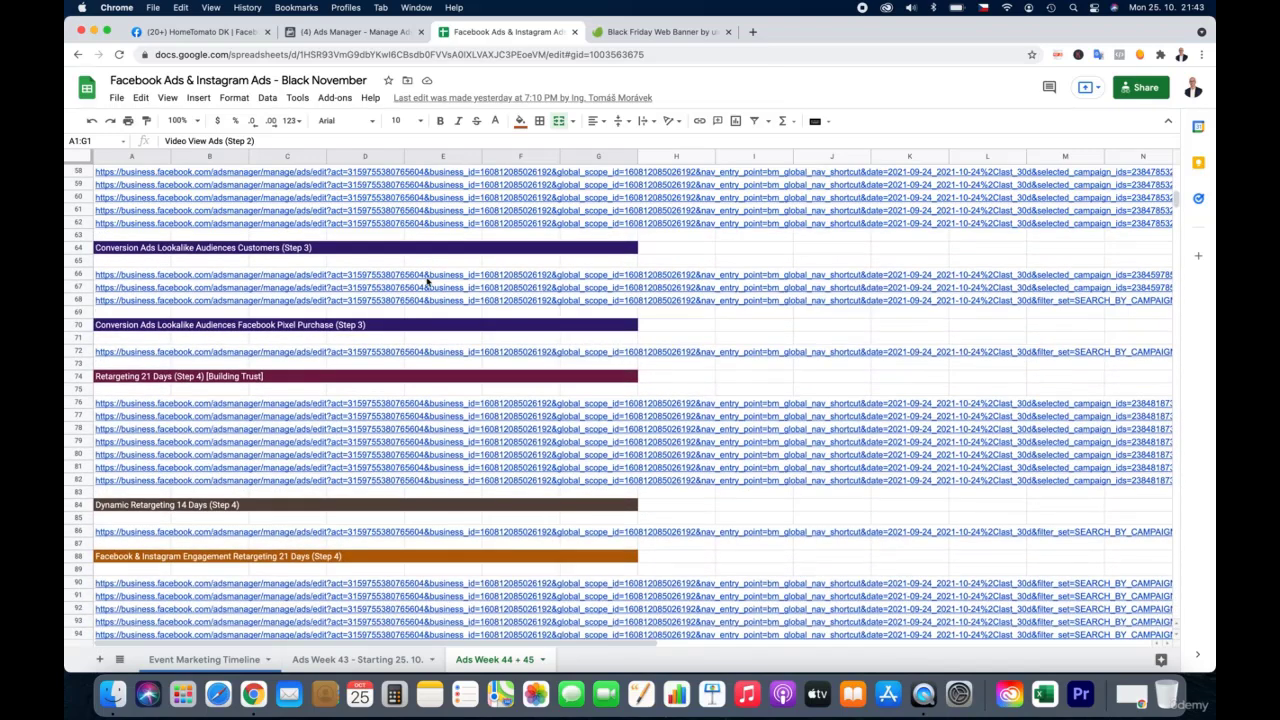
Switch to Ads Manager and filter the campaigns to those whose campaign name contains BIRTHDAY1
left_click(360, 32)
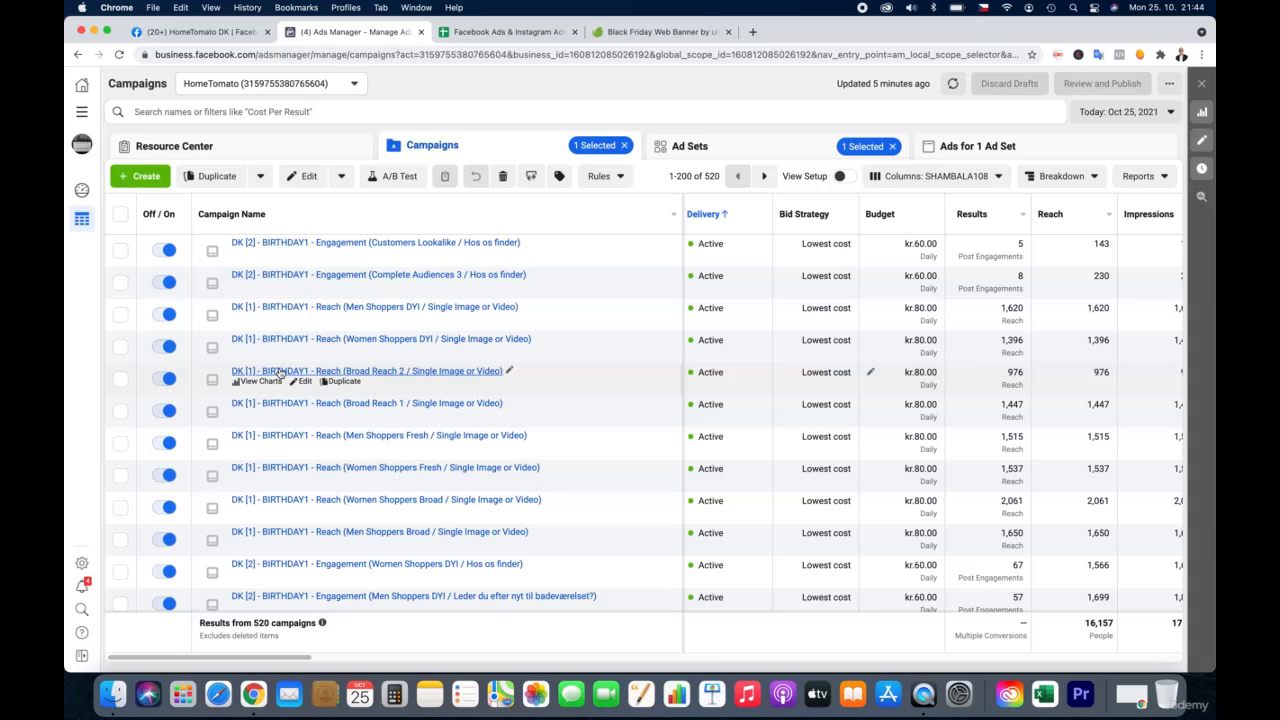
left_click(265, 112)
type("B")
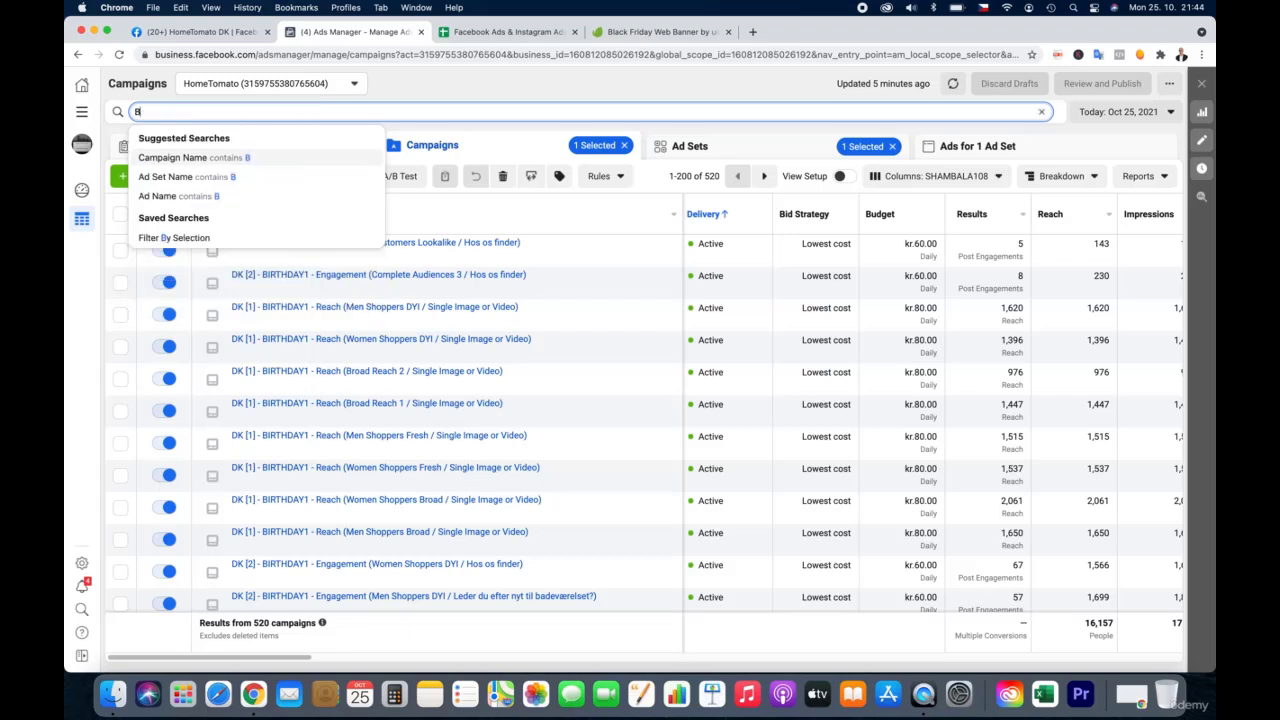
type("lRTHDAY1")
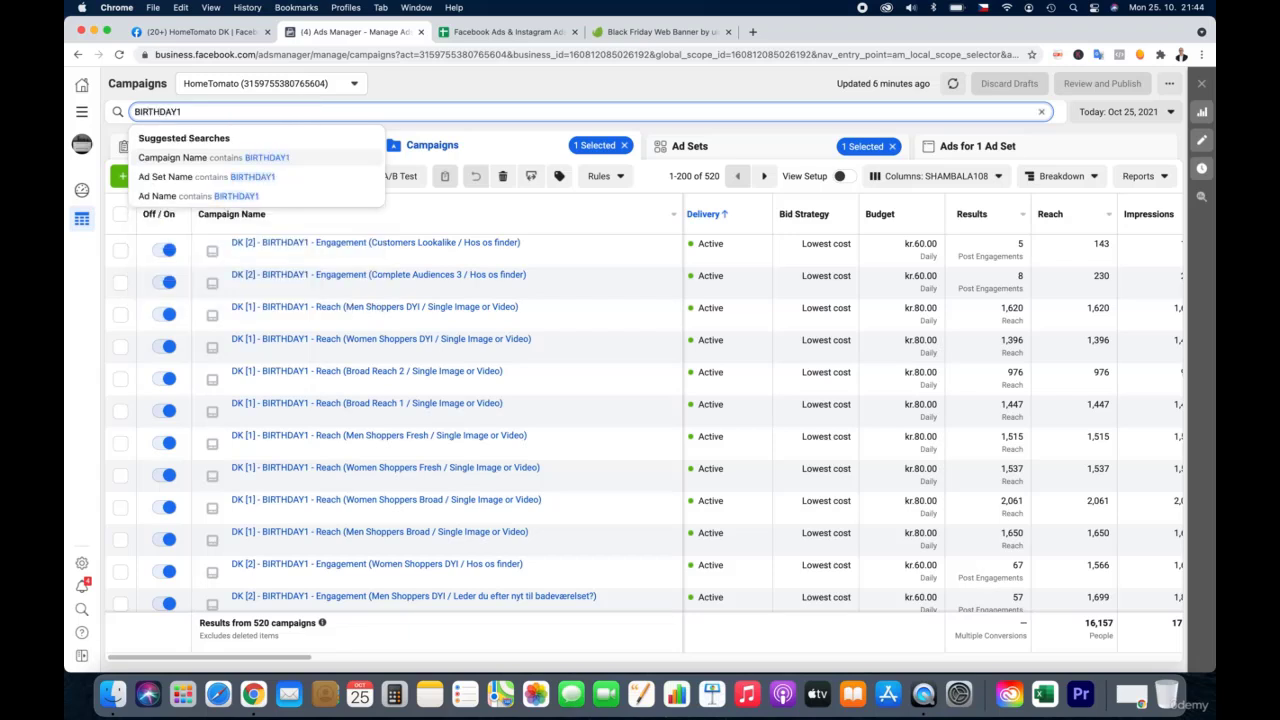
key("Return")
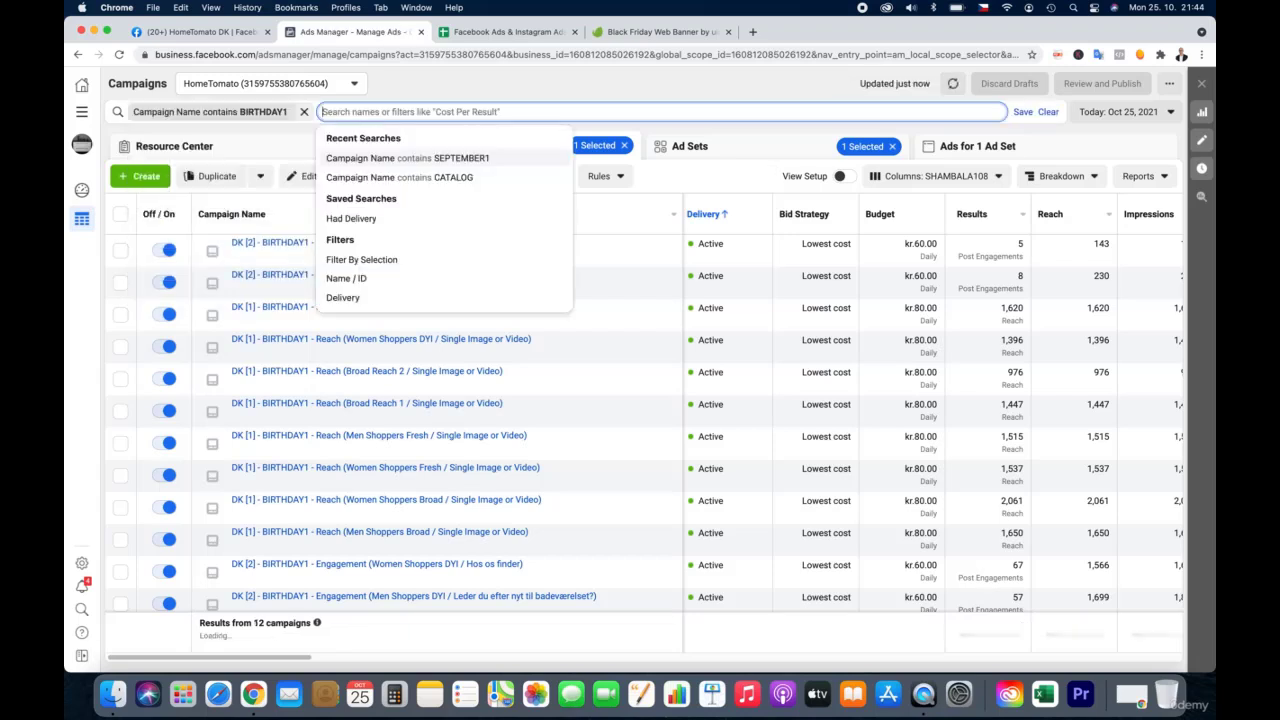
left_click(444, 92)
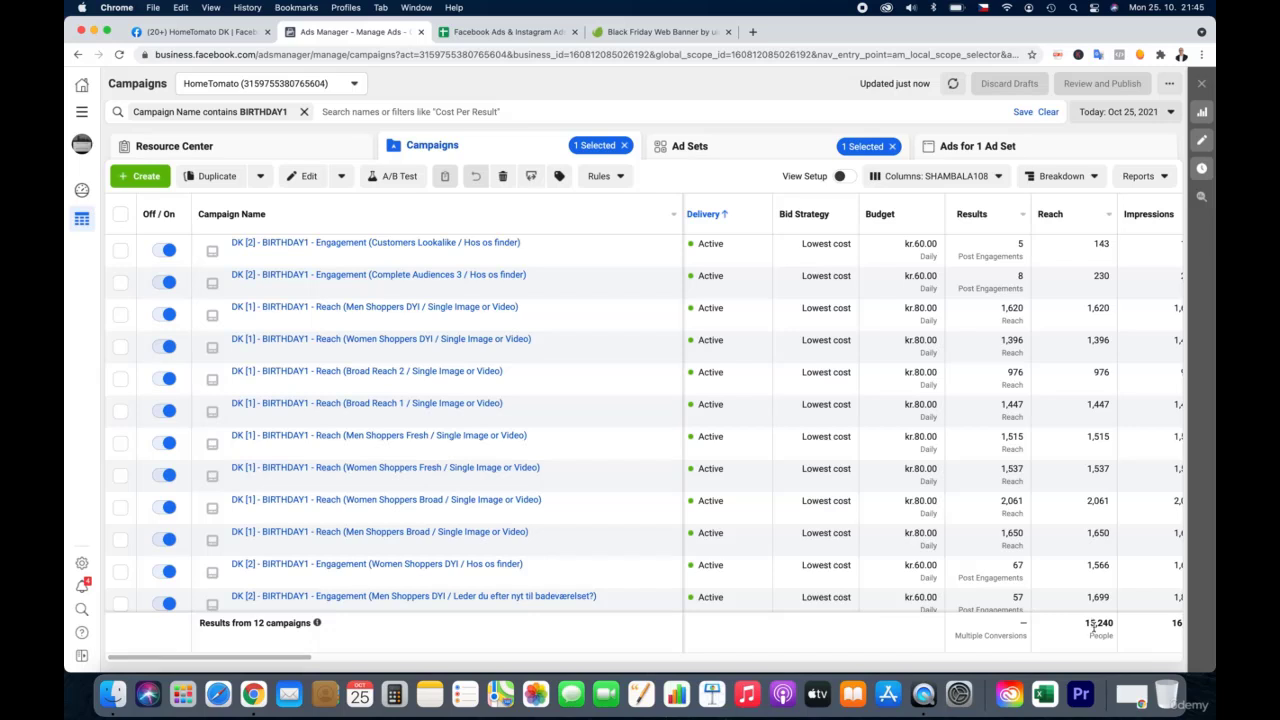
Examine the BIRTHDAY1 campaigns' metrics from Budget and Results through Amount Spent to Frequency and Clicks (All)
scroll(1092, 620, "right", 5)
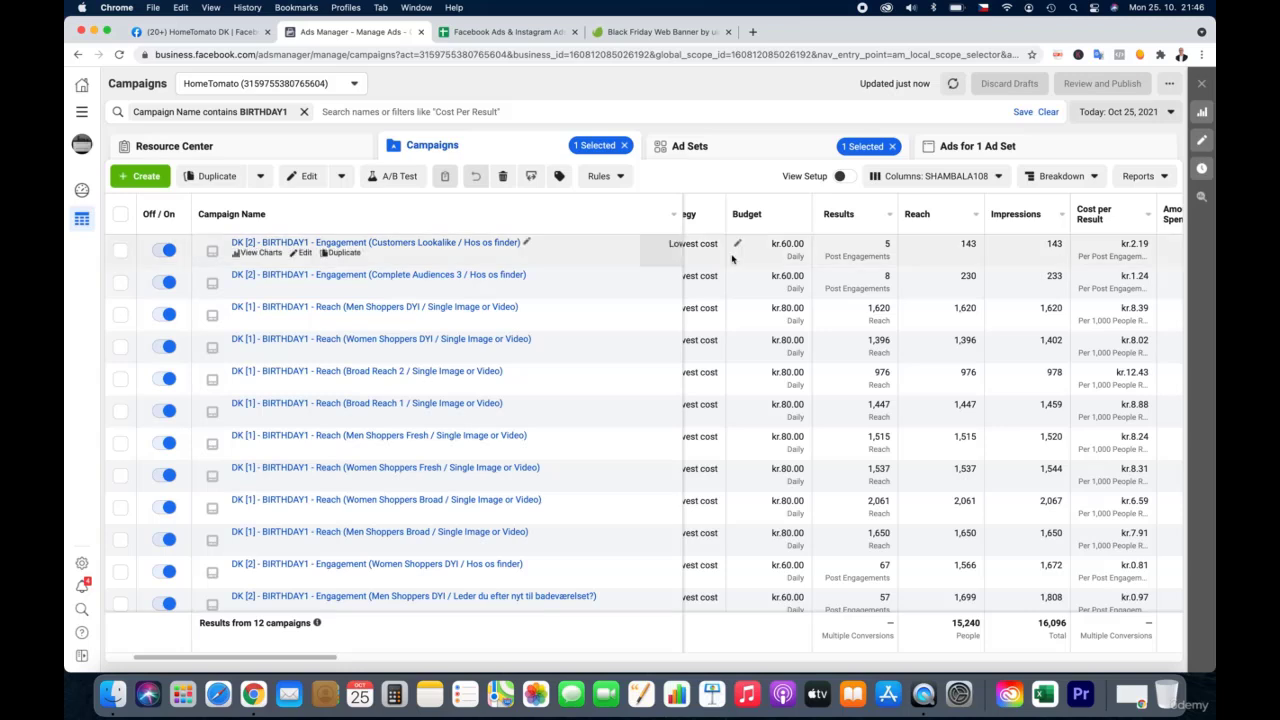
scroll(730, 245, "left", 3)
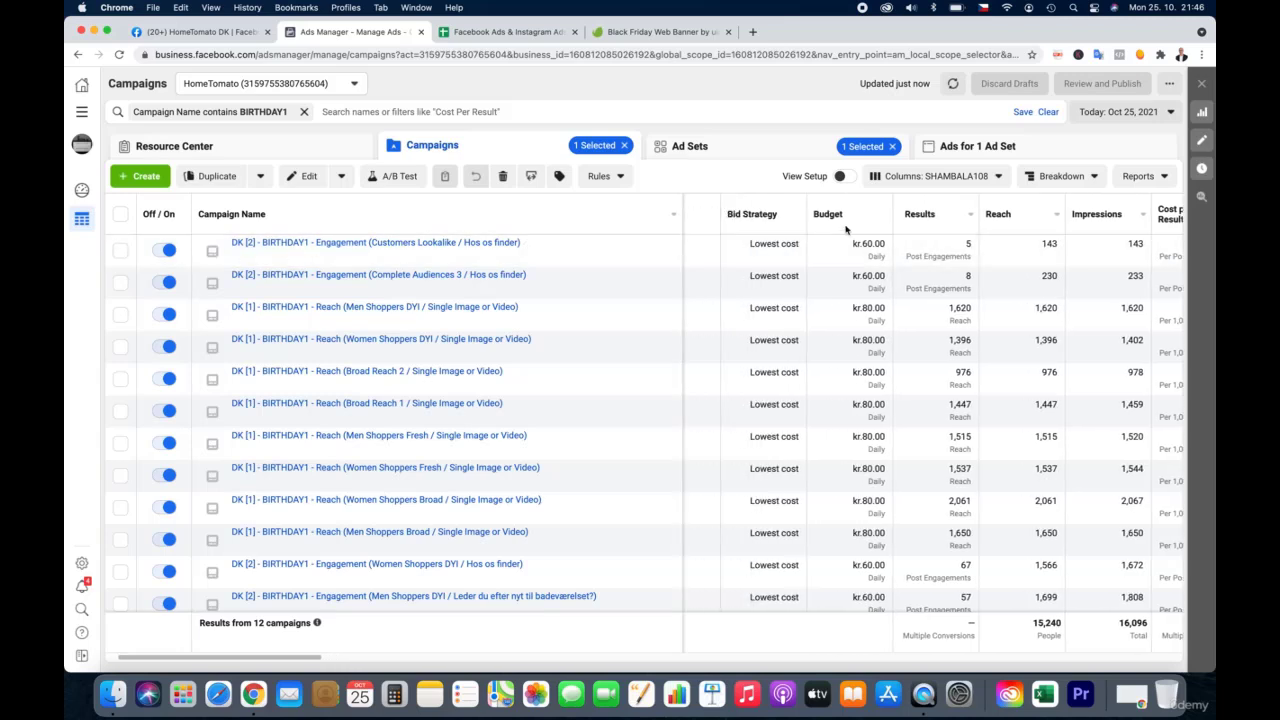
scroll(849, 227, "right", 1)
scroll(849, 227, "right", 3)
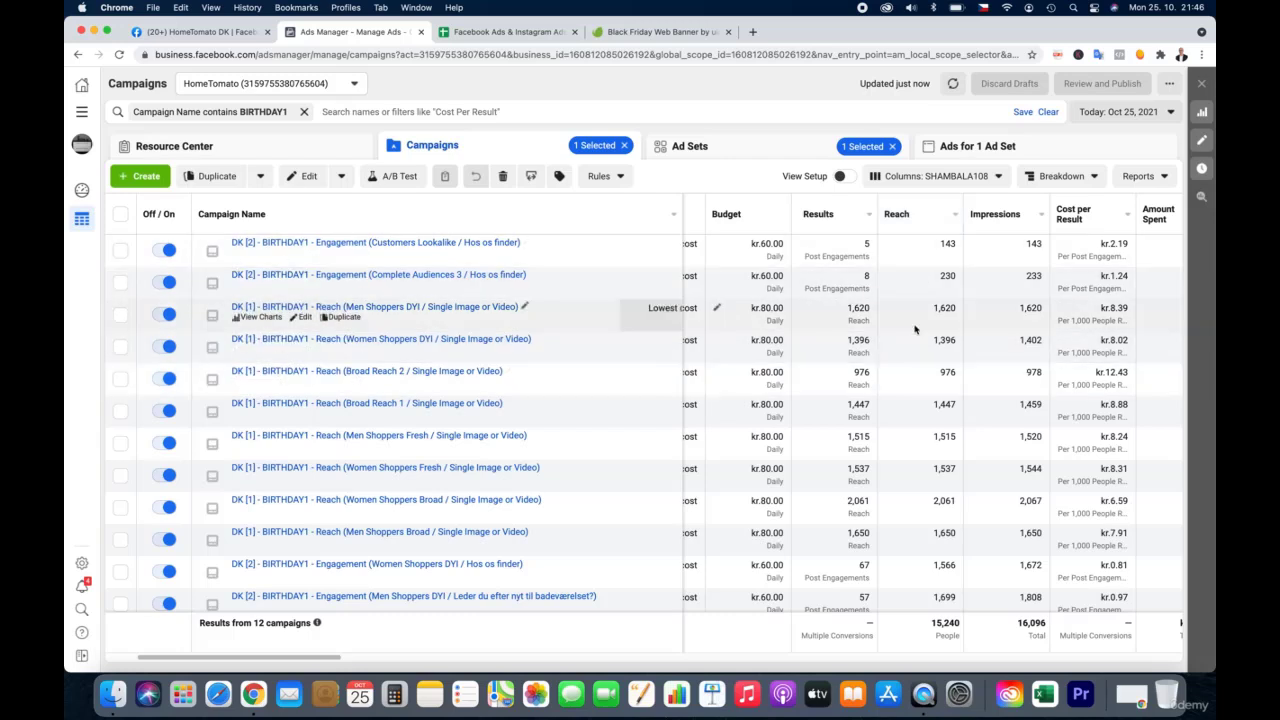
scroll(914, 329, "right", 3)
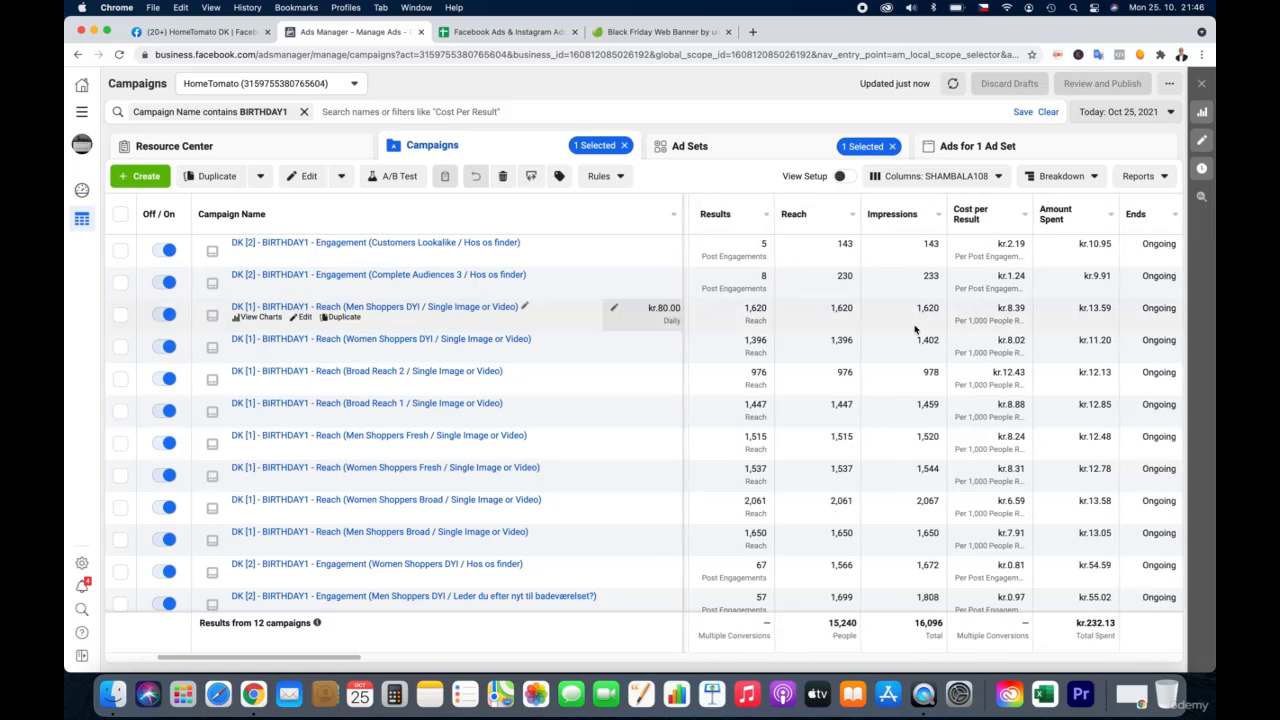
scroll(914, 329, "right", 8)
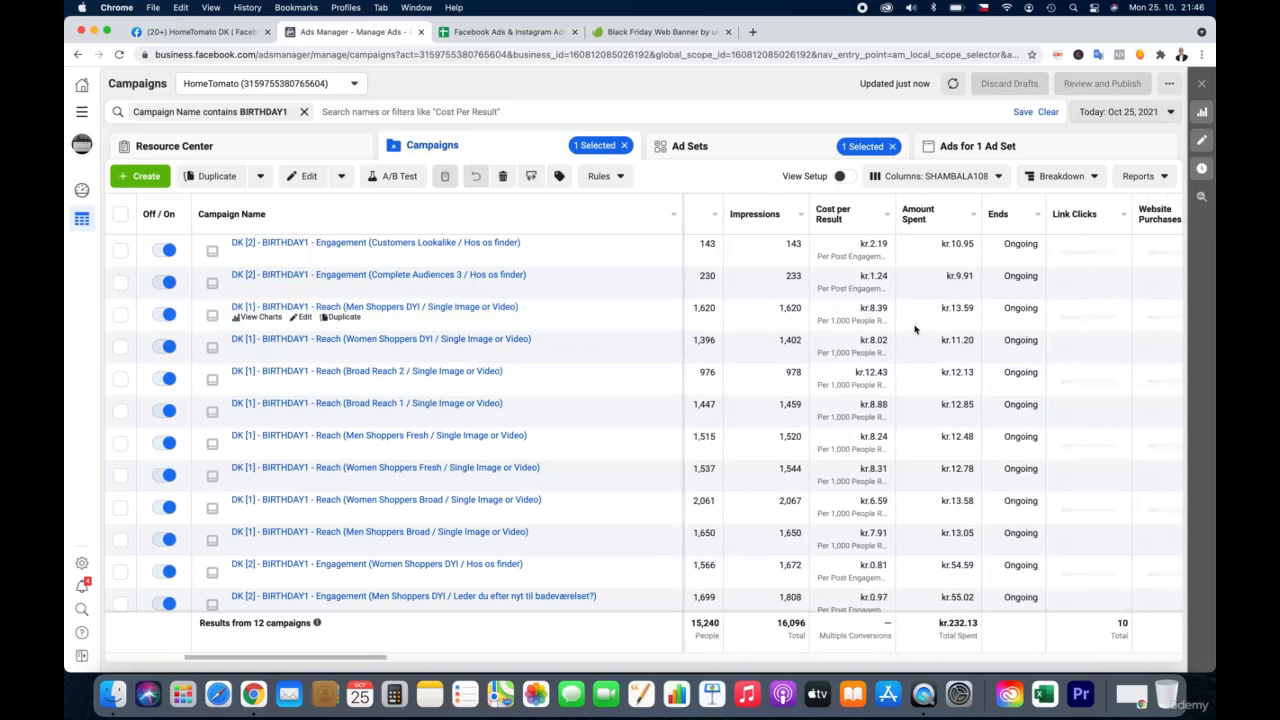
scroll(914, 329, "right", 2)
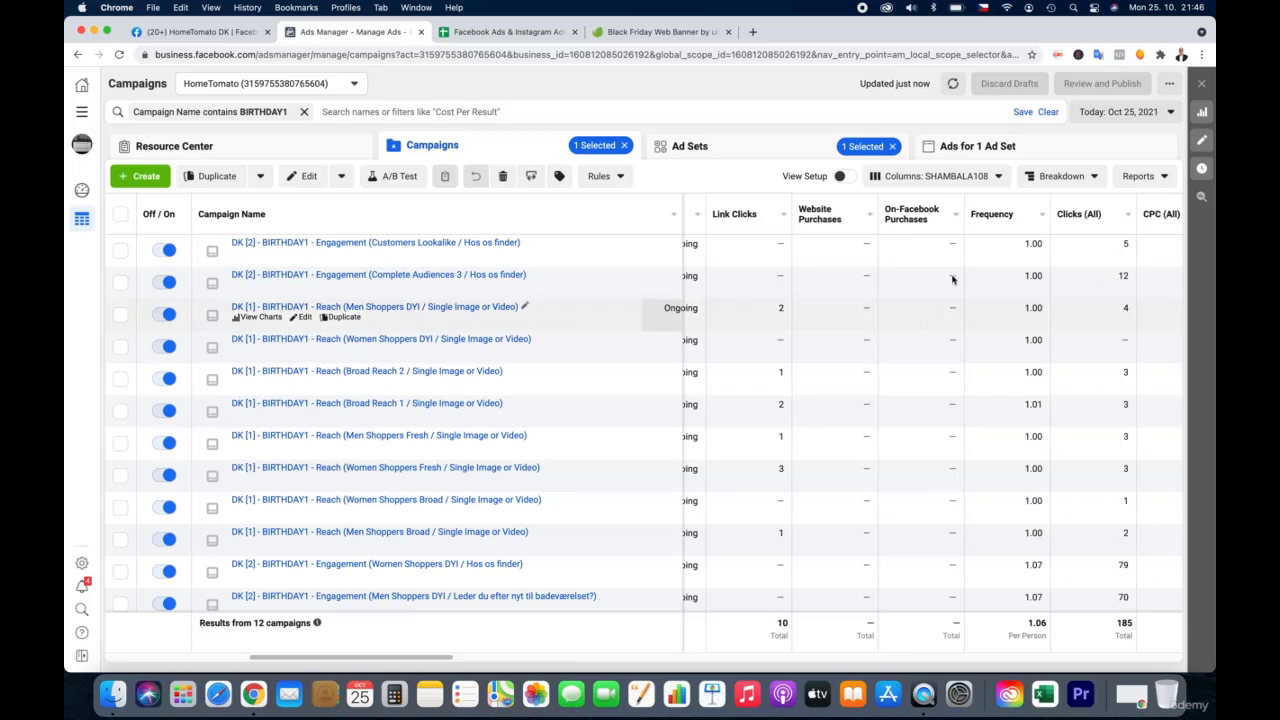
Open column customization for the SHAMBALA108 preset and review its Performance, Ad Relevance Diagnostics and Cost metrics
left_click(949, 177)
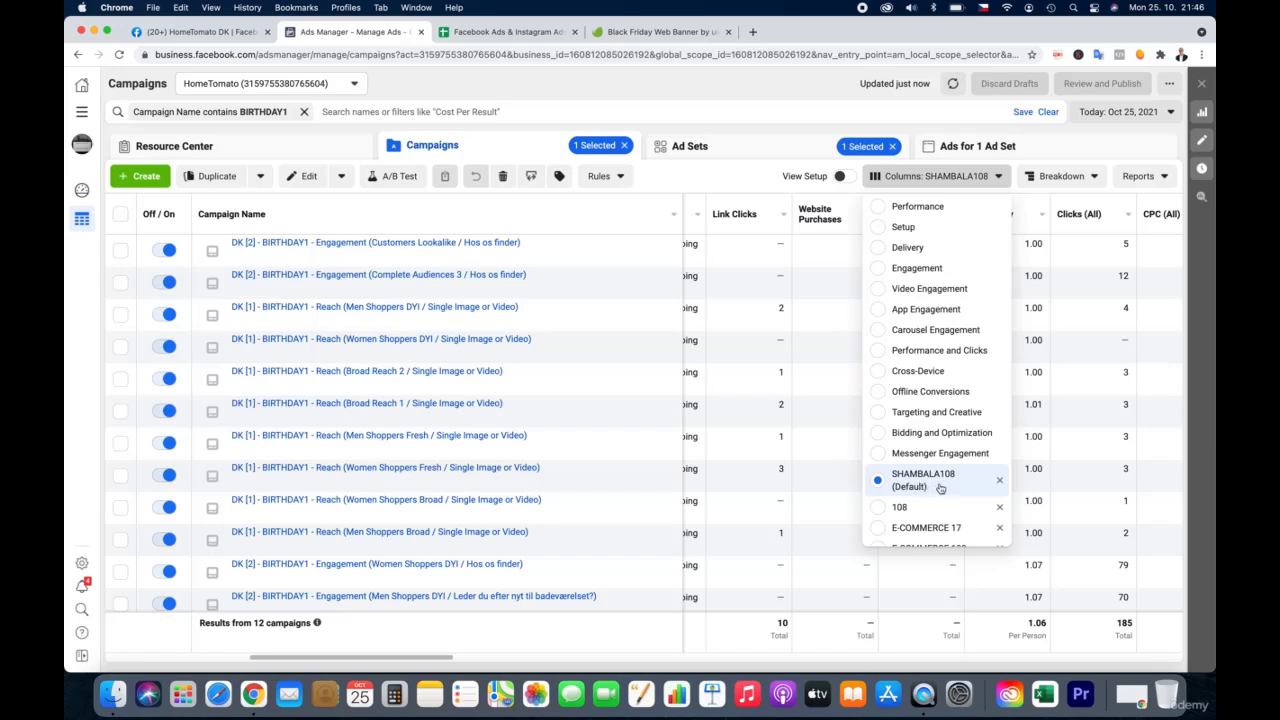
scroll(940, 488, "down", 2)
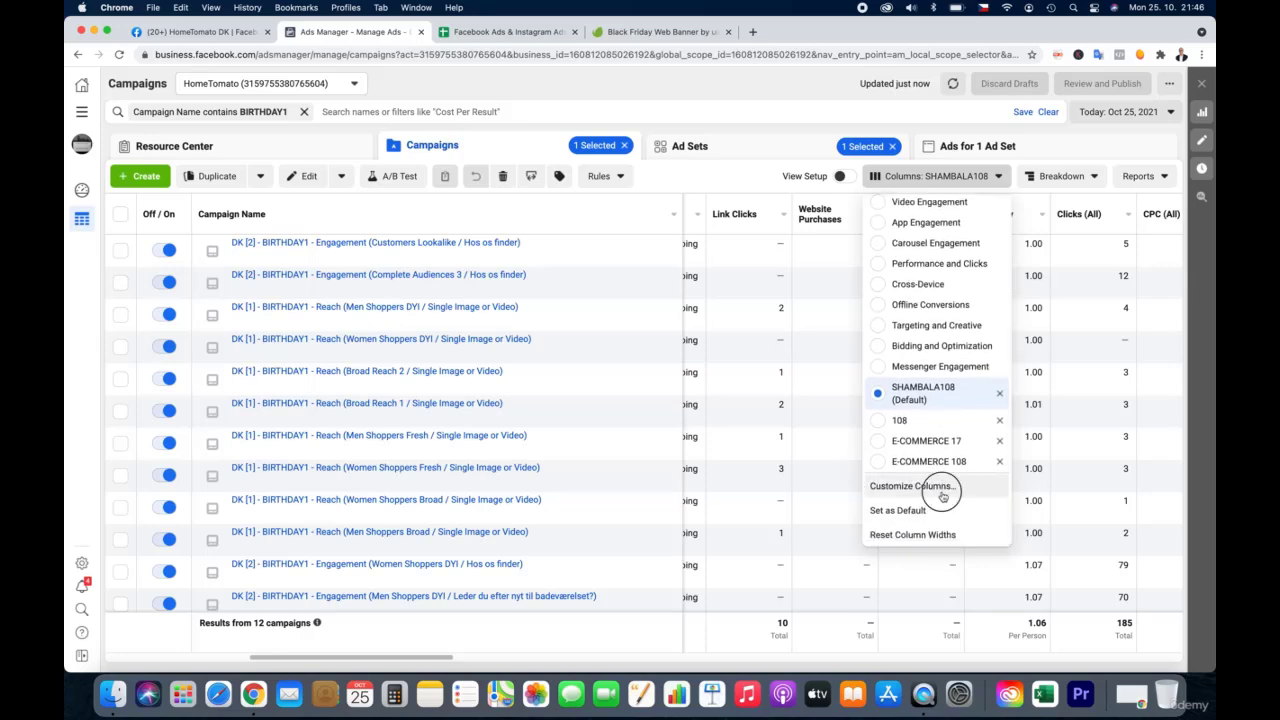
left_click(942, 497)
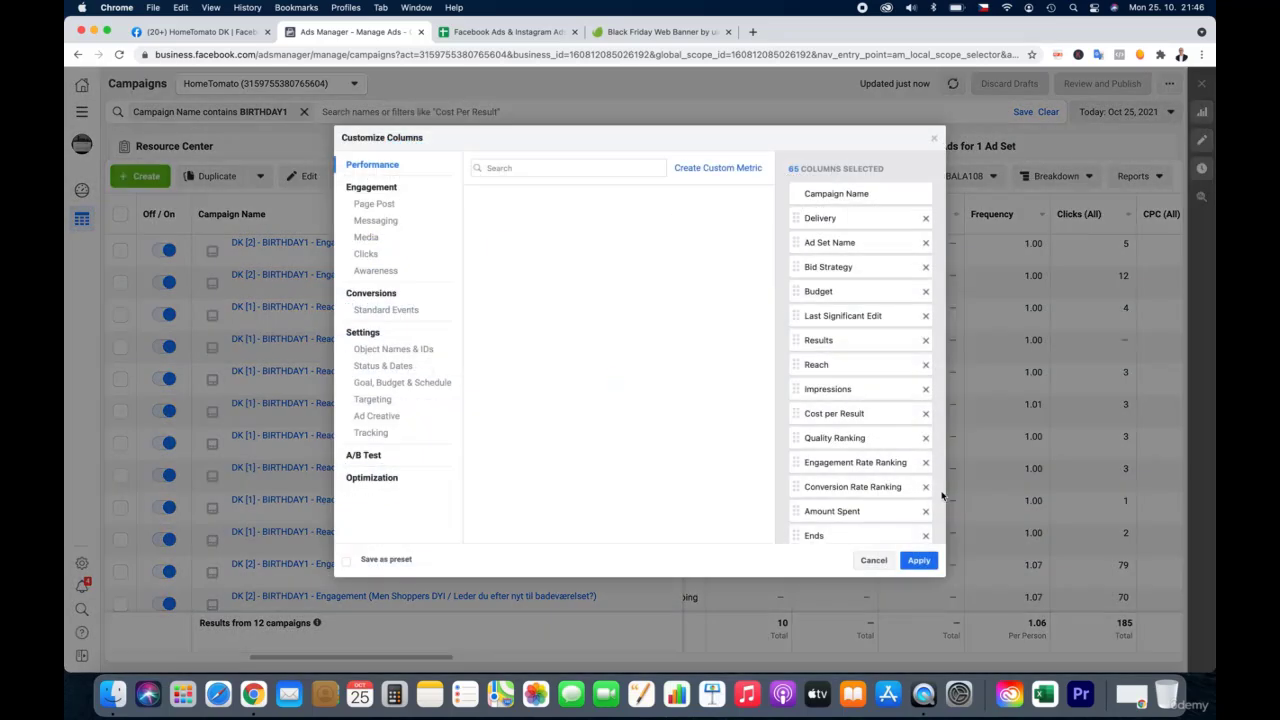
mouse_move(654, 252)
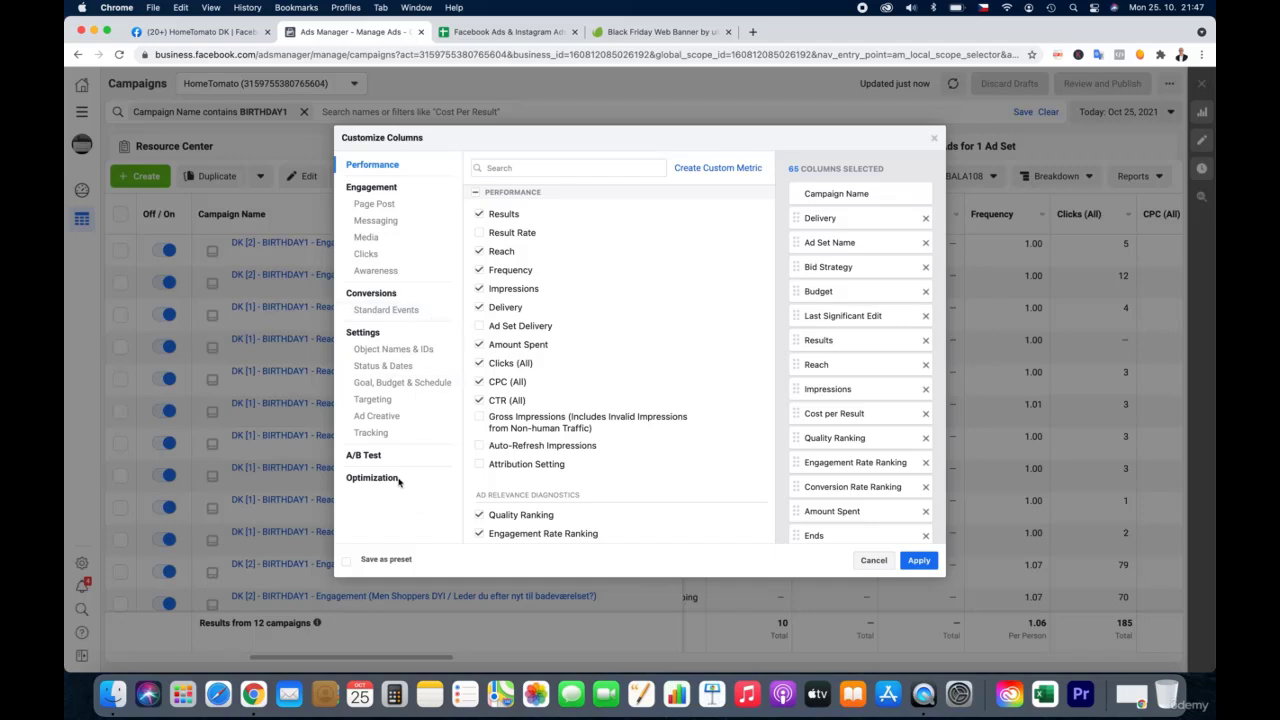
mouse_move(587, 317)
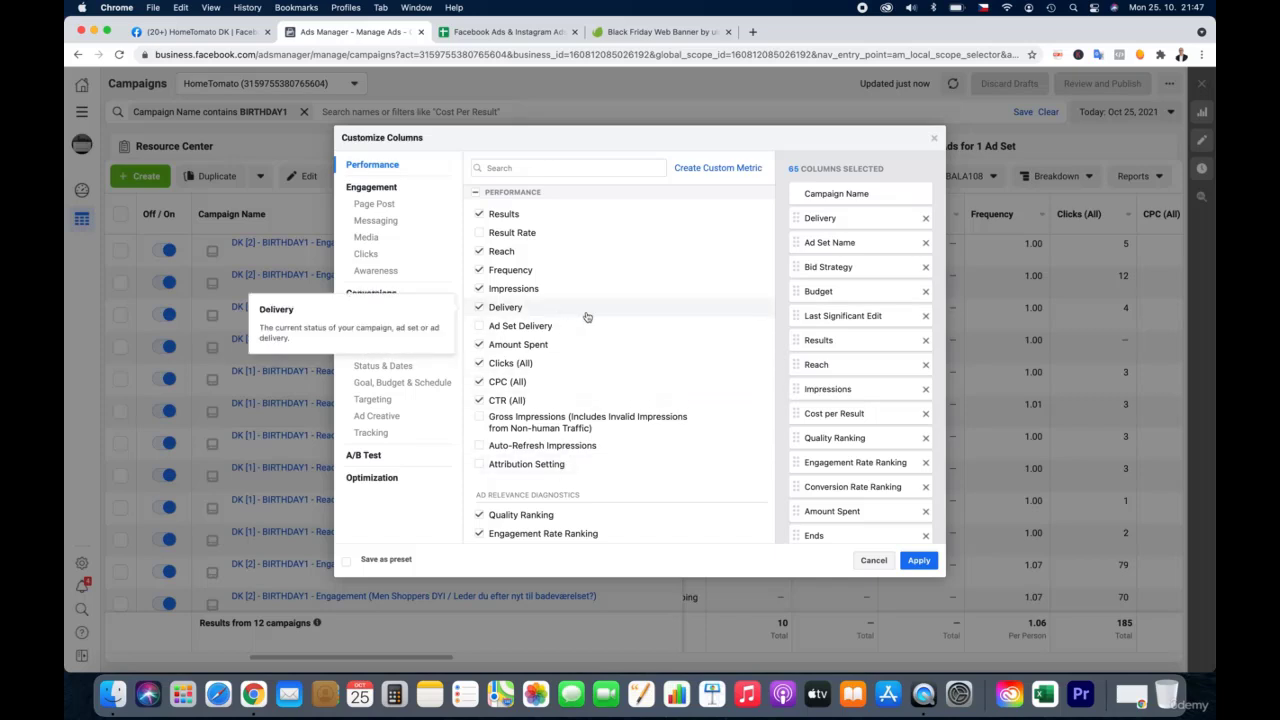
mouse_move(632, 272)
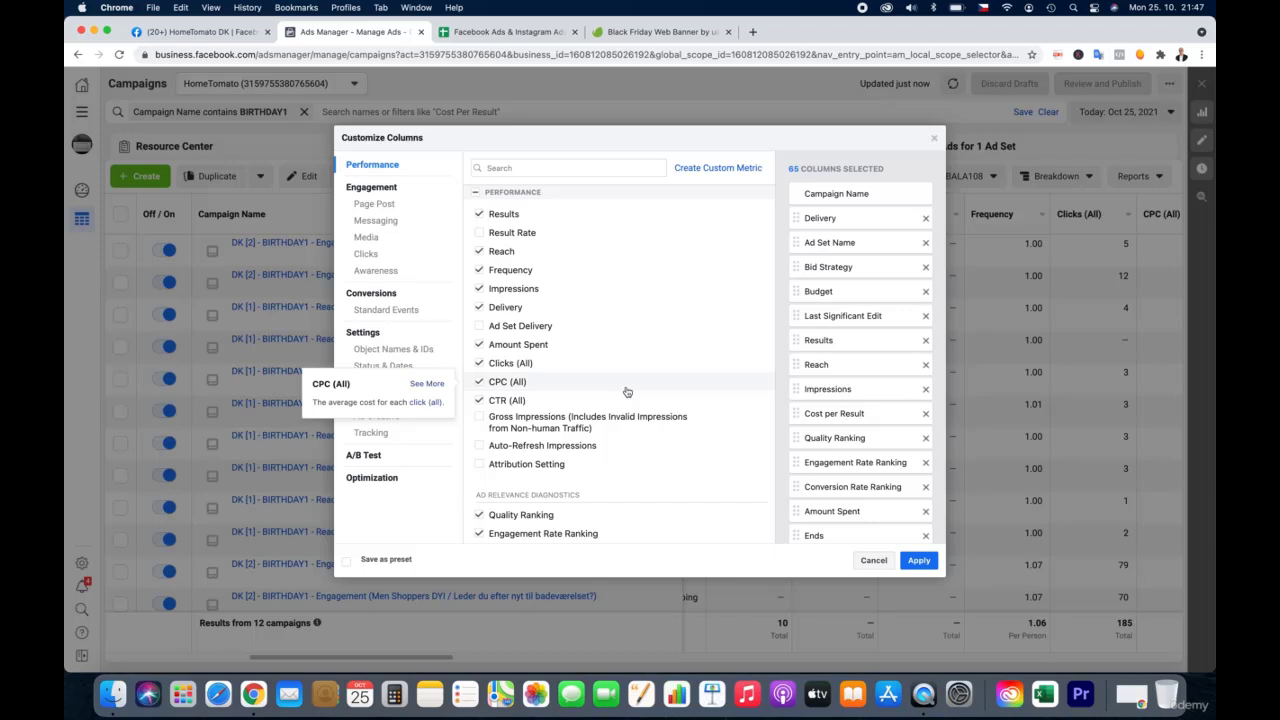
scroll(626, 390, "down", 5)
scroll(627, 391, "down", 1)
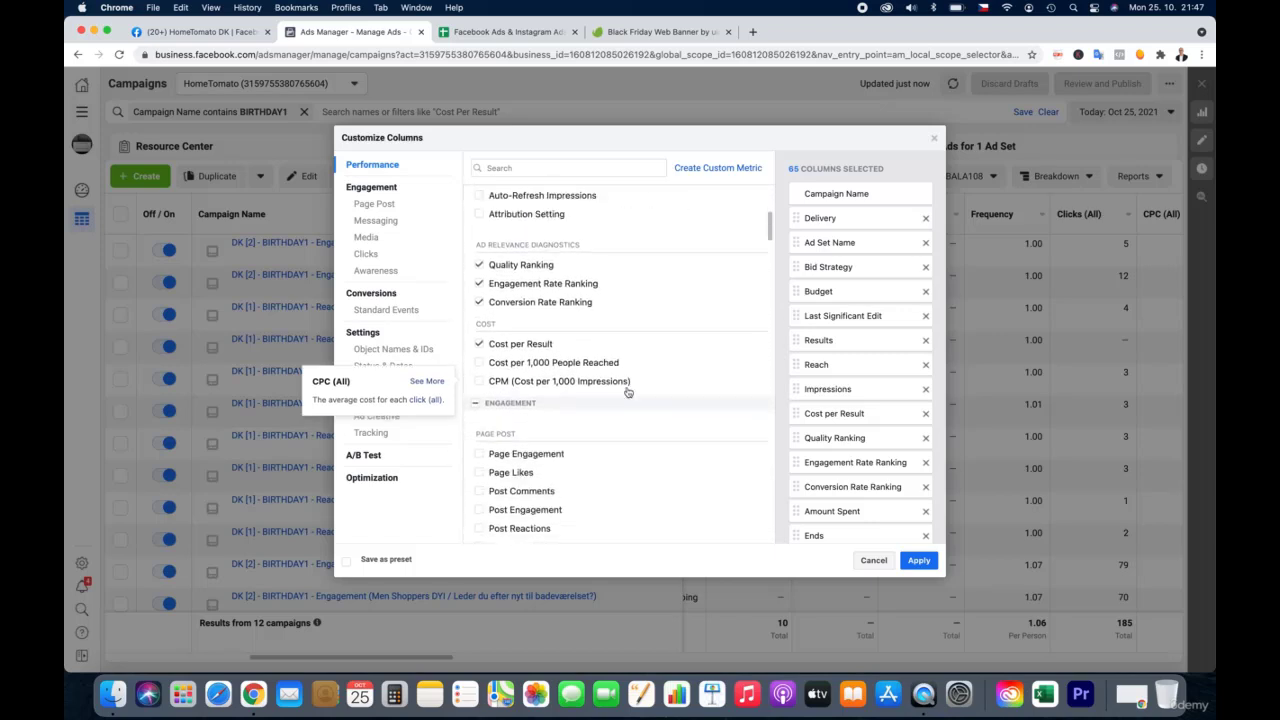
mouse_move(581, 273)
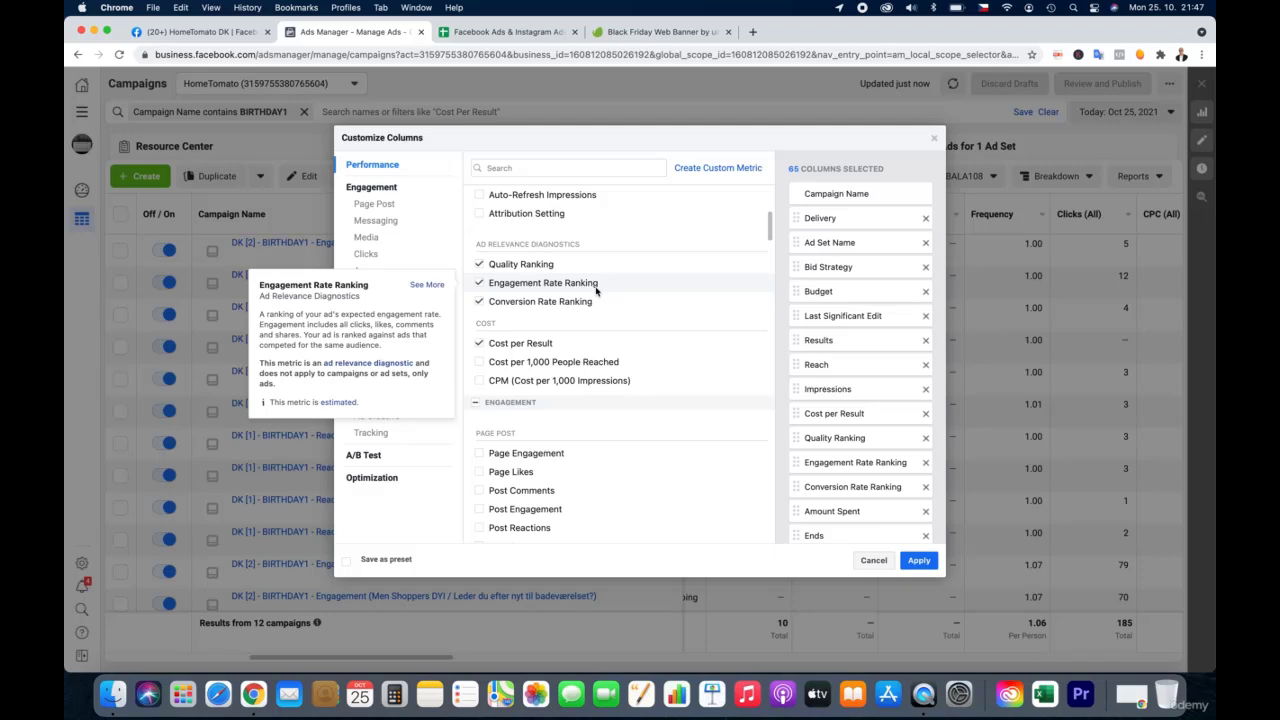
Review the available Engagement metrics for page posts, messaging, media and clicks
scroll(650, 291, "down", 5)
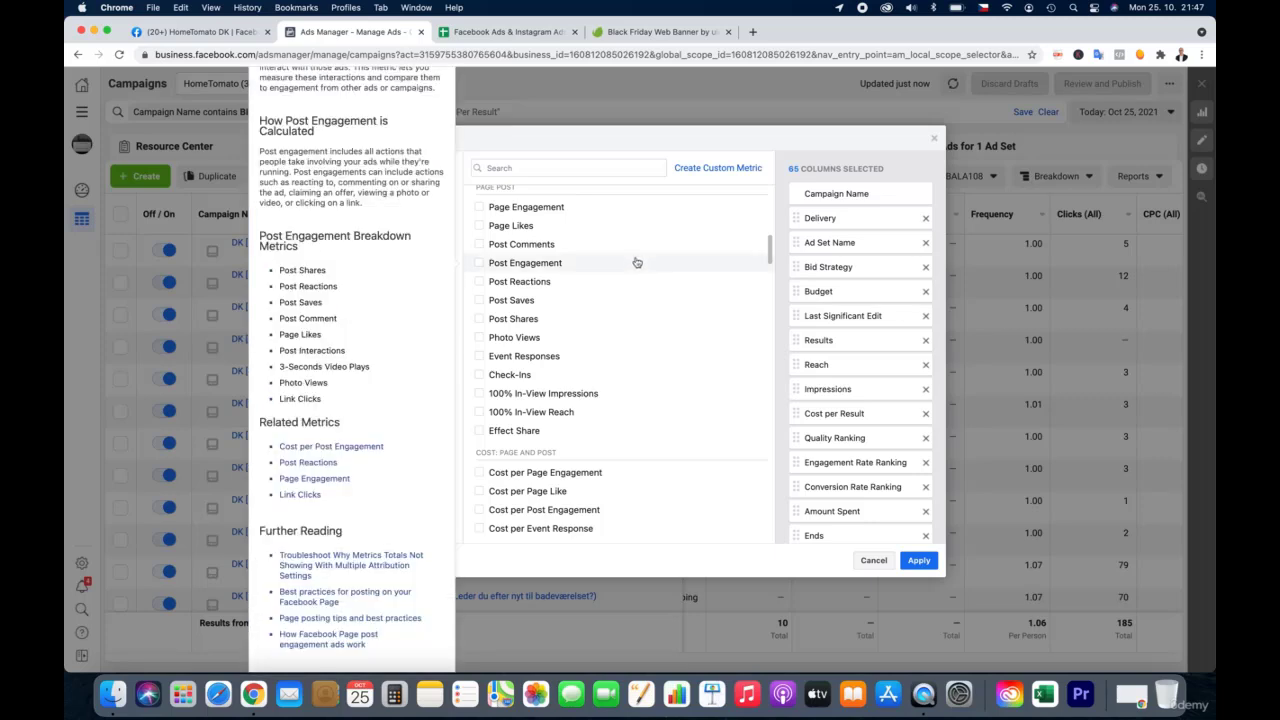
scroll(636, 262, "down", 3)
scroll(638, 264, "down", 12)
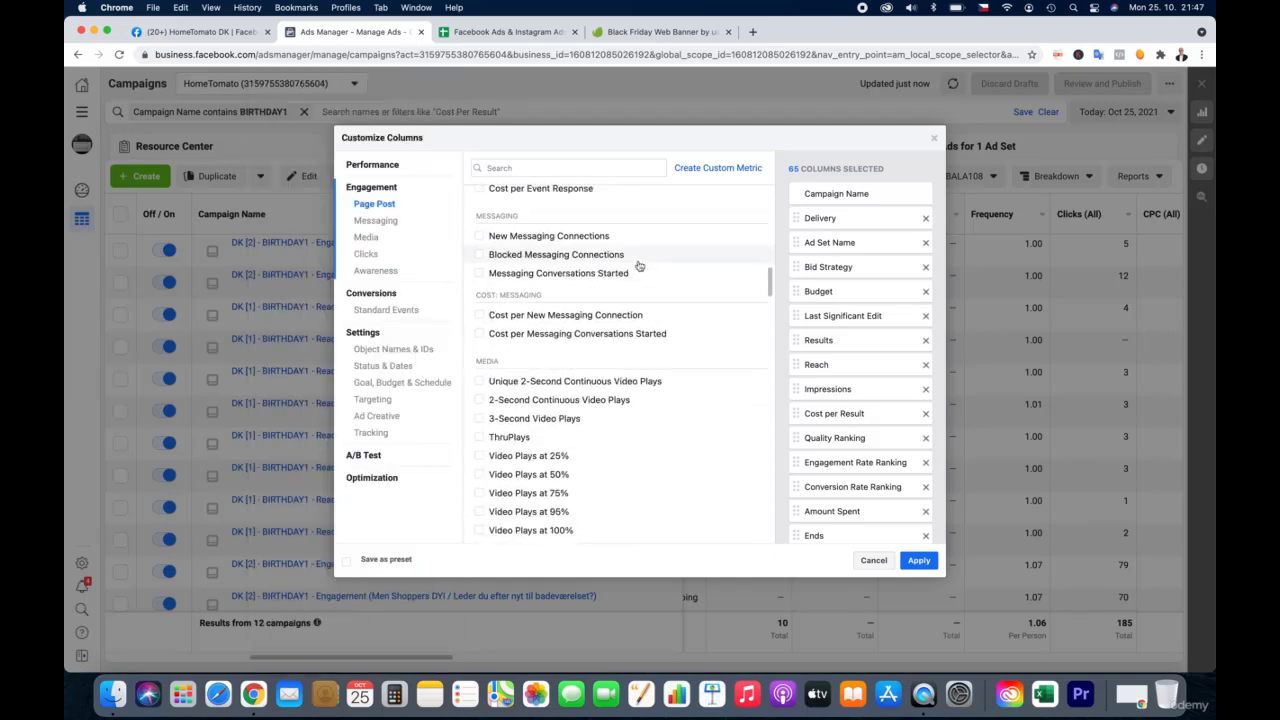
scroll(636, 262, "up", 3)
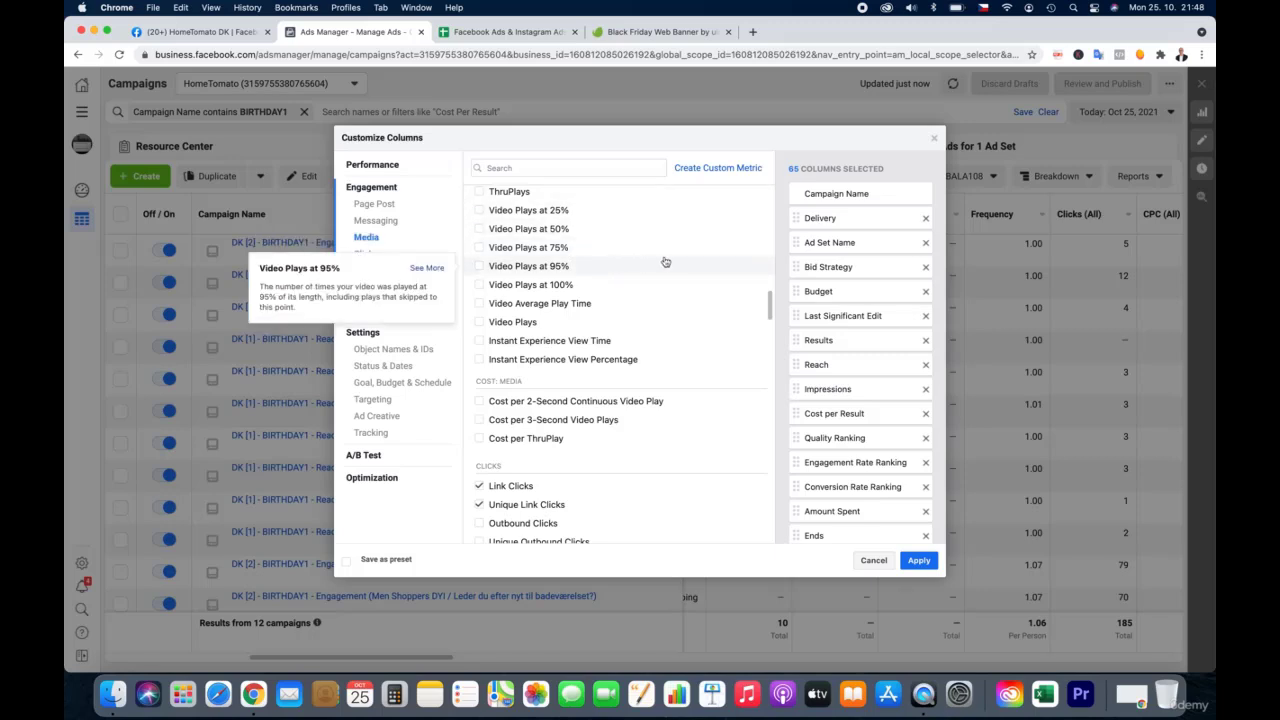
scroll(666, 262, "down", 1)
scroll(666, 262, "down", 5)
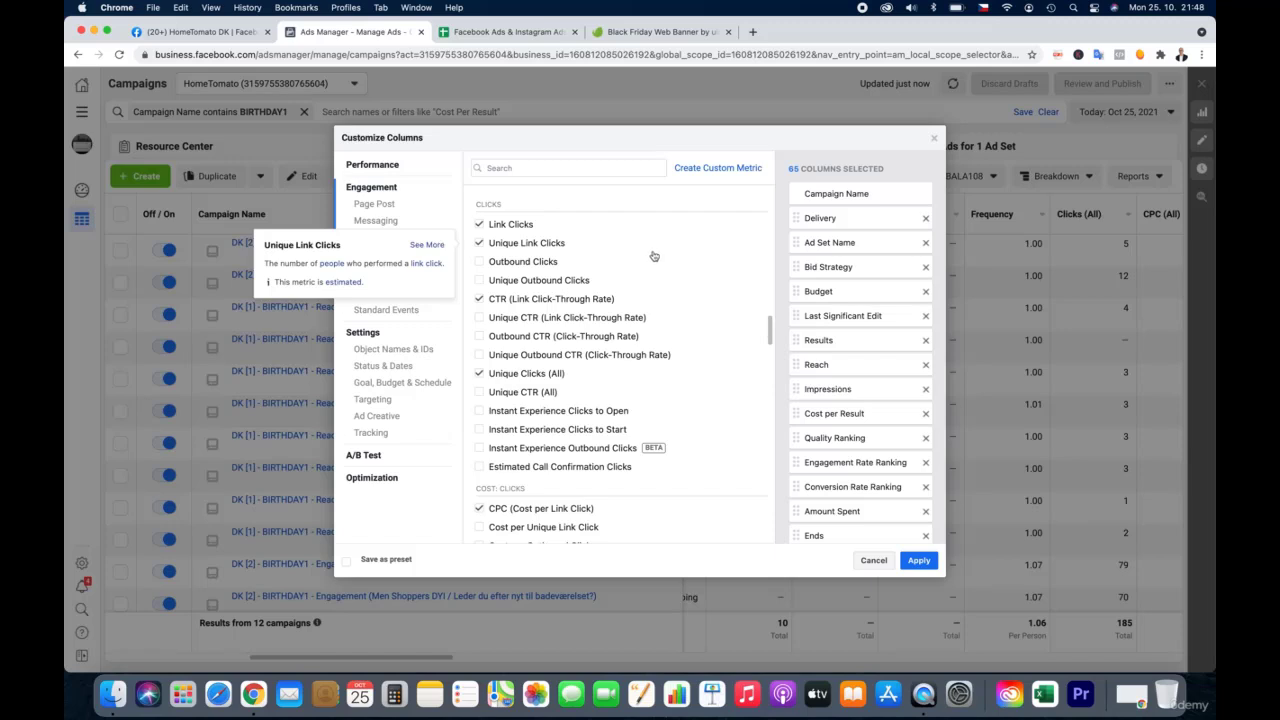
Add the Value metric for Content Views from the Conversions standard events to the selected columns
mouse_move(660, 263)
scroll(660, 263, "down", 8)
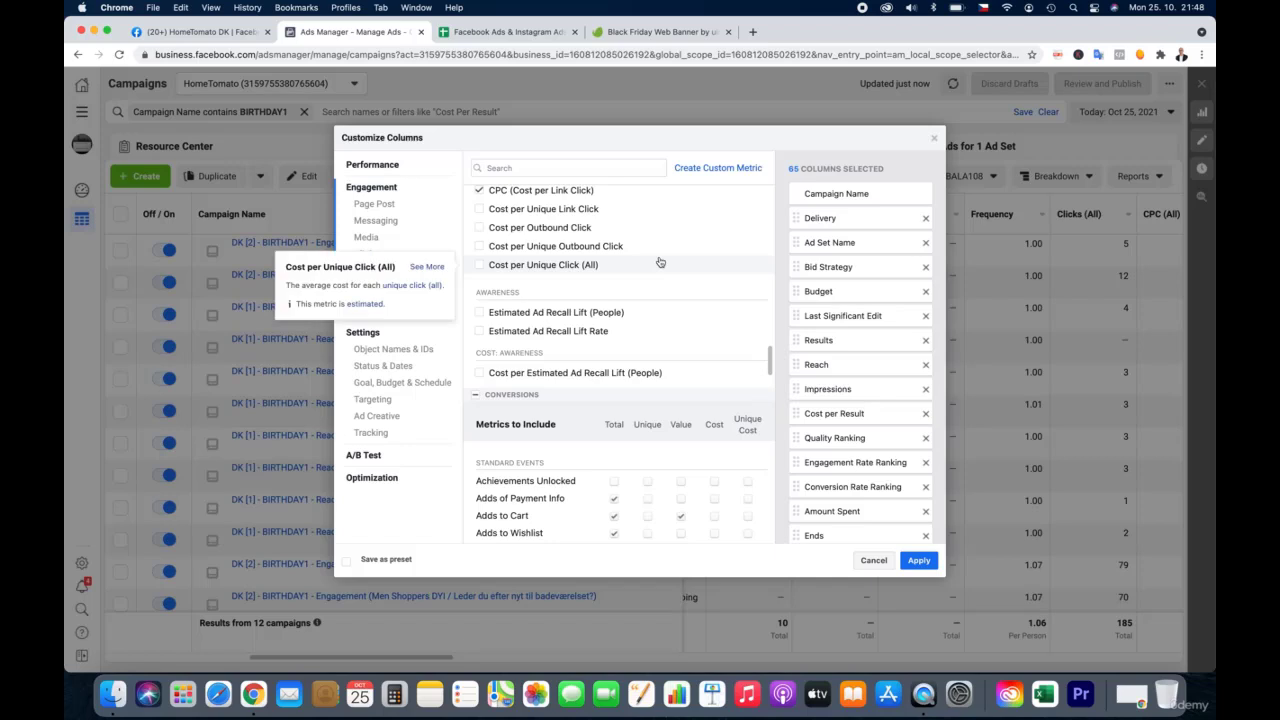
scroll(660, 262, "down", 5)
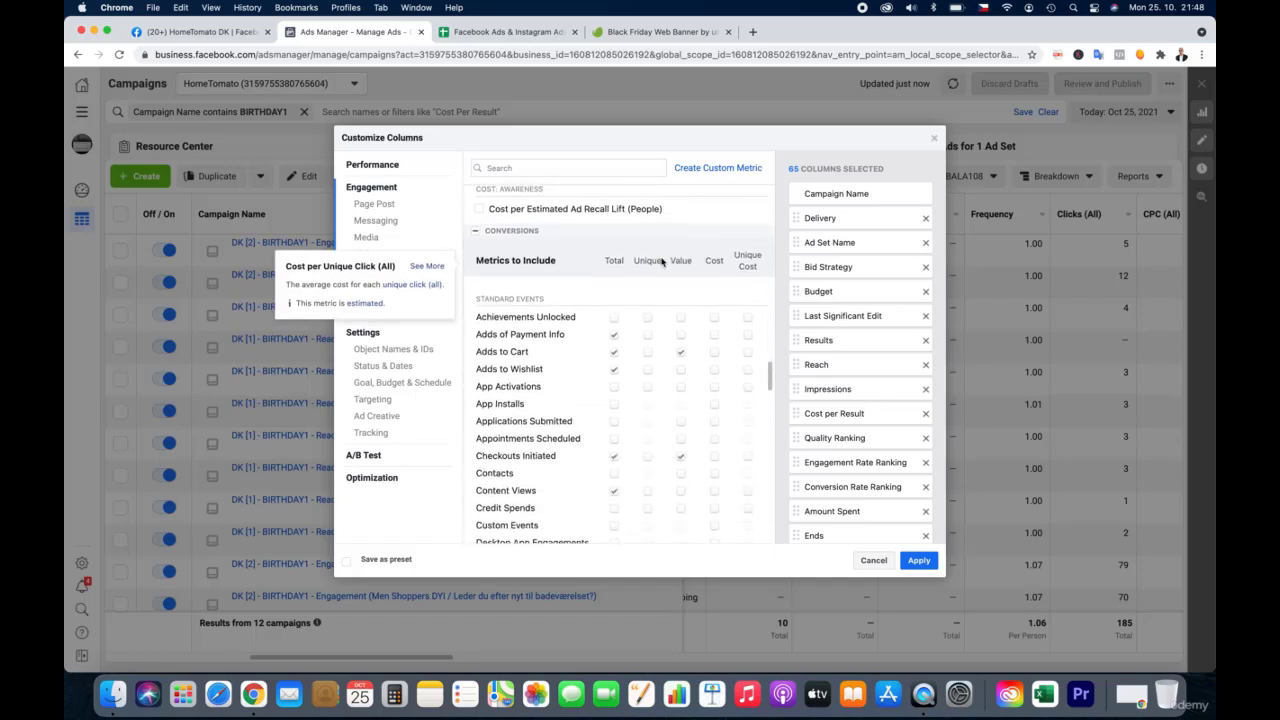
mouse_move(718, 320)
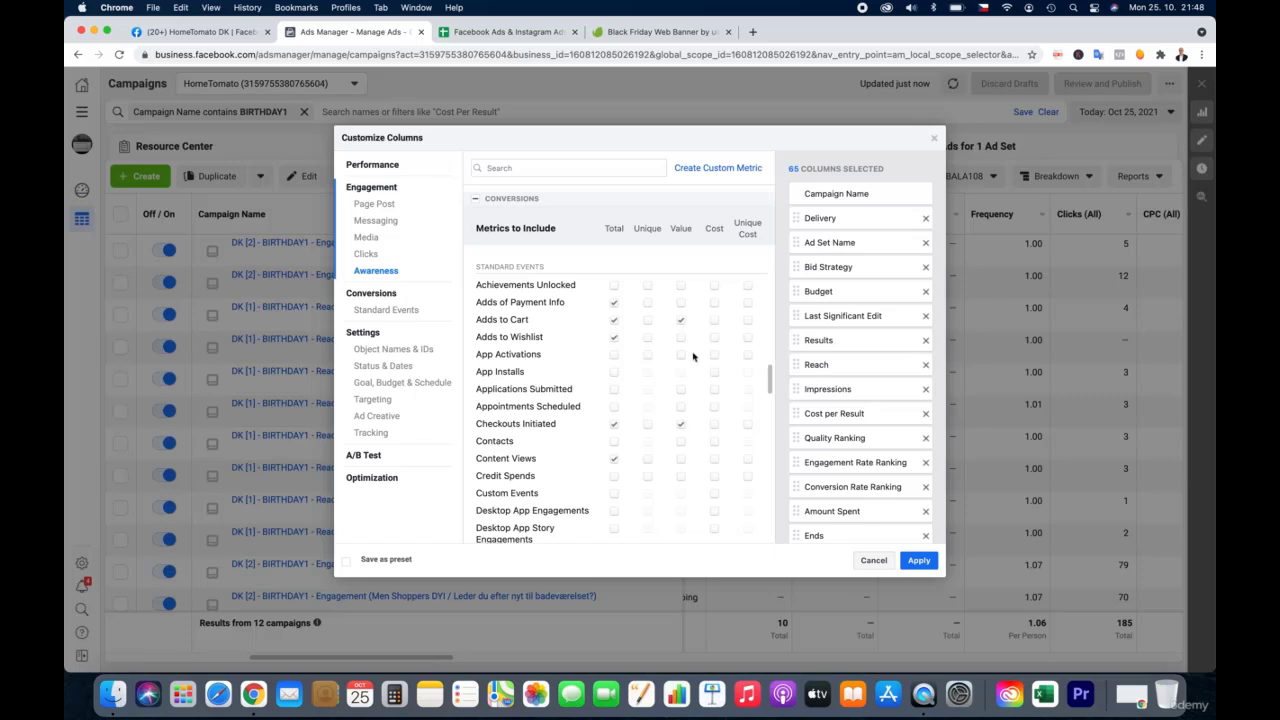
left_click(680, 458)
scroll(665, 460, "down", 5)
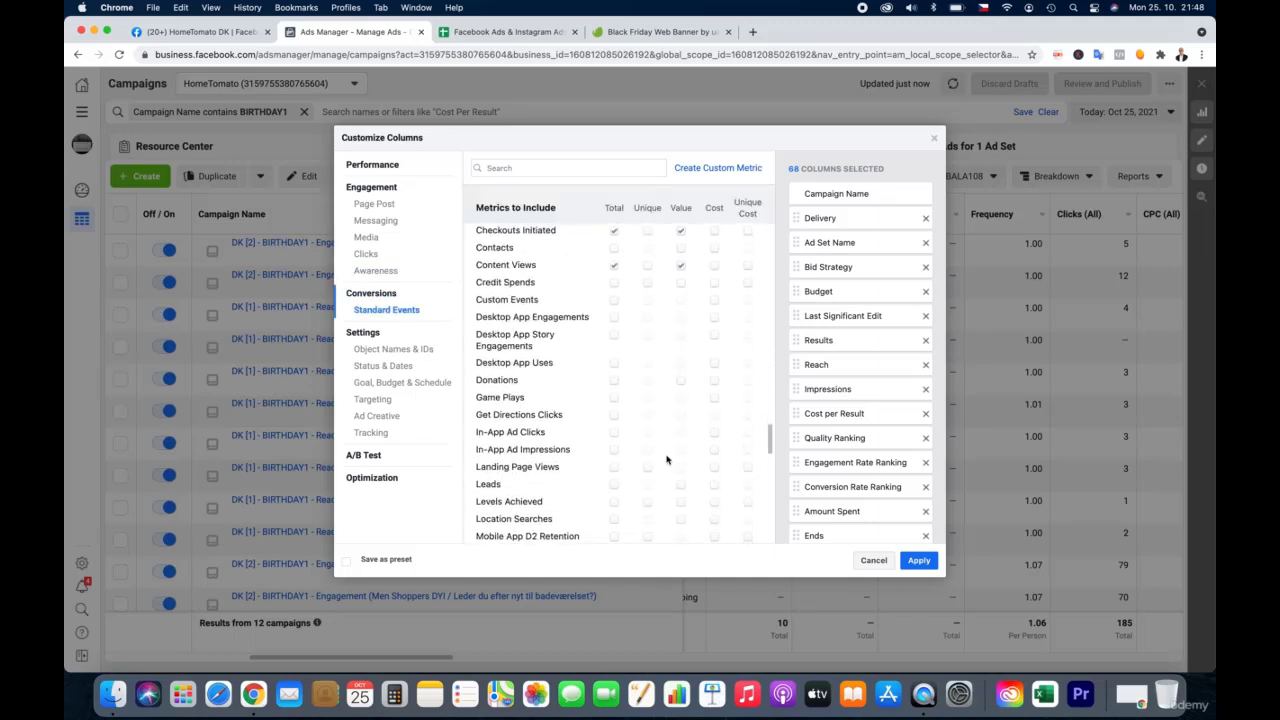
Review the remaining Standard Events metrics, including Purchase ROAS, Purchases and Searches, and apply the customized columns to the campaigns table
scroll(665, 460, "down", 5)
scroll(665, 460, "down", 1)
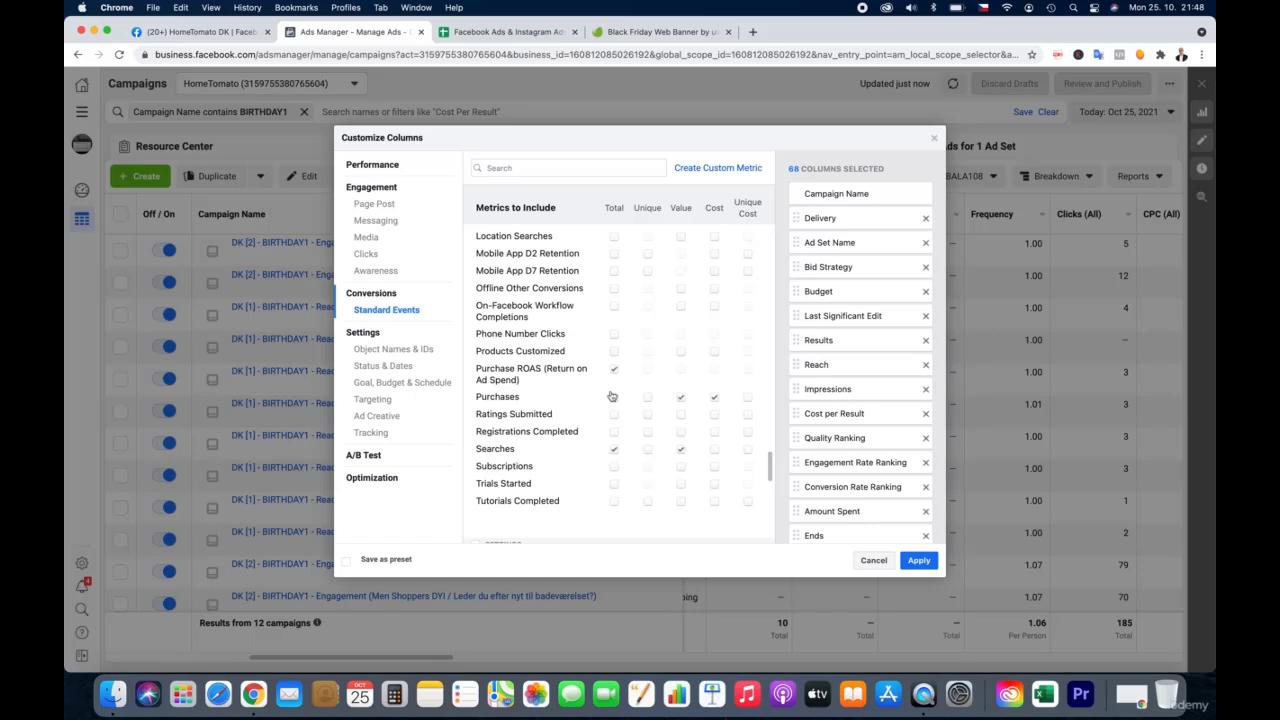
mouse_move(612, 397)
mouse_move(718, 403)
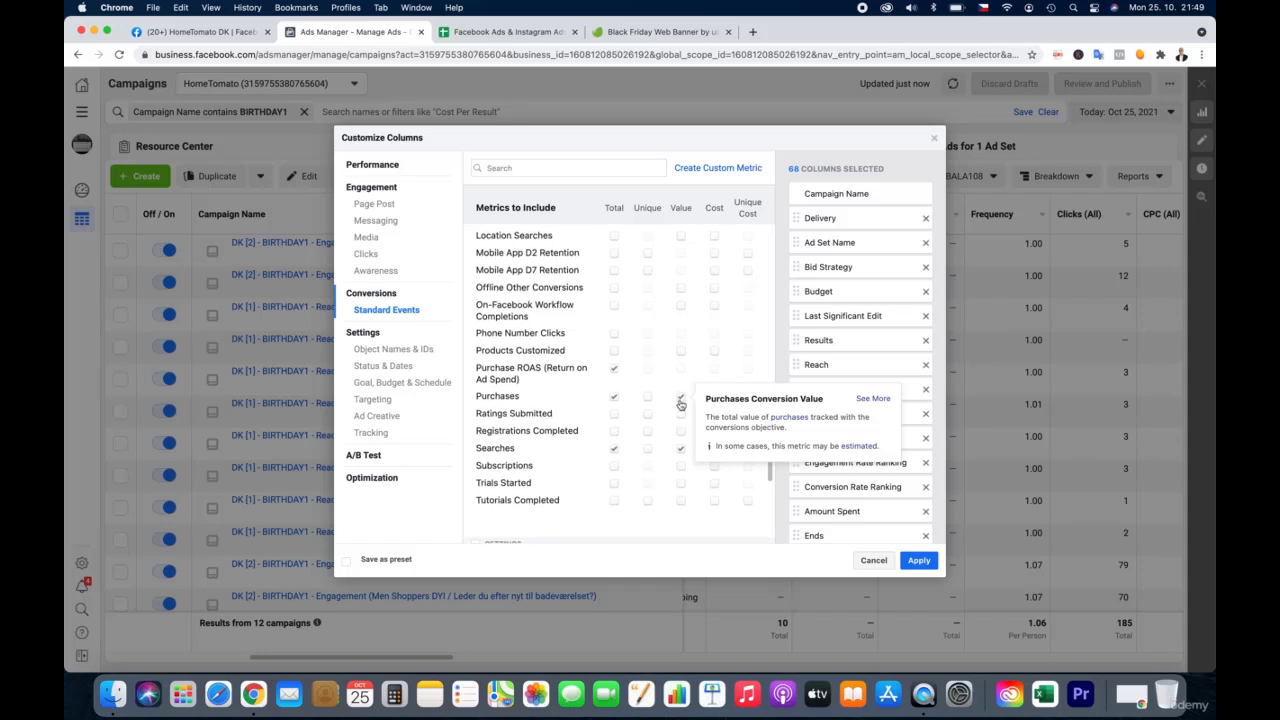
scroll(678, 405, "down", 5)
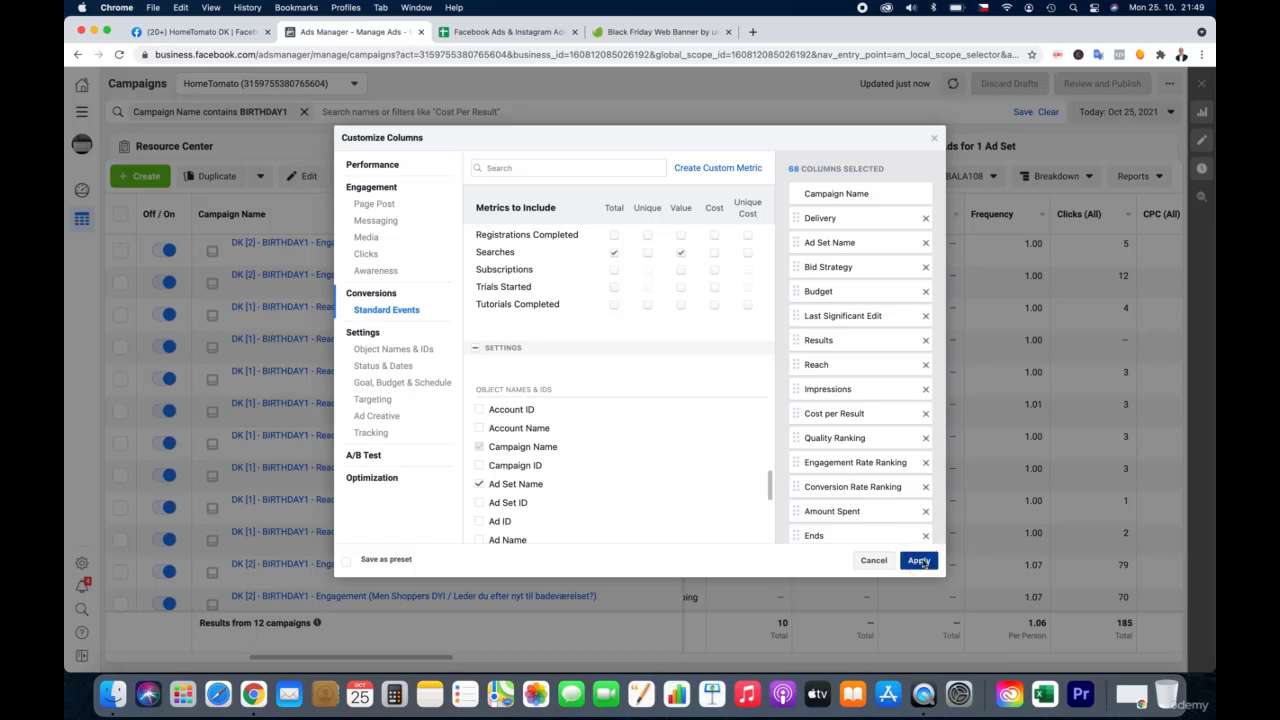
left_click(920, 561)
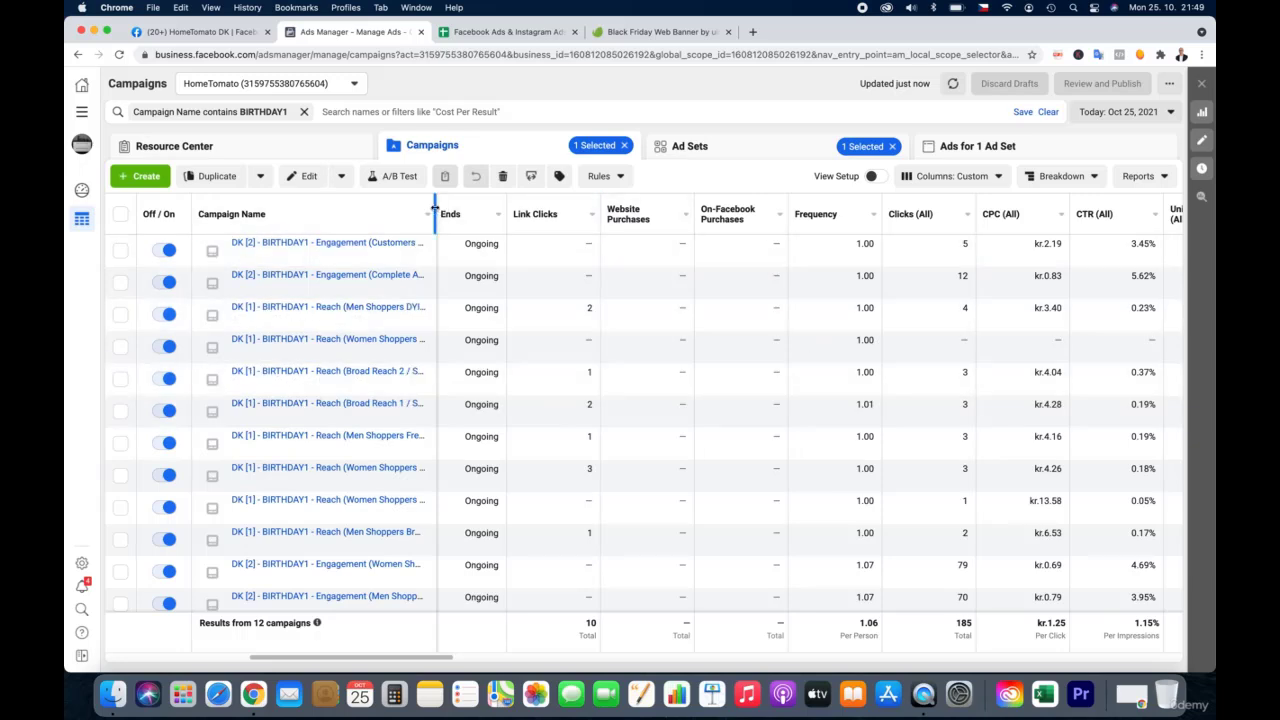
Widen the Campaign Name column so the BIRTHDAY1 names are readable, and bring the Amount Spent column into view
left_click_drag(448, 212, 558, 215)
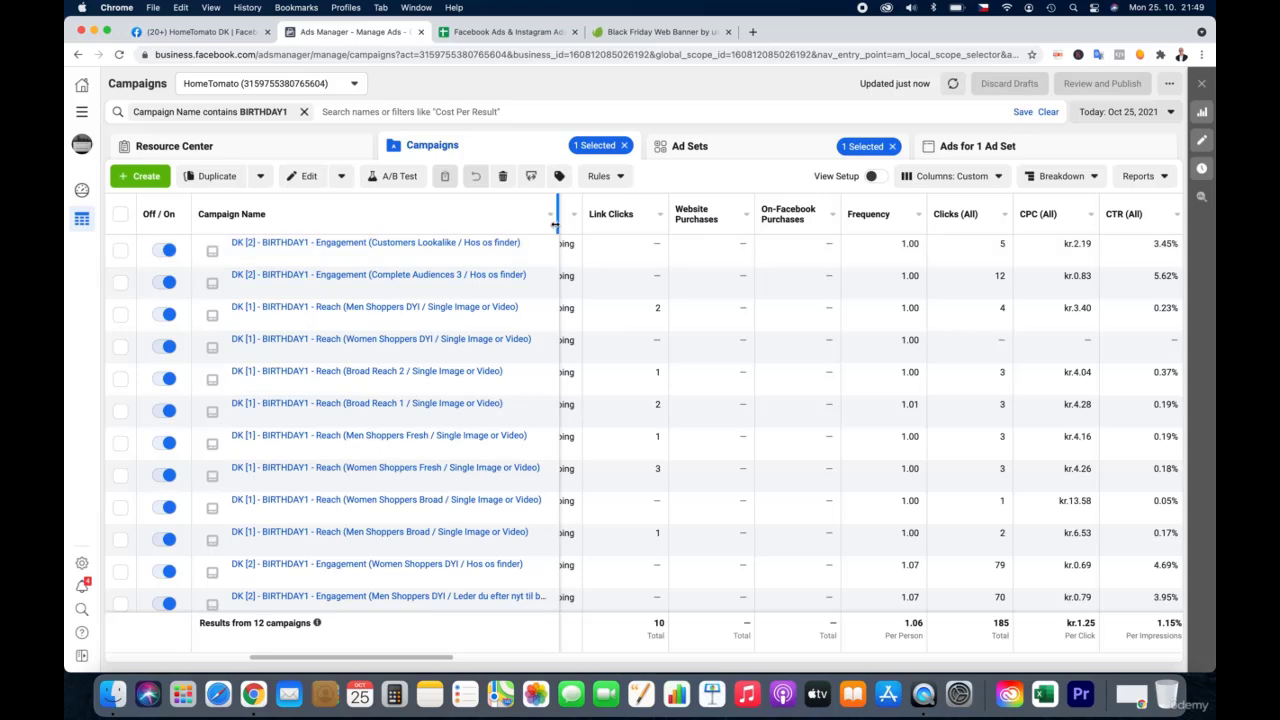
left_click_drag(576, 228, 607, 225)
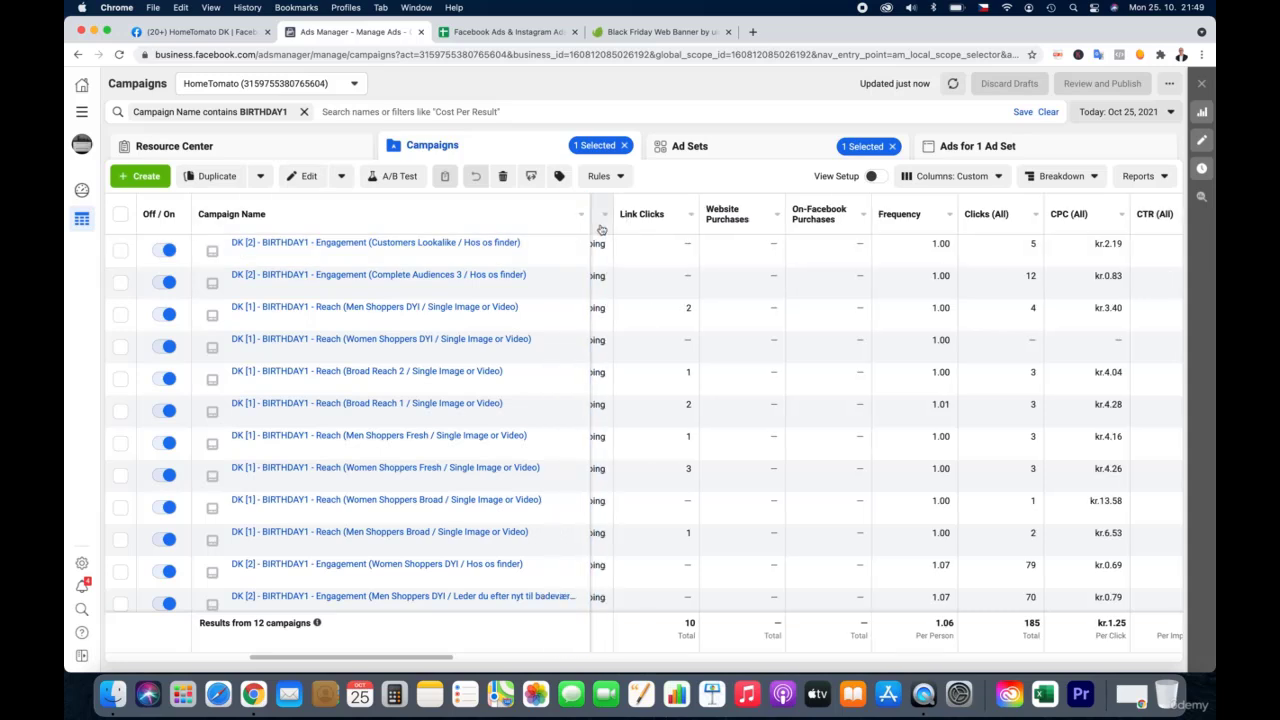
scroll(614, 230, "left", 3)
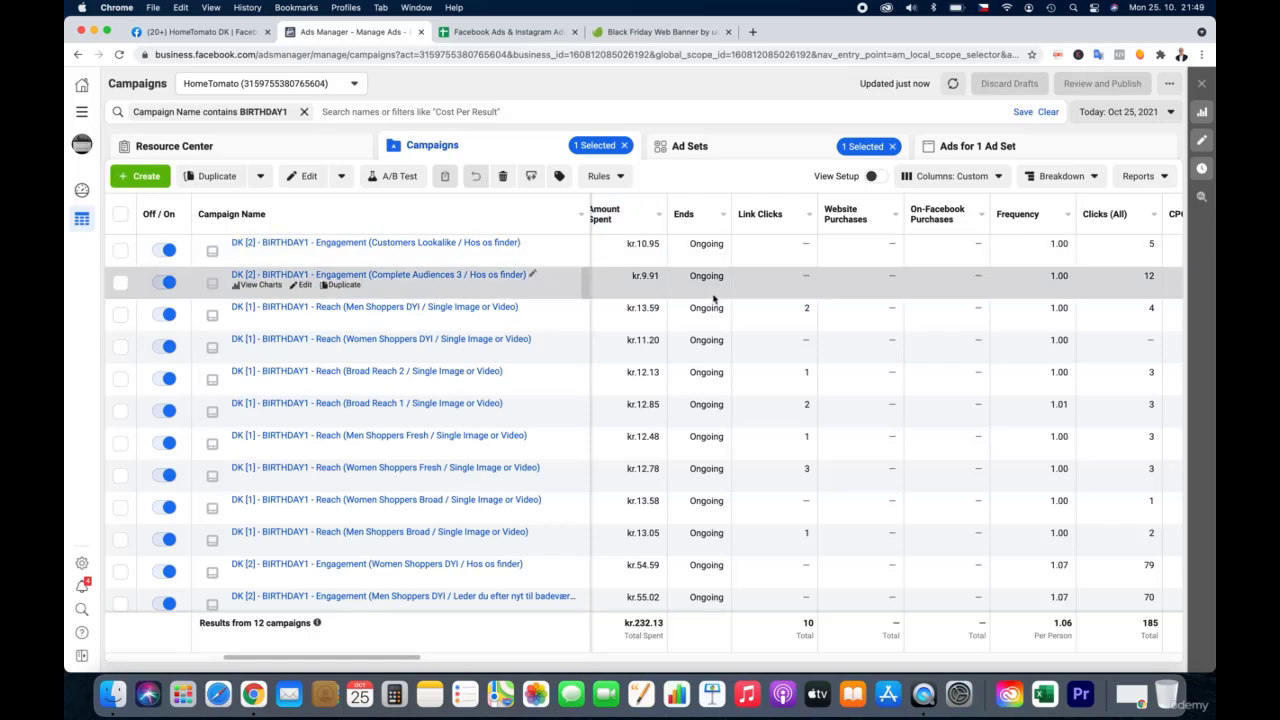
scroll(714, 299, "right", 1)
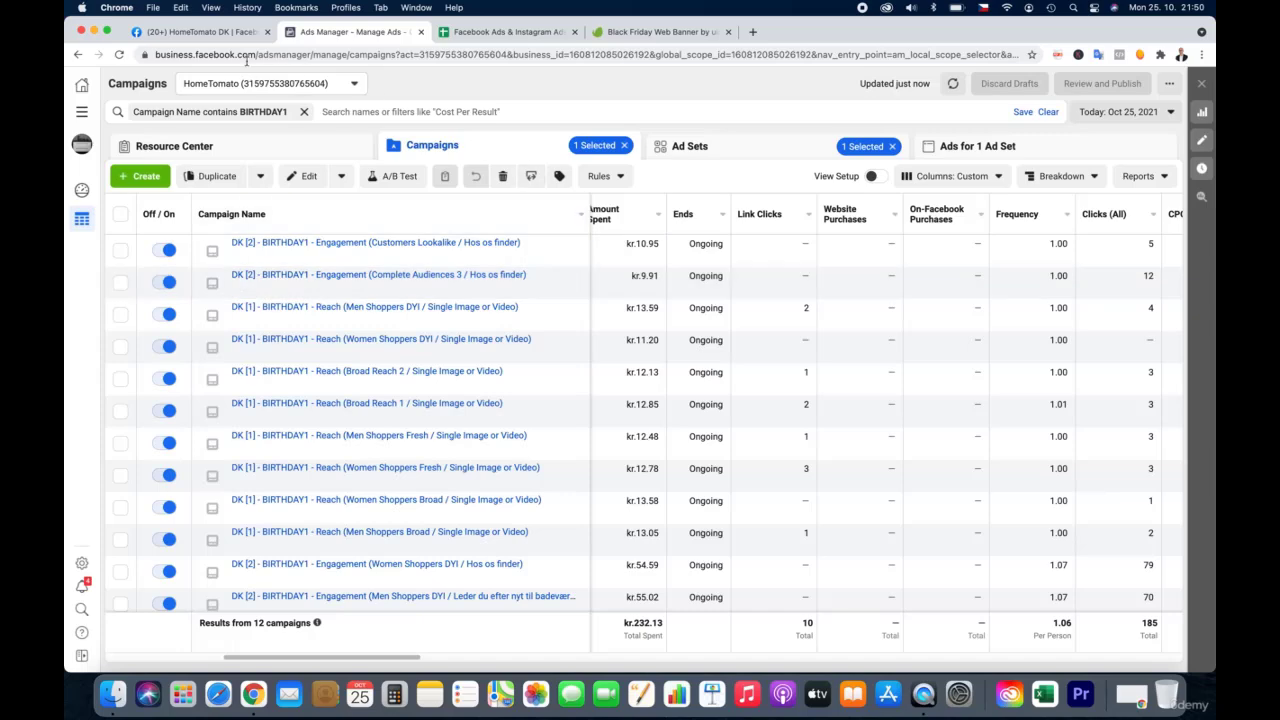
Switch to the HomeTomato DK Facebook page and examine the November 20, 2020 bathroom photo post's text, reactions and comments
left_click(220, 32)
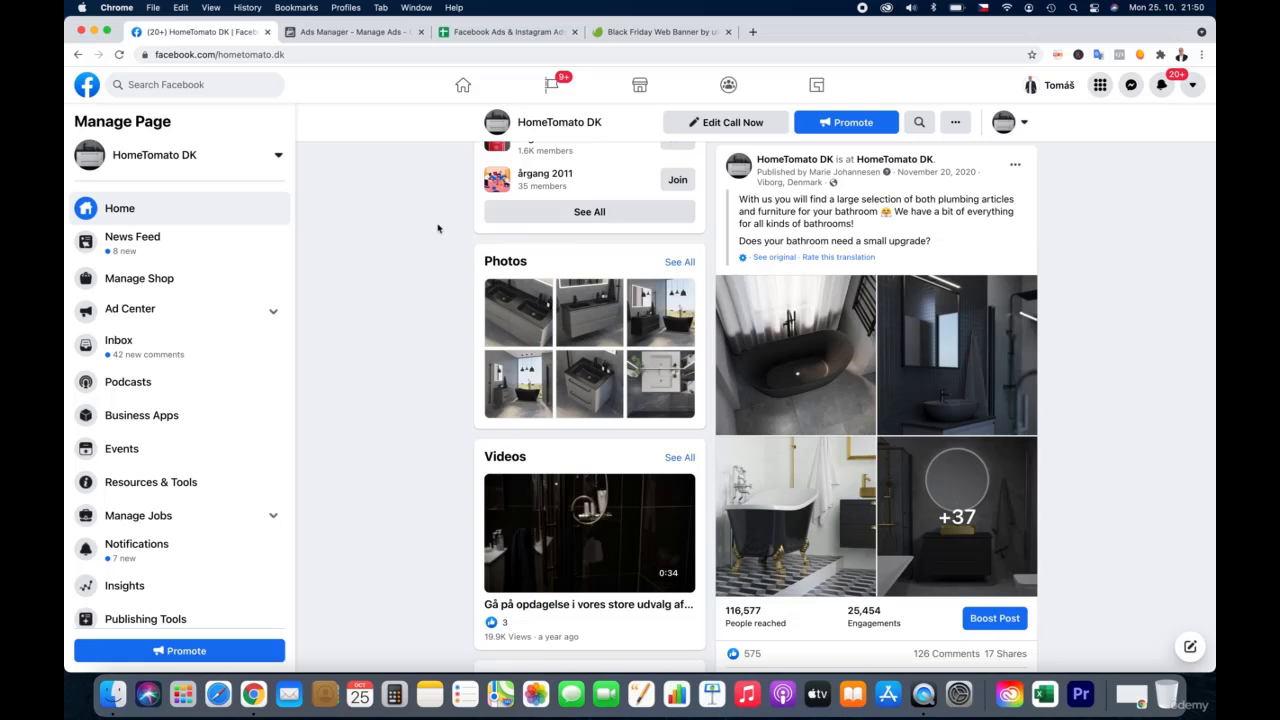
scroll(437, 228, "down", 2)
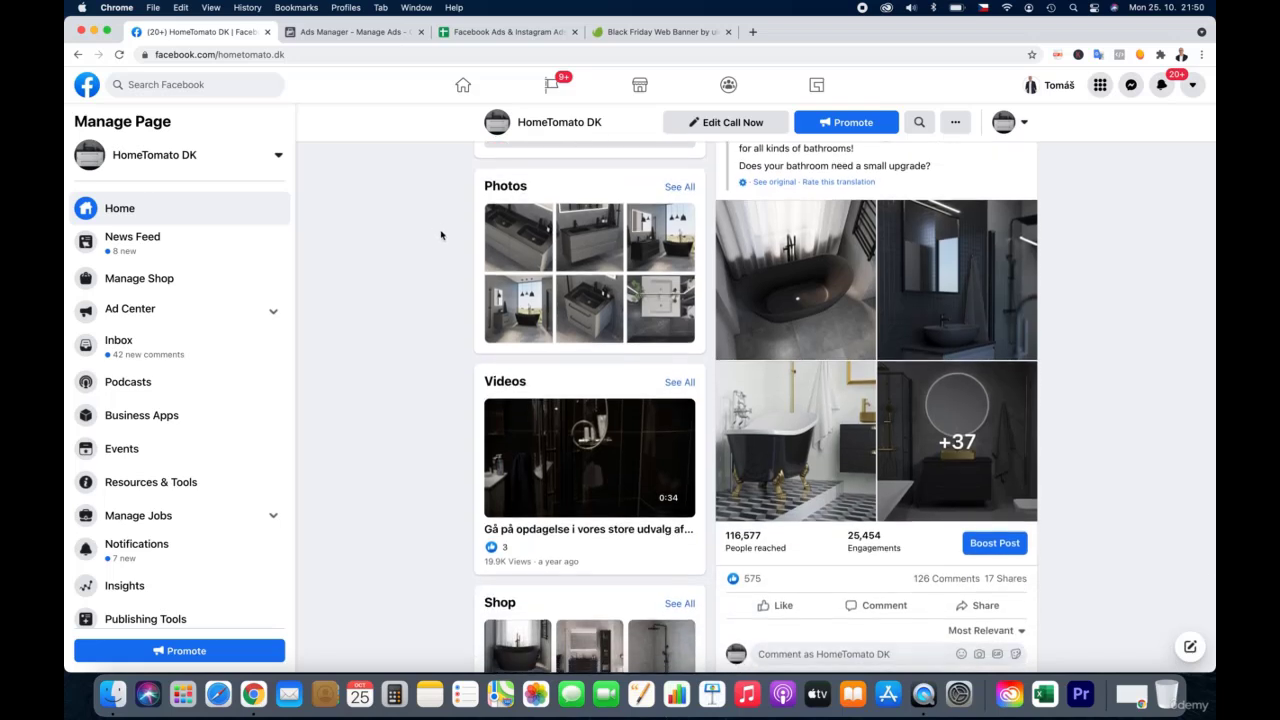
left_click(752, 584)
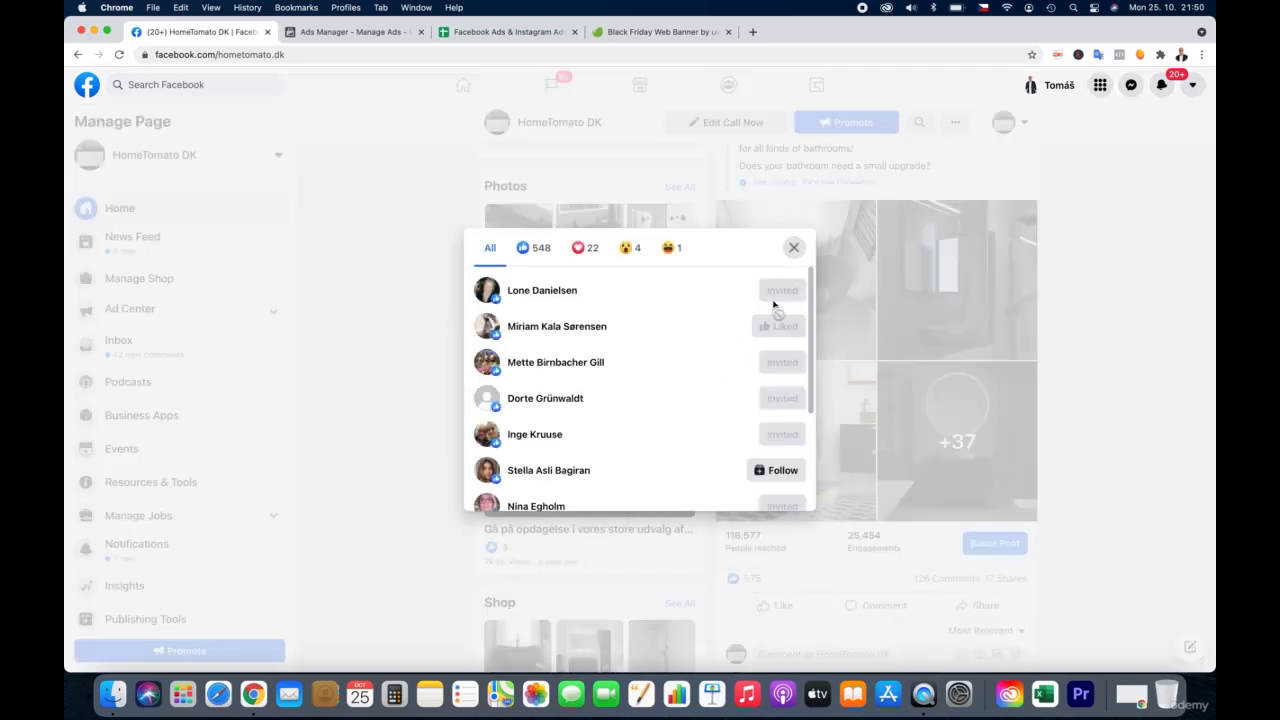
left_click(1077, 478)
scroll(1080, 478, "down", 3)
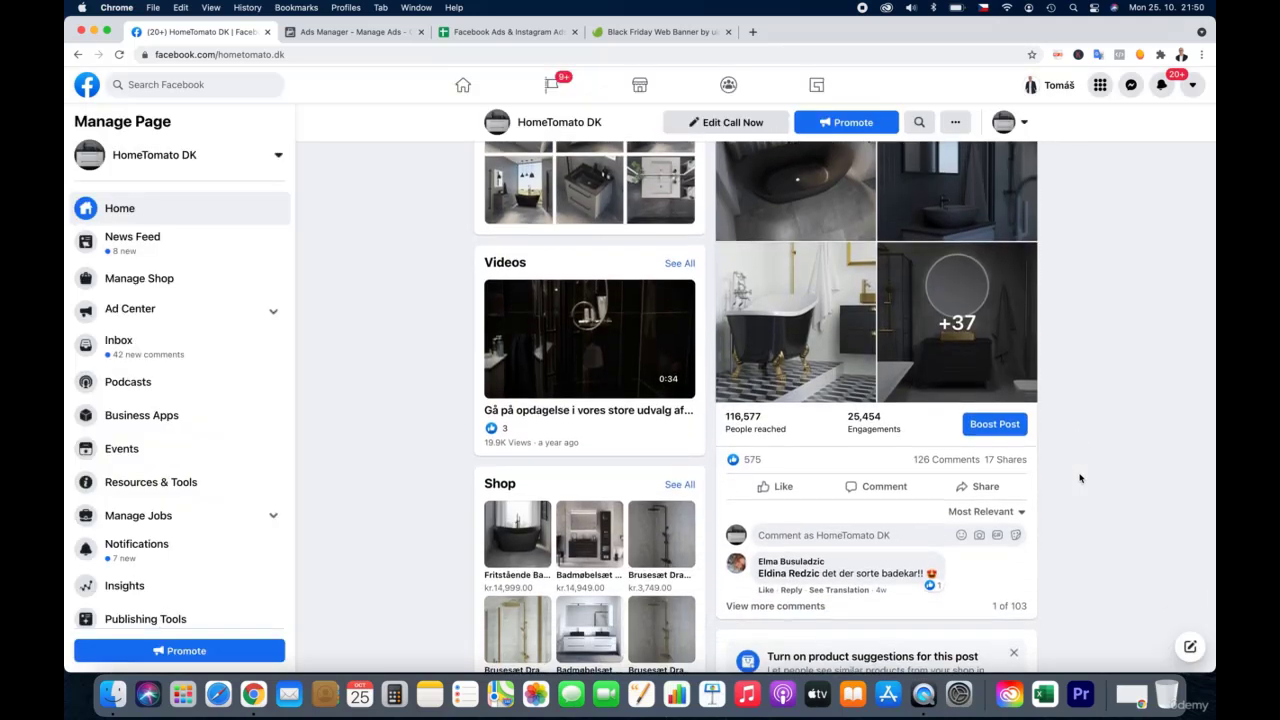
scroll(1080, 478, "up", 3)
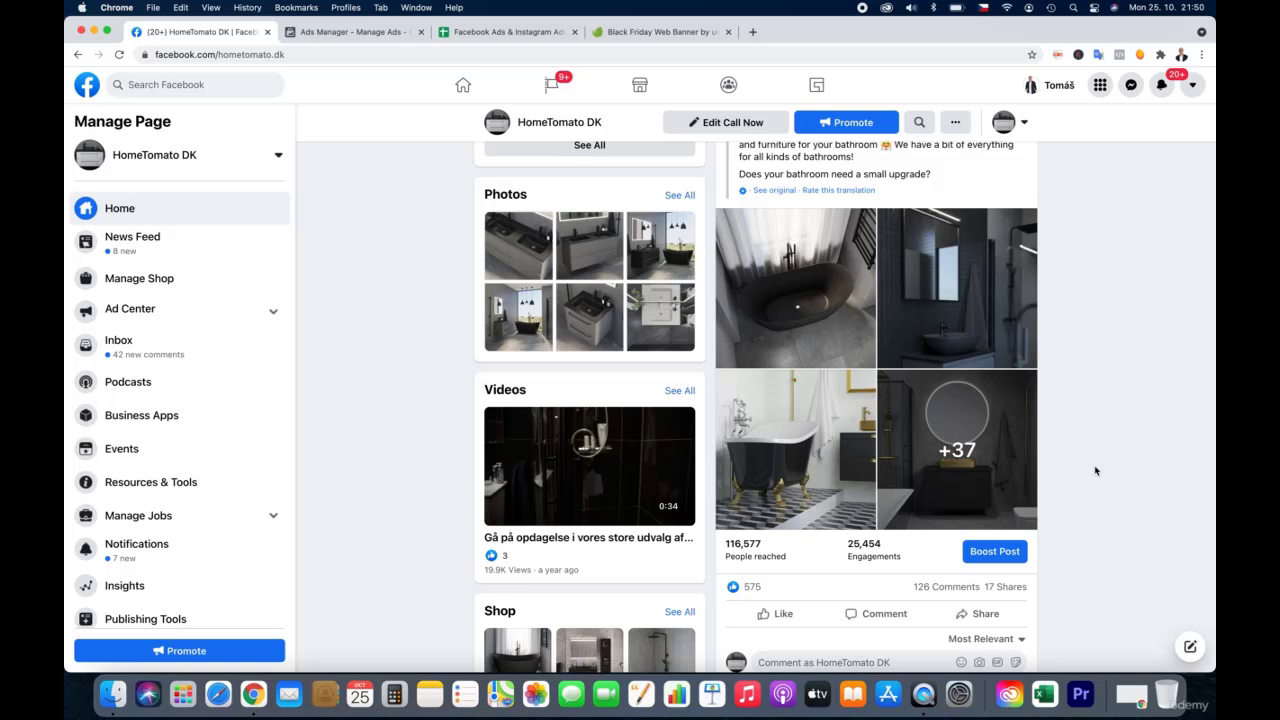
scroll(1095, 470, "up", 1)
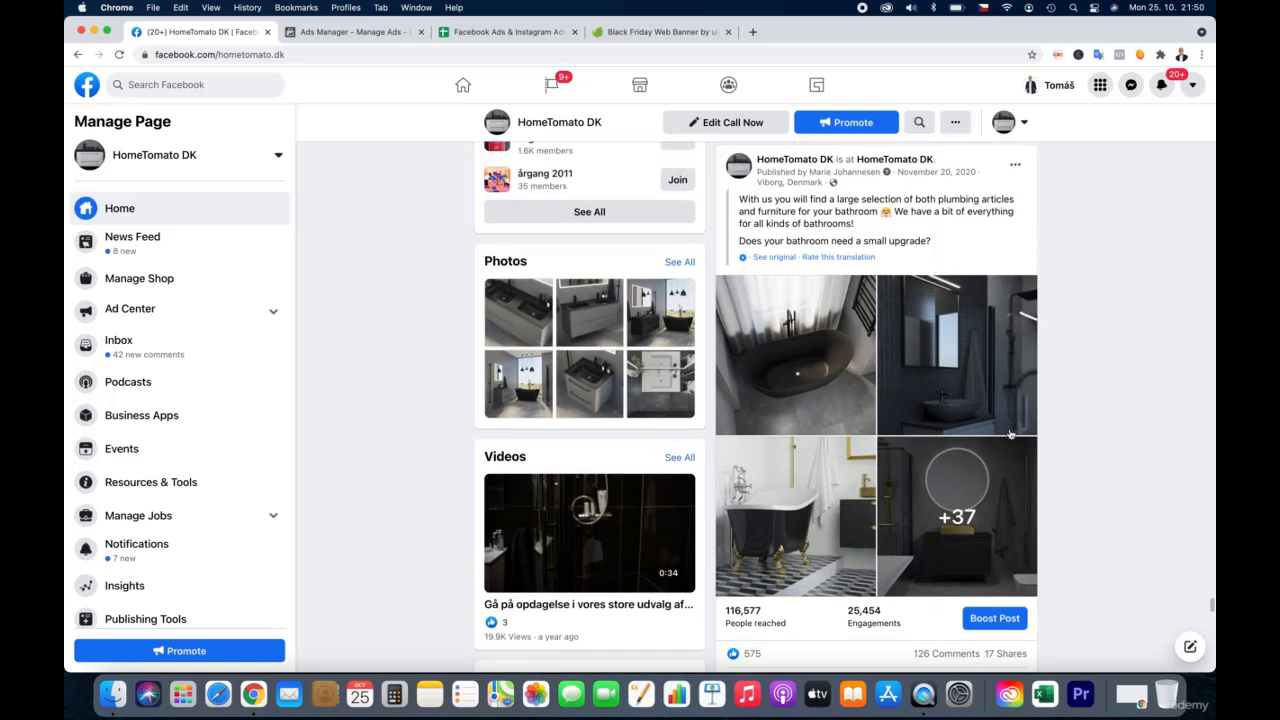
Open the post's black bathtub photo and inspect its suggested product tag and the product links in its comments
left_click(807, 385)
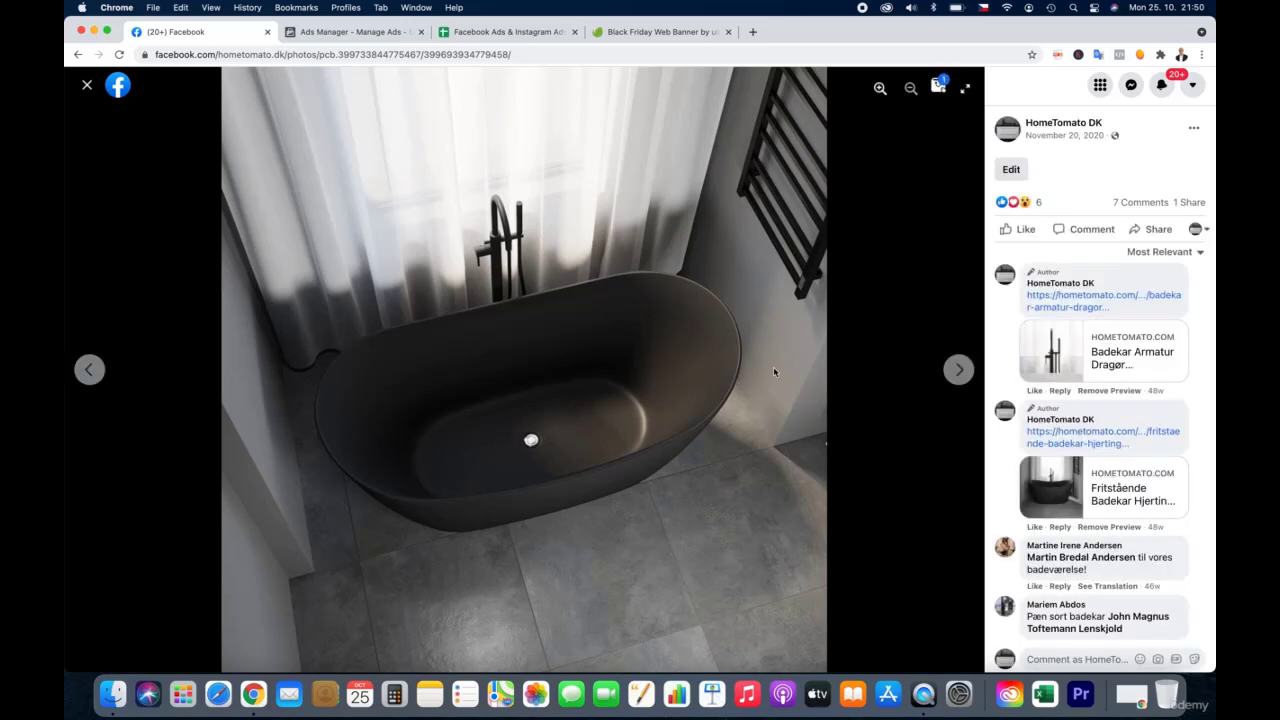
left_click(938, 88)
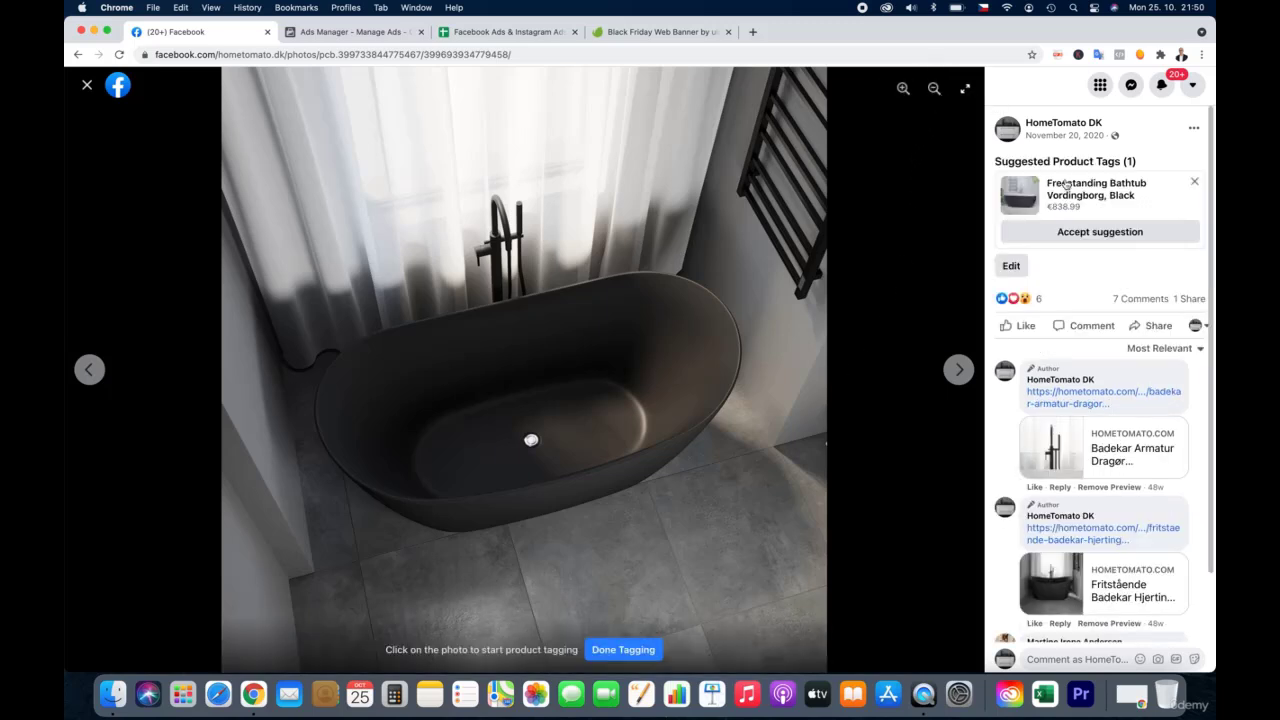
mouse_move(1069, 191)
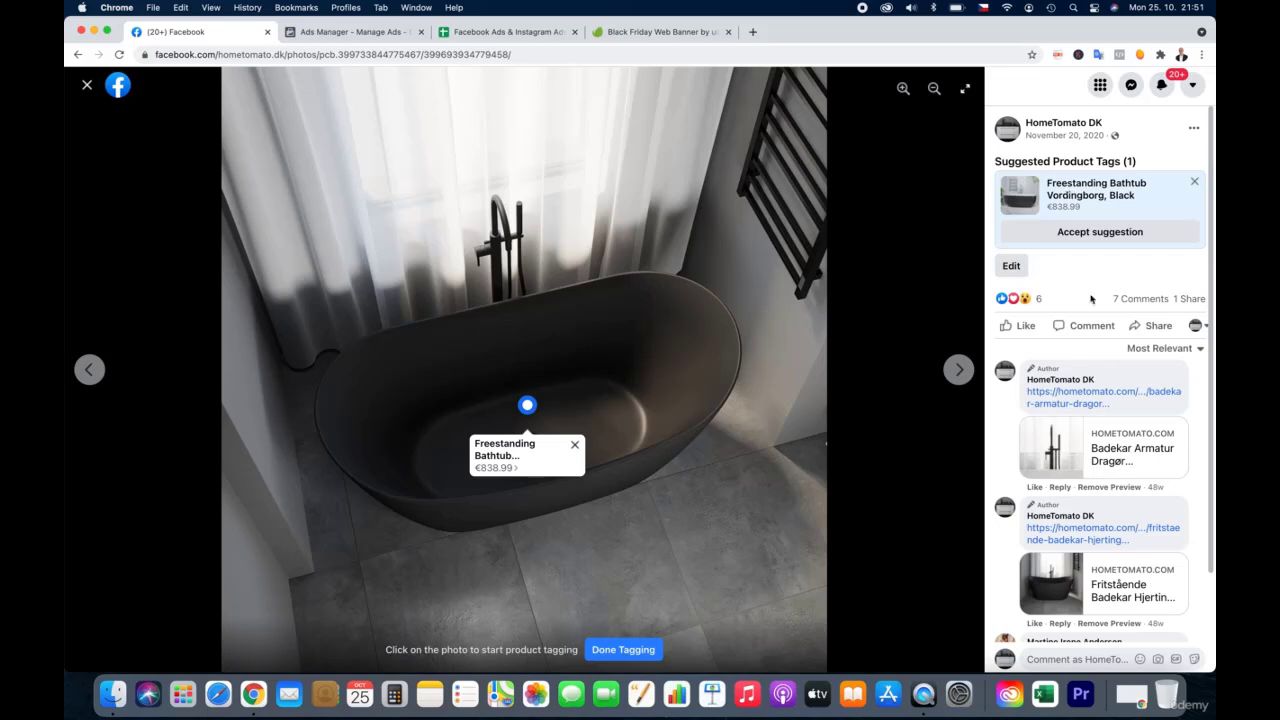
scroll(1119, 421, "down", 3)
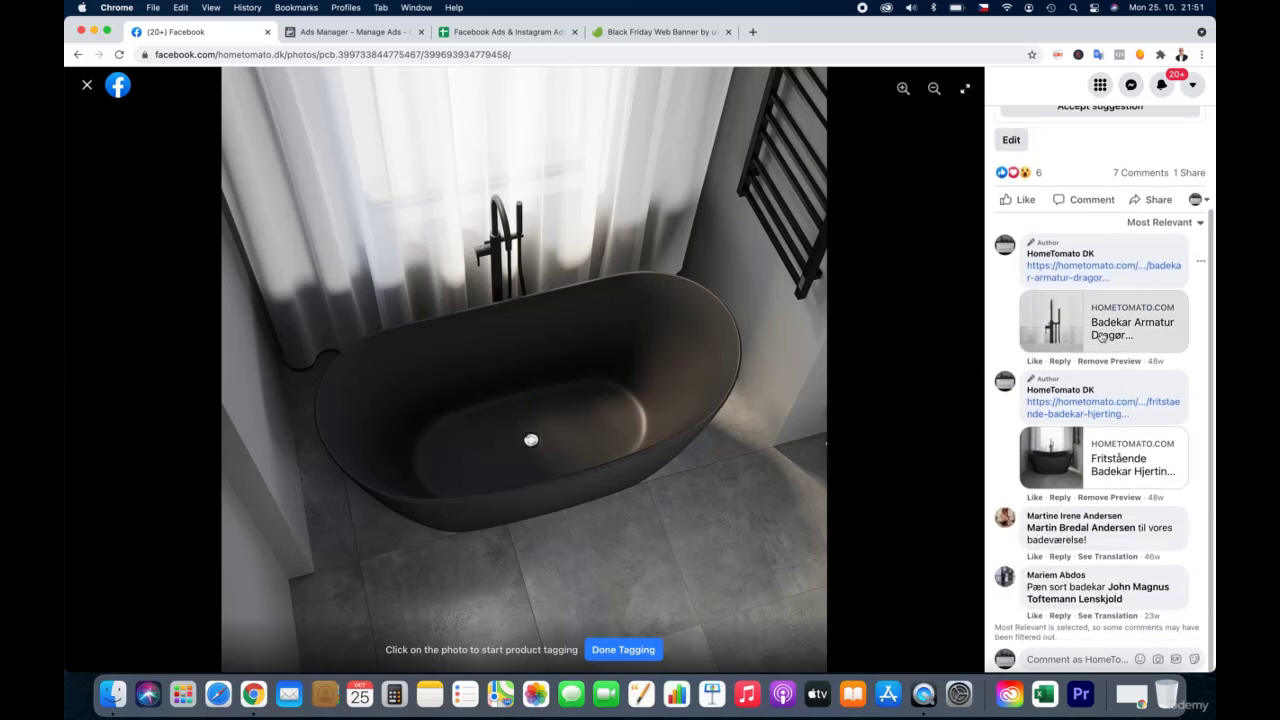
mouse_move(1075, 528)
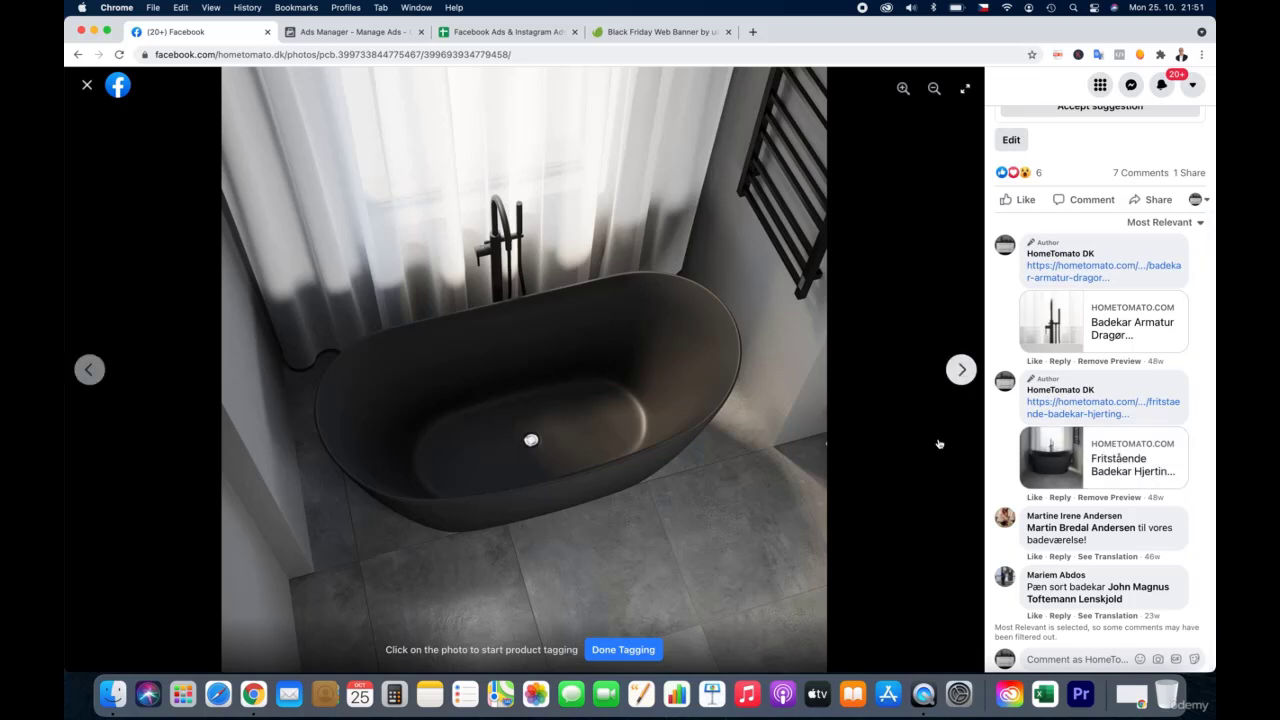
Browse the following photos of the post one by one, checking the product links and customer comments under each
left_click(961, 370)
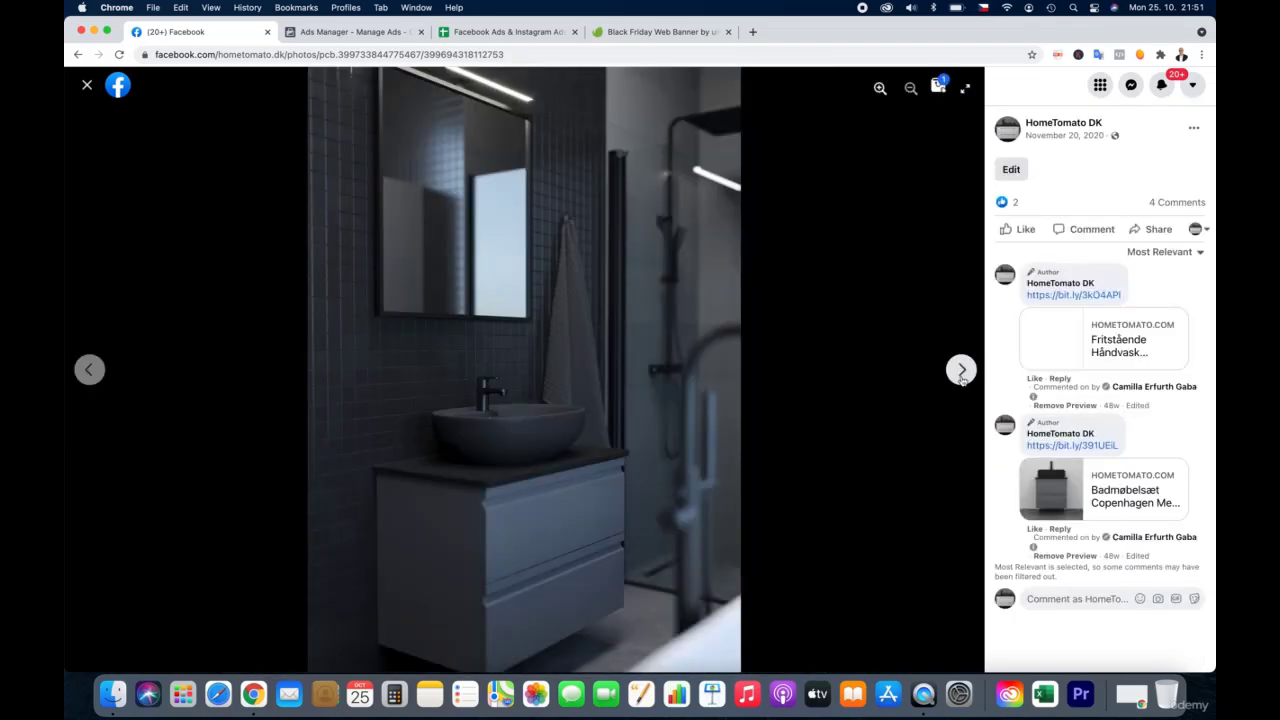
left_click(961, 371)
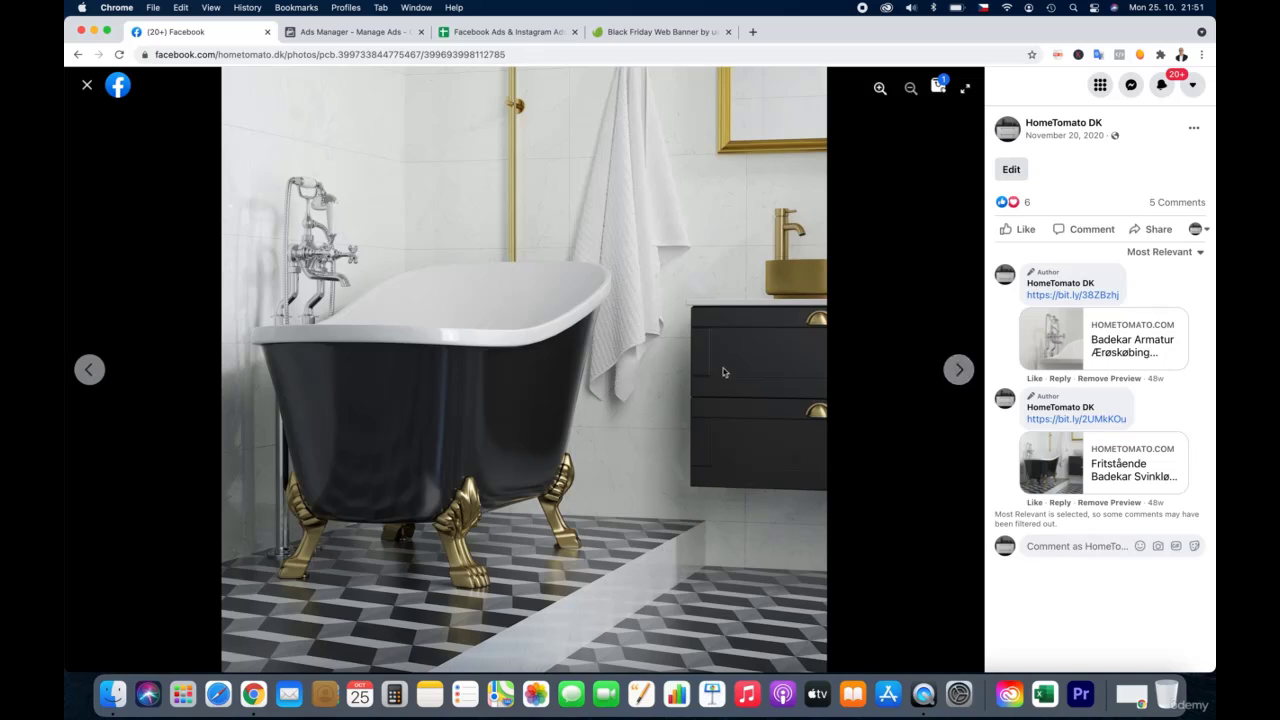
left_click(961, 370)
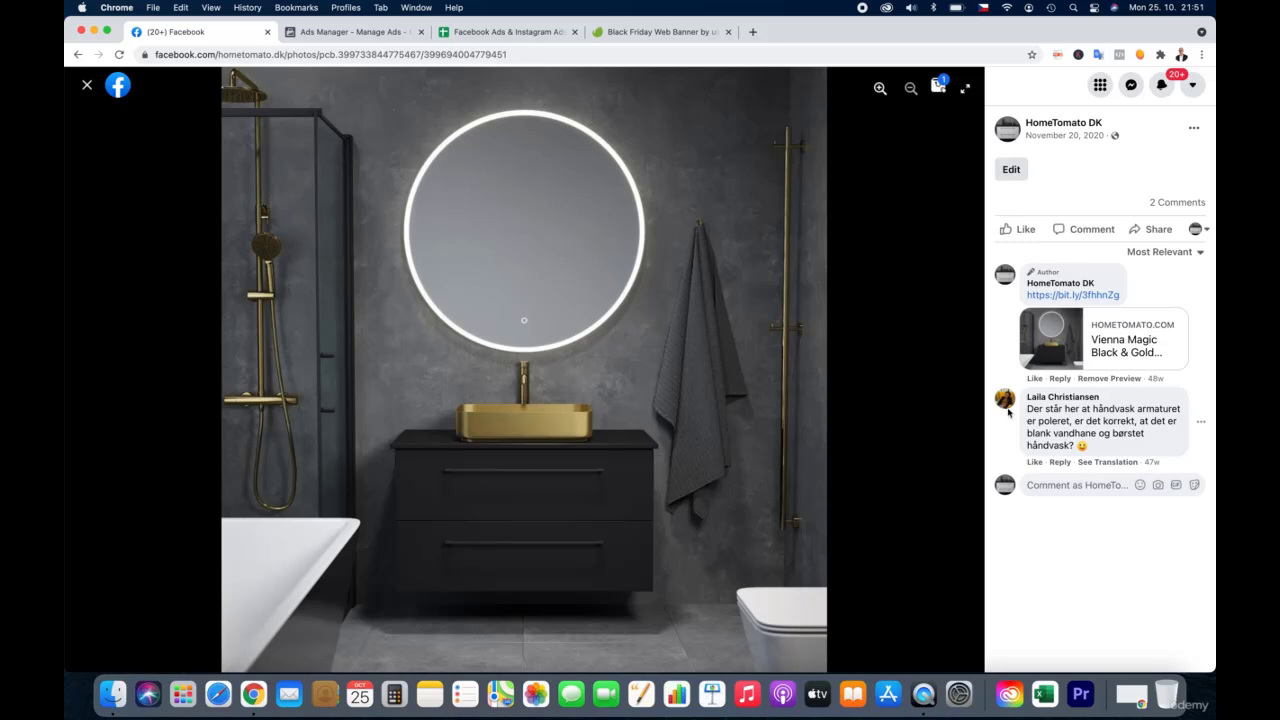
left_click(958, 376)
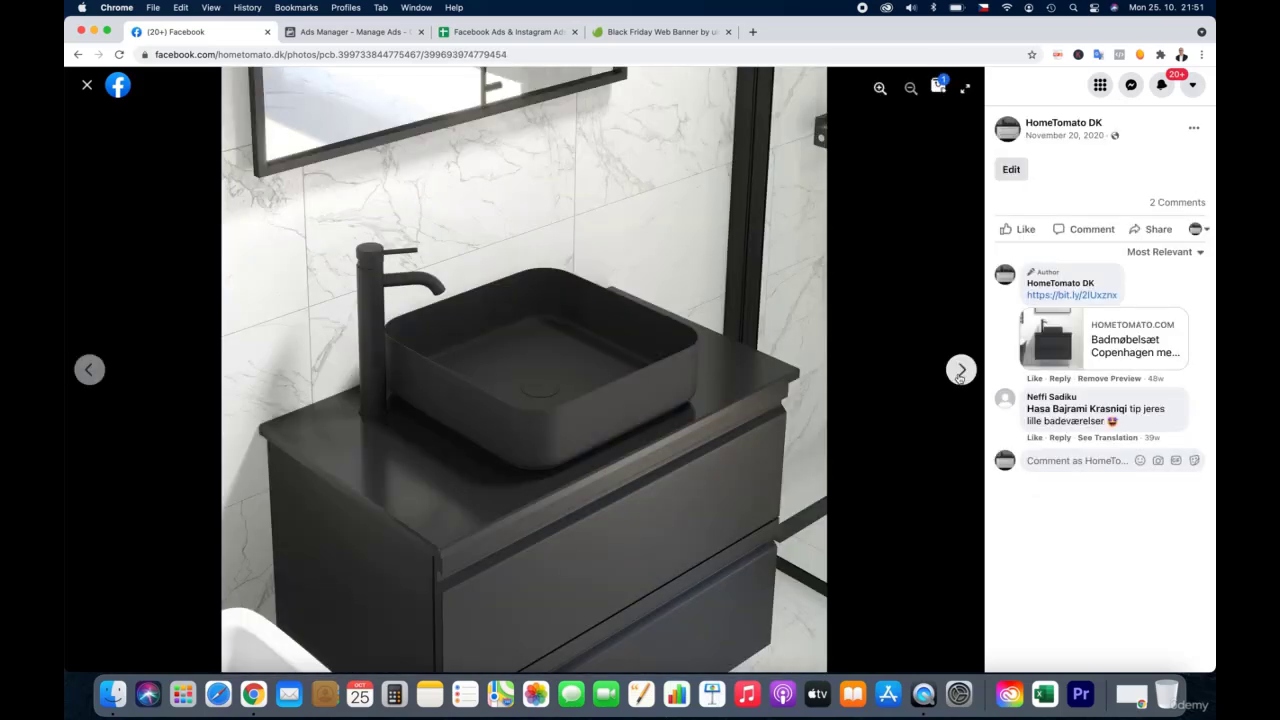
left_click(958, 376)
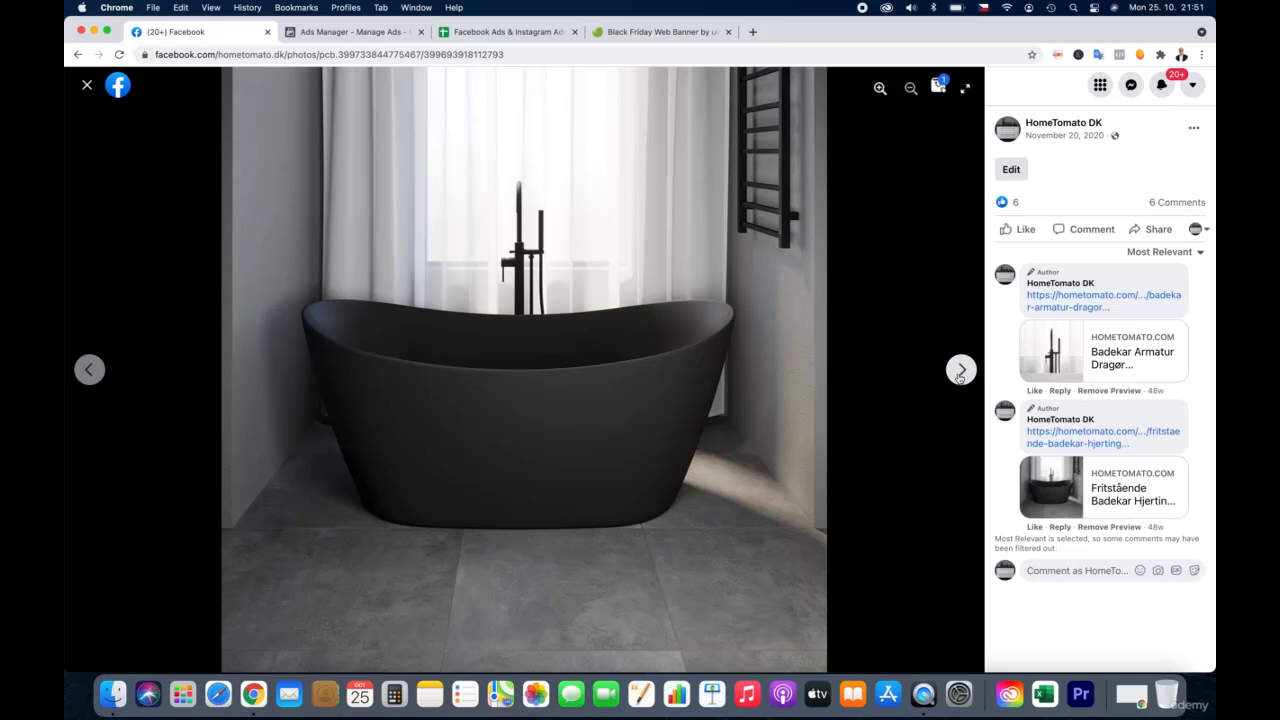
left_click(958, 376)
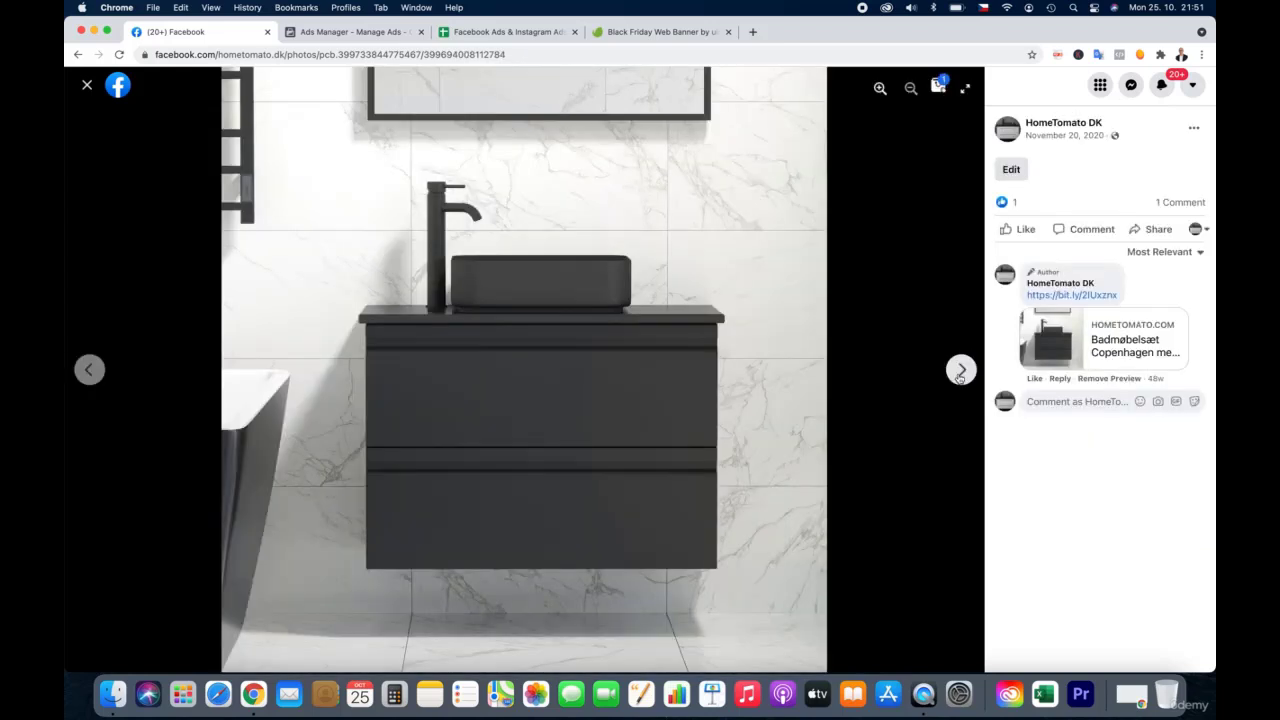
left_click(958, 376)
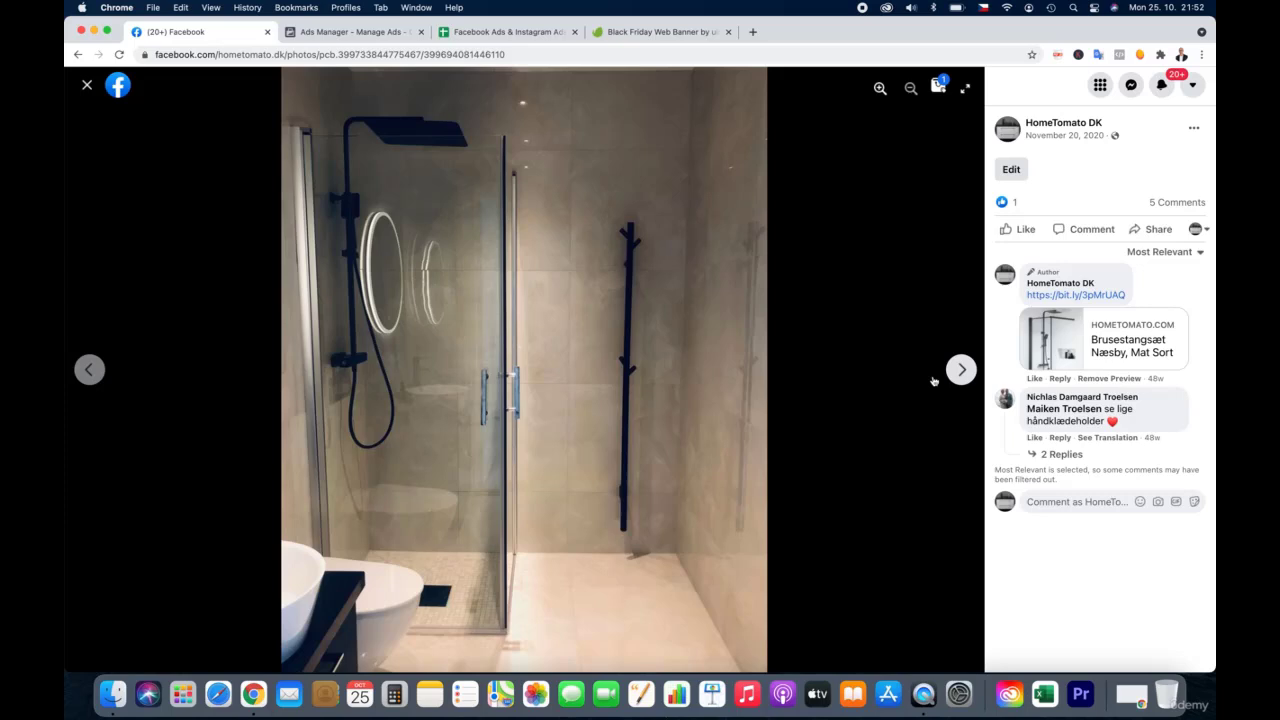
left_click(960, 370)
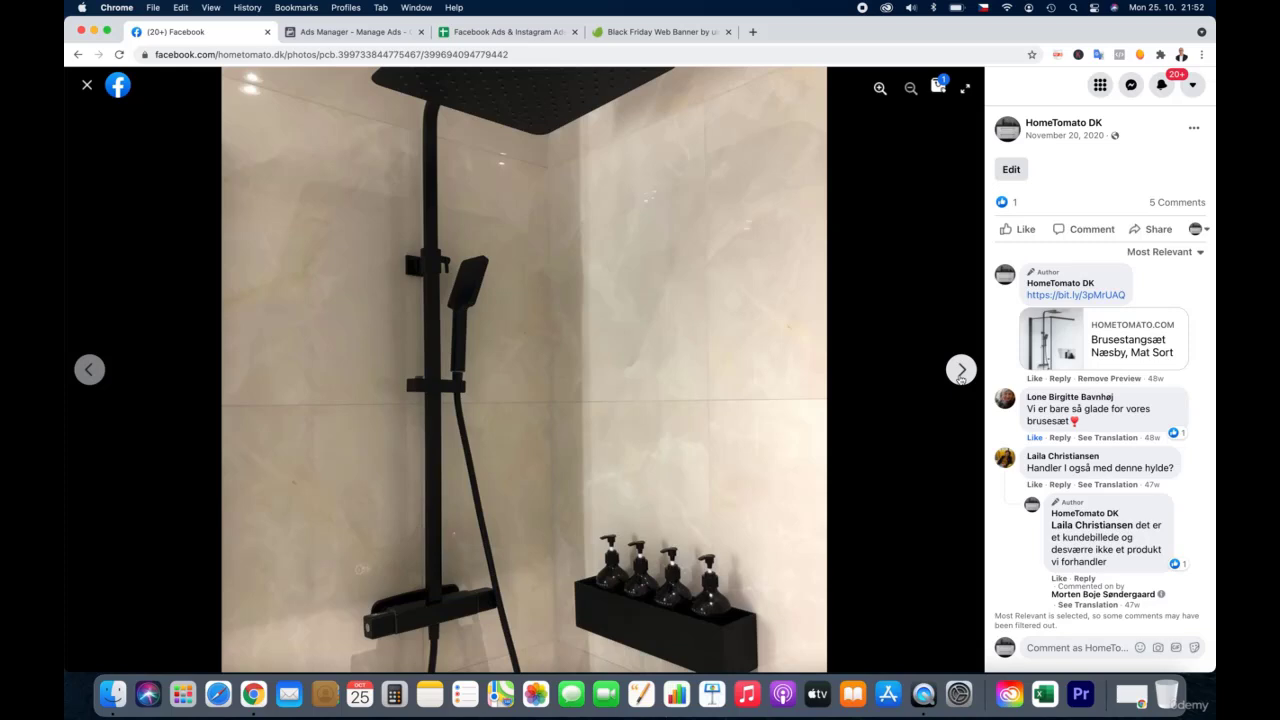
left_click(960, 372)
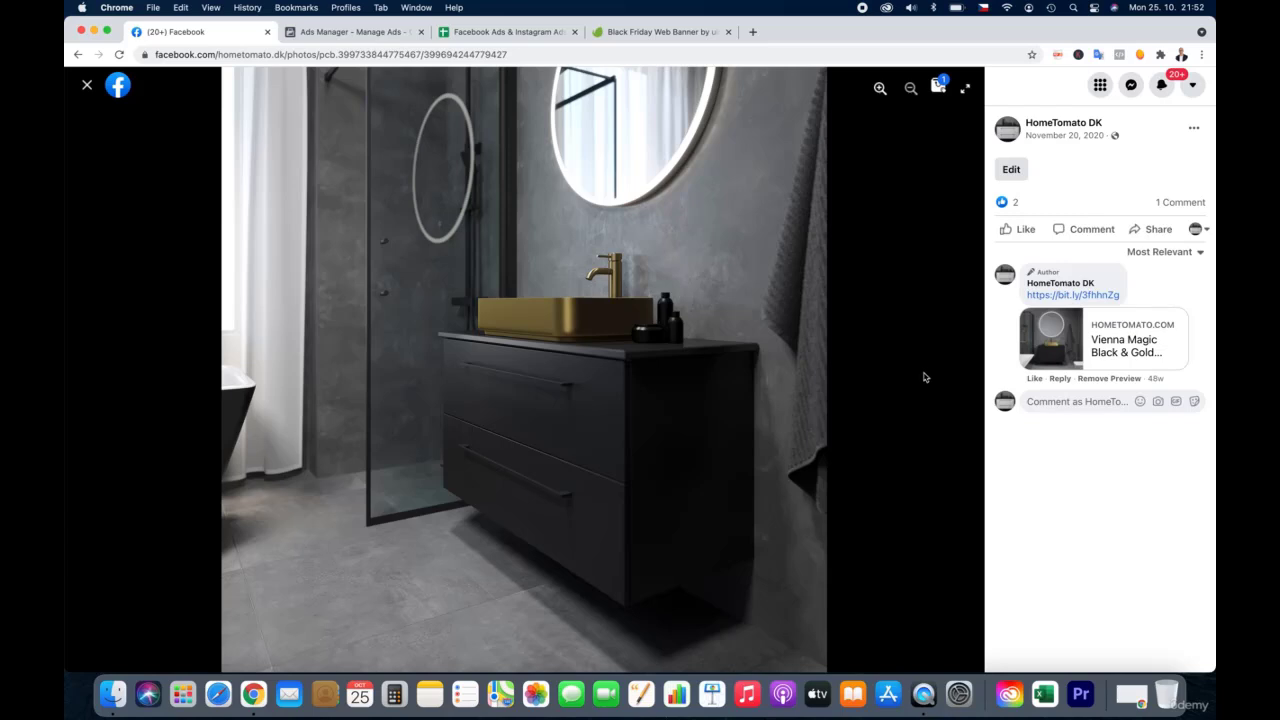
mouse_move(926, 382)
left_click(956, 381)
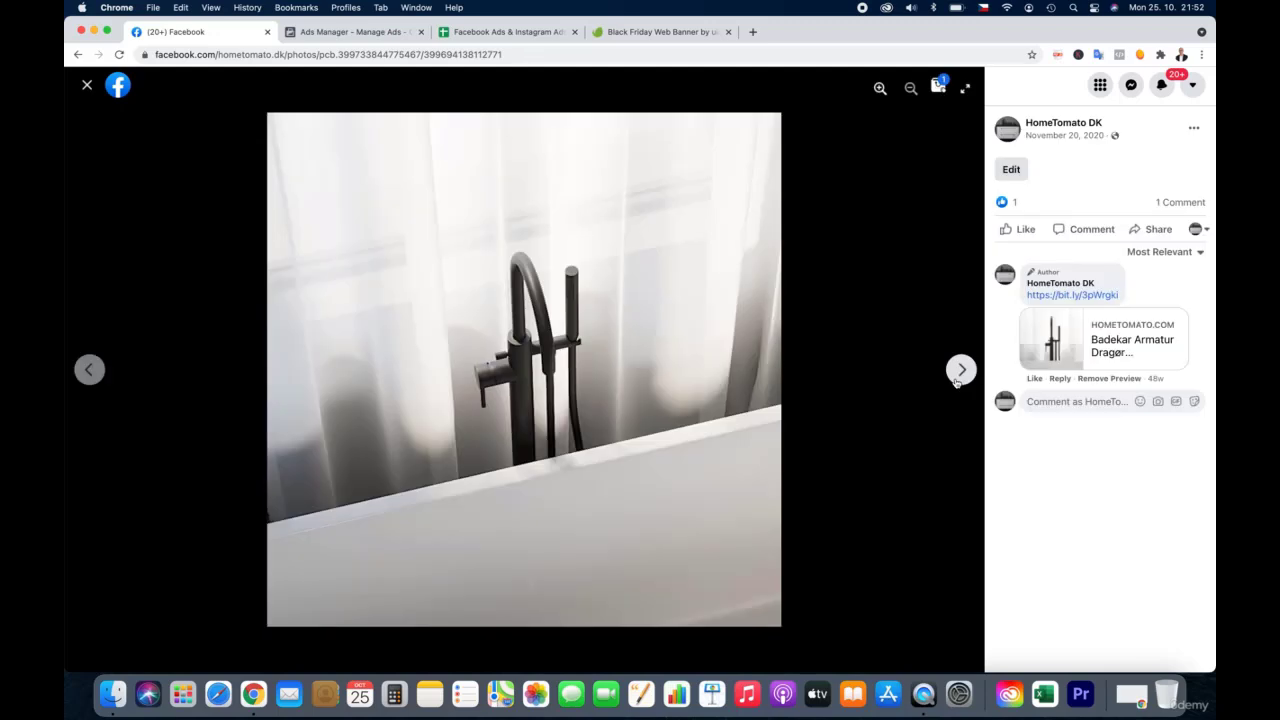
left_click(958, 376)
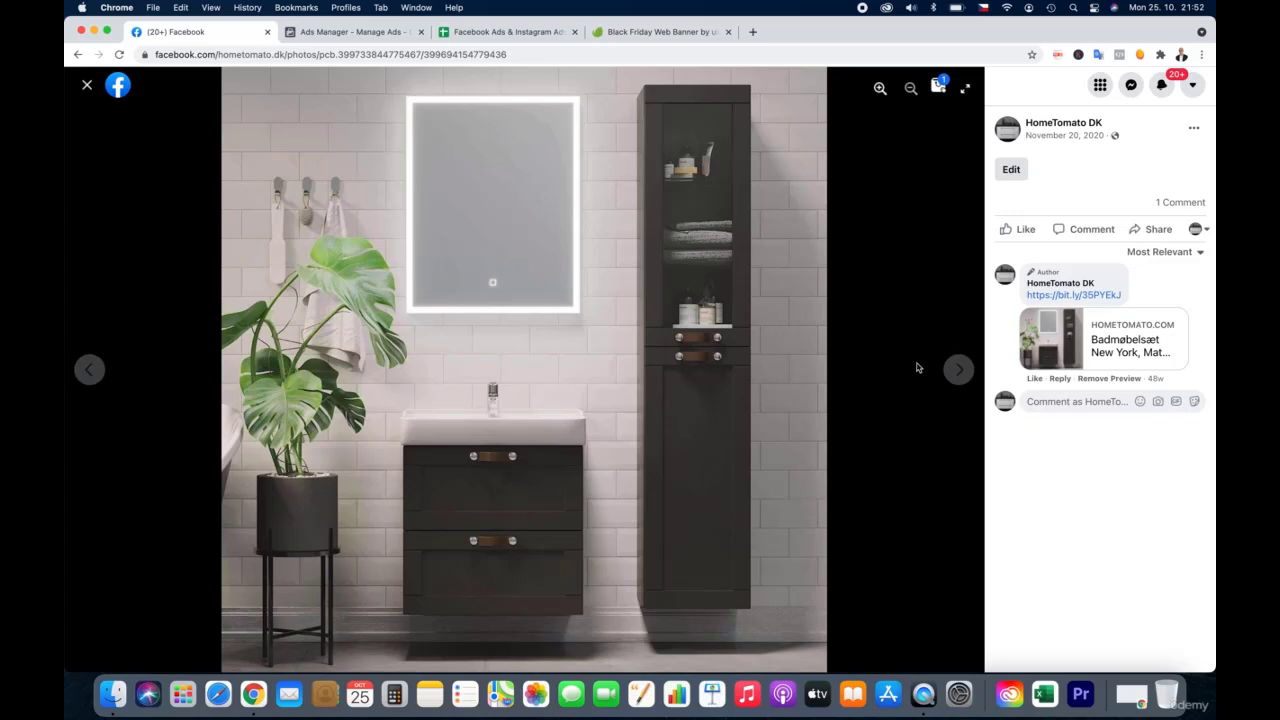
left_click(955, 372)
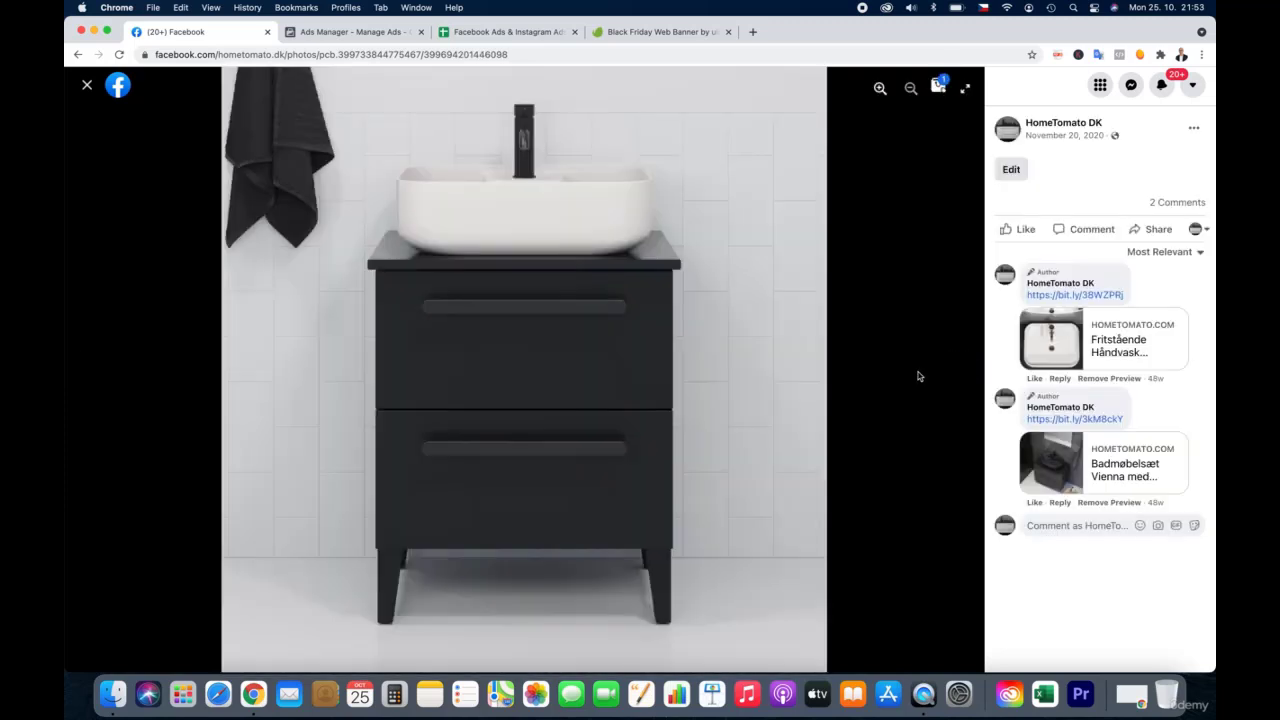
left_click(958, 370)
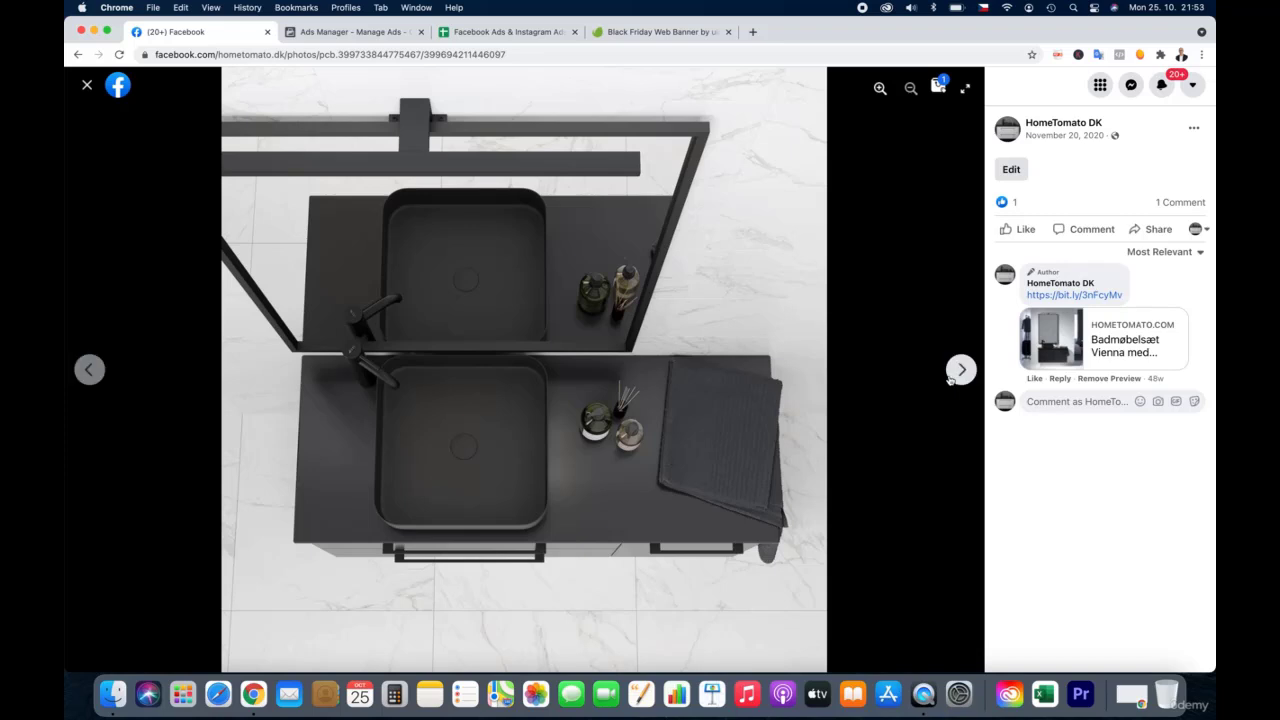
left_click(957, 371)
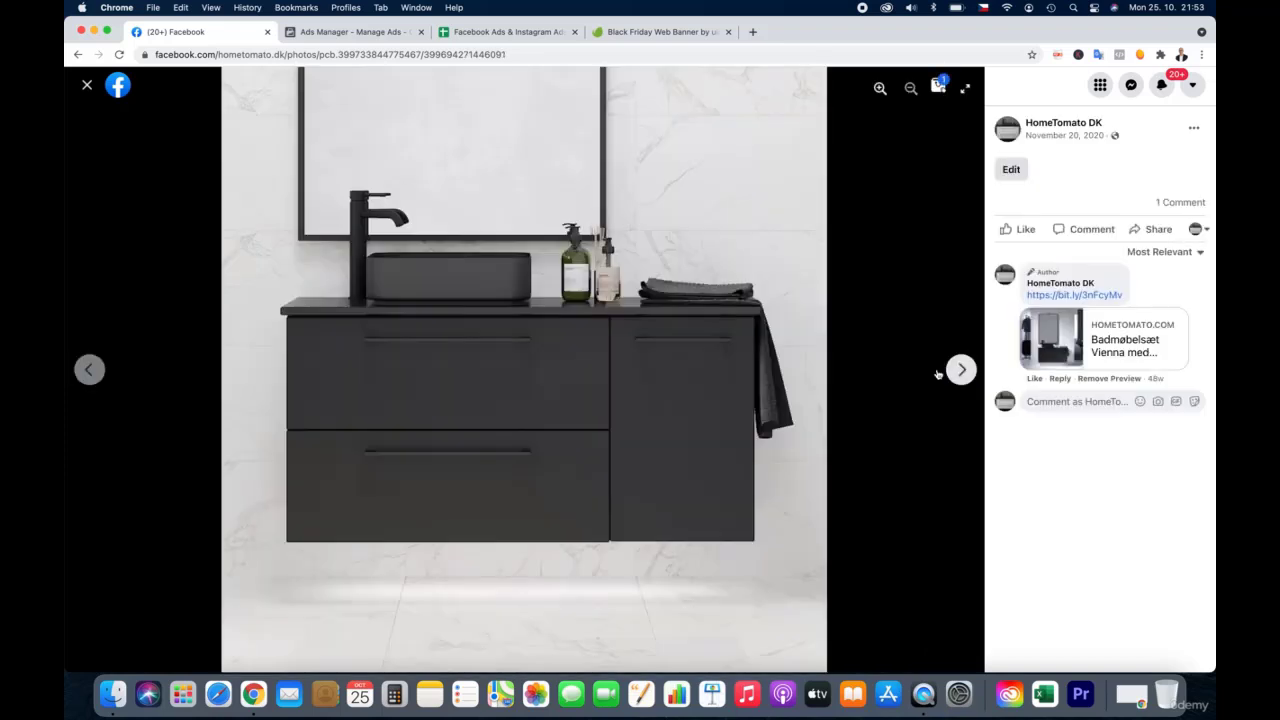
left_click(960, 371)
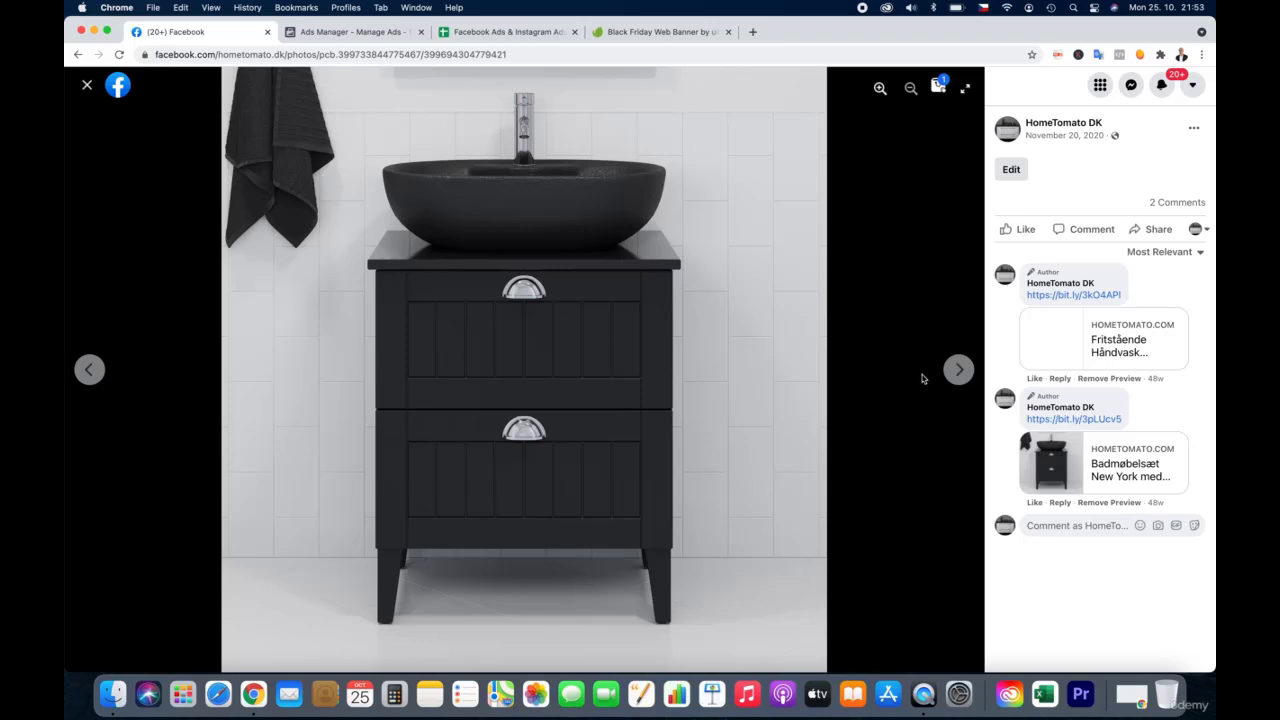
left_click(914, 372)
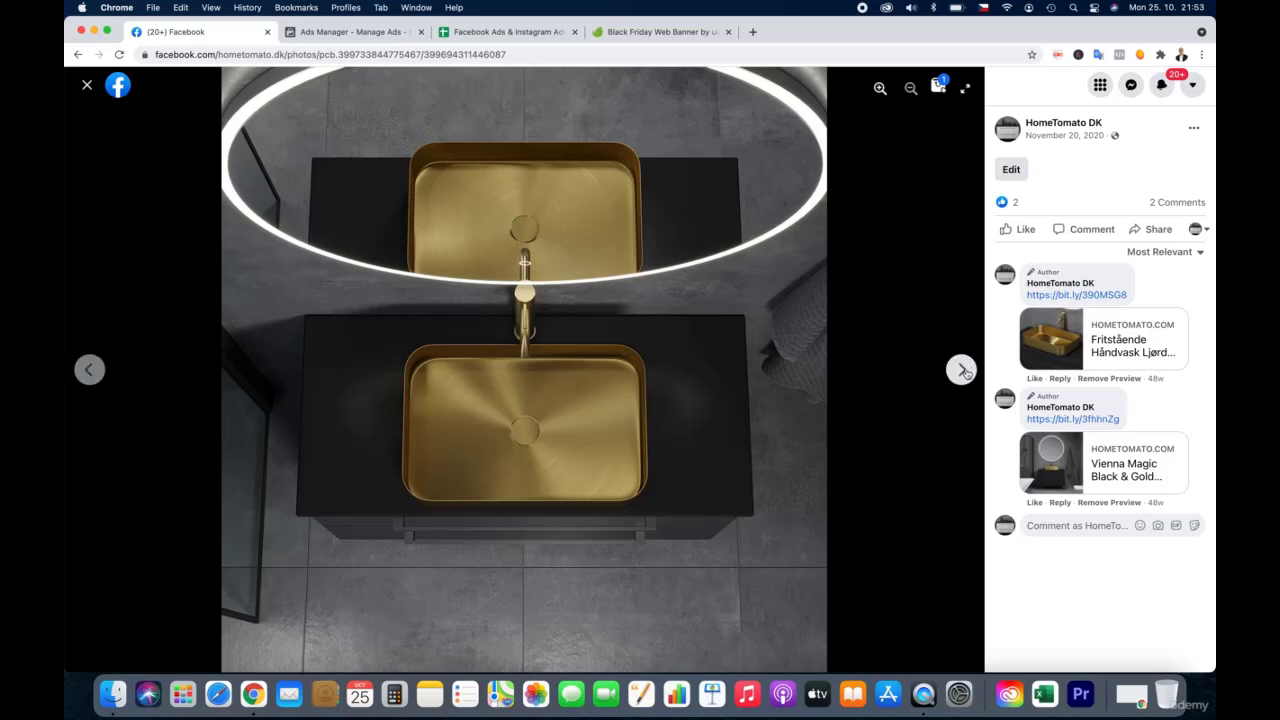
Check the product links under the post's next photo and close the Facebook page to return to the campaign list
left_click(945, 371)
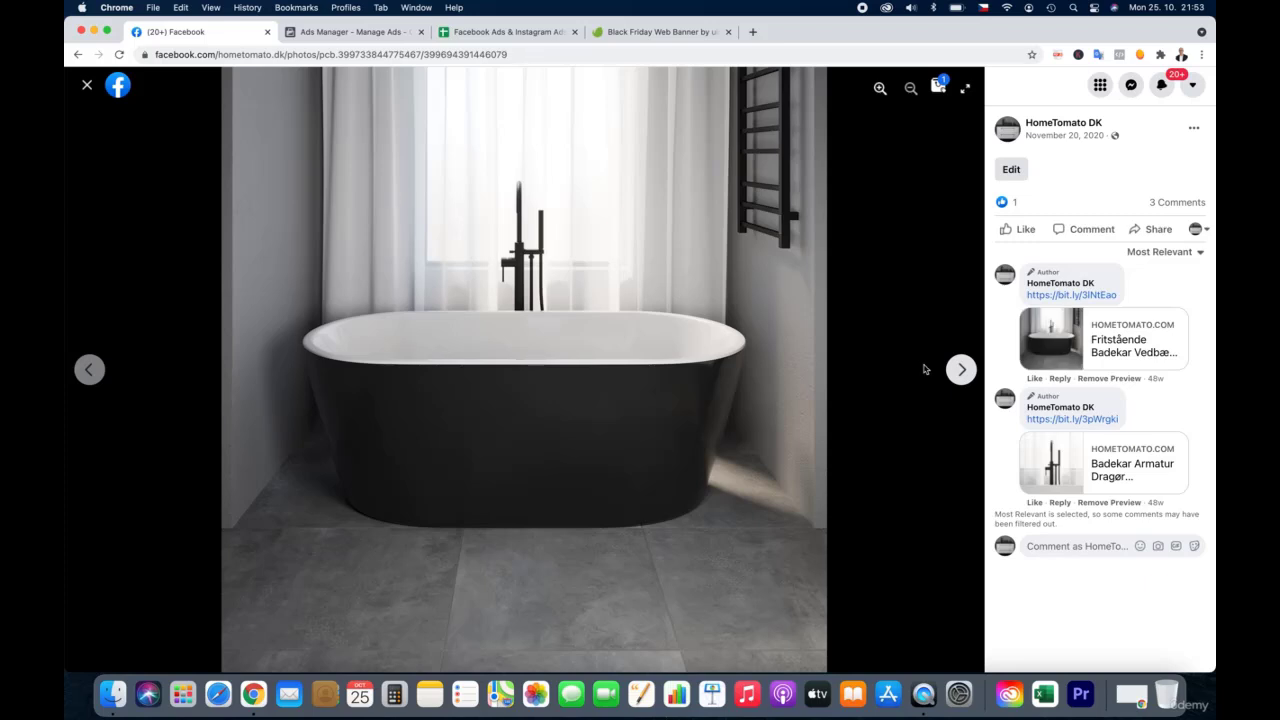
left_click(267, 31)
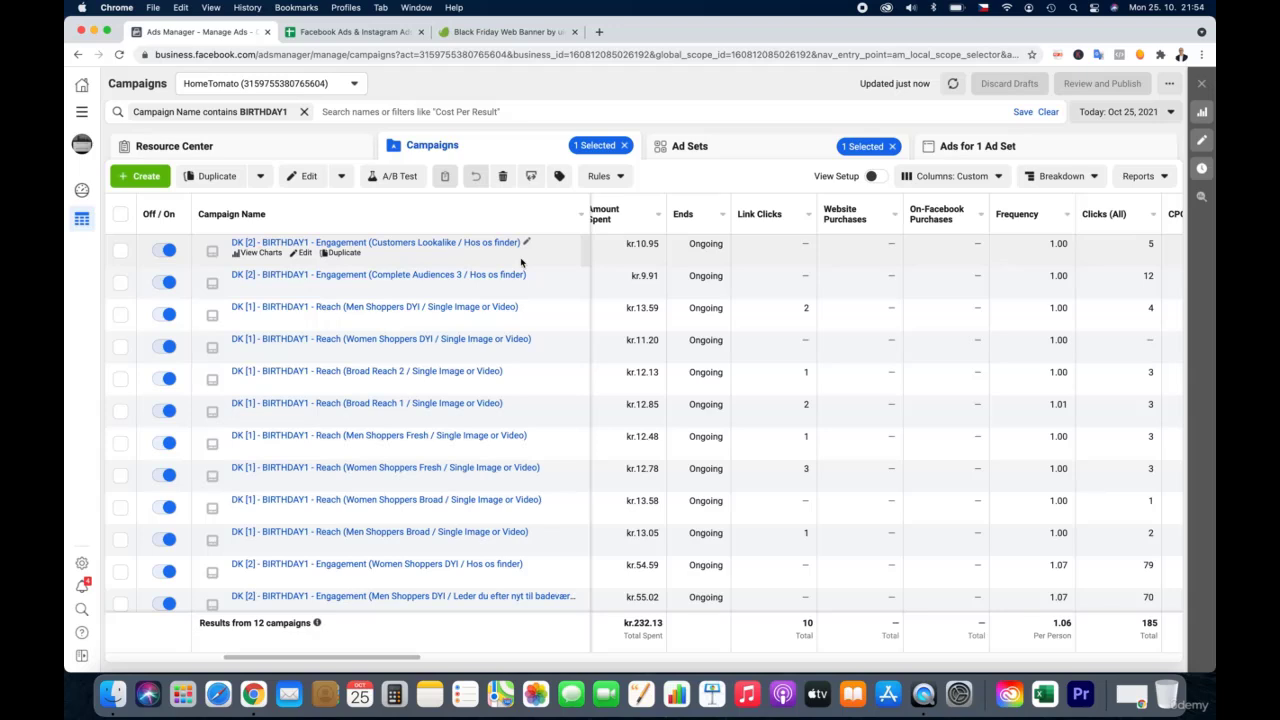
Open the BIRTHDAY1 Engagement campaign for Women Shoppers DYI and inspect its Hos os finder ad
scroll(570, 348, "down", 1)
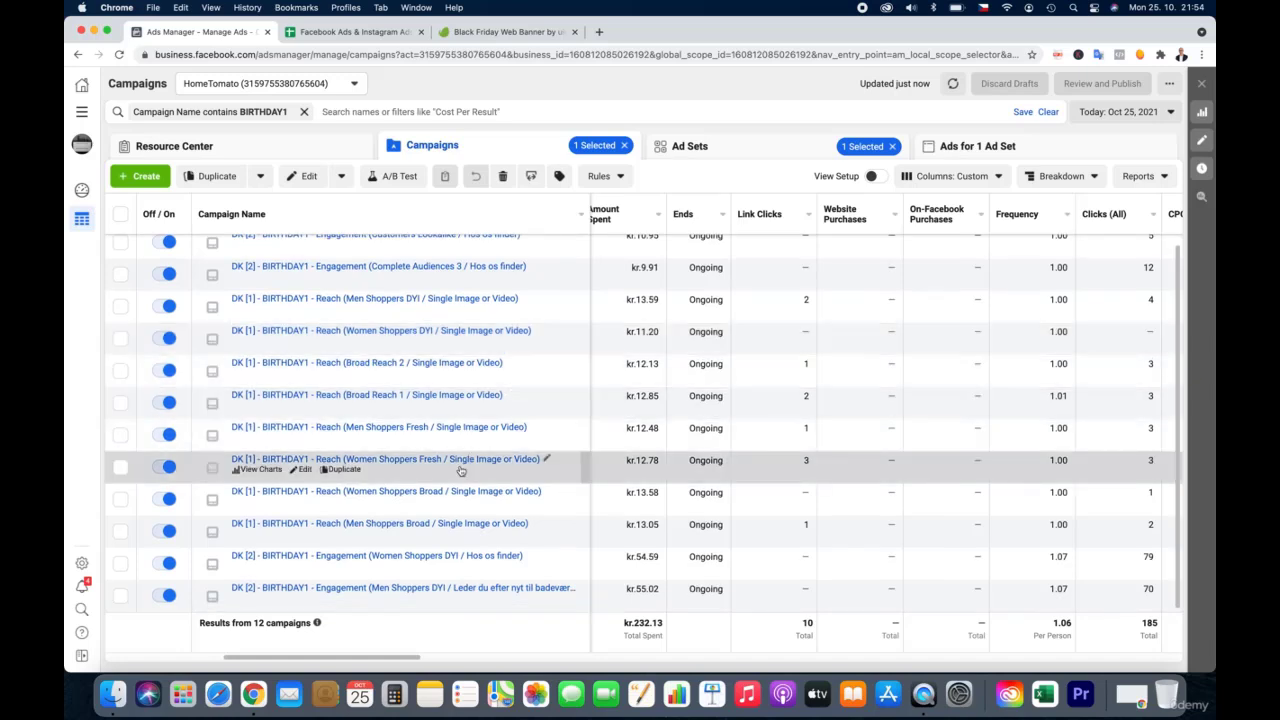
left_click(304, 567)
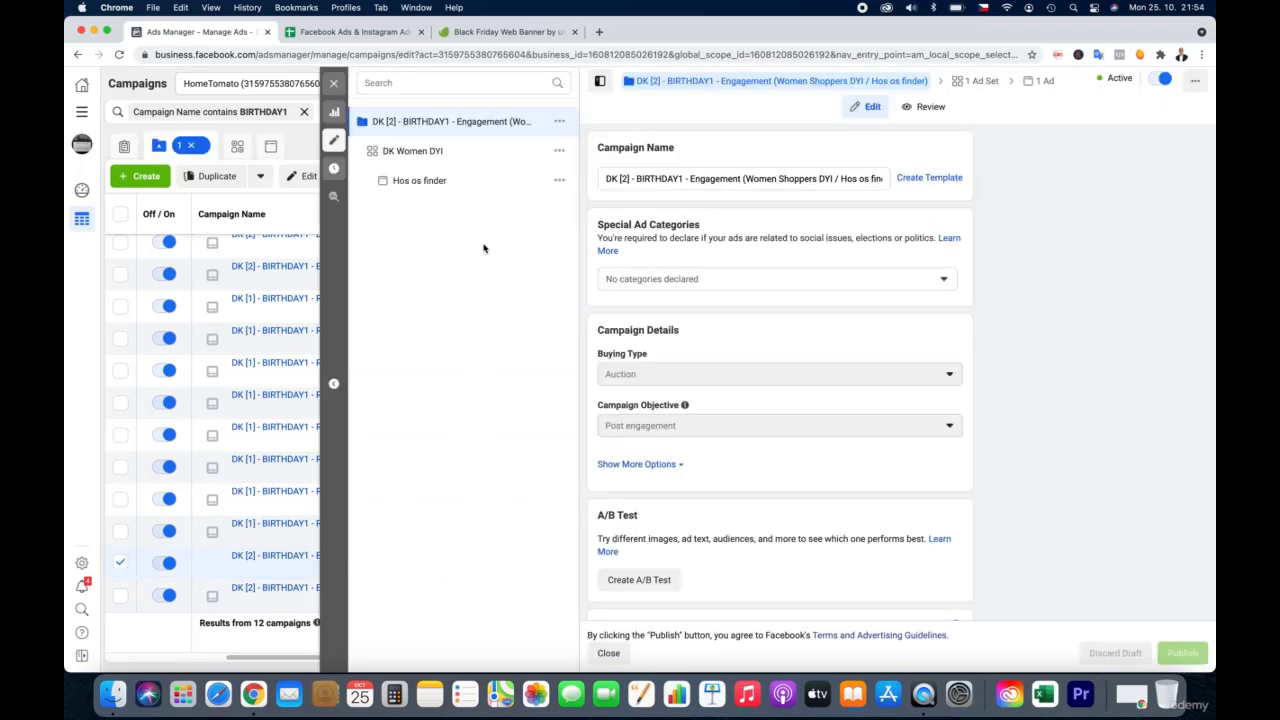
left_click(420, 181)
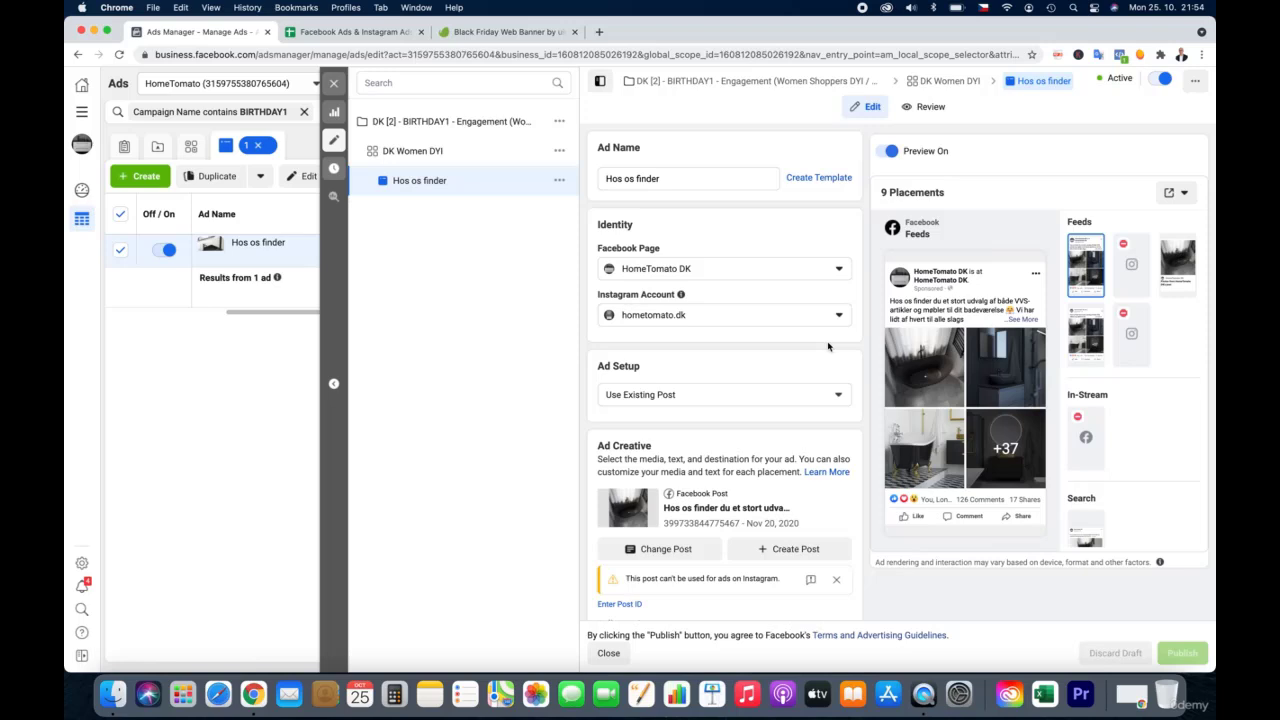
Examine the DK Women DYI ad set's schedule, saved audience and placements
left_click(447, 161)
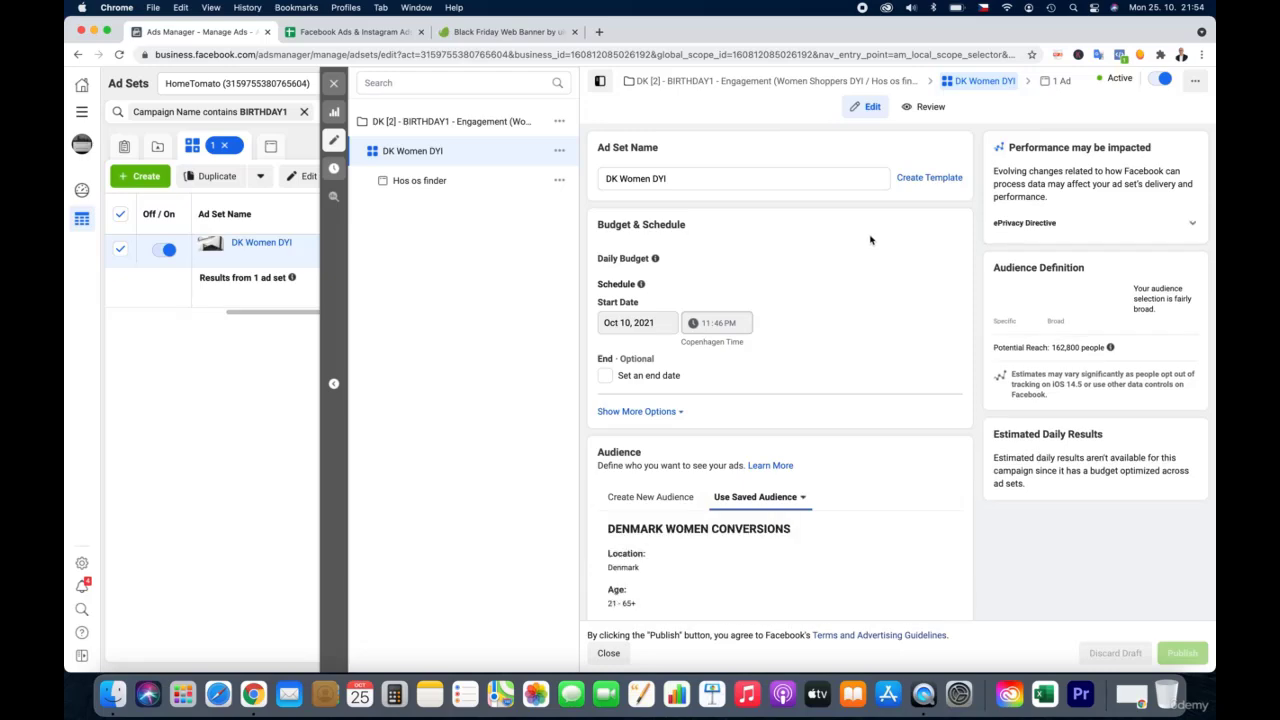
scroll(873, 245, "down", 3)
scroll(873, 245, "down", 4)
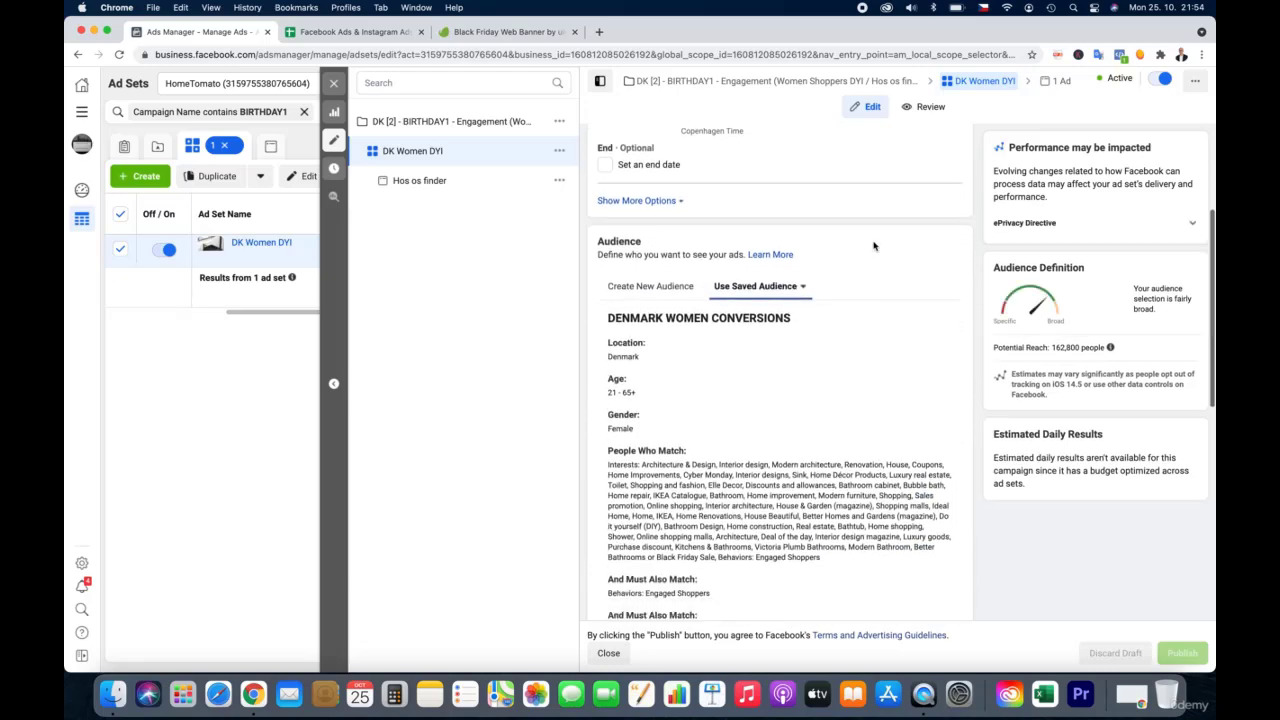
scroll(873, 245, "down", 4)
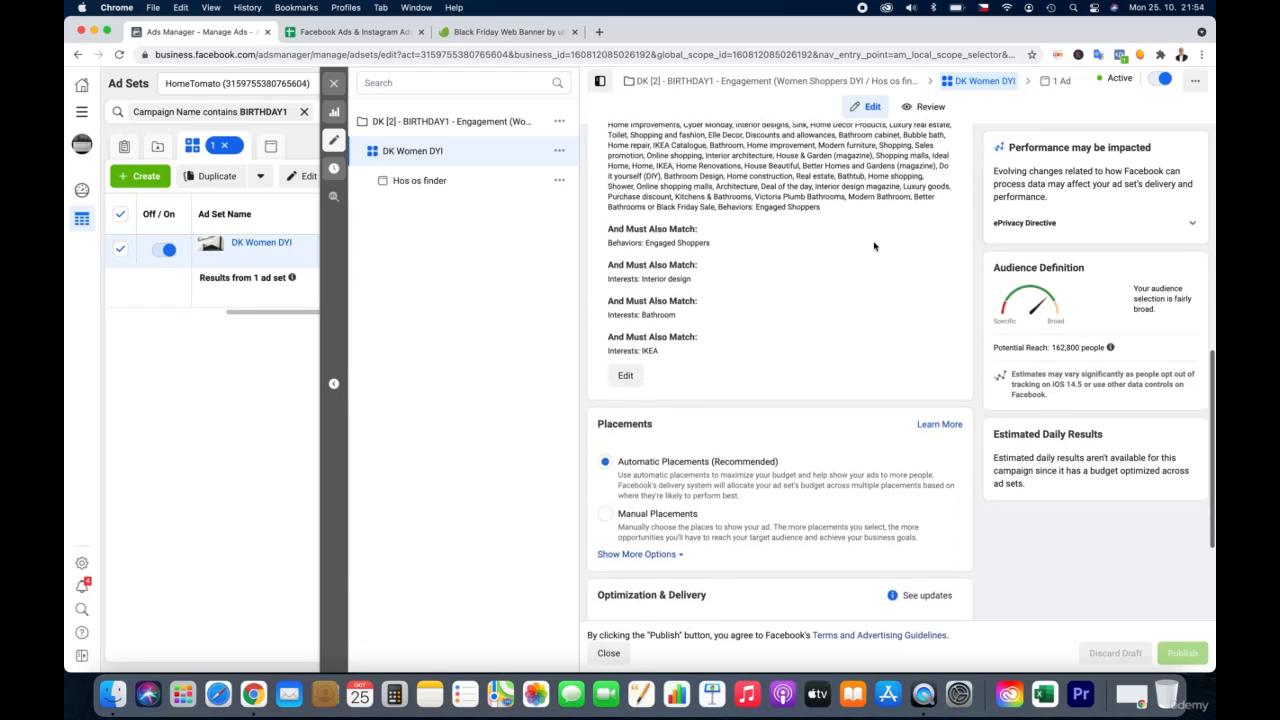
scroll(873, 245, "up", 4)
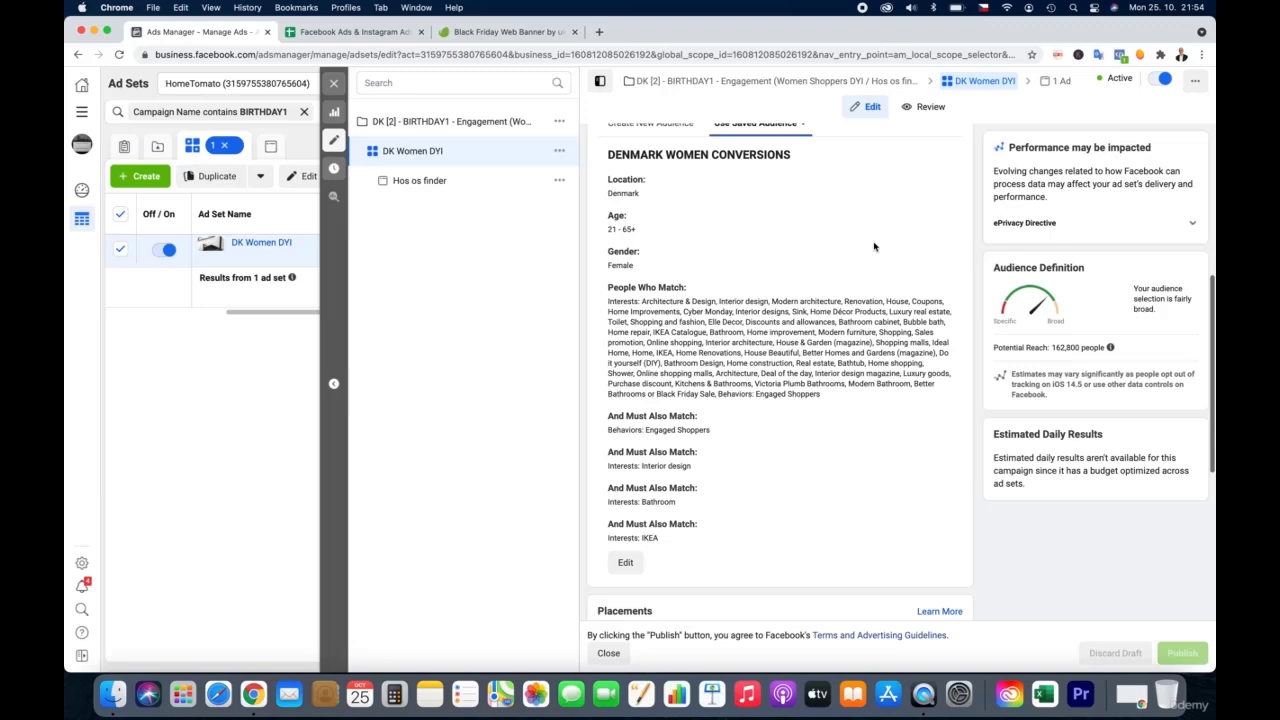
Open the DENMARK WOMEN CONVERSIONS audience for editing, review its detailed targeting layers, and close it and the campaign editor without changes
left_click(625, 563)
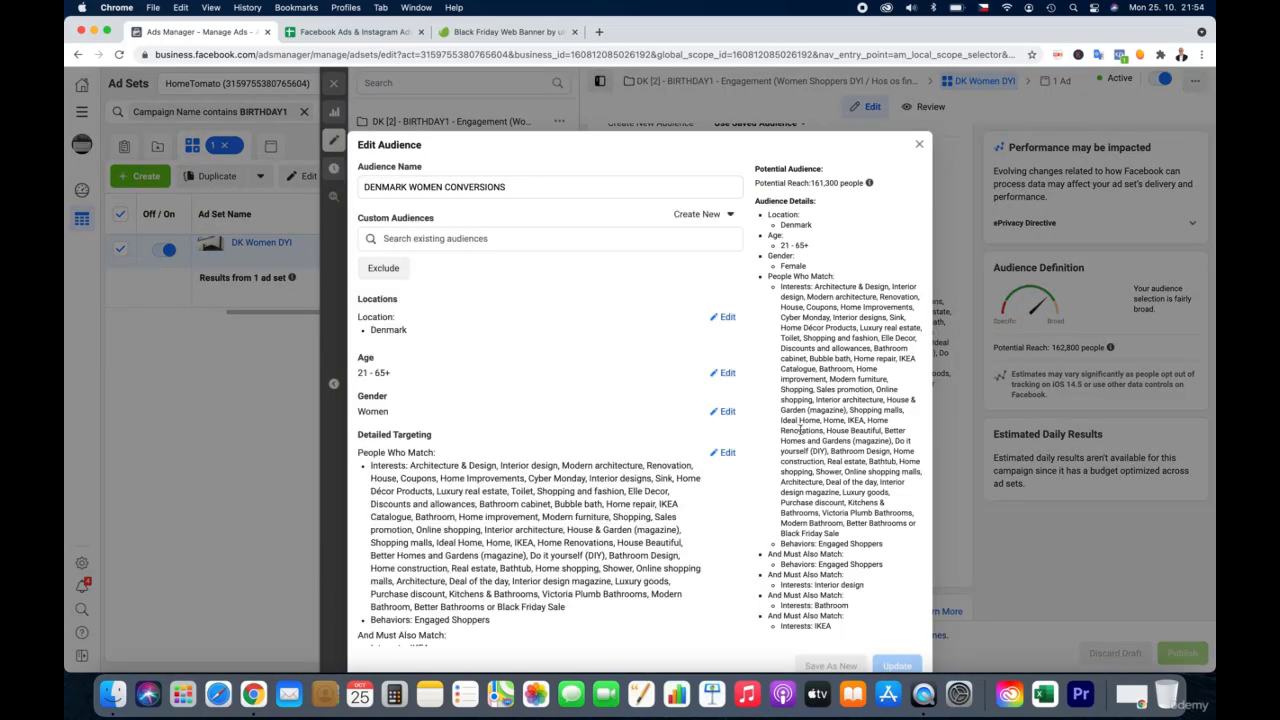
scroll(813, 432, "down", 2)
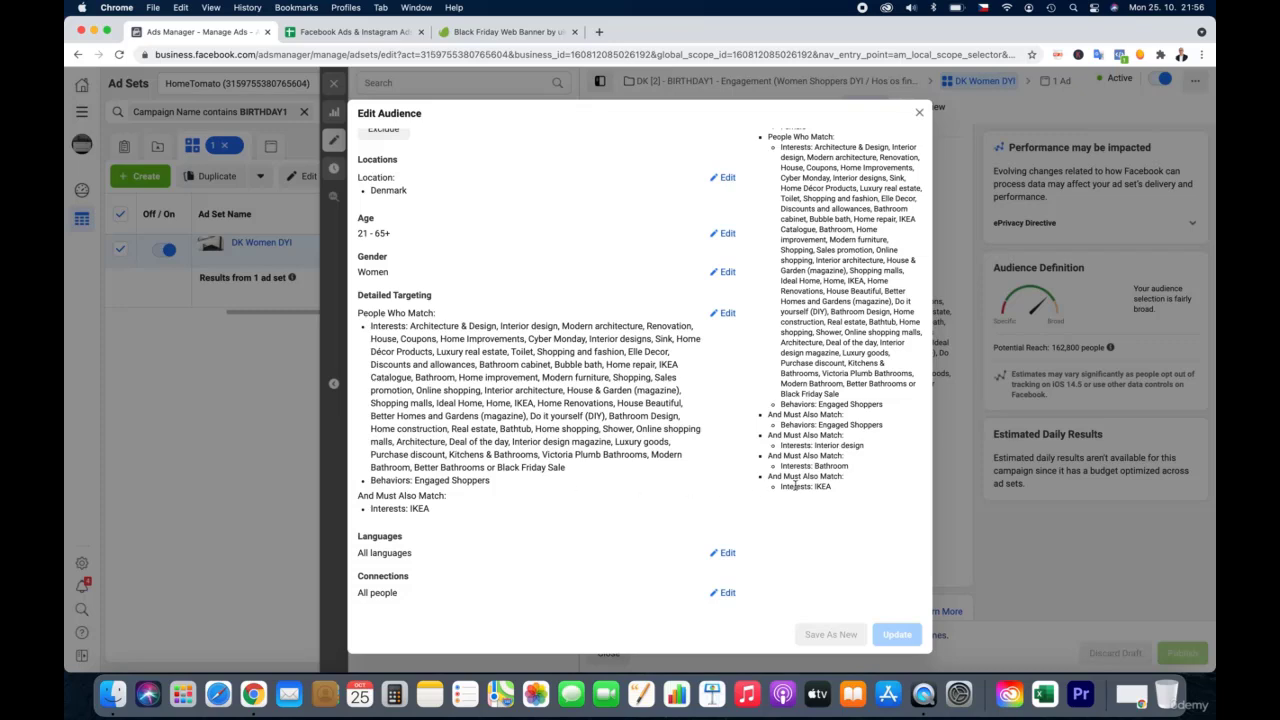
scroll(690, 490, "up", 3)
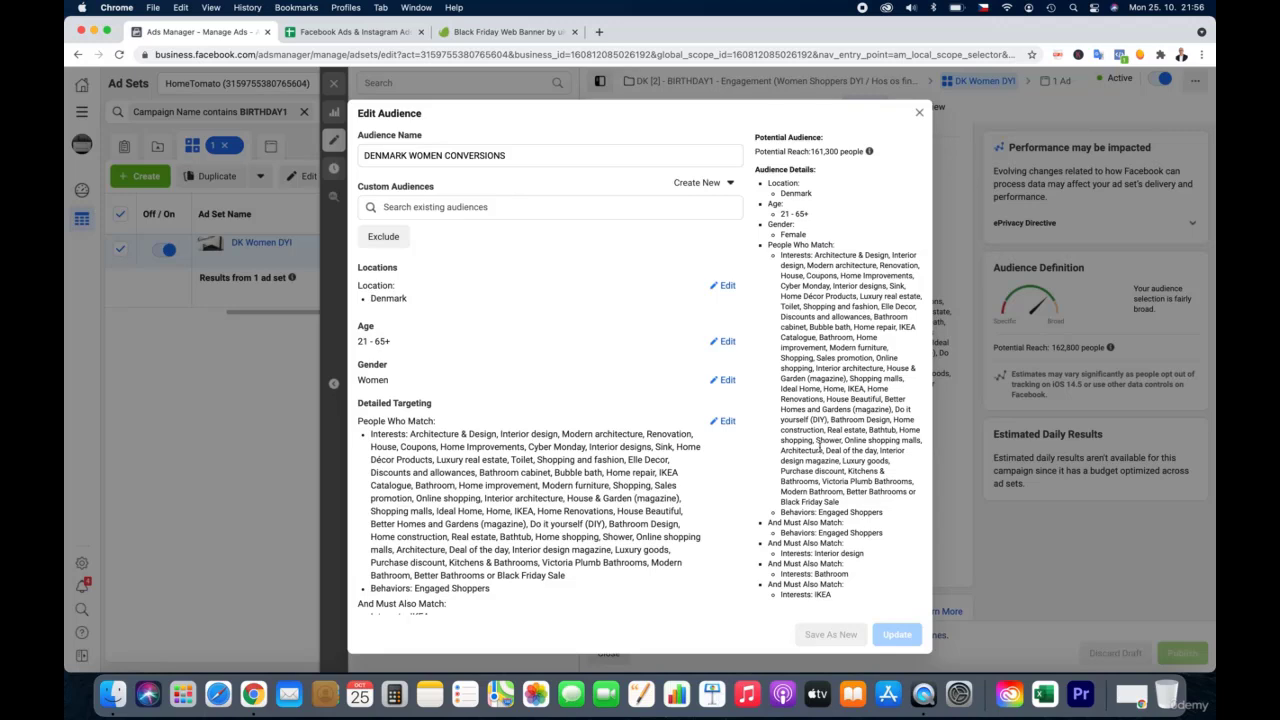
scroll(816, 450, "down", 3)
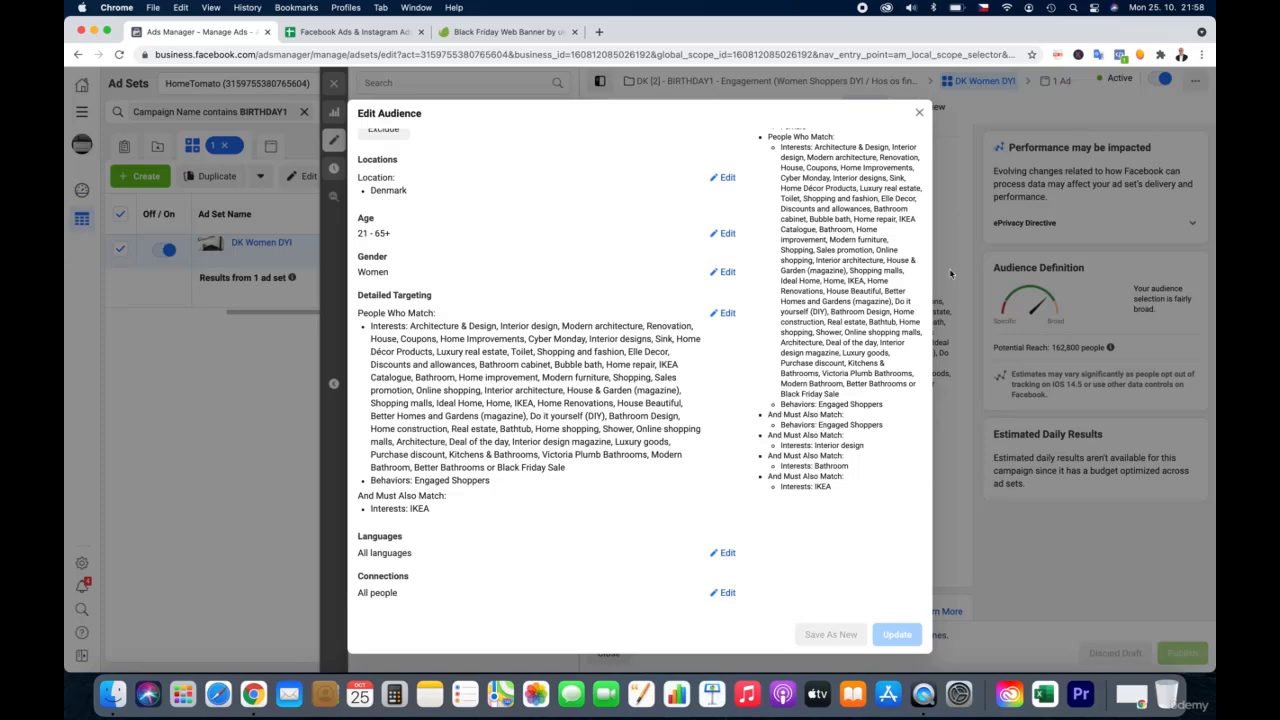
left_click(918, 117)
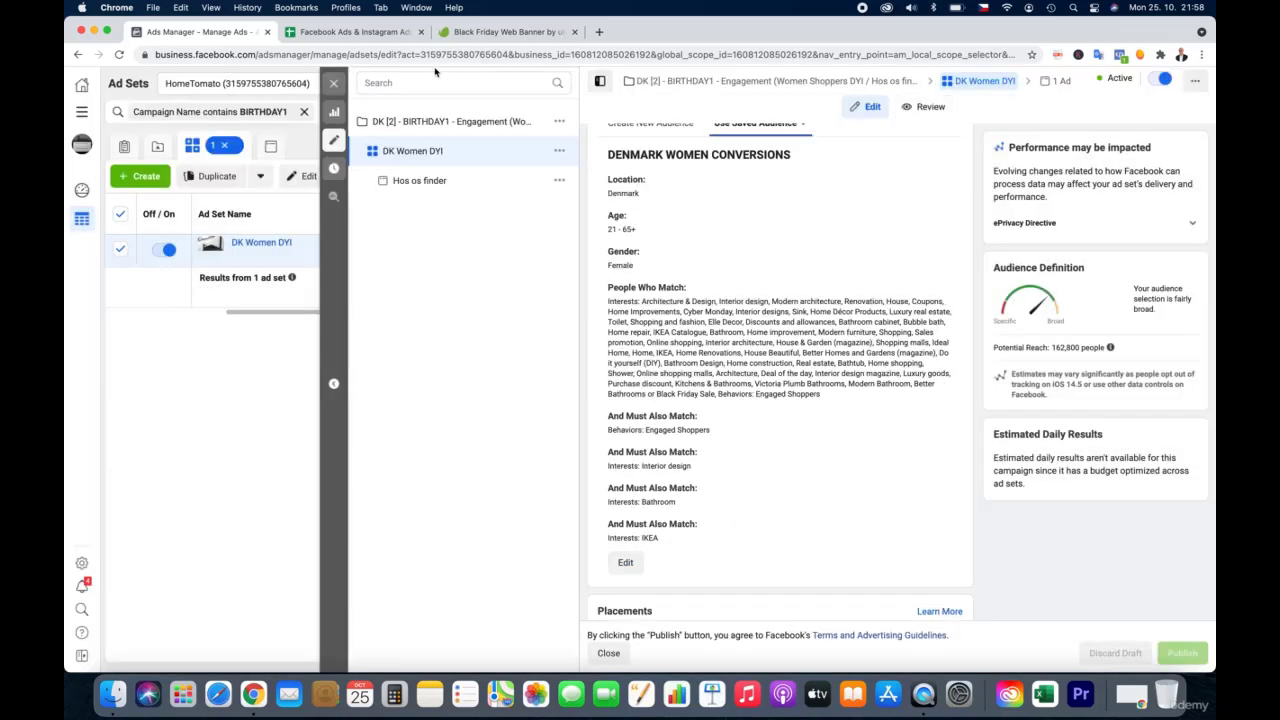
left_click(337, 82)
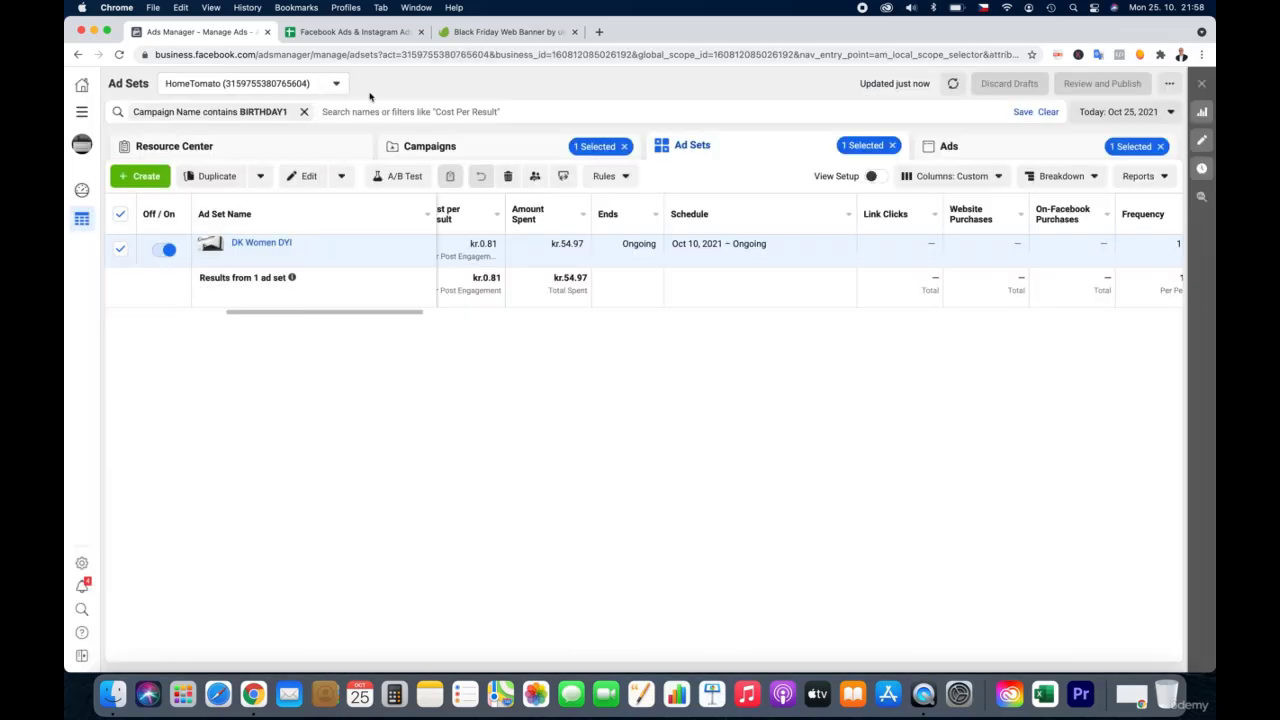
Open the BIRTHDAY1 Reach campaign for Men Shoppers Broad, review its ad set's saved audience, and return to the campaign list
left_click(496, 147)
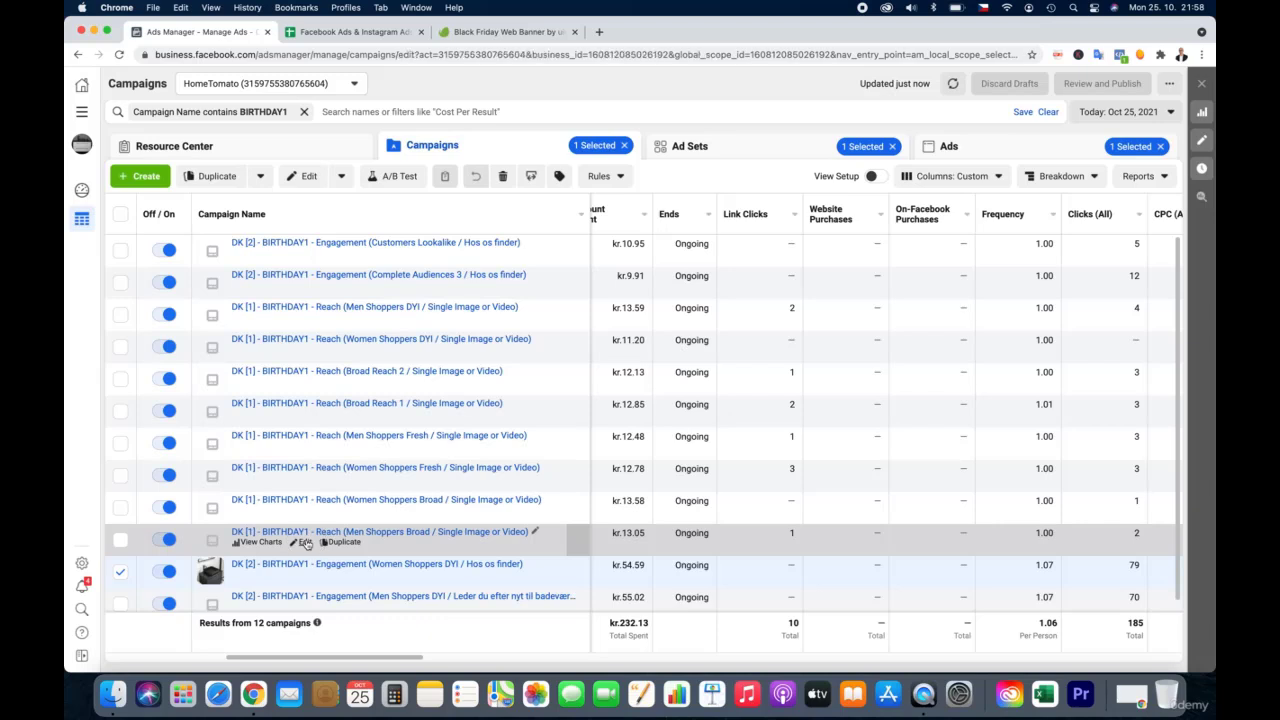
left_click(303, 542)
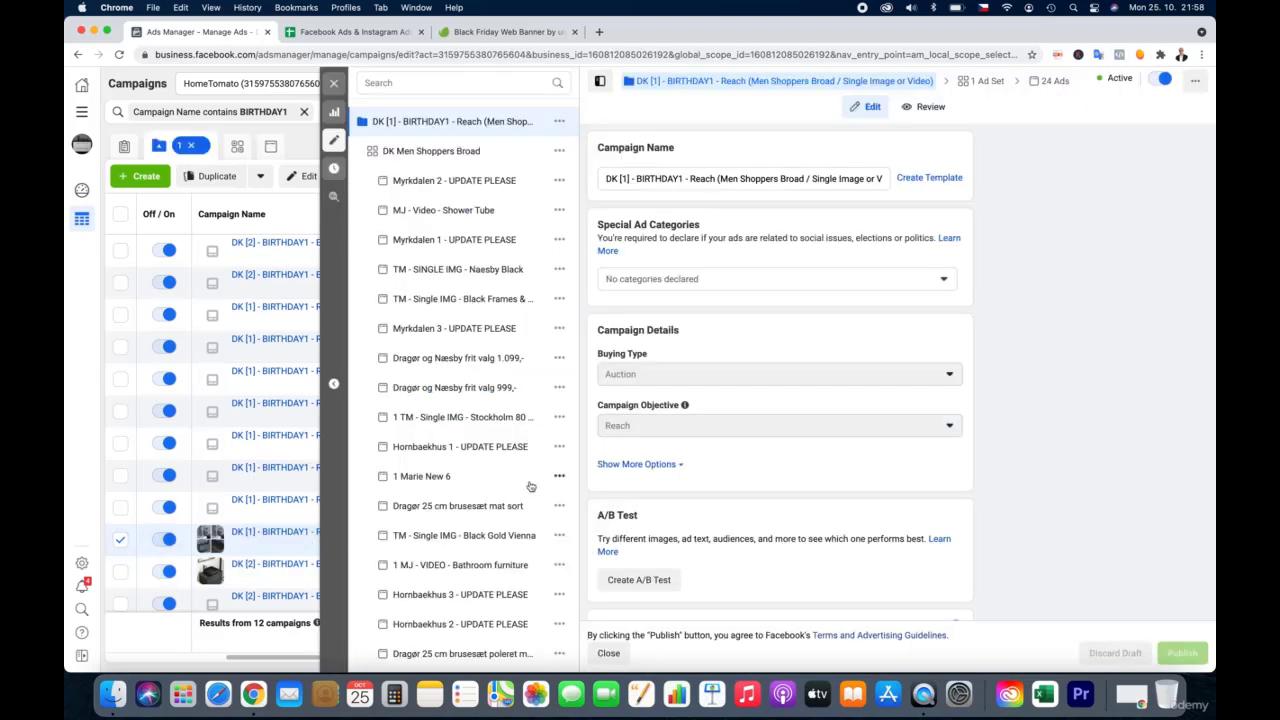
left_click(474, 161)
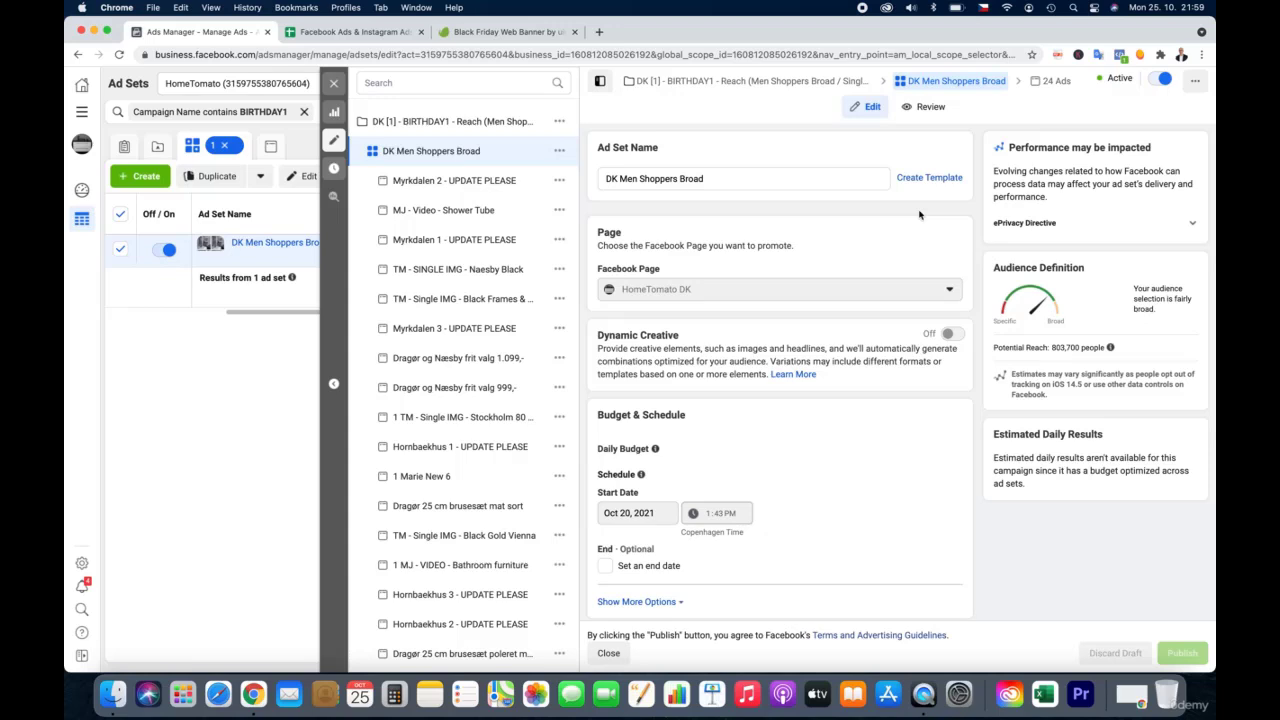
scroll(919, 215, "down", 5)
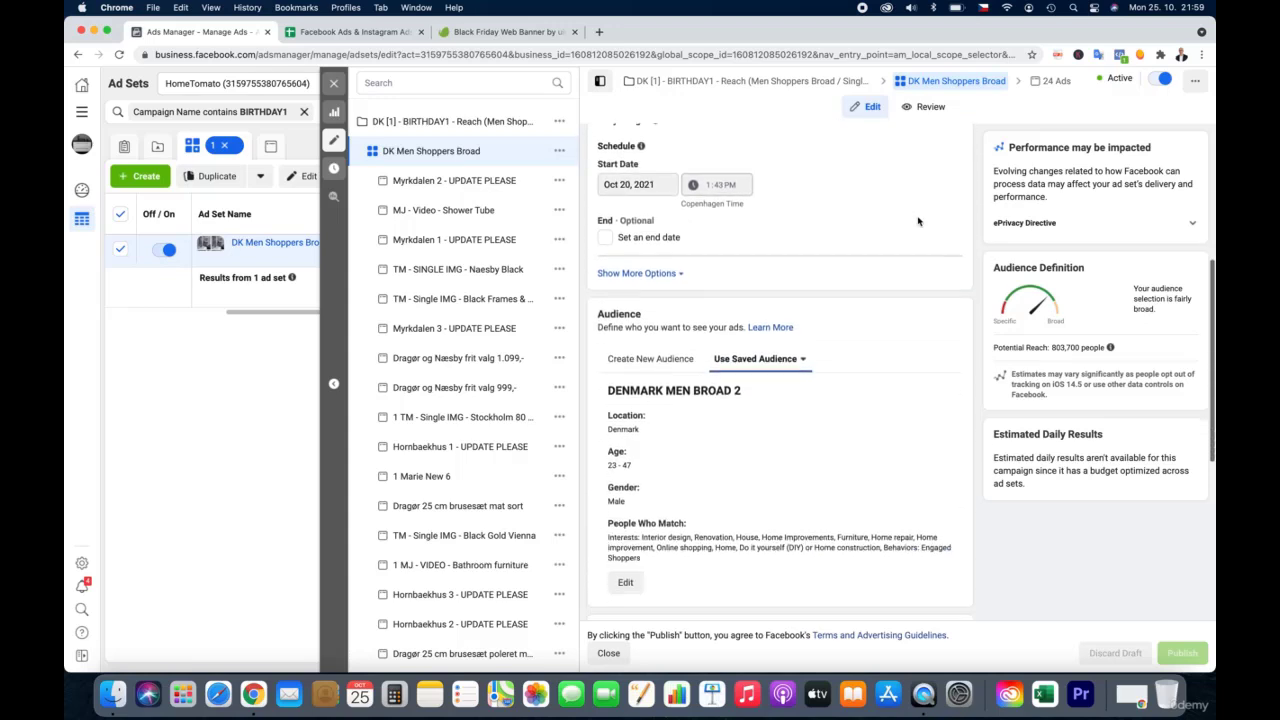
scroll(919, 221, "down", 2)
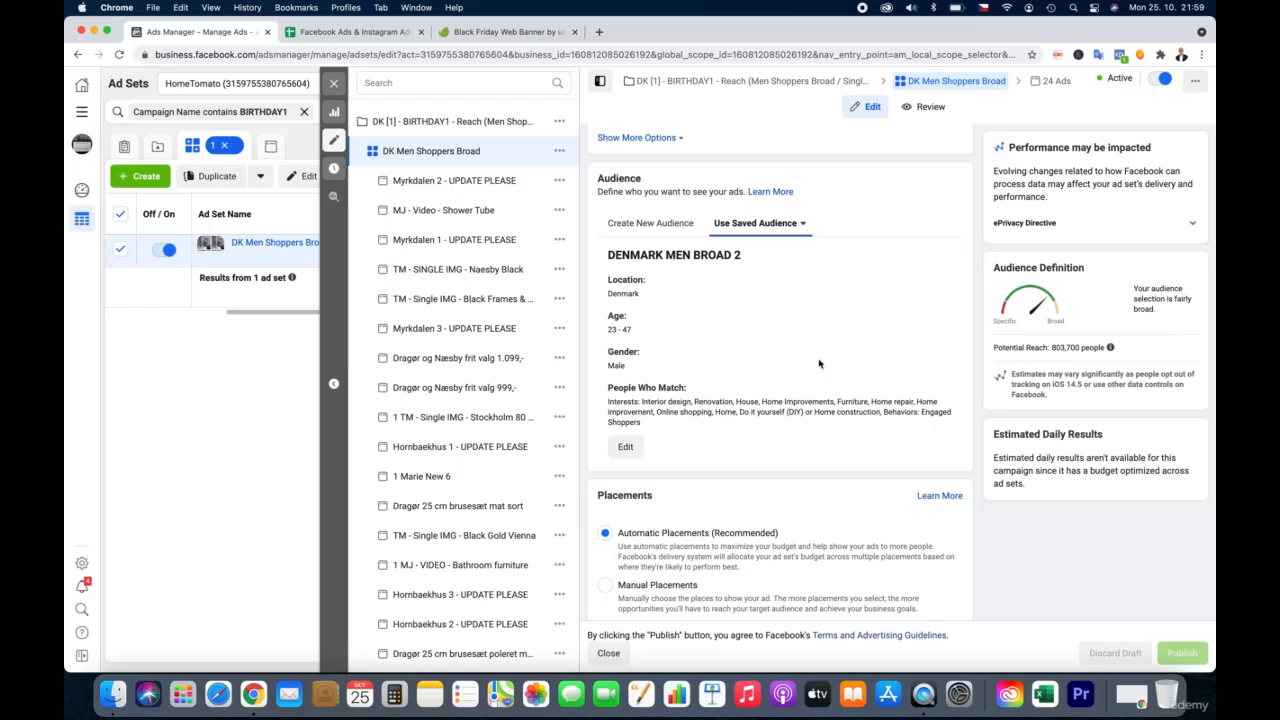
left_click(334, 83)
left_click(446, 148)
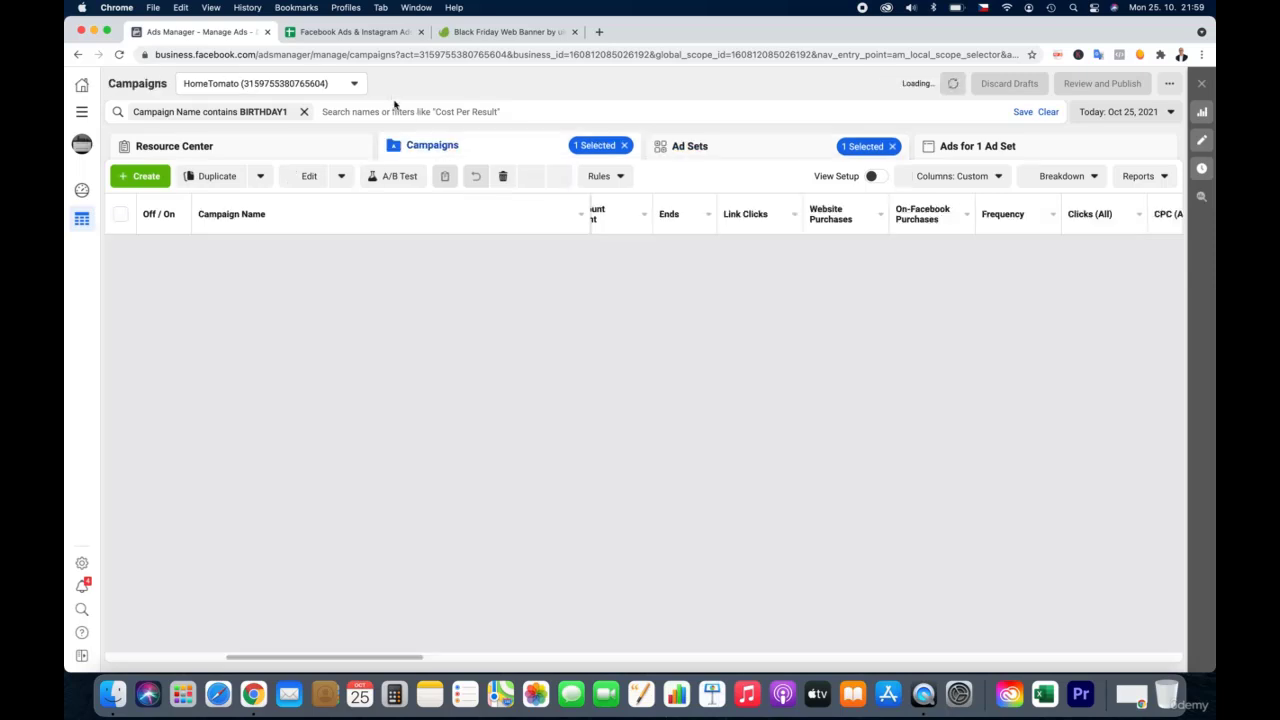
left_click(396, 109)
type("engagment")
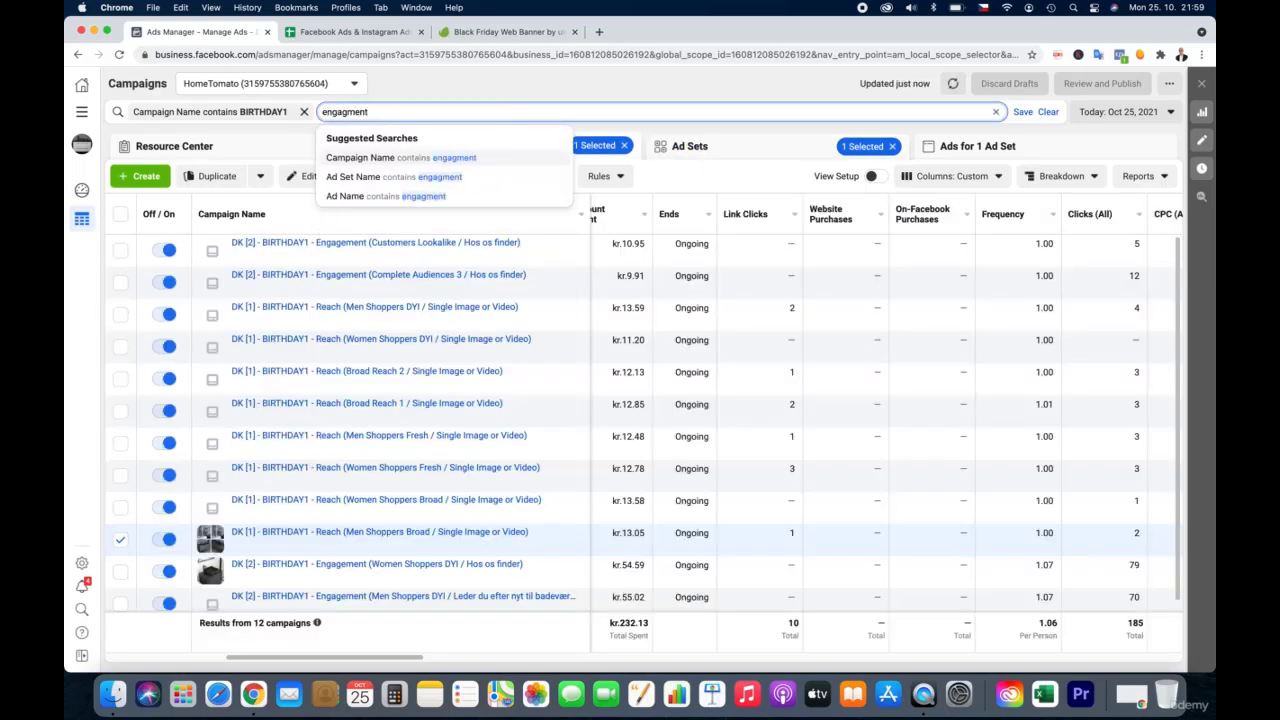
left_click(404, 160)
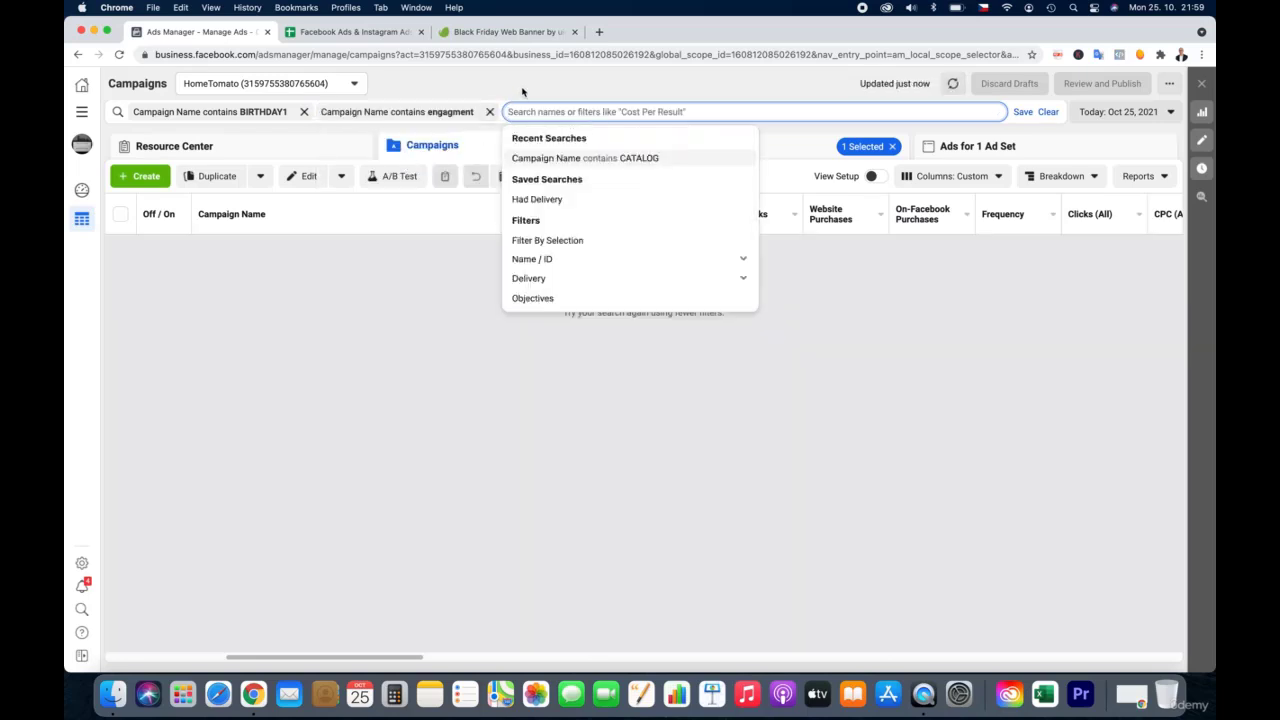
left_click(489, 111)
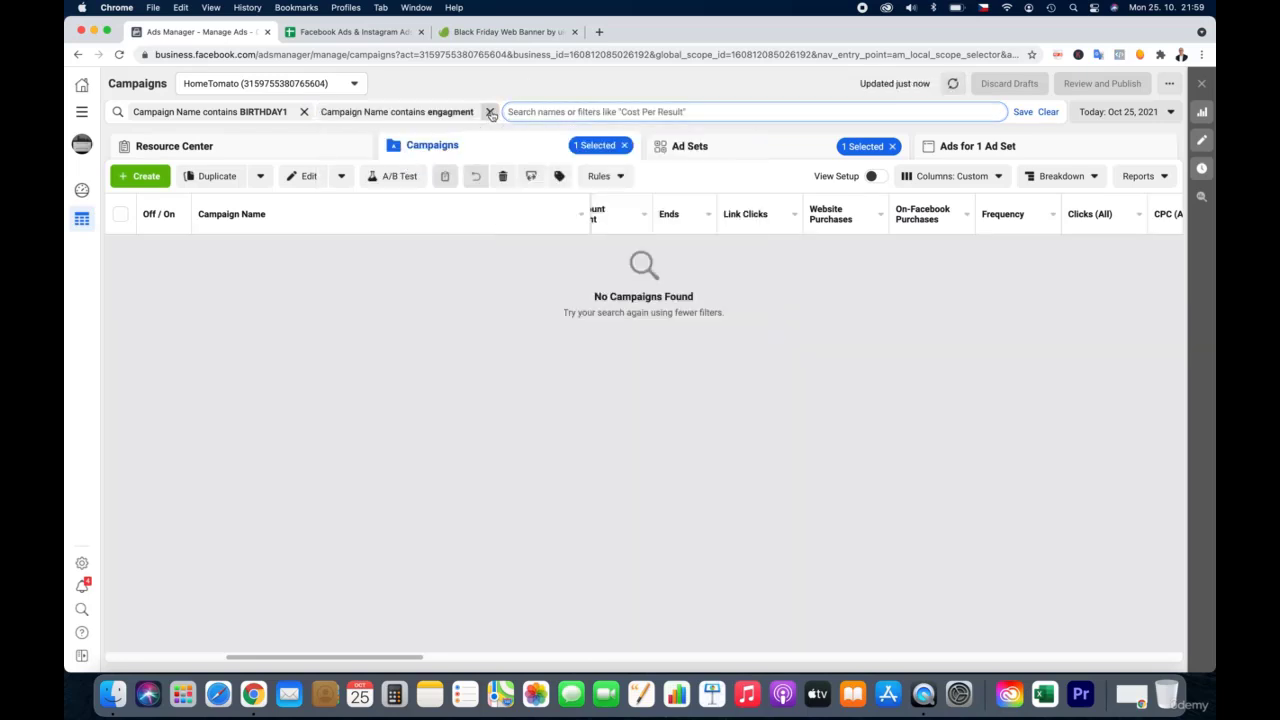
left_click(489, 111)
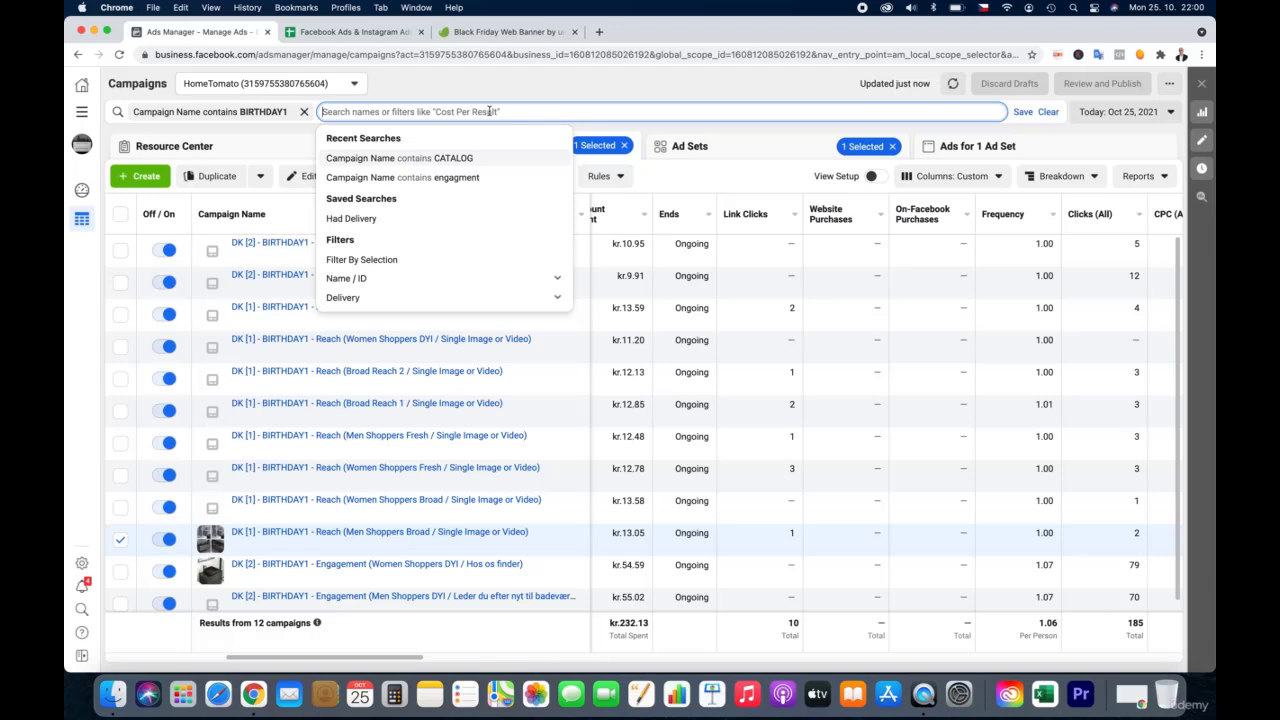
Filter the BIRTHDAY1 campaigns to those whose campaign name contains "engagement"
type("engage")
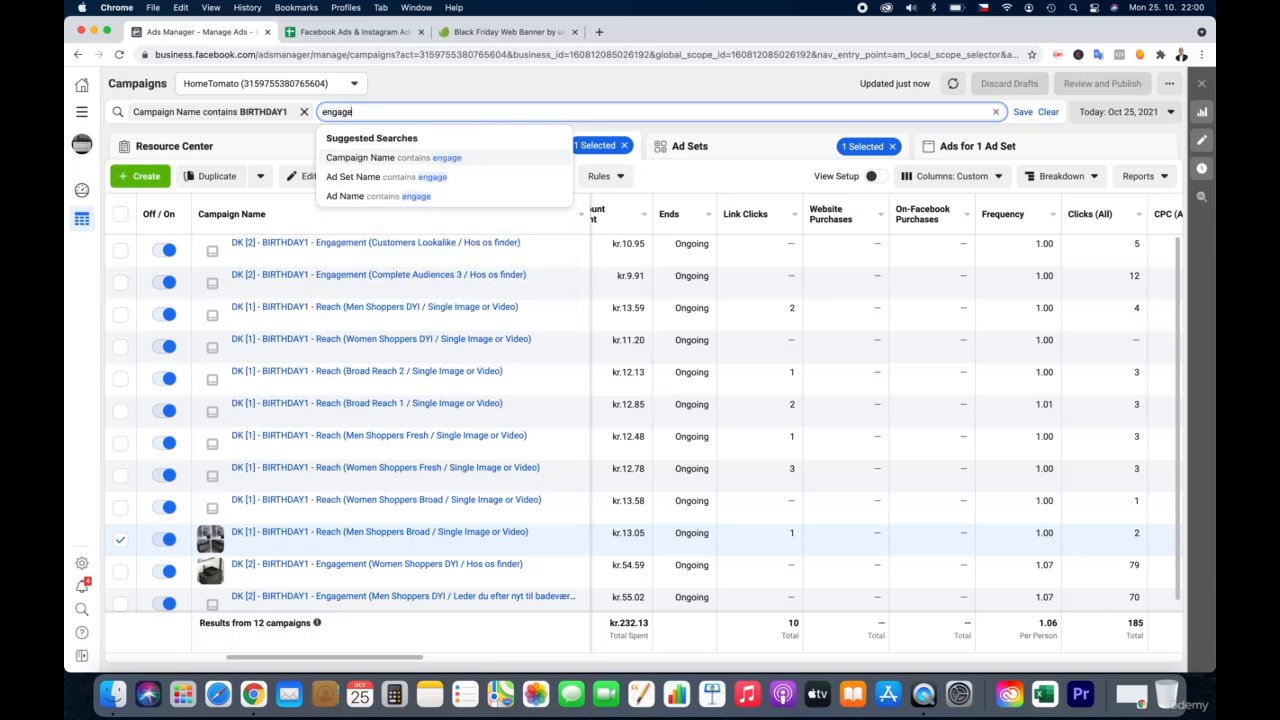
type("ment")
left_click(470, 158)
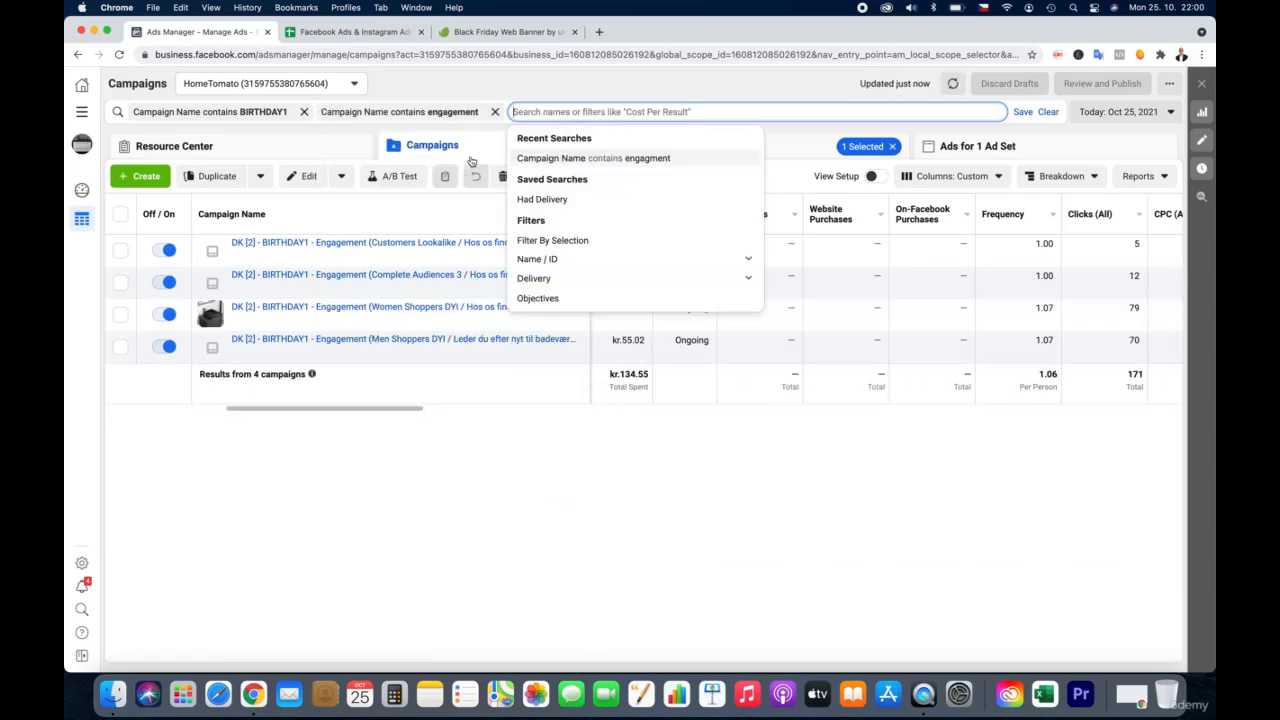
left_click(499, 80)
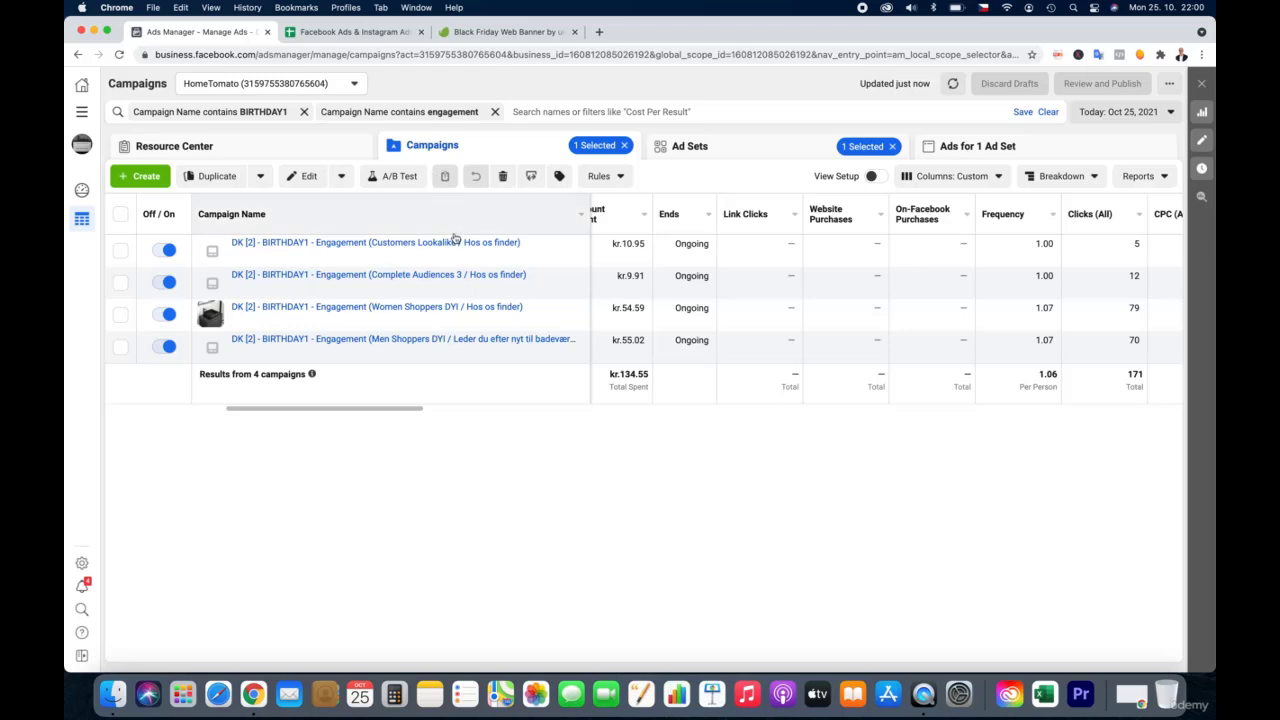
Remove the engagement name filter and examine the click, cart, purchase and conversion value columns for all BIRTHDAY1 campaigns
left_click(495, 112)
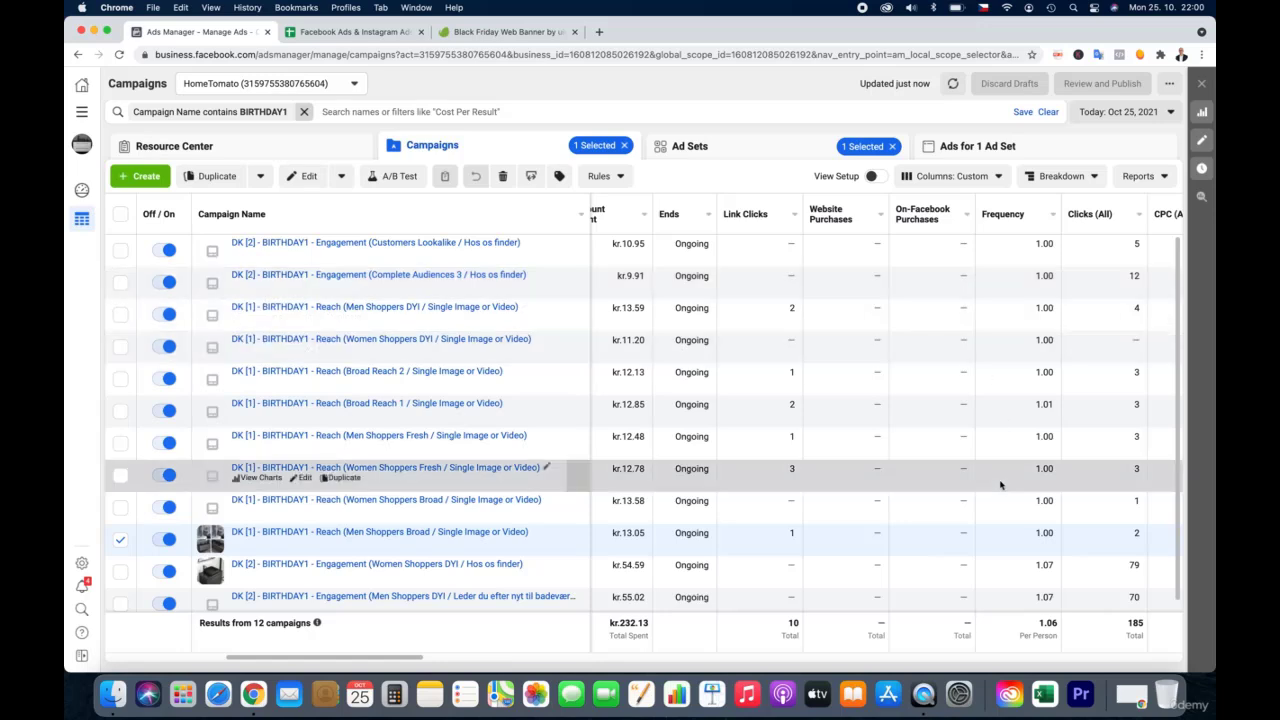
scroll(1000, 485, "right", 5)
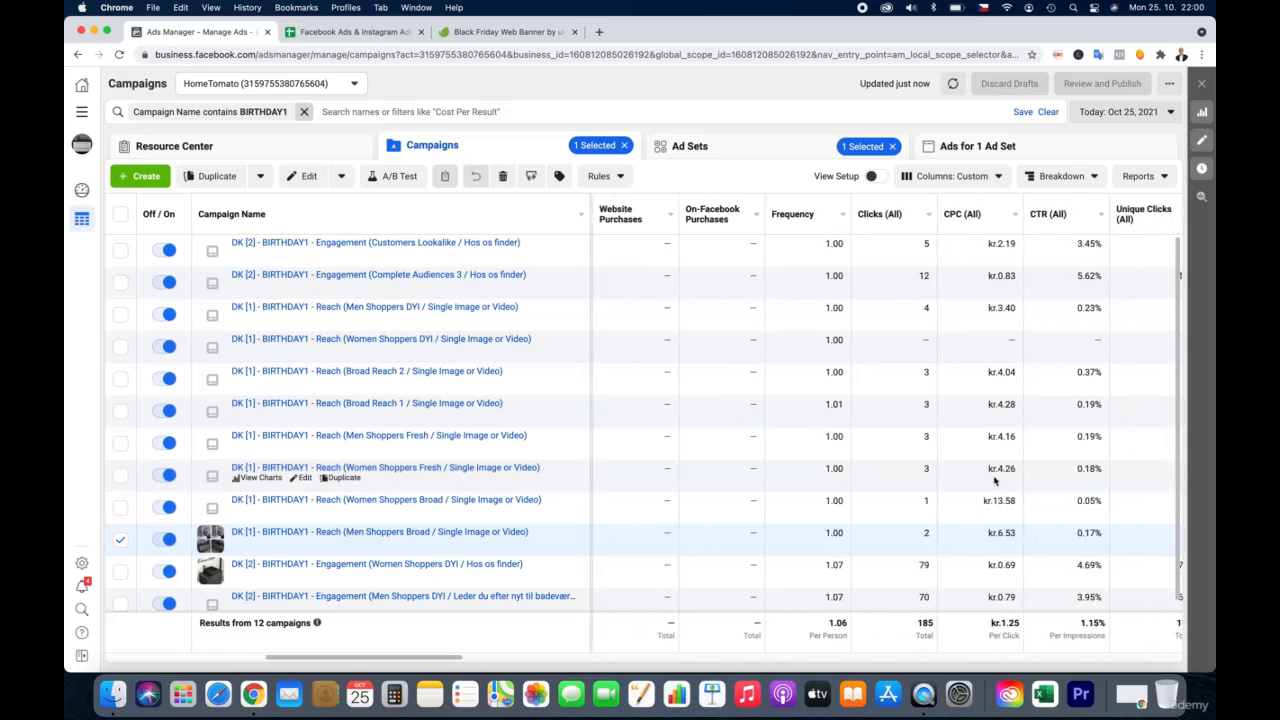
scroll(994, 481, "right", 5)
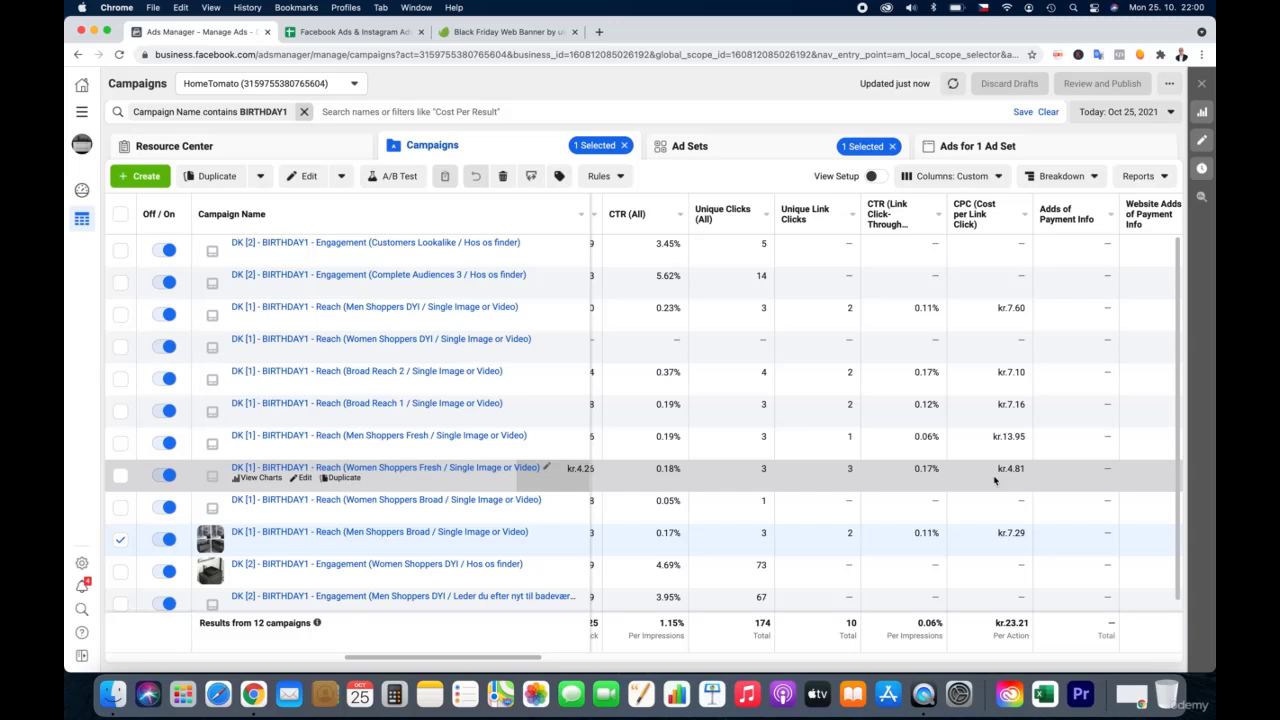
scroll(994, 481, "right", 10)
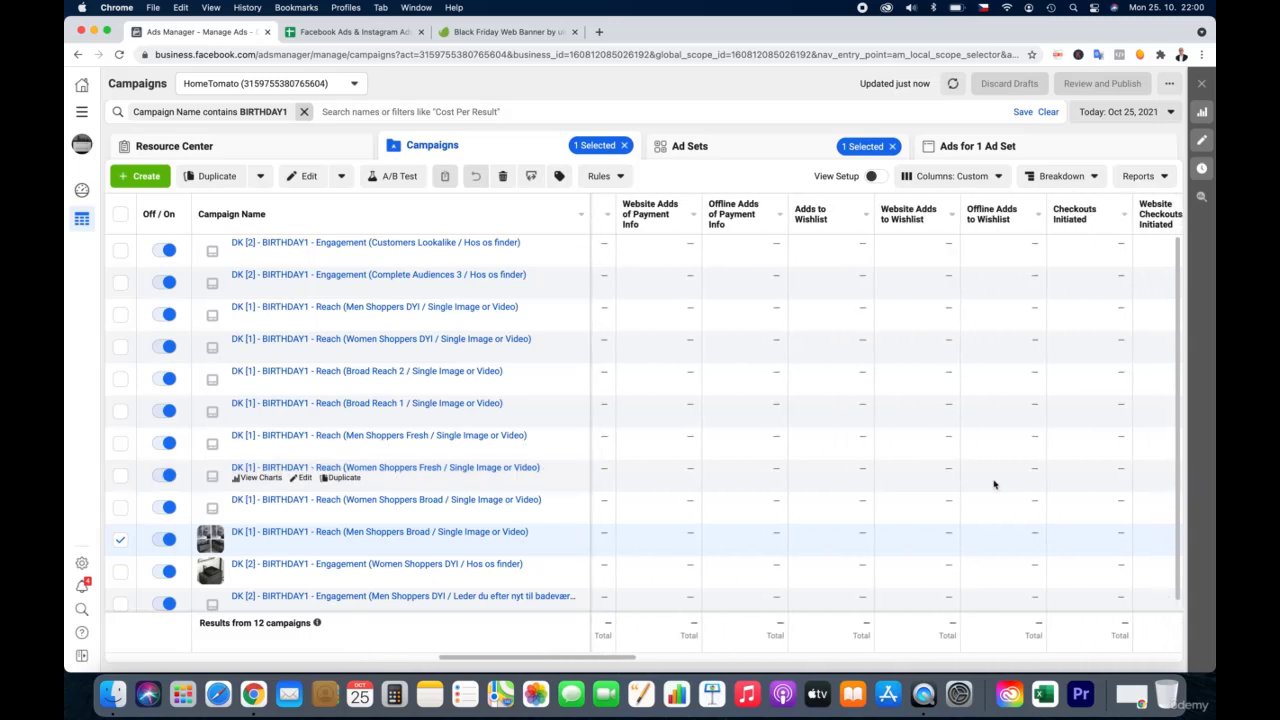
scroll(994, 484, "right", 10)
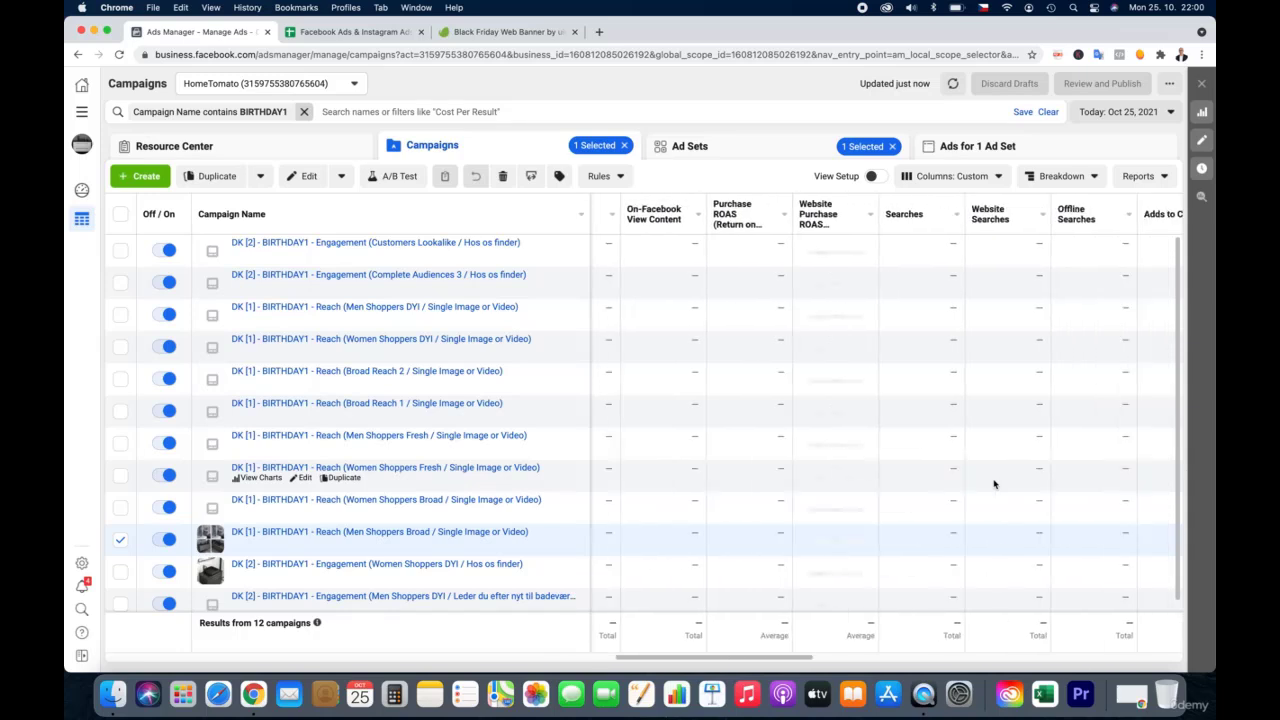
scroll(994, 484, "right", 10)
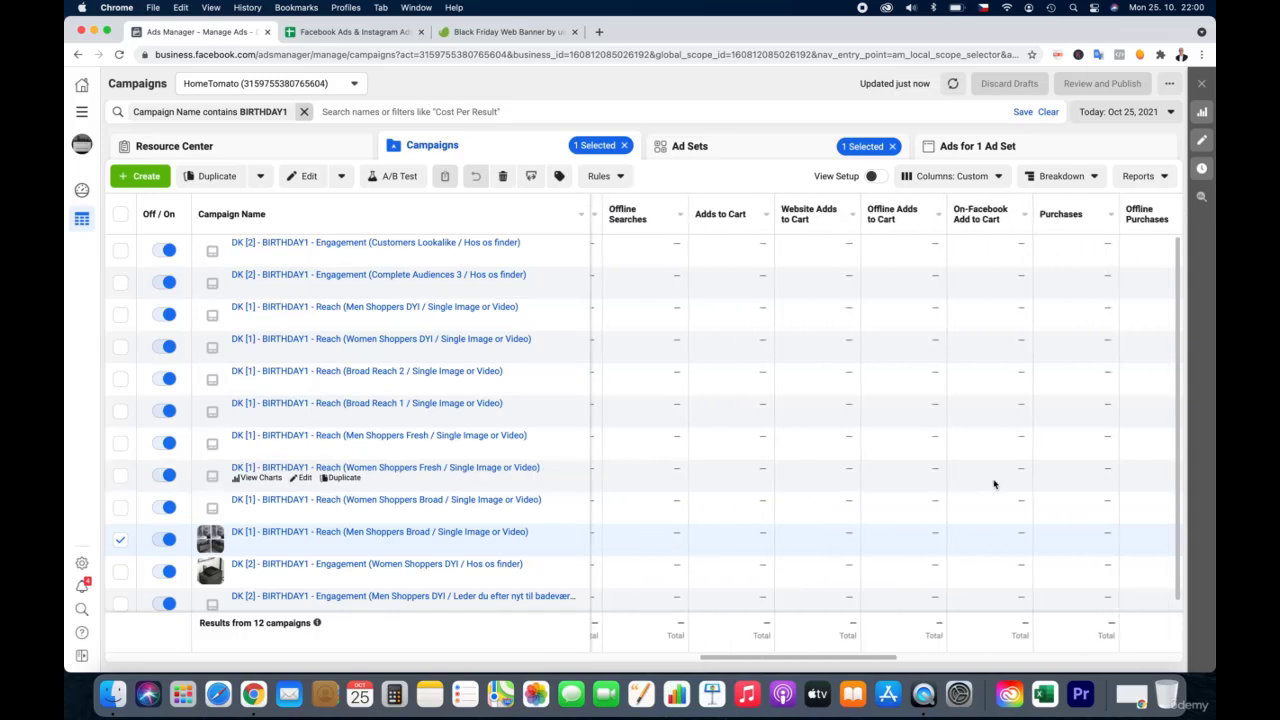
scroll(993, 485, "right", 8)
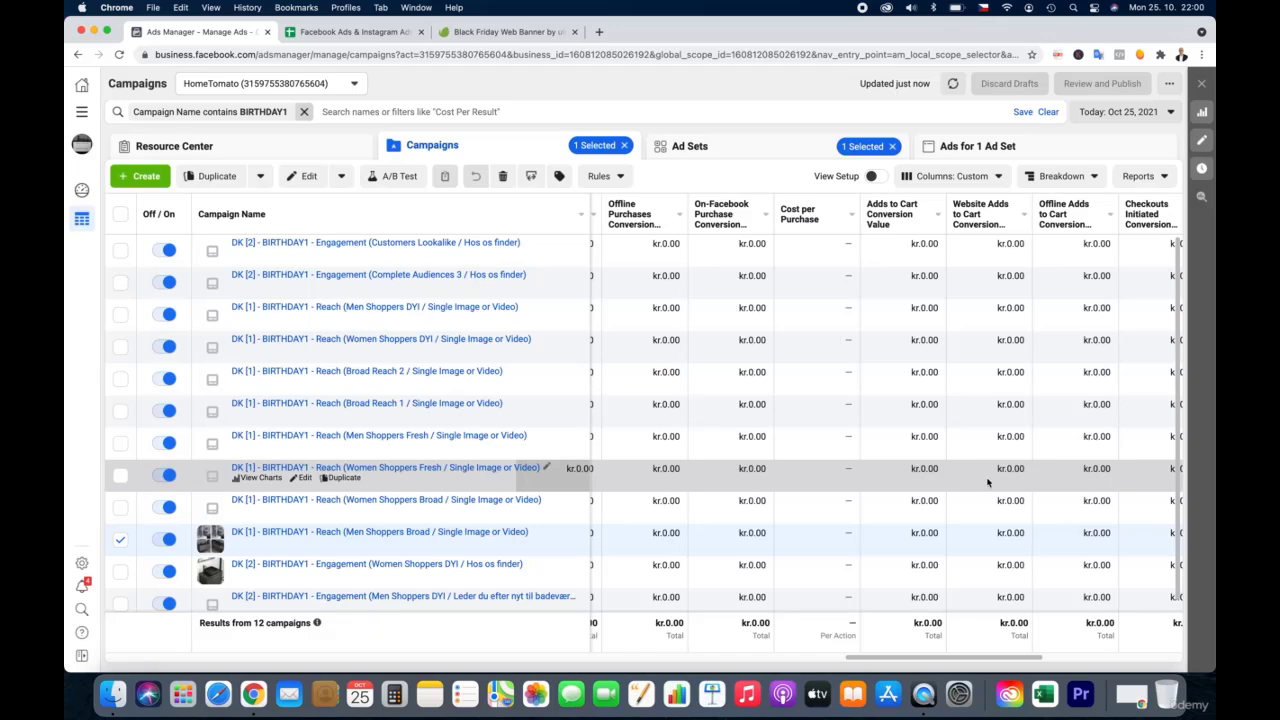
Examine the cart and checkout conversion value columns for the BIRTHDAY1 campaigns, and return to the delivery and budget columns
scroll(988, 483, "right", 5)
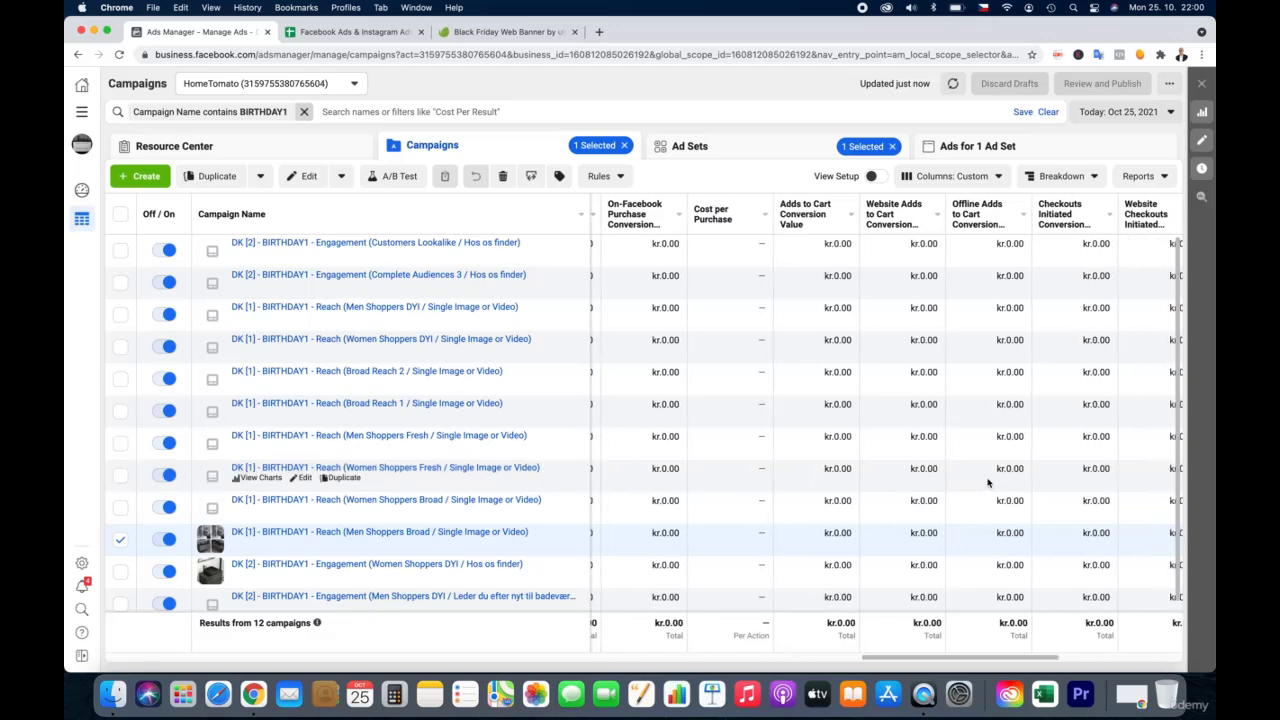
scroll(988, 483, "right", 2)
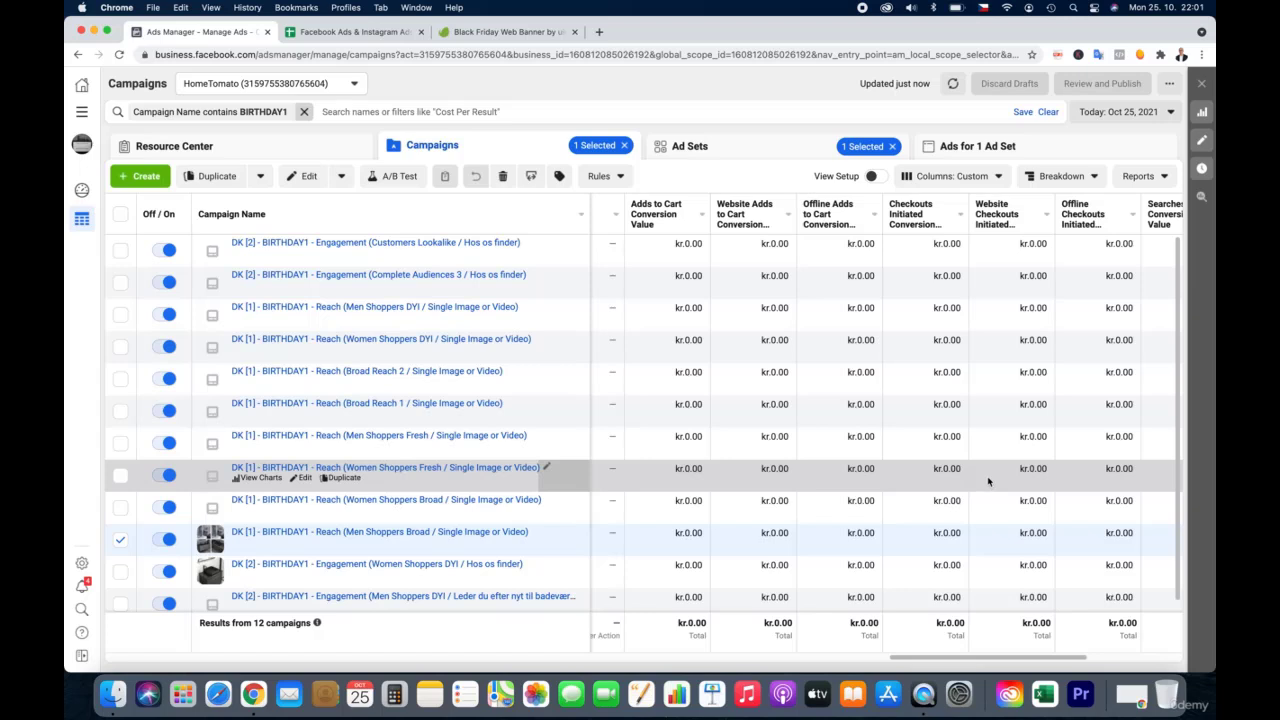
scroll(988, 482, "left", 10)
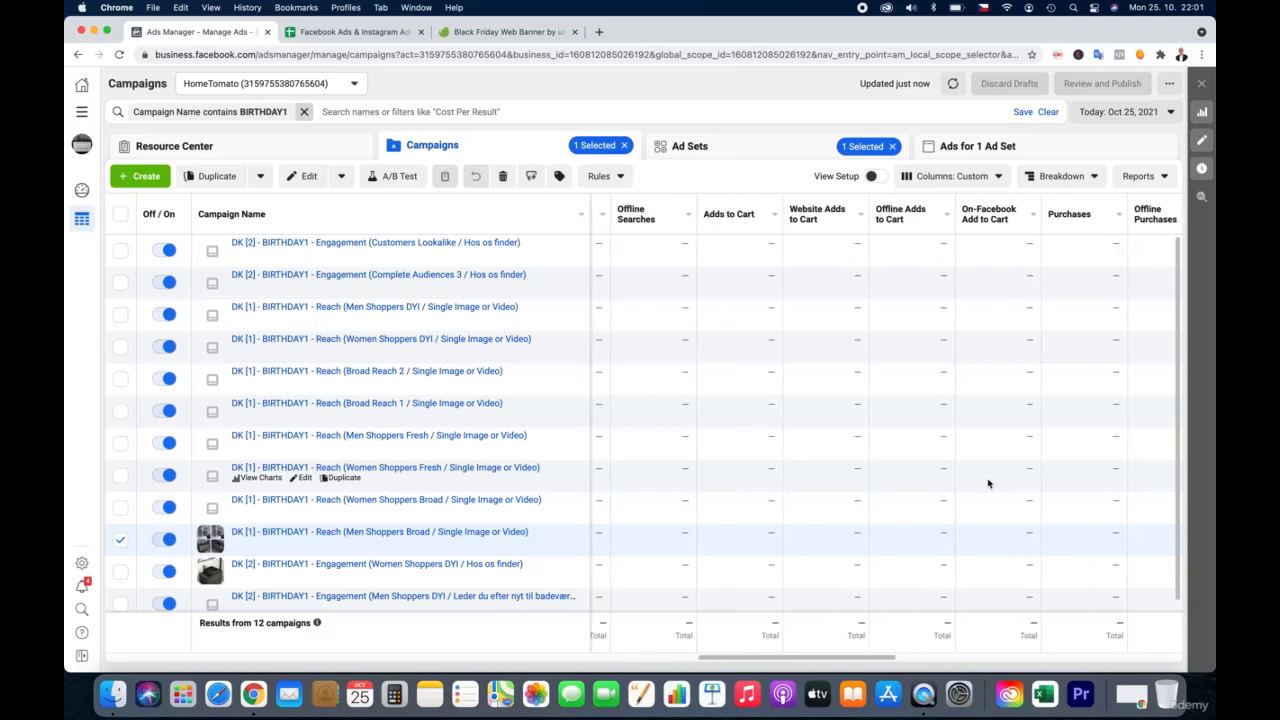
scroll(988, 483, "left", 15)
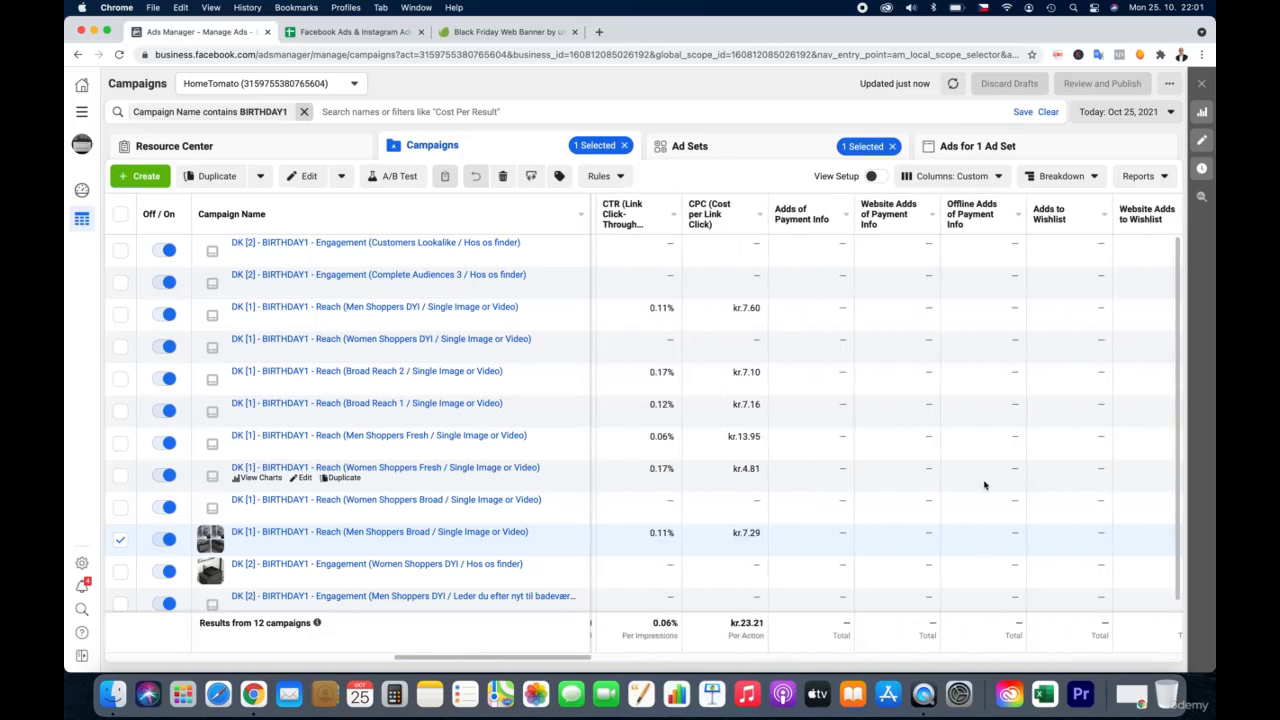
scroll(984, 485, "left", 15)
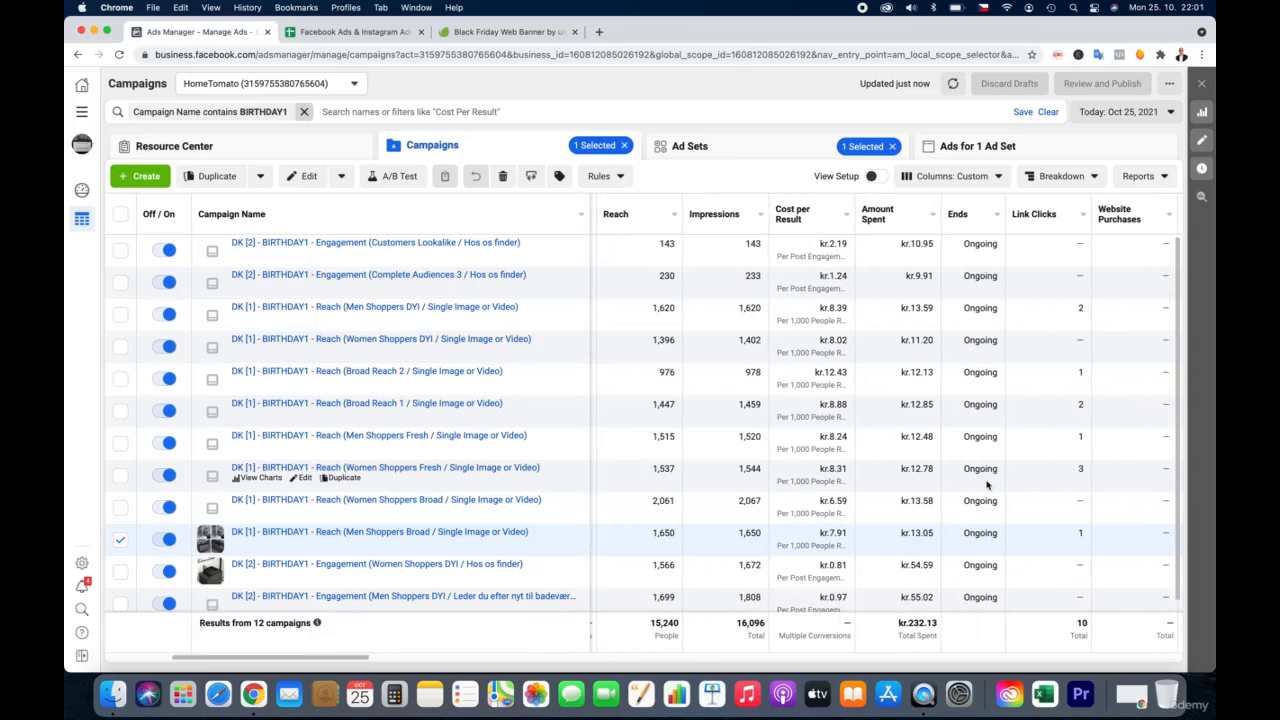
scroll(986, 485, "left", 10)
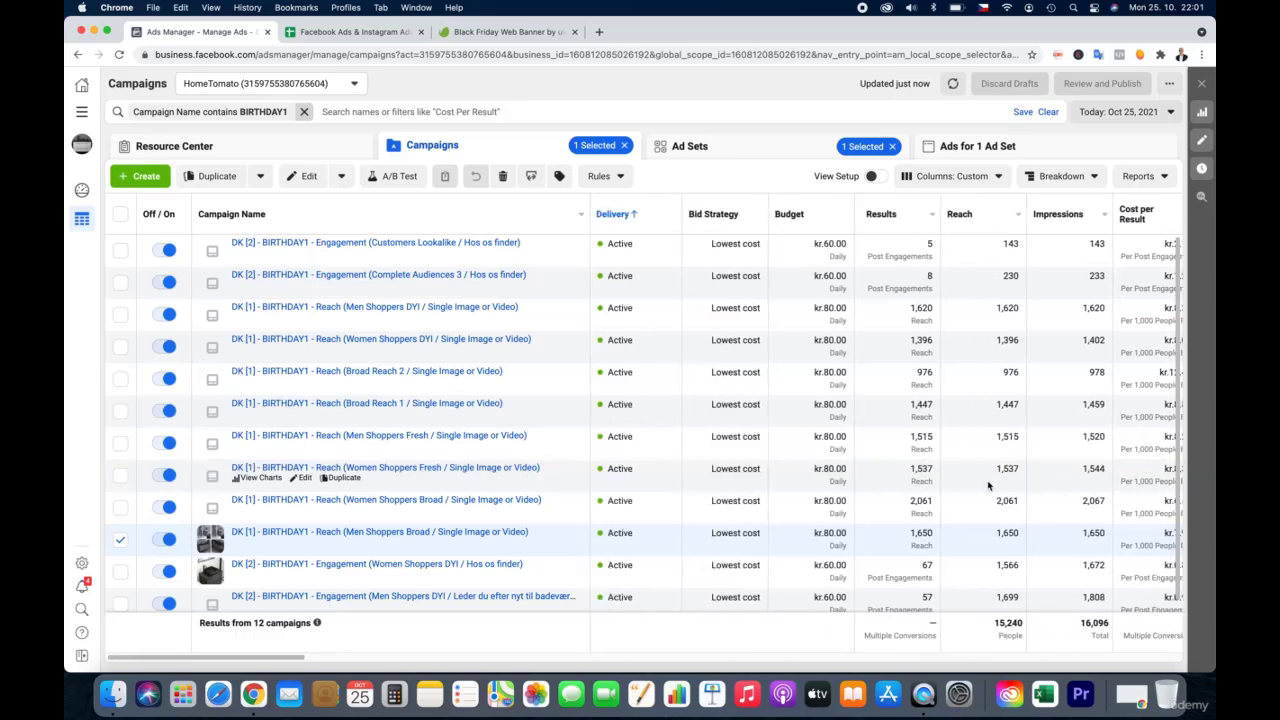
Open the BIRTHDAY1 Reach campaign for Women Shoppers Fresh and review its budget settings and the DK Women Shoppers Fresh ad set's saved audience
left_click(303, 478)
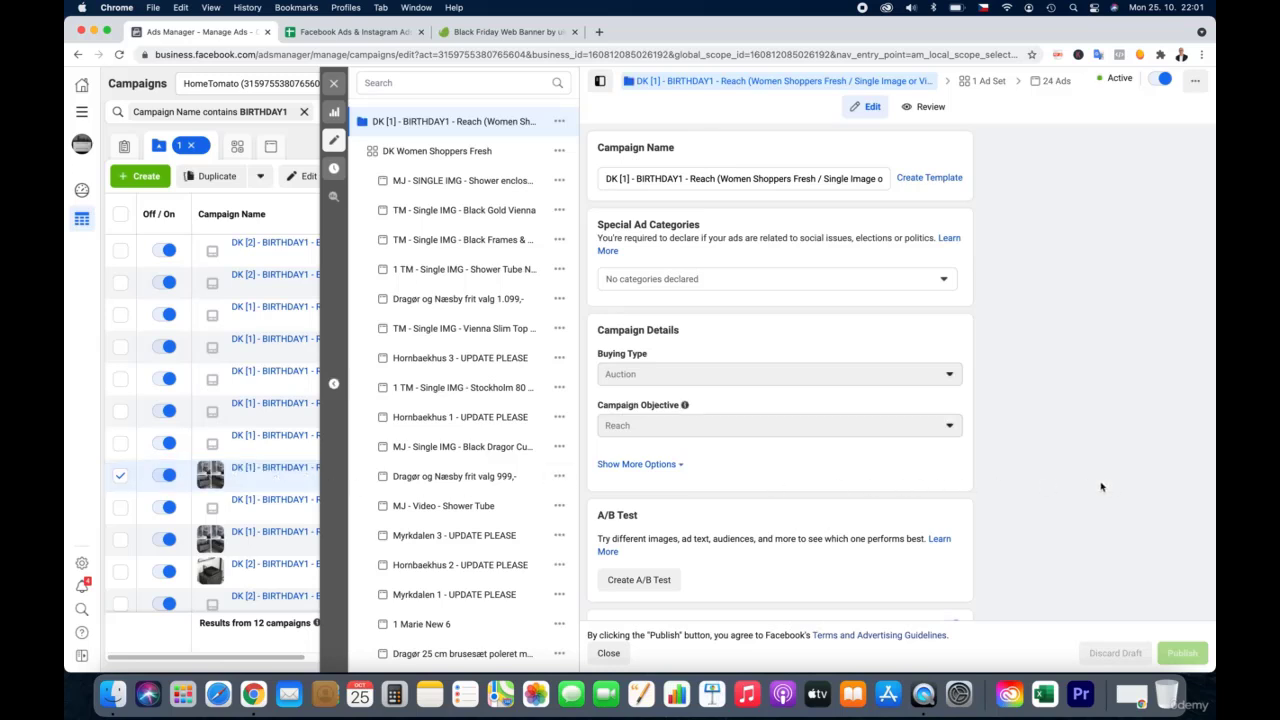
scroll(1100, 486, "down", 3)
scroll(1098, 486, "down", 1)
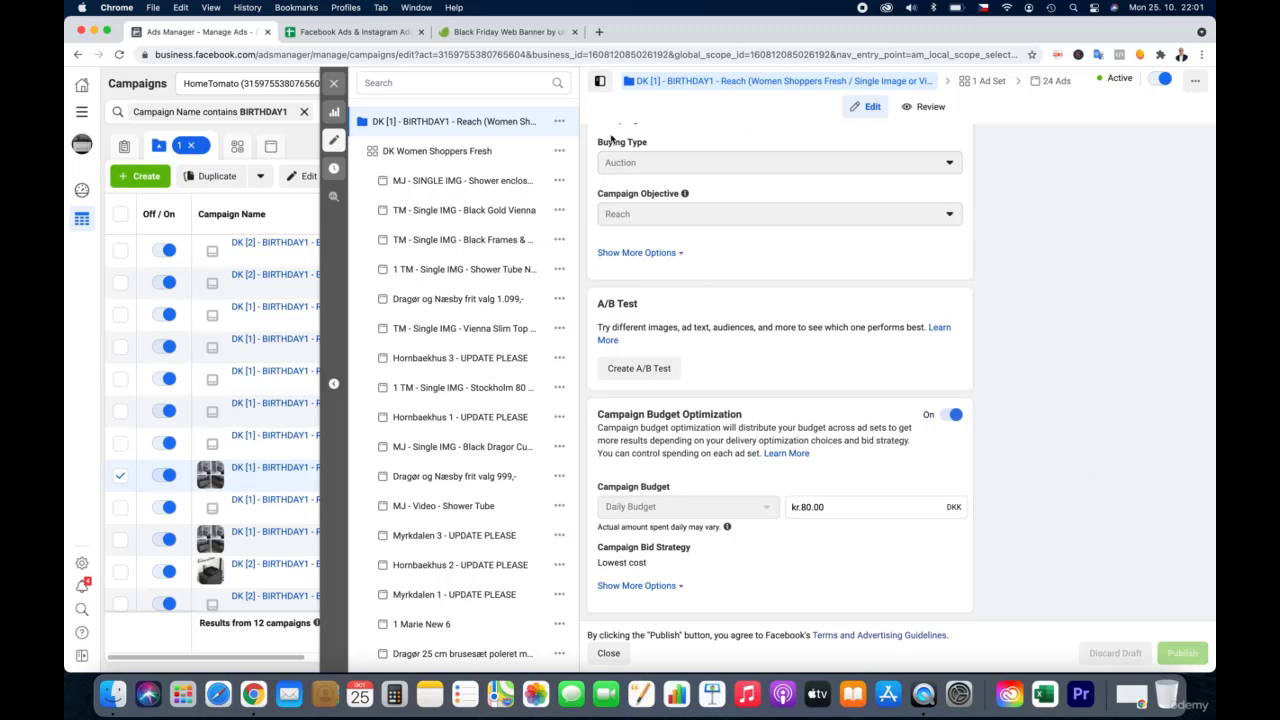
left_click(485, 154)
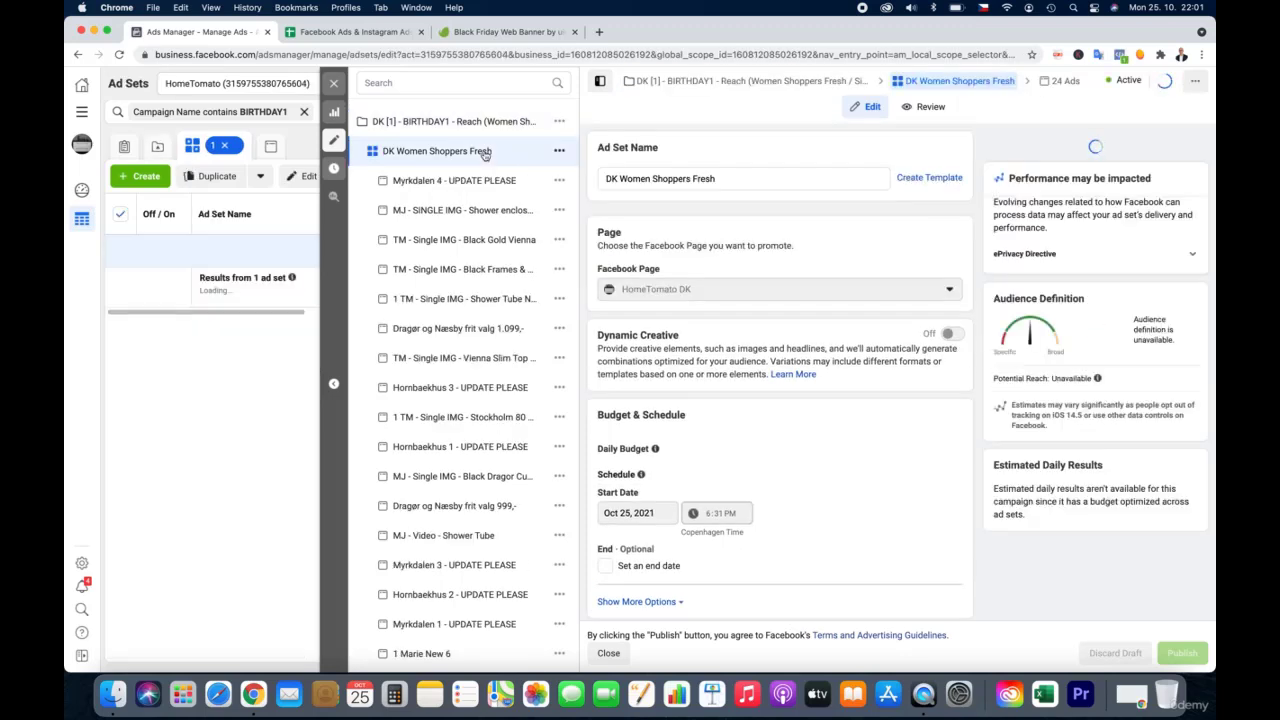
scroll(874, 438, "down", 5)
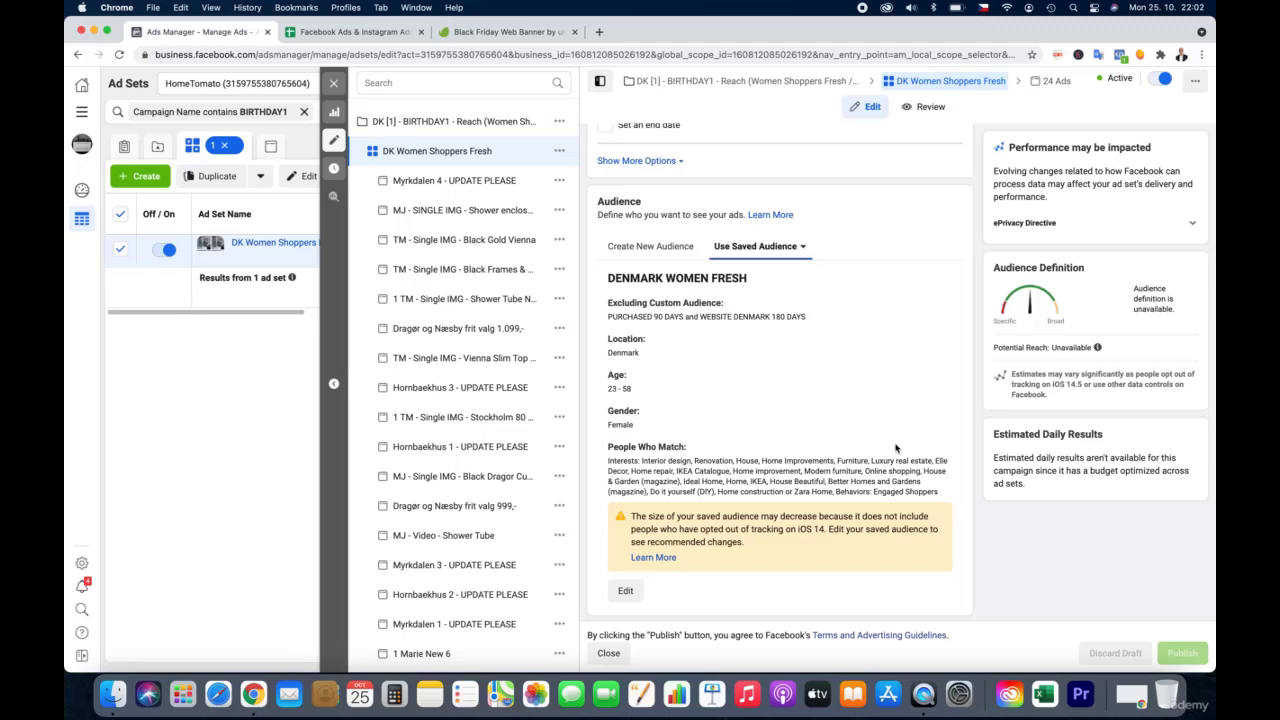
scroll(892, 450, "down", 2)
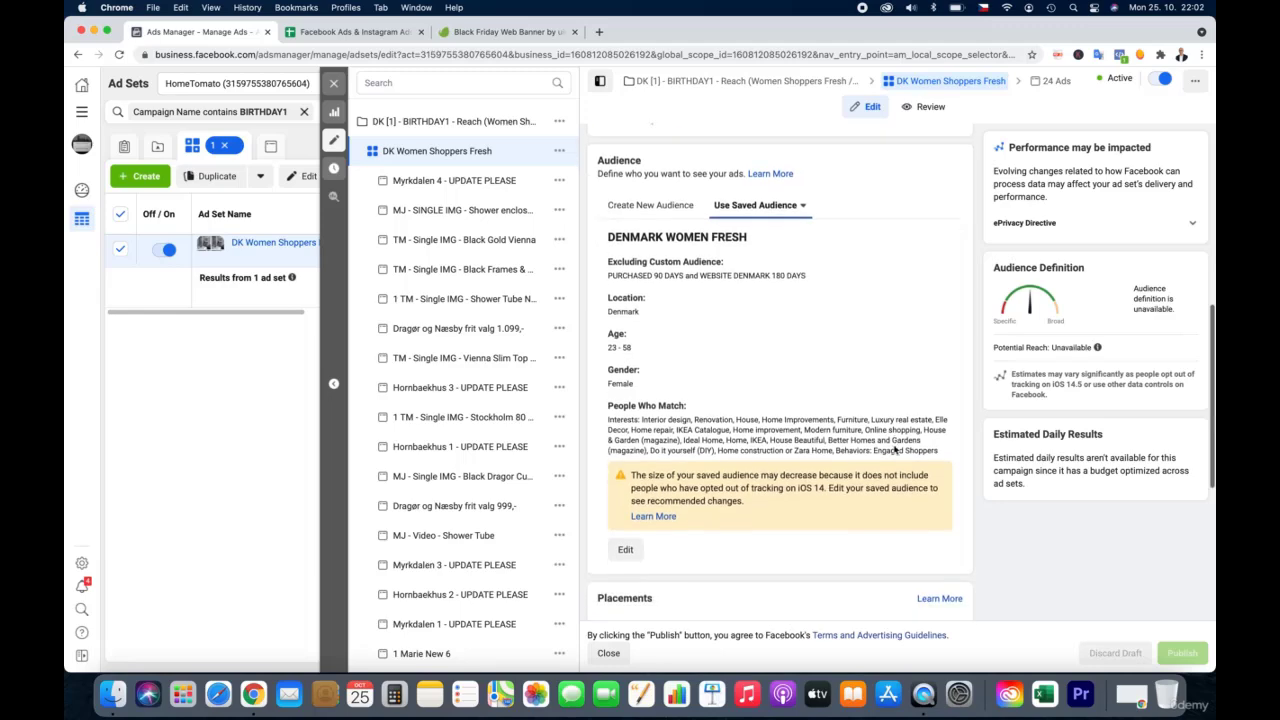
Open the DENMARK WOMEN FRESH audience for editing, review its exclusions and detailed targeting, and close it without changes
left_click(627, 511)
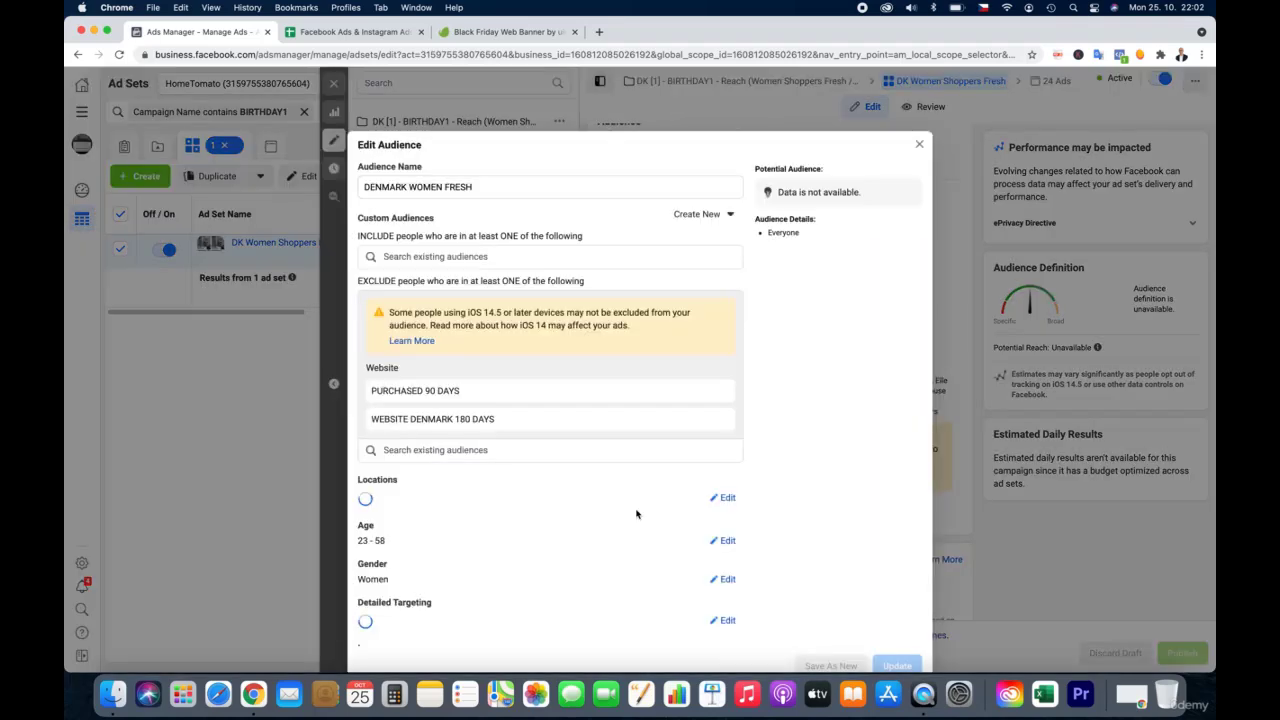
scroll(793, 527, "down", 4)
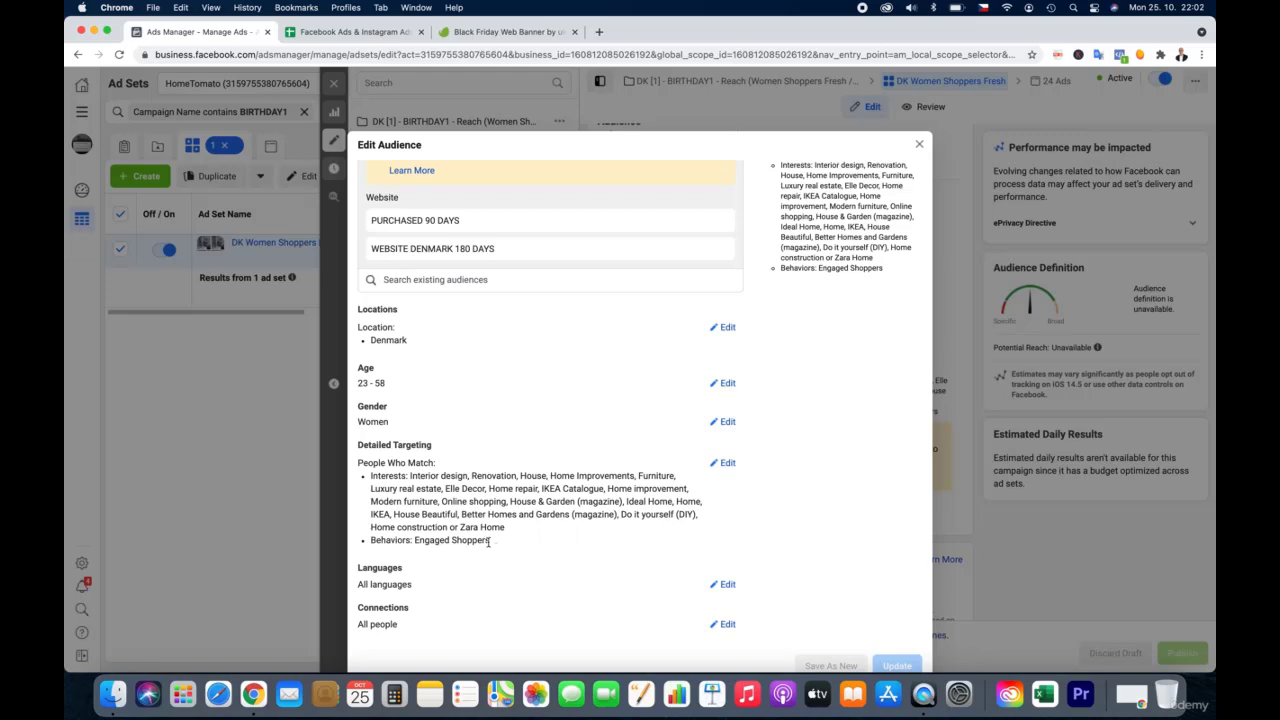
scroll(488, 541, "up", 4)
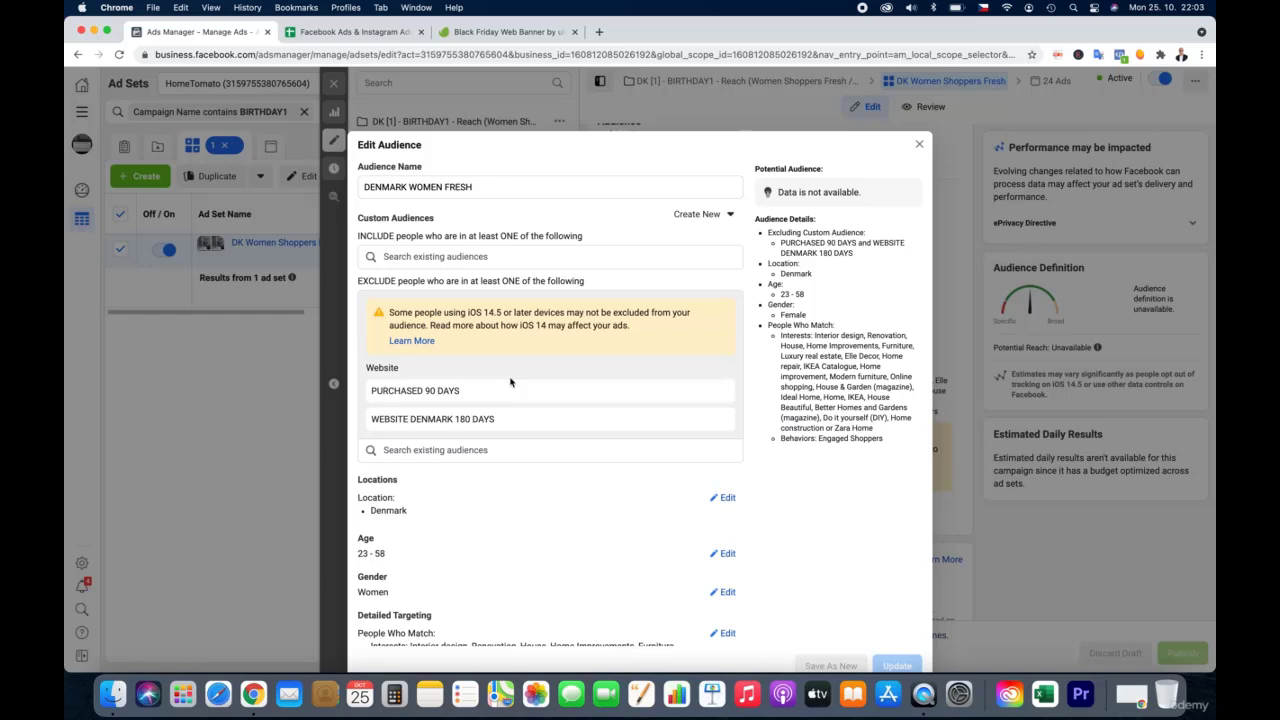
scroll(528, 391, "down", 4)
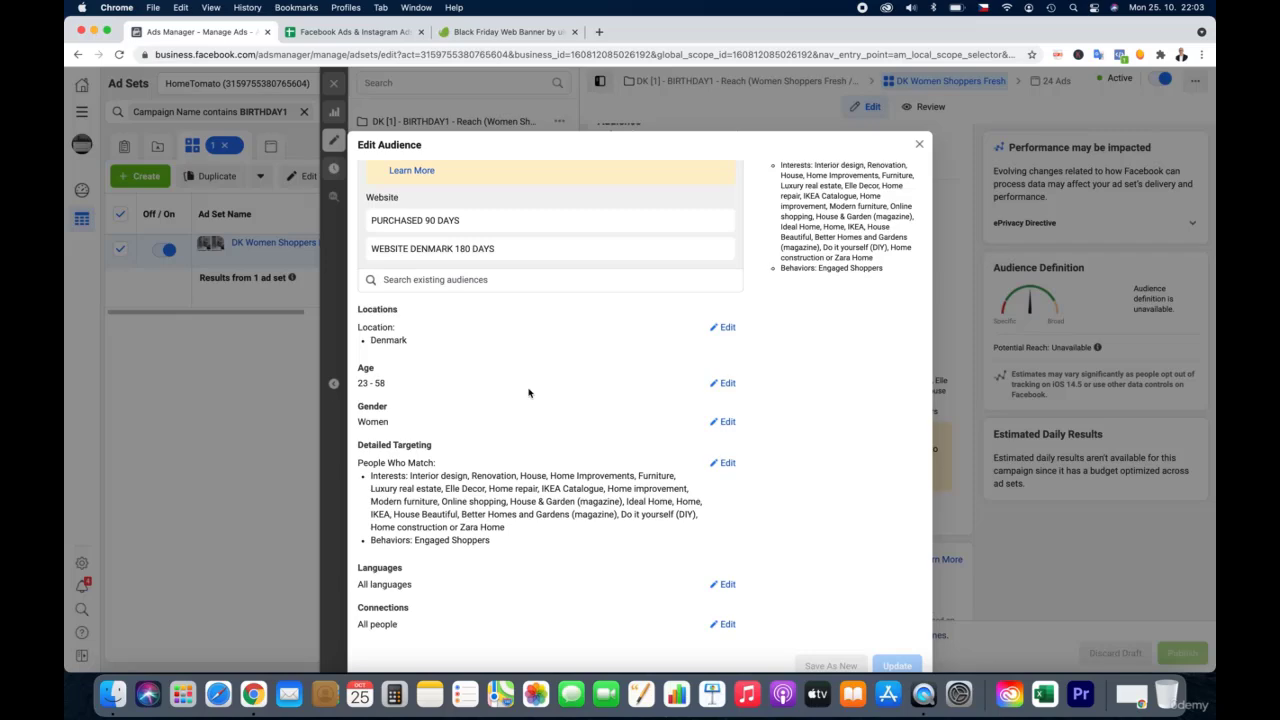
left_click(917, 147)
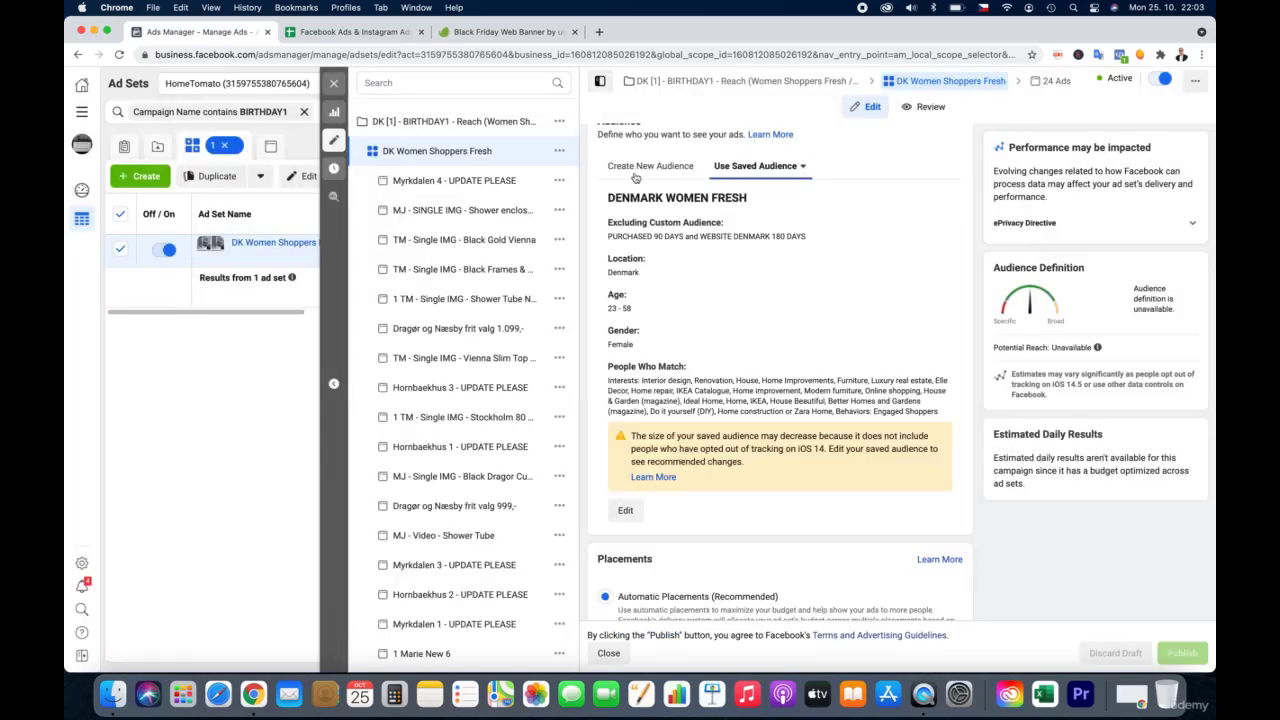
Open the Myrkdalen 4 ad, review its media and primary text, and check the current date in the system widgets
left_click(497, 185)
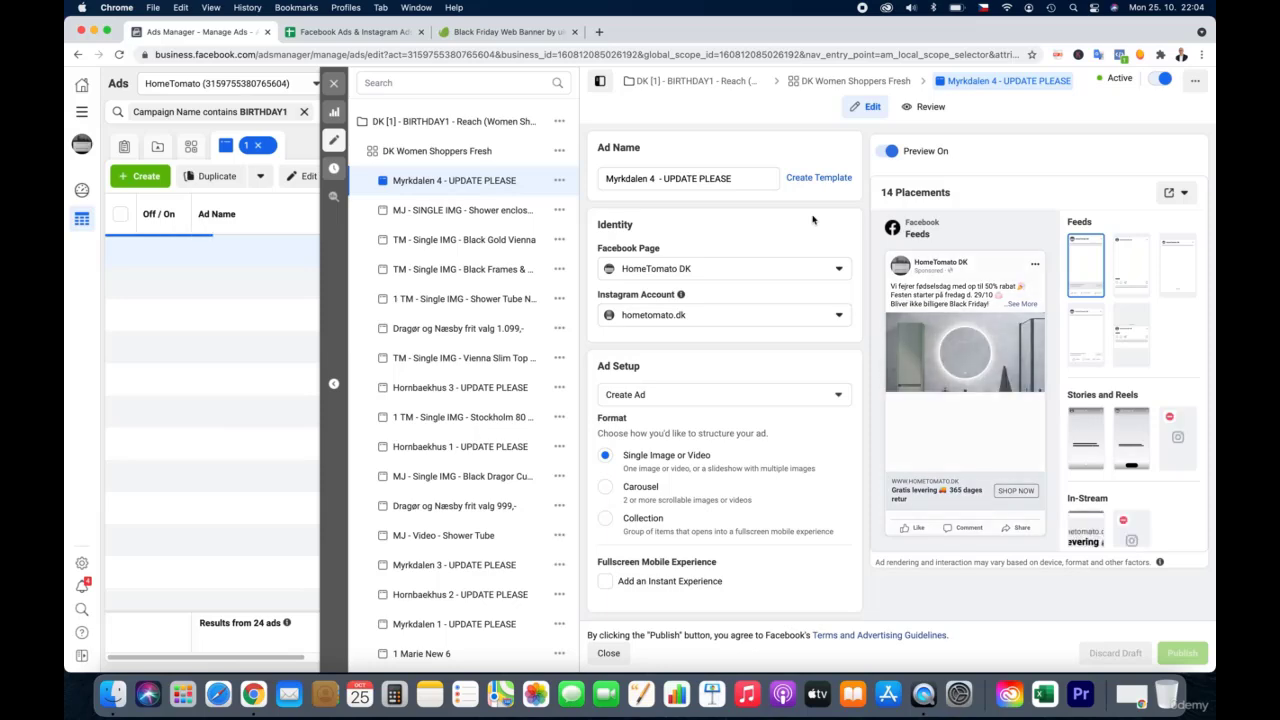
scroll(812, 220, "down", 5)
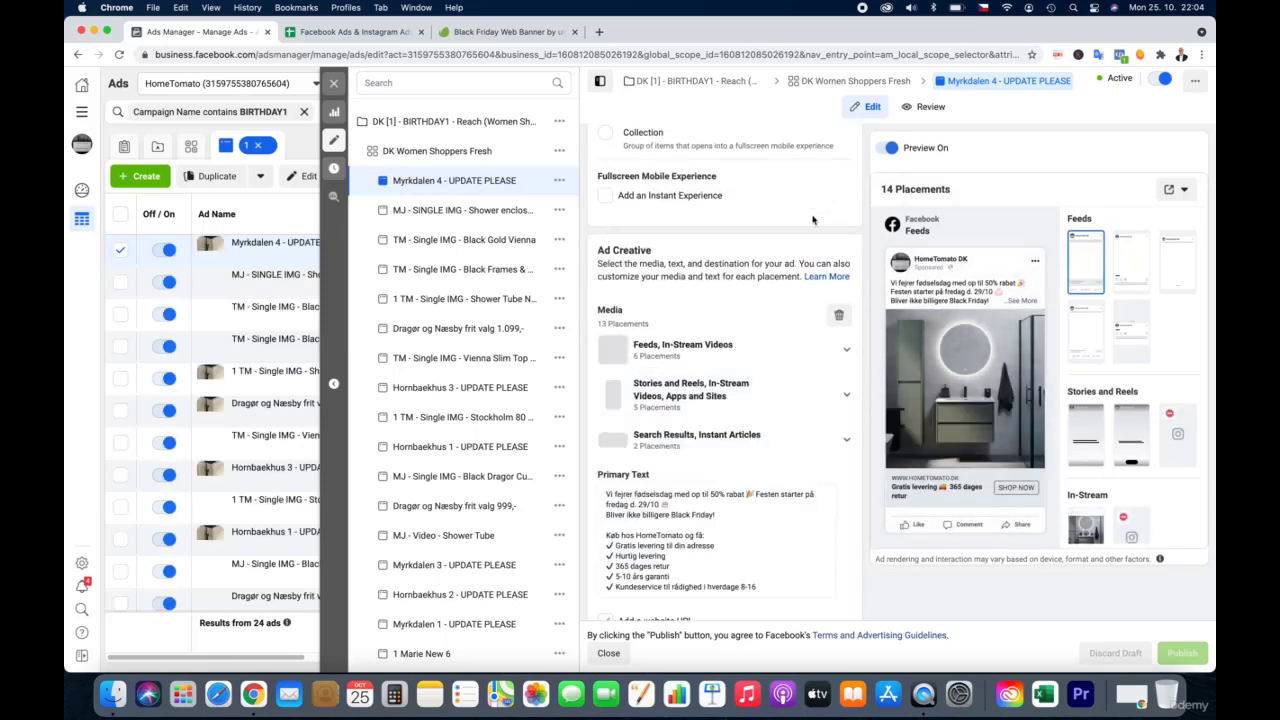
scroll(812, 220, "down", 3)
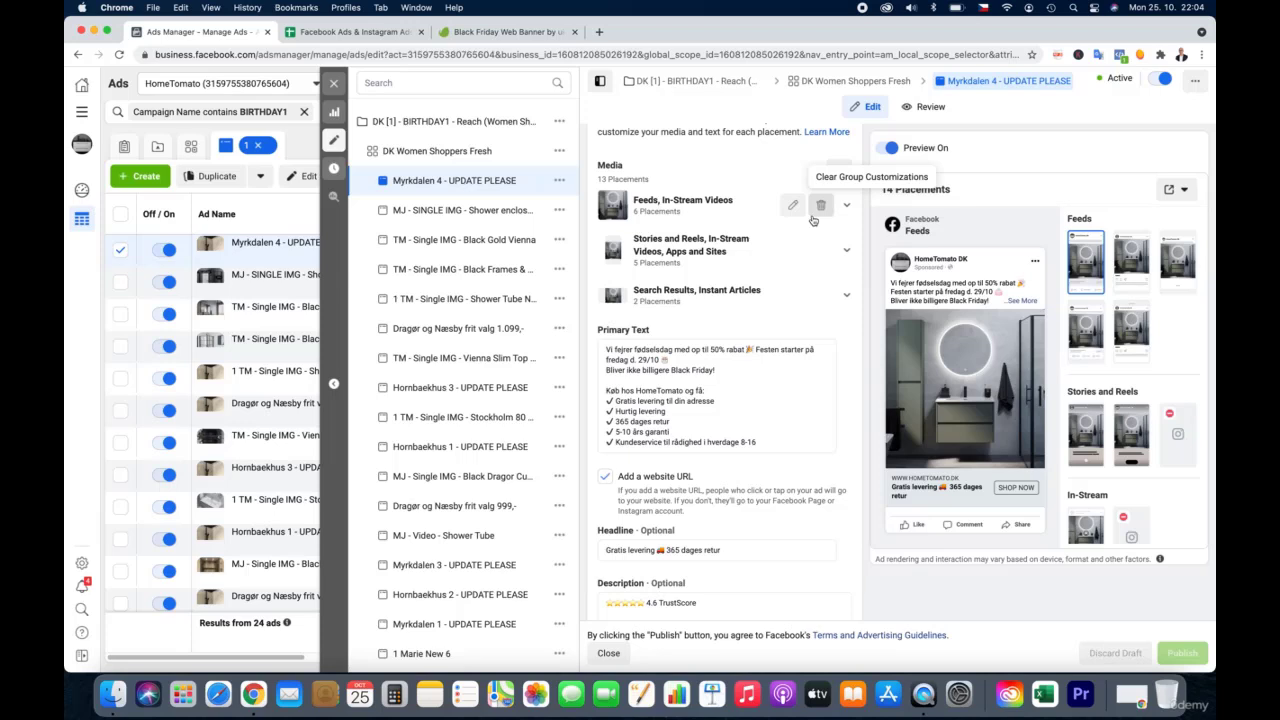
left_click(1150, 9)
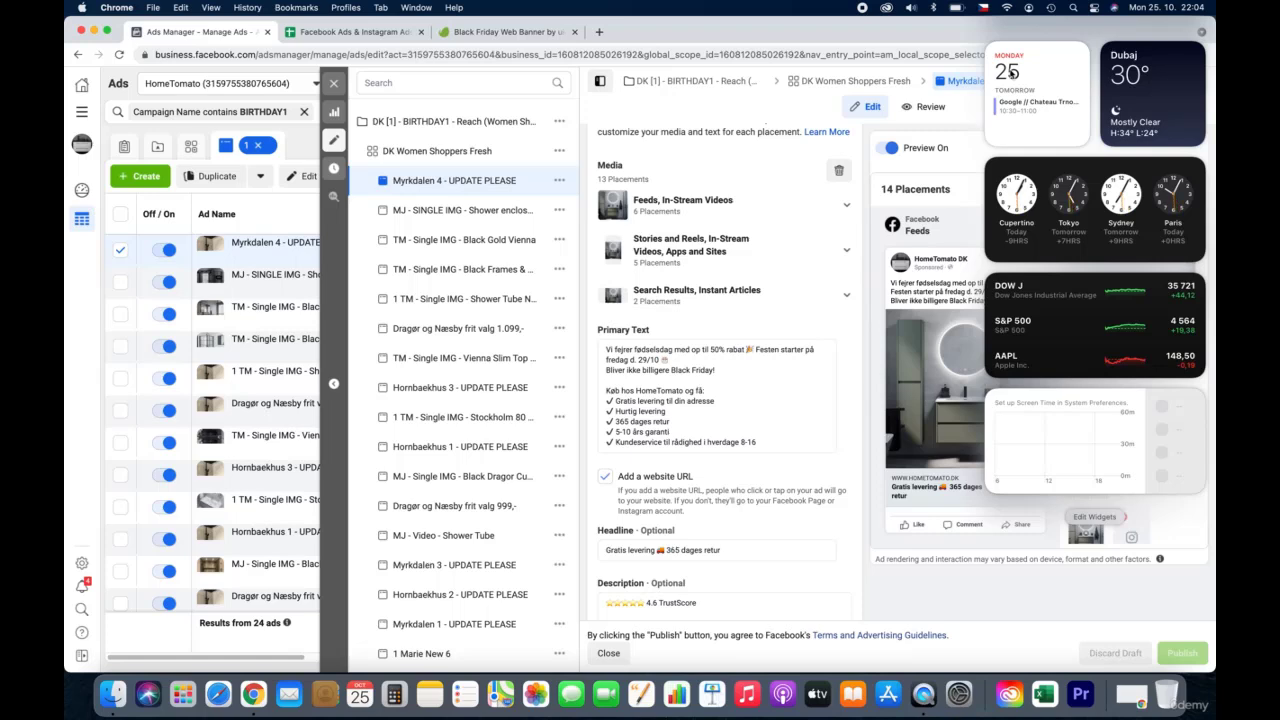
left_click(747, 148)
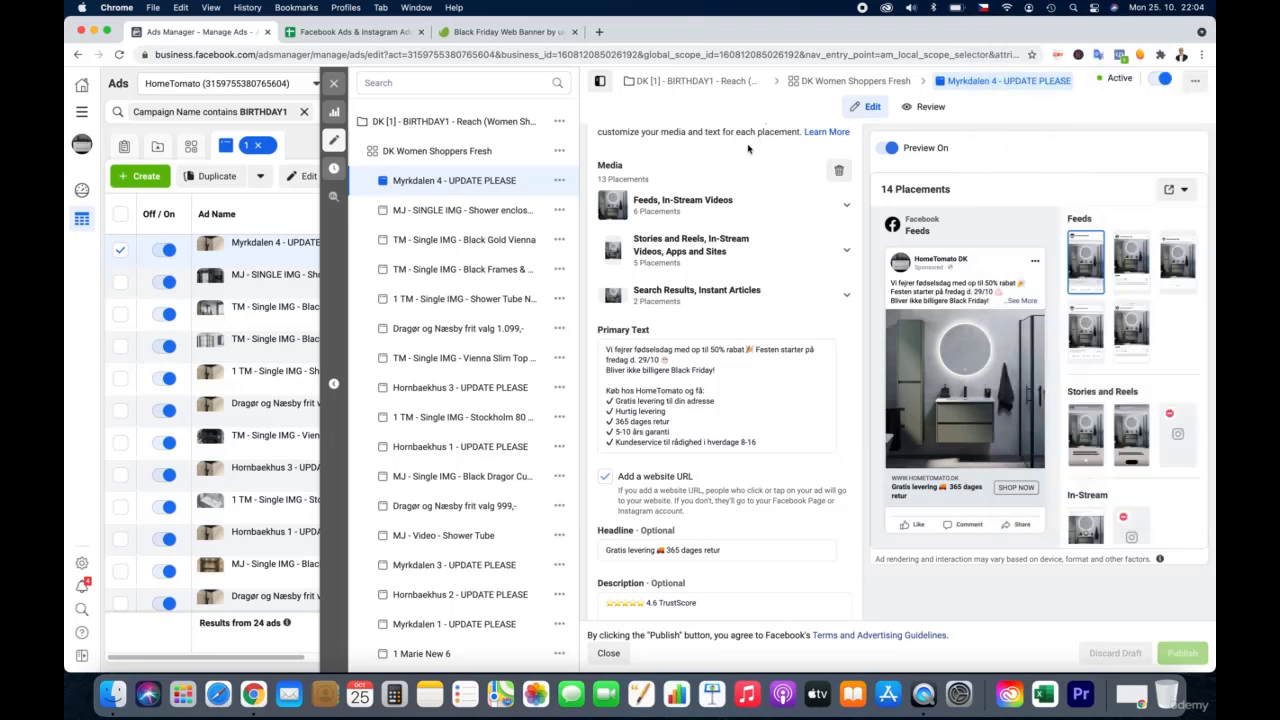
Review the creatives of the next six ads in the ad set, from MJ - SINGLE IMG - Shower enclosure through TM - Single IMG - Vienna Slim Top View
left_click(495, 212)
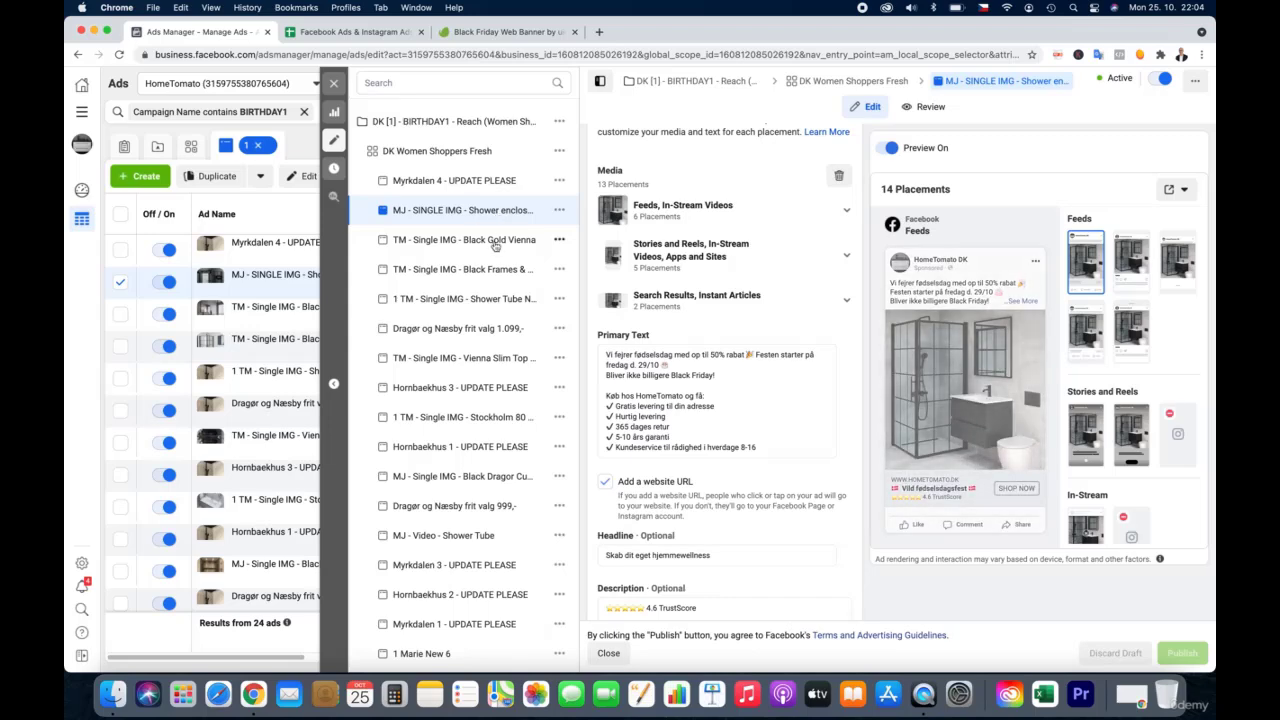
left_click(495, 241)
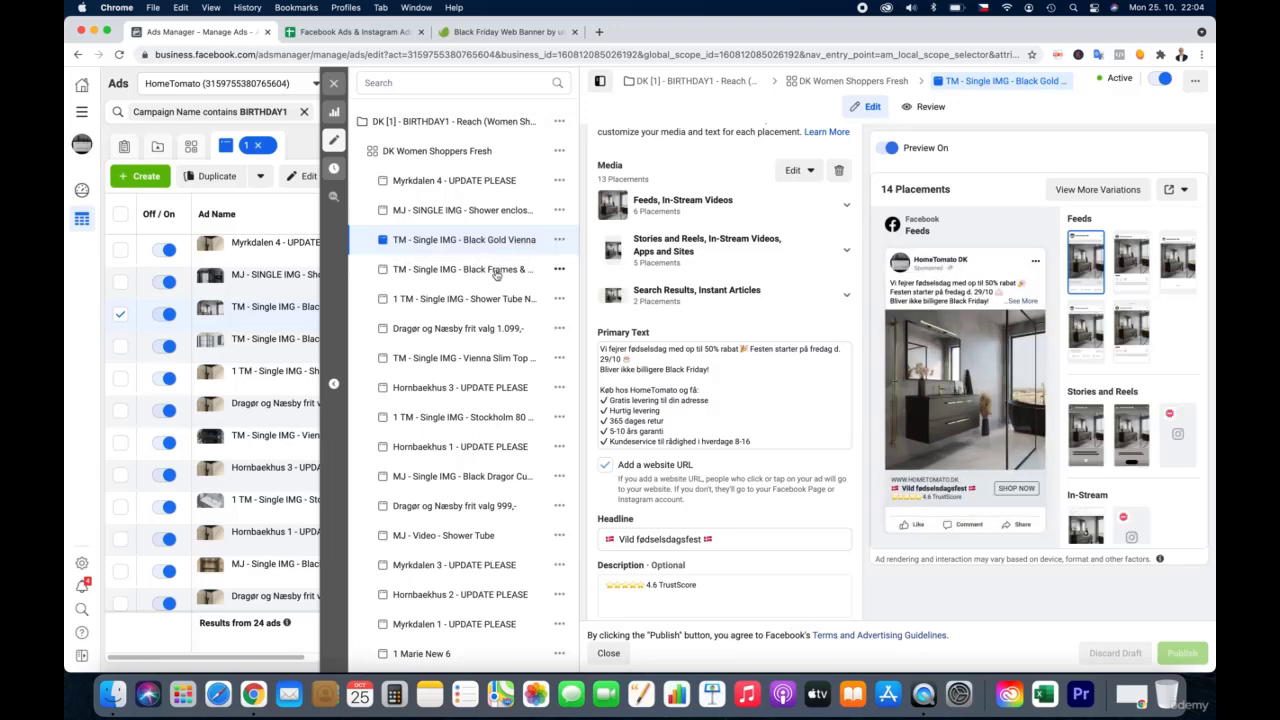
left_click(497, 271)
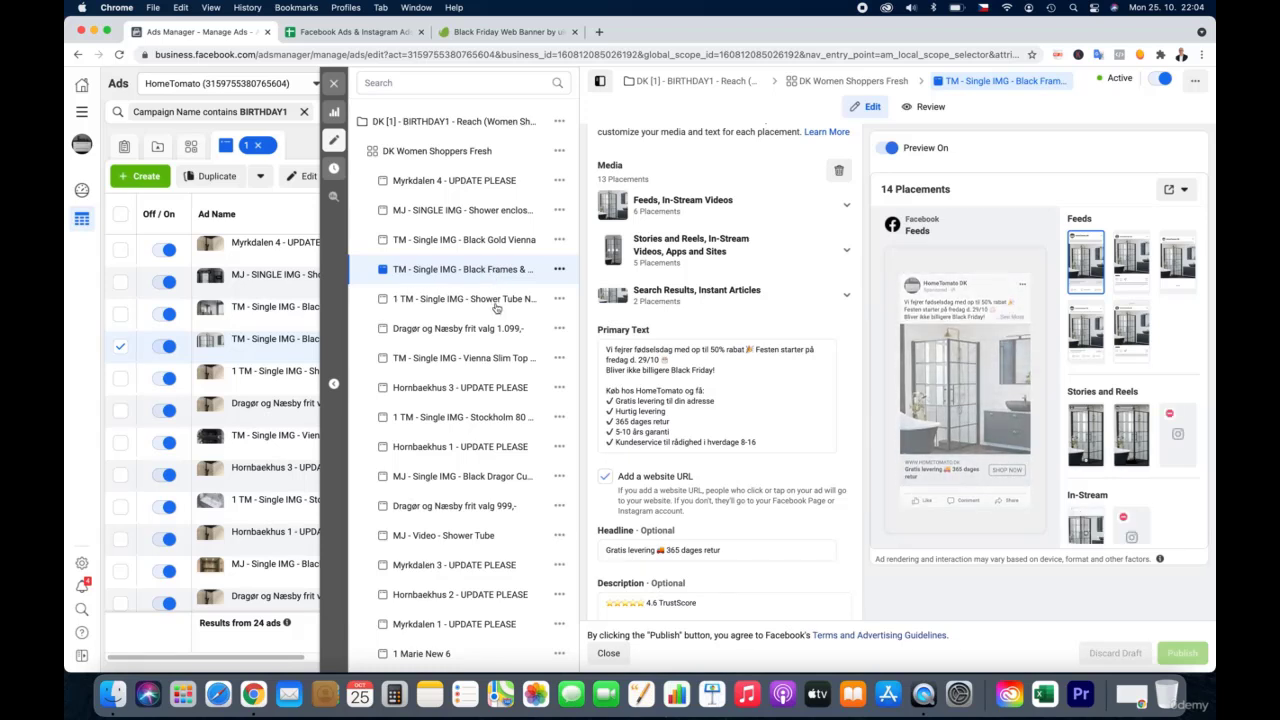
left_click(496, 304)
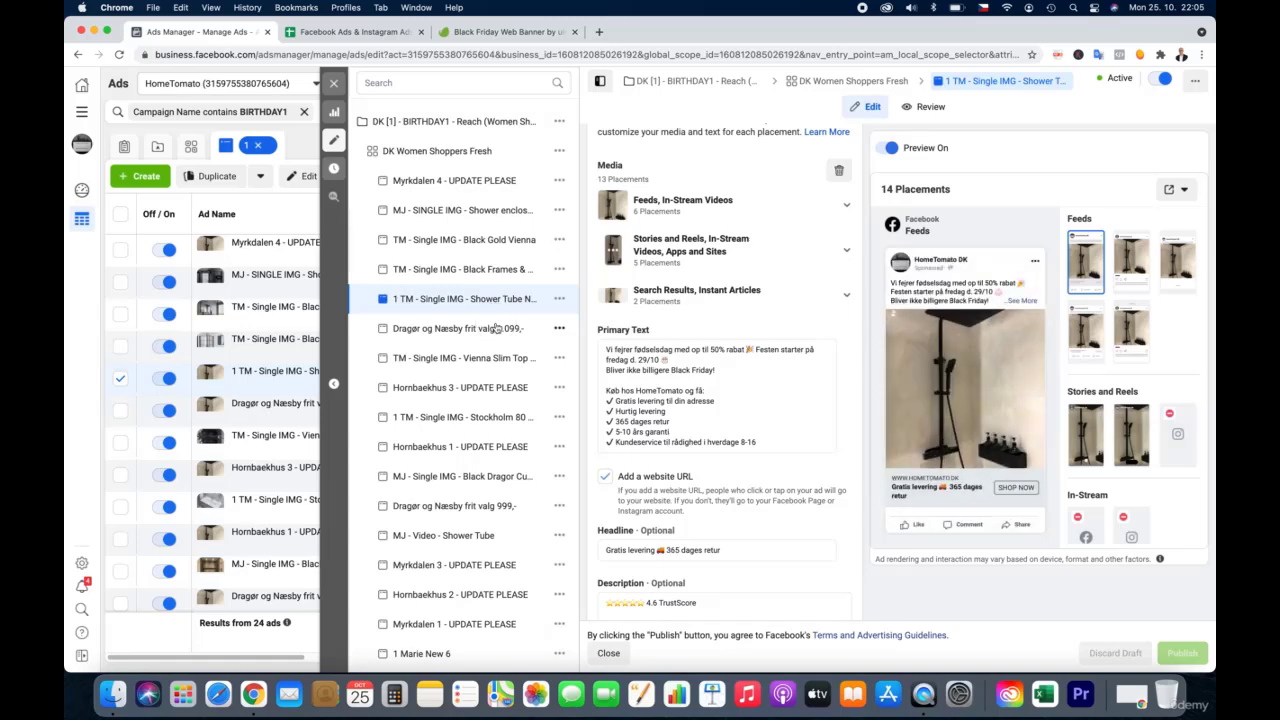
left_click(496, 328)
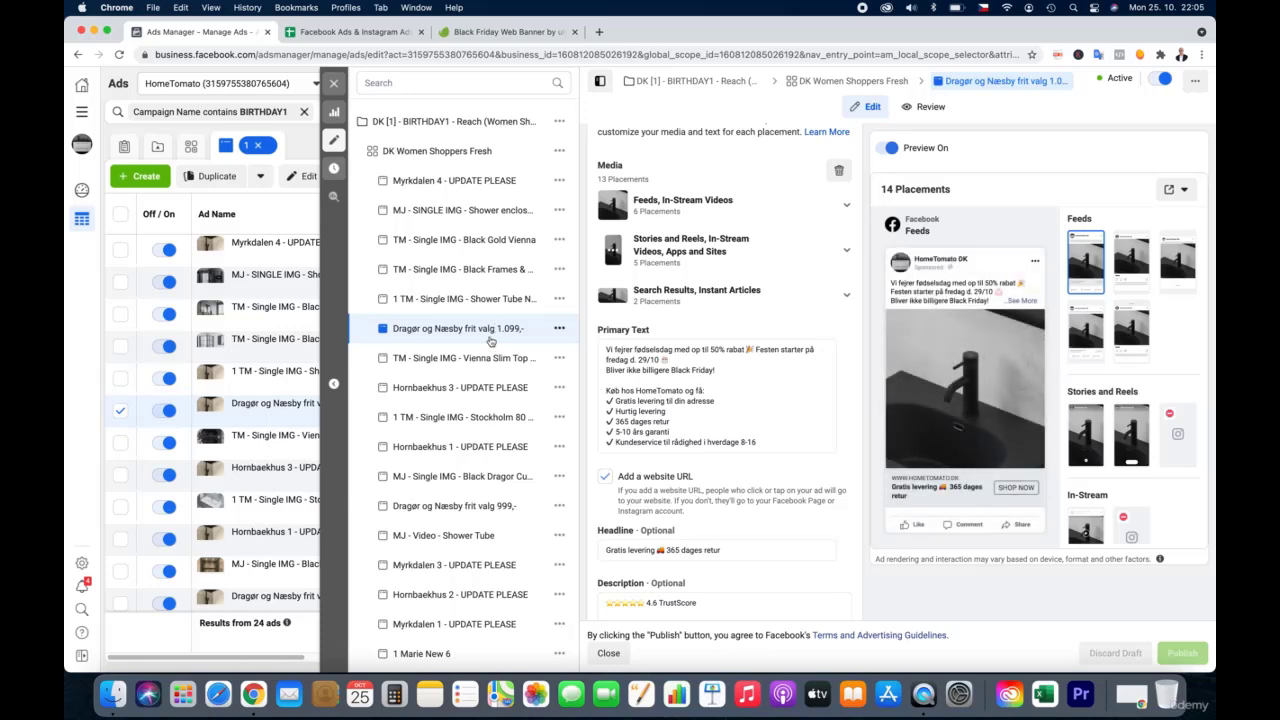
left_click(485, 358)
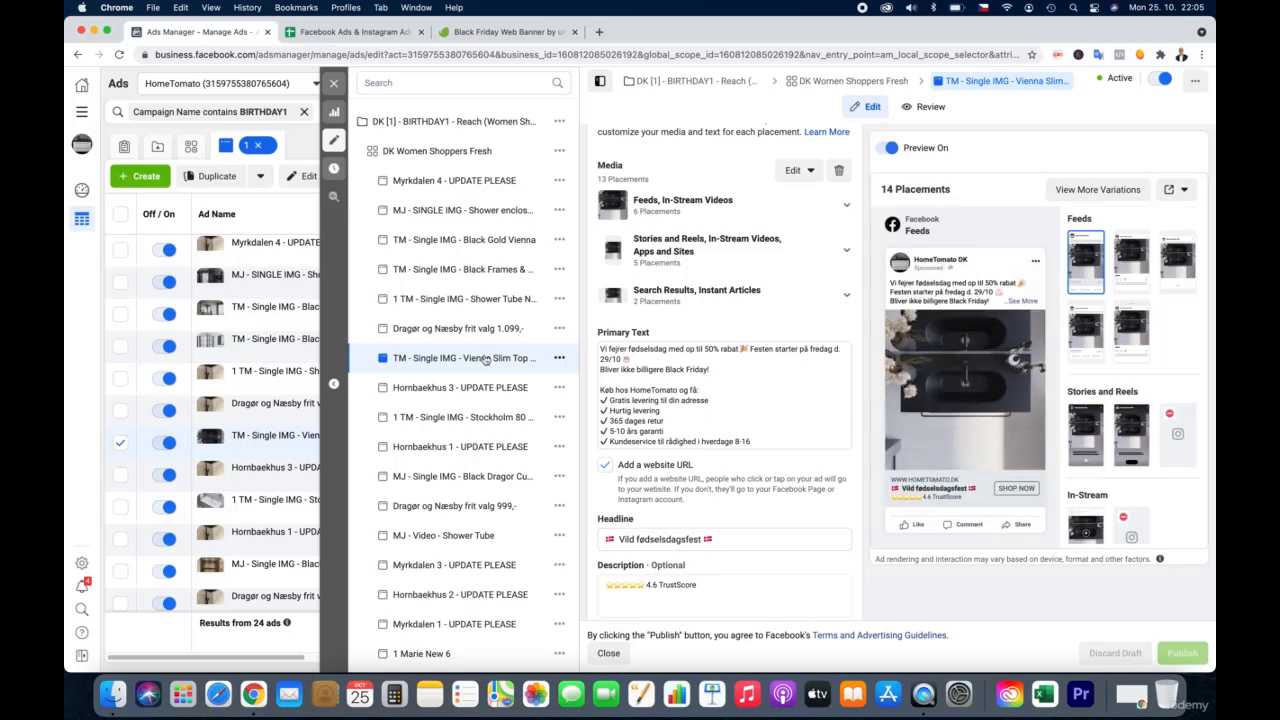
Review the creatives of the ads from Hornbaekhus 3 through Myrkdalen 3, and close the editor without changes
left_click(492, 388)
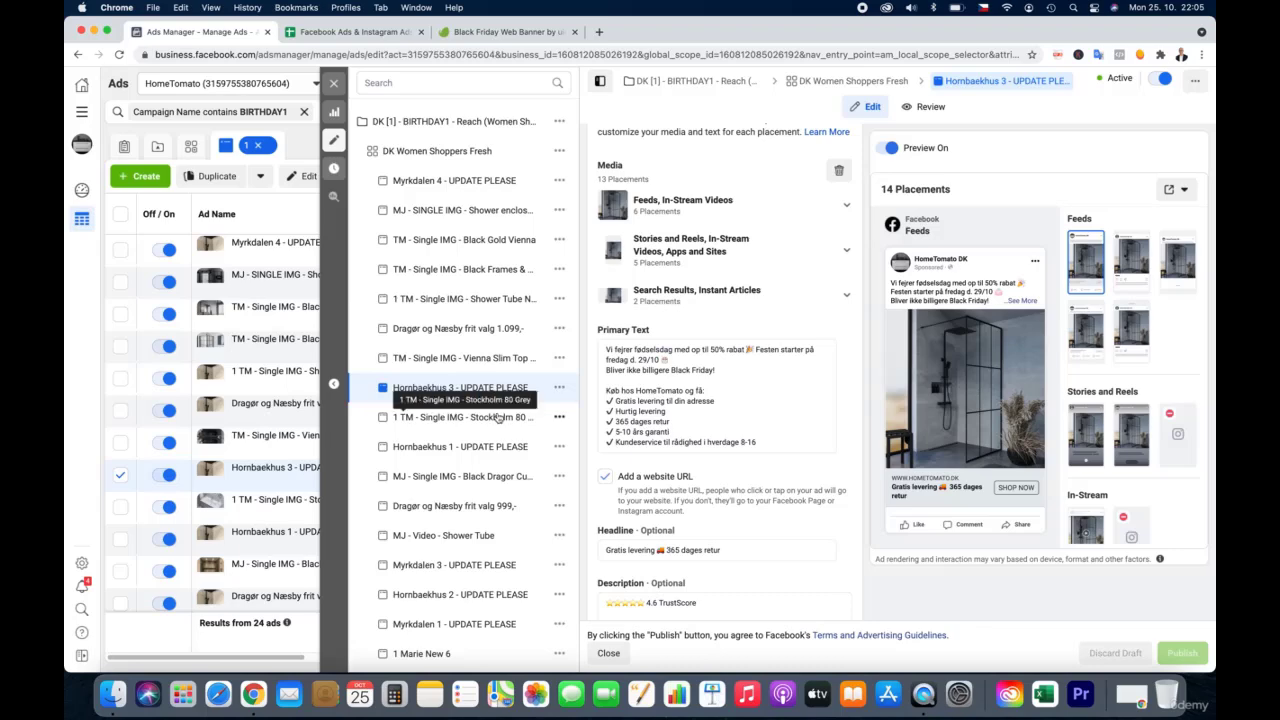
left_click(498, 417)
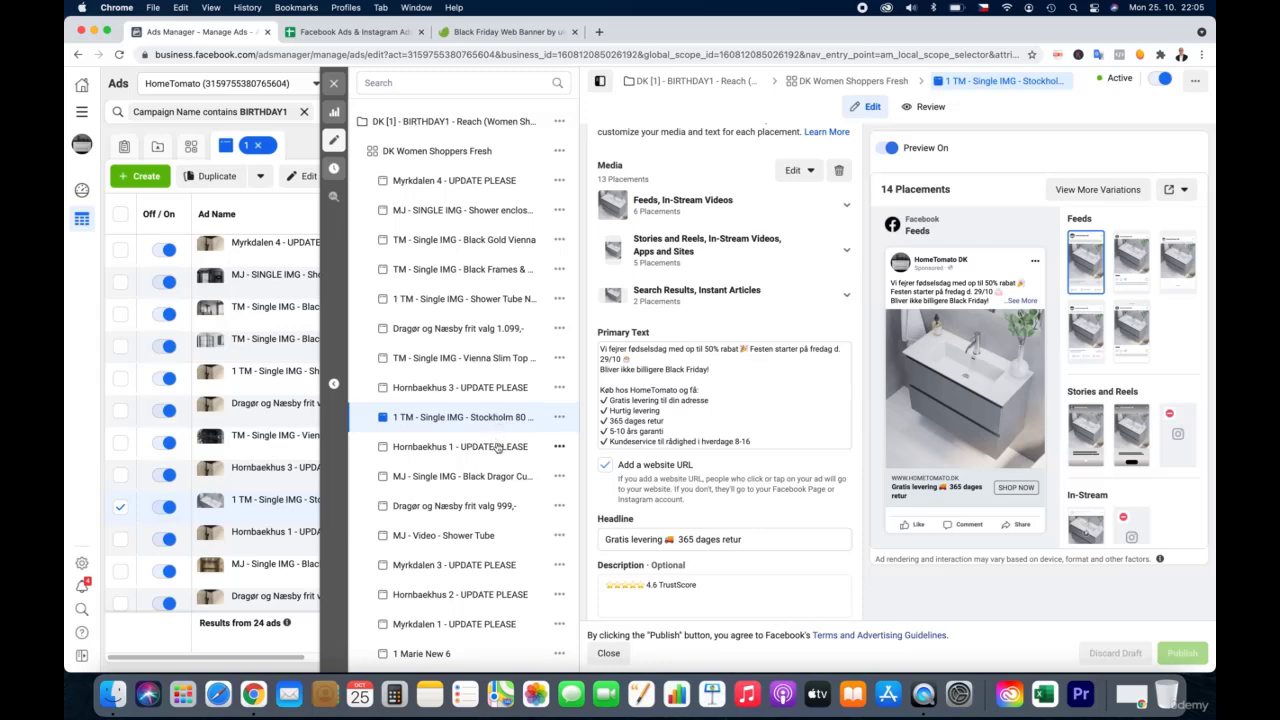
left_click(498, 448)
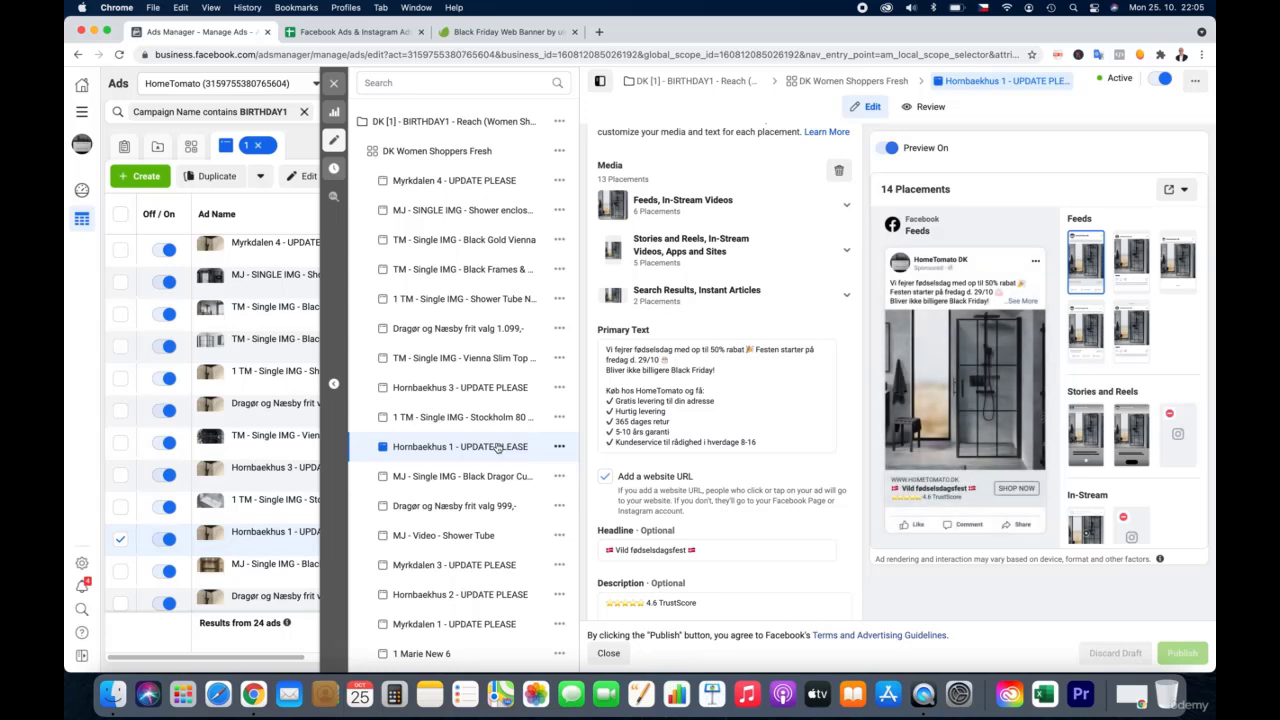
left_click(489, 474)
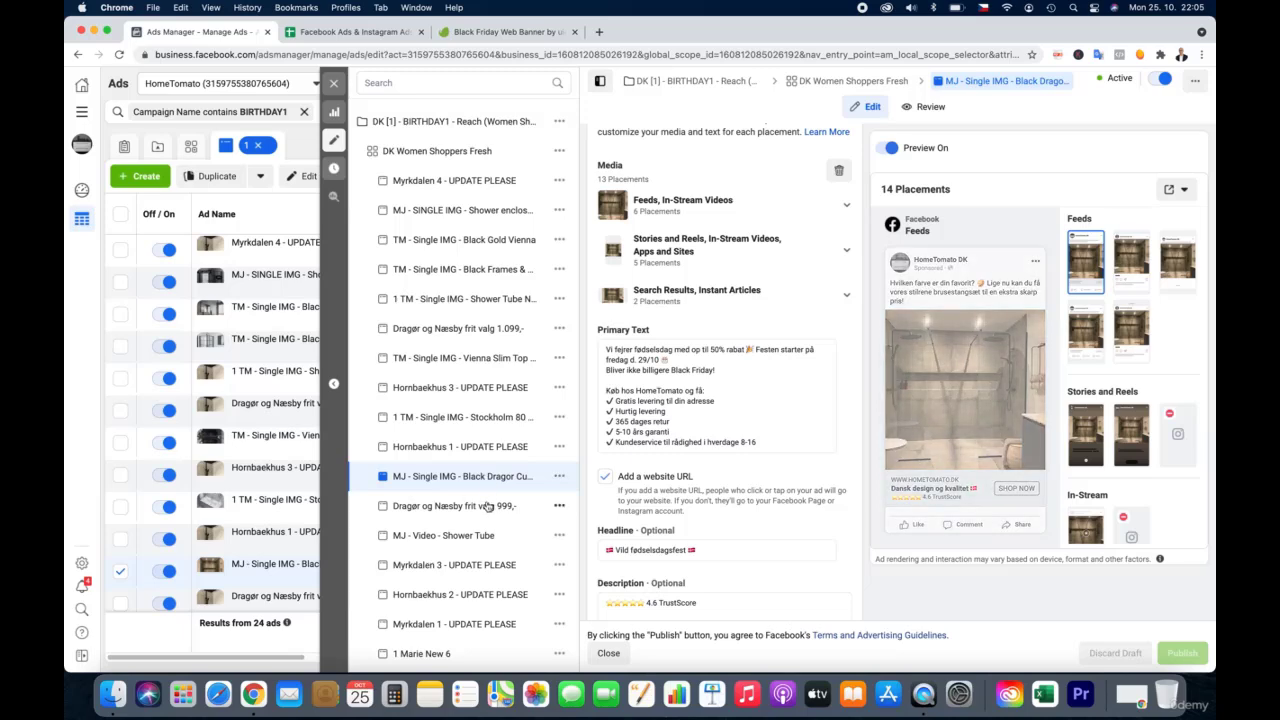
left_click(488, 507)
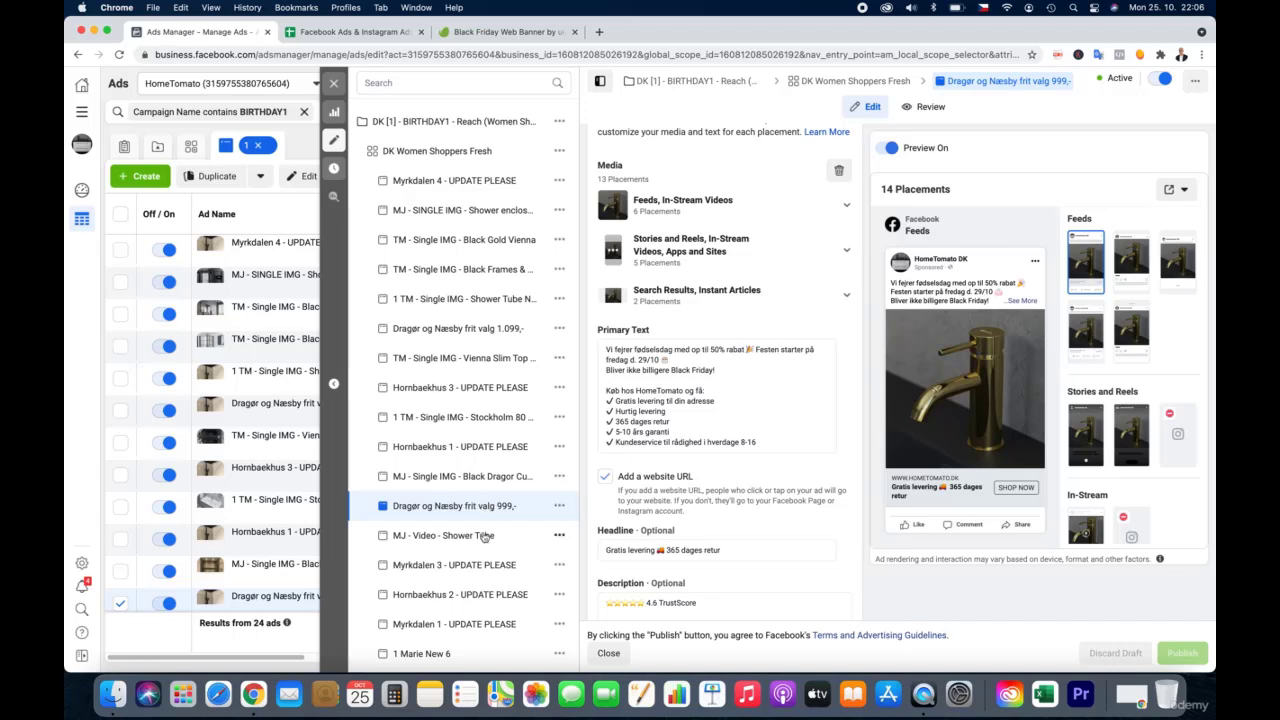
left_click(484, 536)
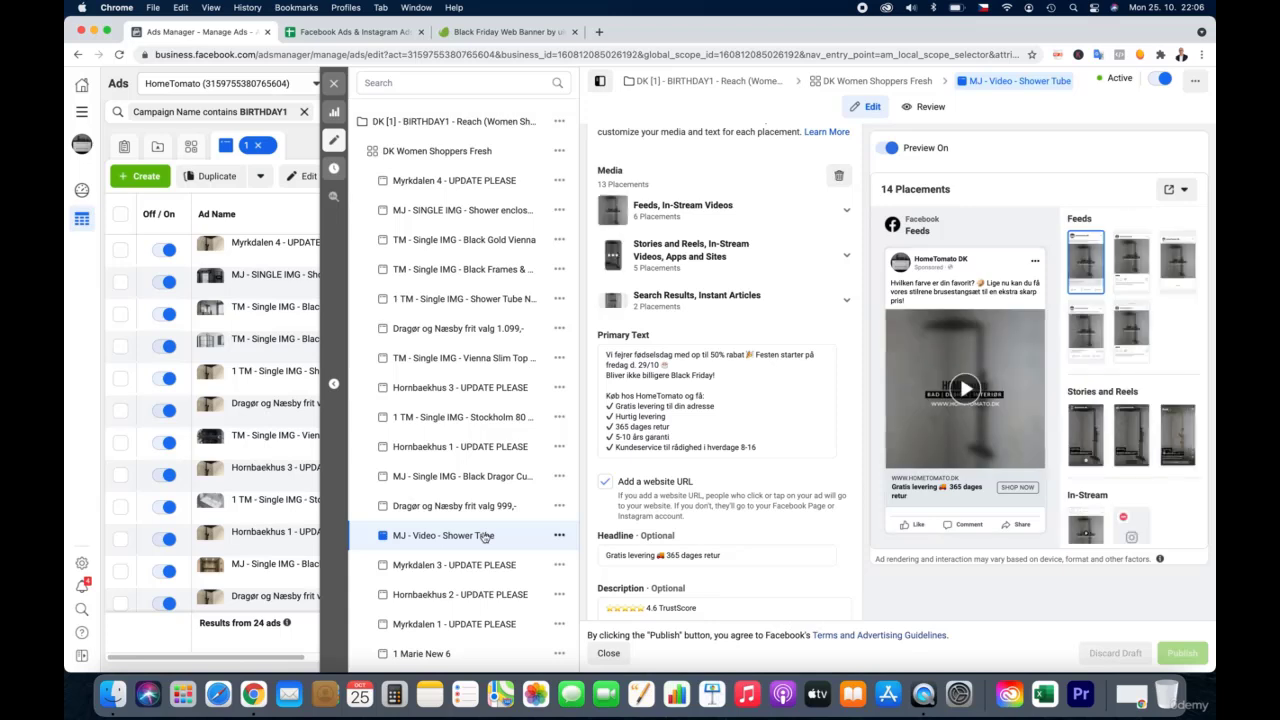
left_click(478, 566)
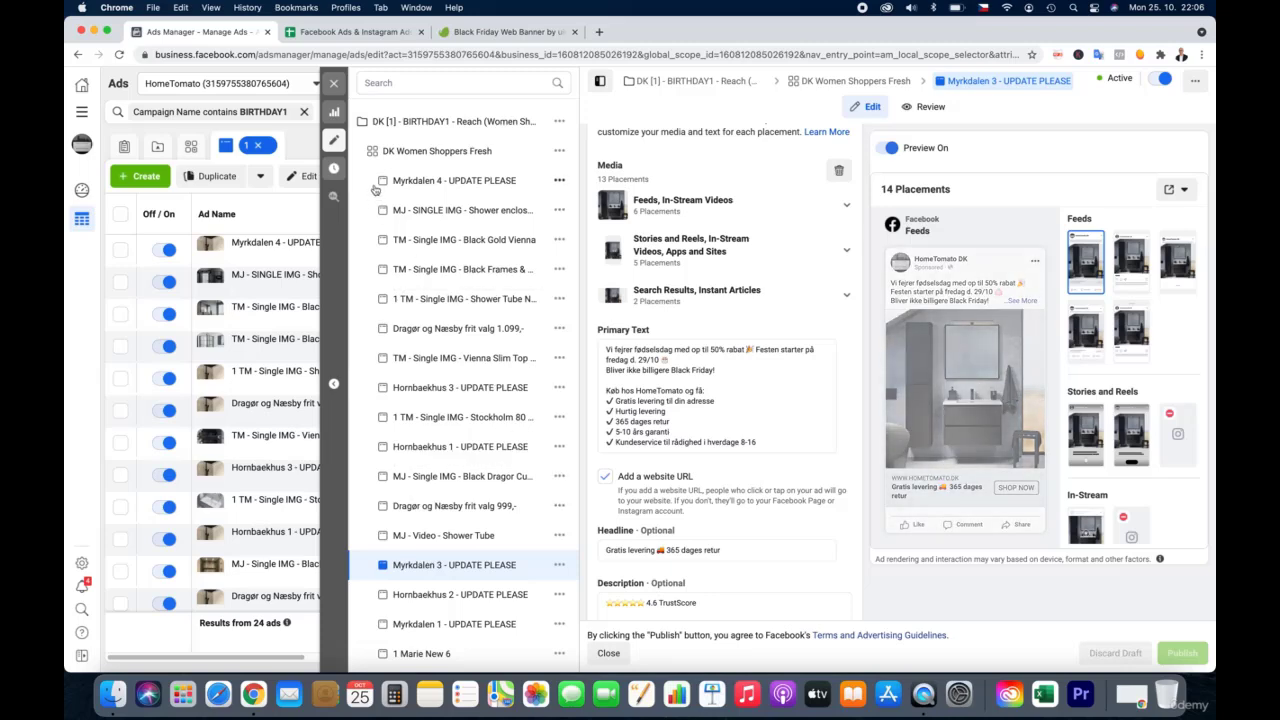
left_click(334, 84)
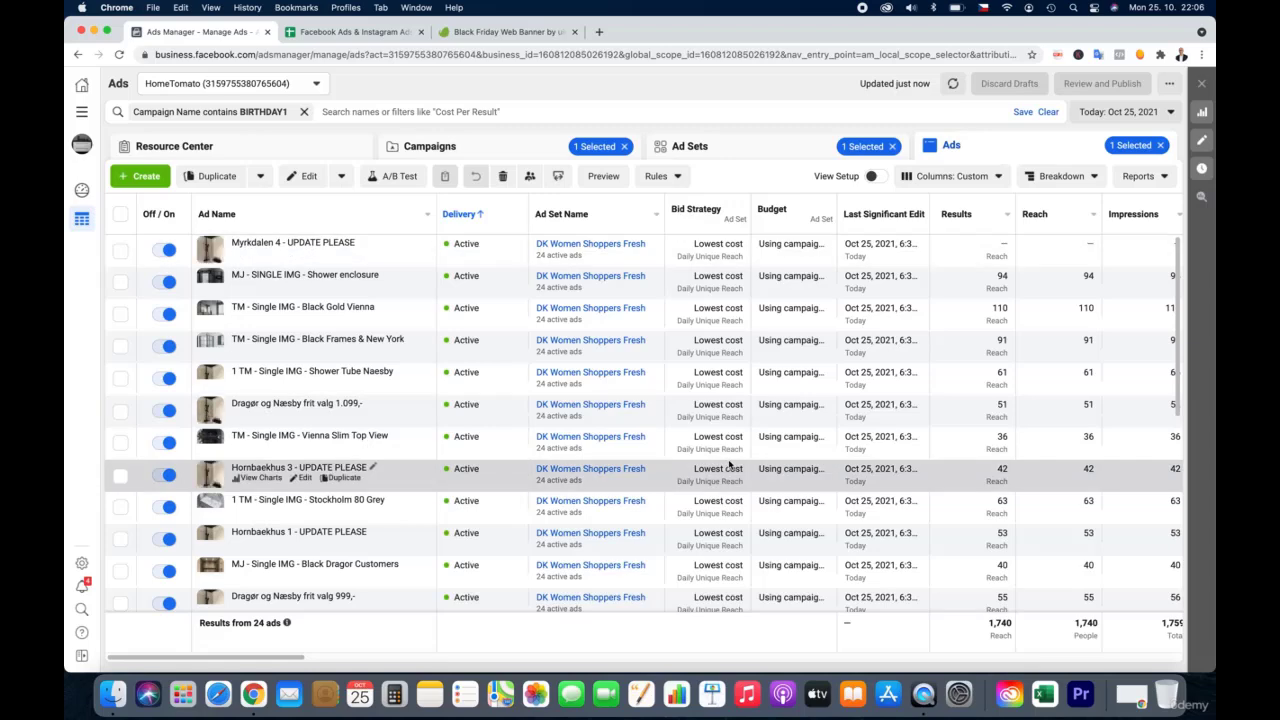
Sort the DK Women Shoppers Fresh ads by cost per result, from highest to lowest
scroll(733, 465, "right", 10)
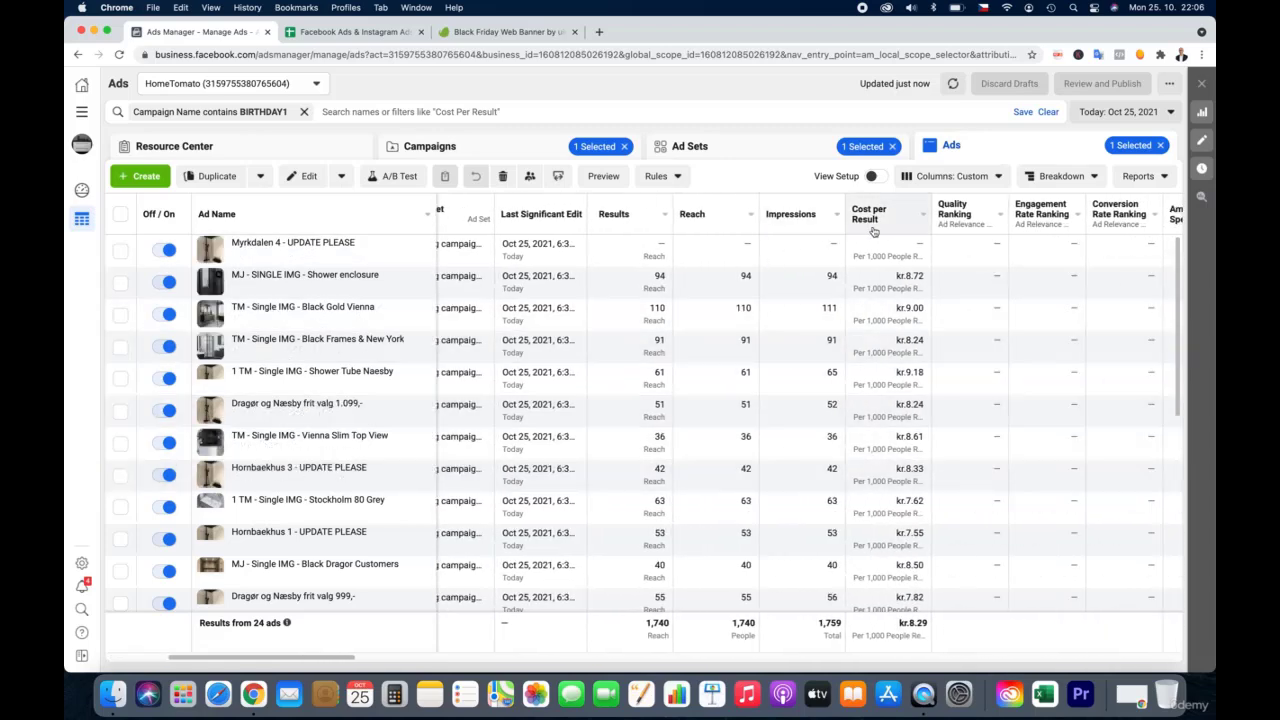
left_click(873, 231)
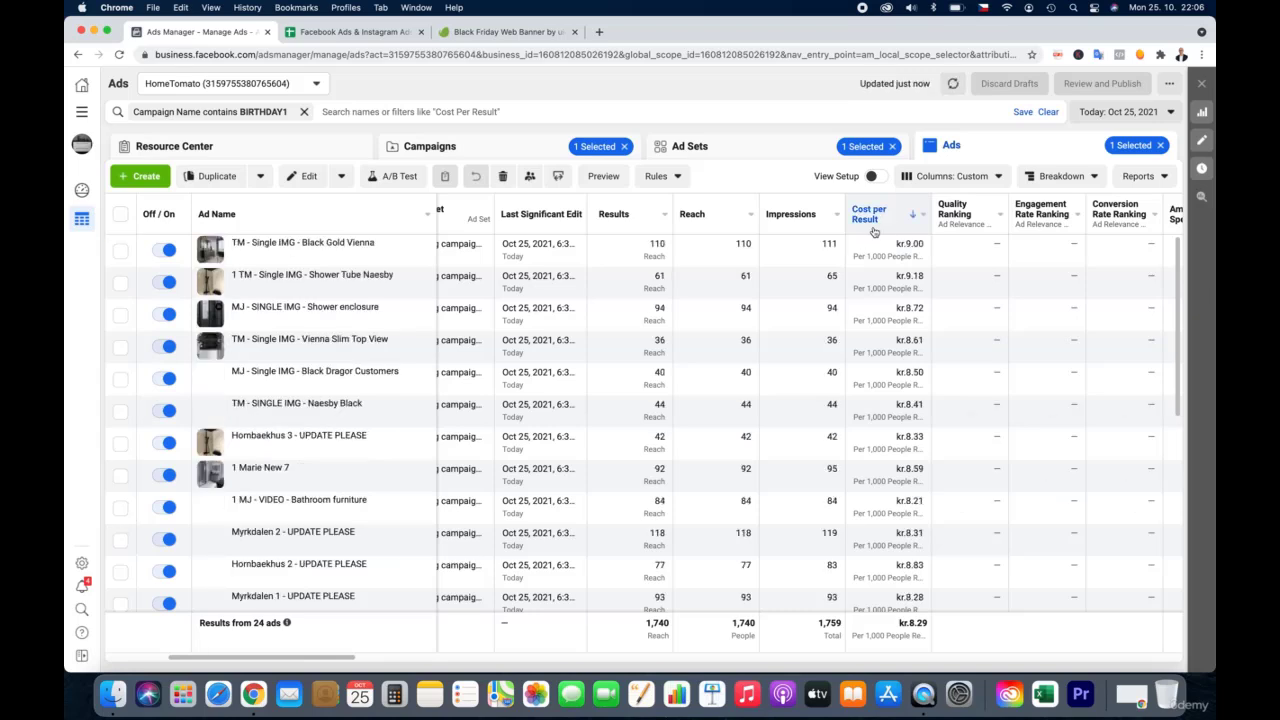
left_click(875, 227)
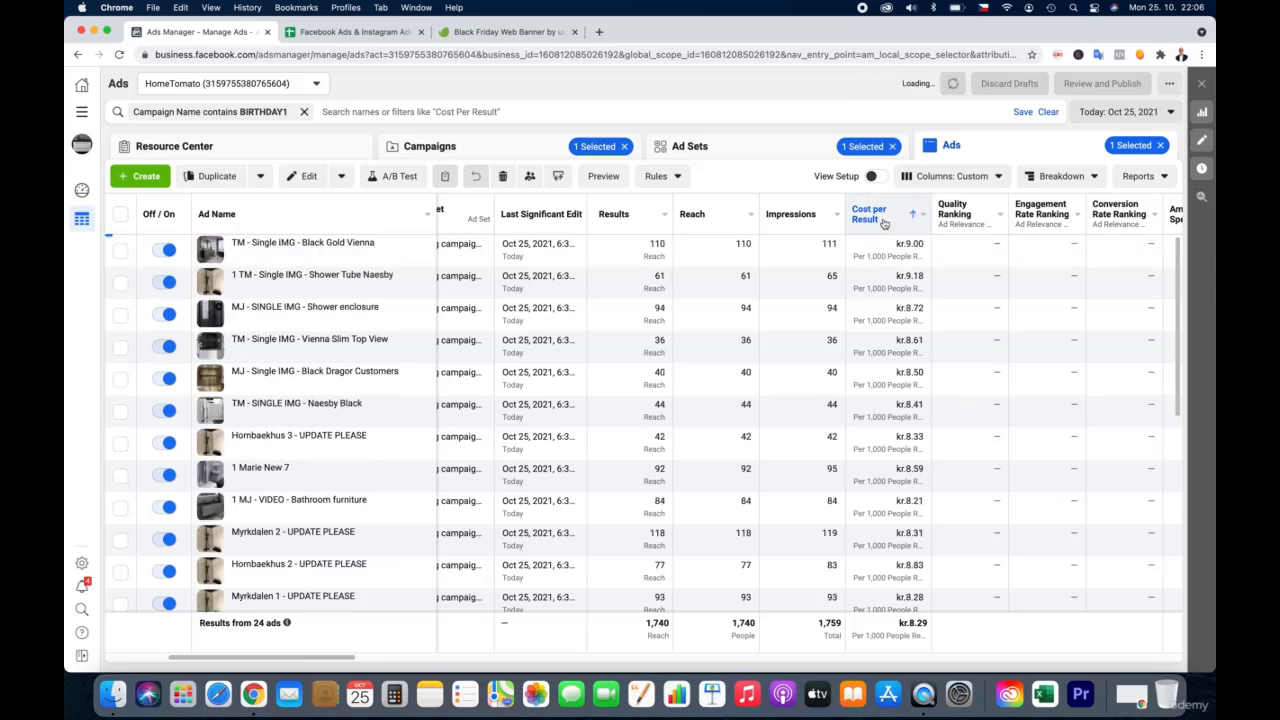
left_click(884, 222)
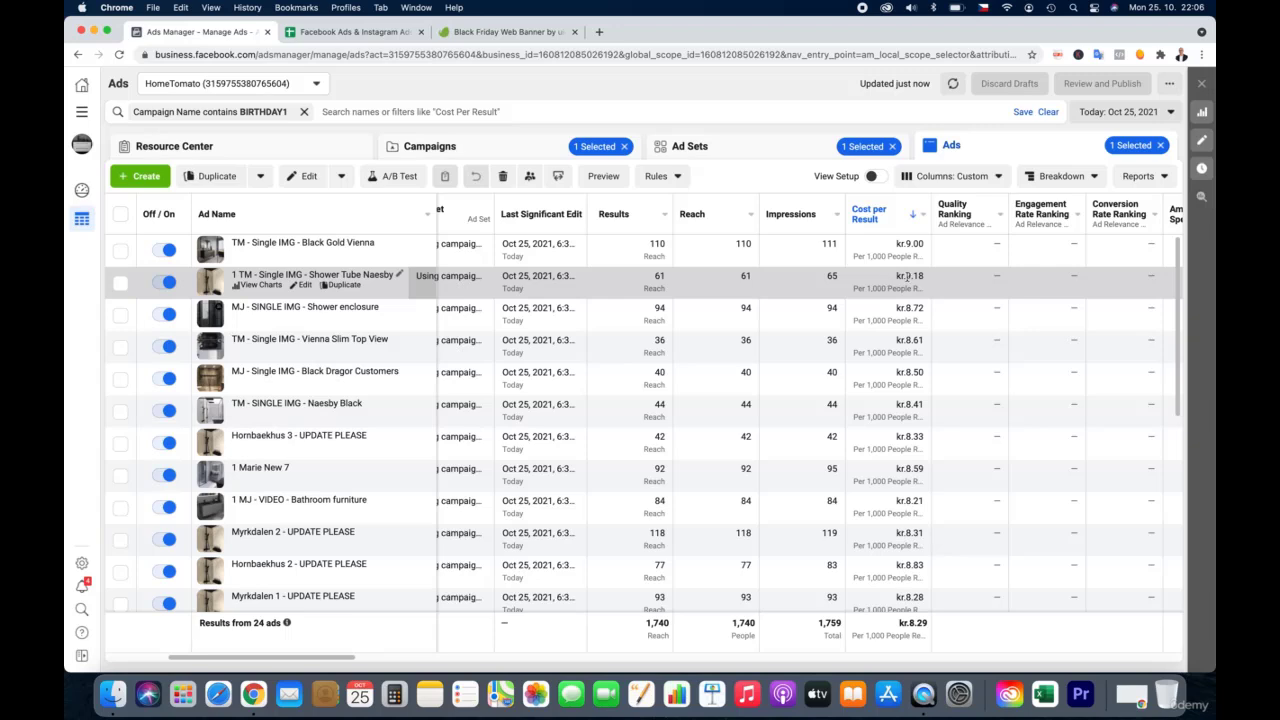
Turn off and delete the TM - Single IMG - Black Gold Vienna and 1 TM - Single IMG - Shower Tube Naesby ads
left_click(166, 282)
left_click(165, 251)
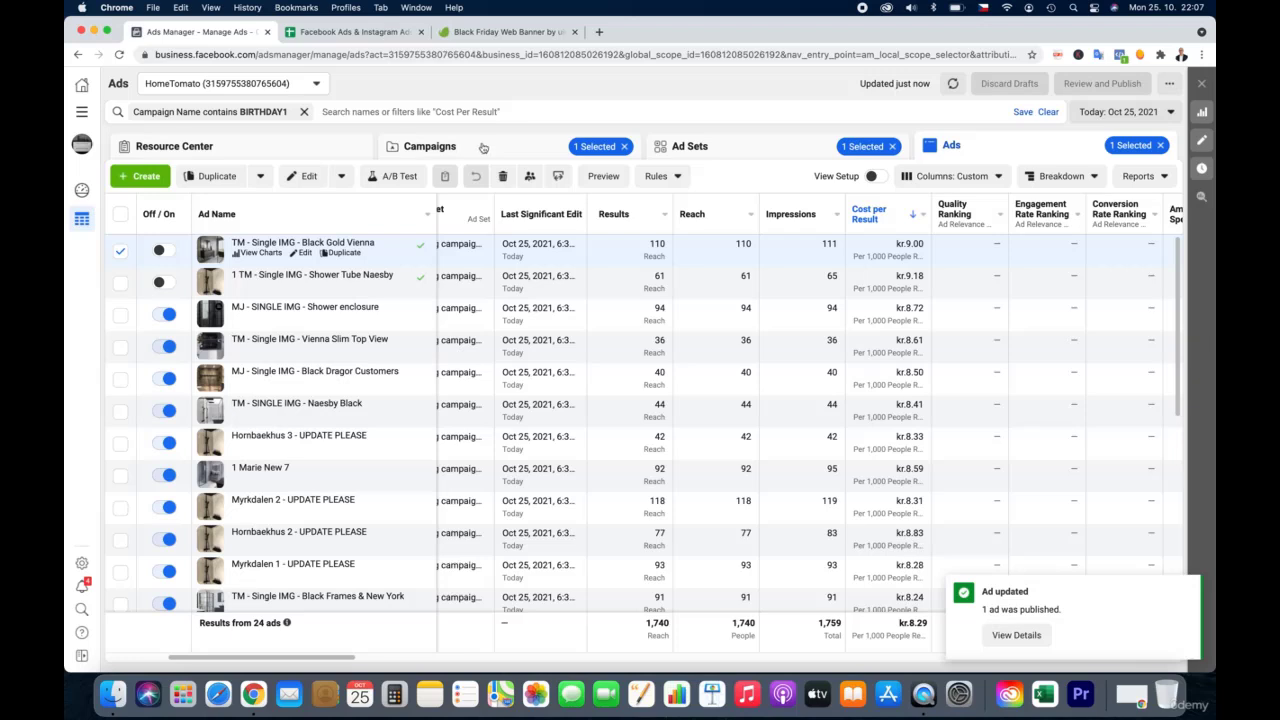
left_click(120, 284)
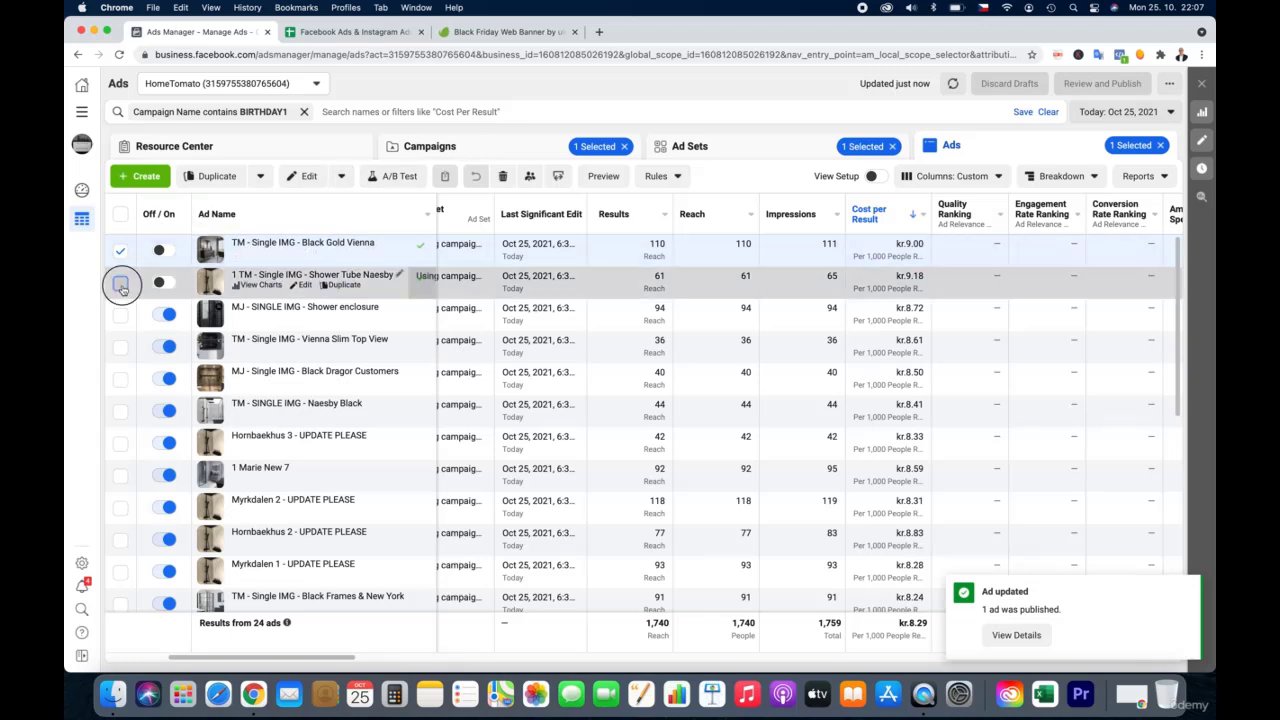
left_click(504, 178)
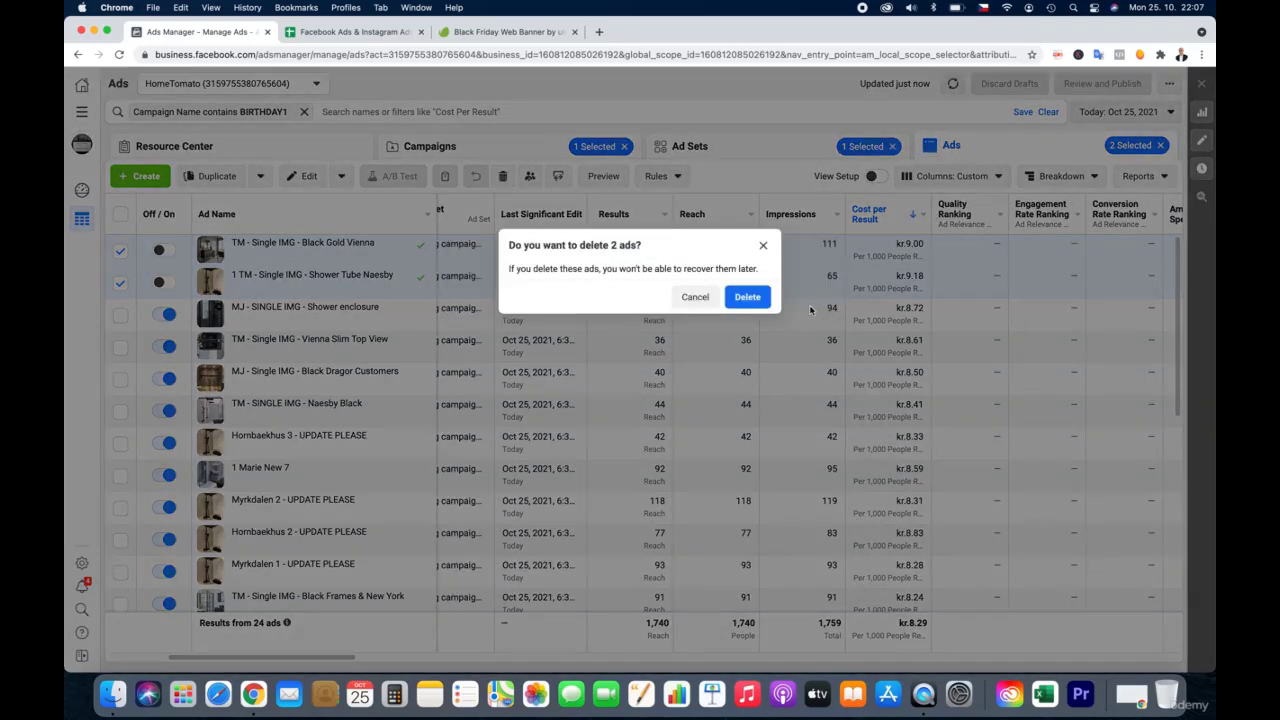
left_click(748, 297)
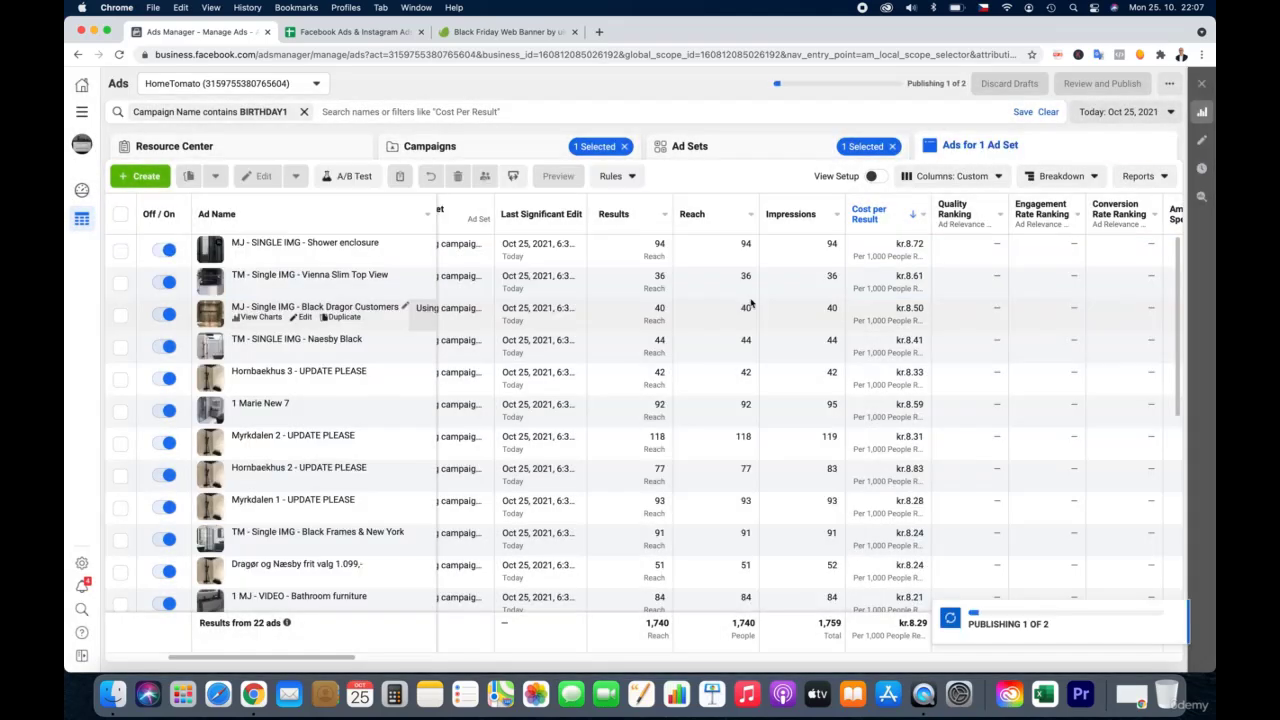
Open the ads of the BIRTHDAY1 Reach (Broad Reach 2) campaign and sort them by cost per result, highest first
left_click(532, 156)
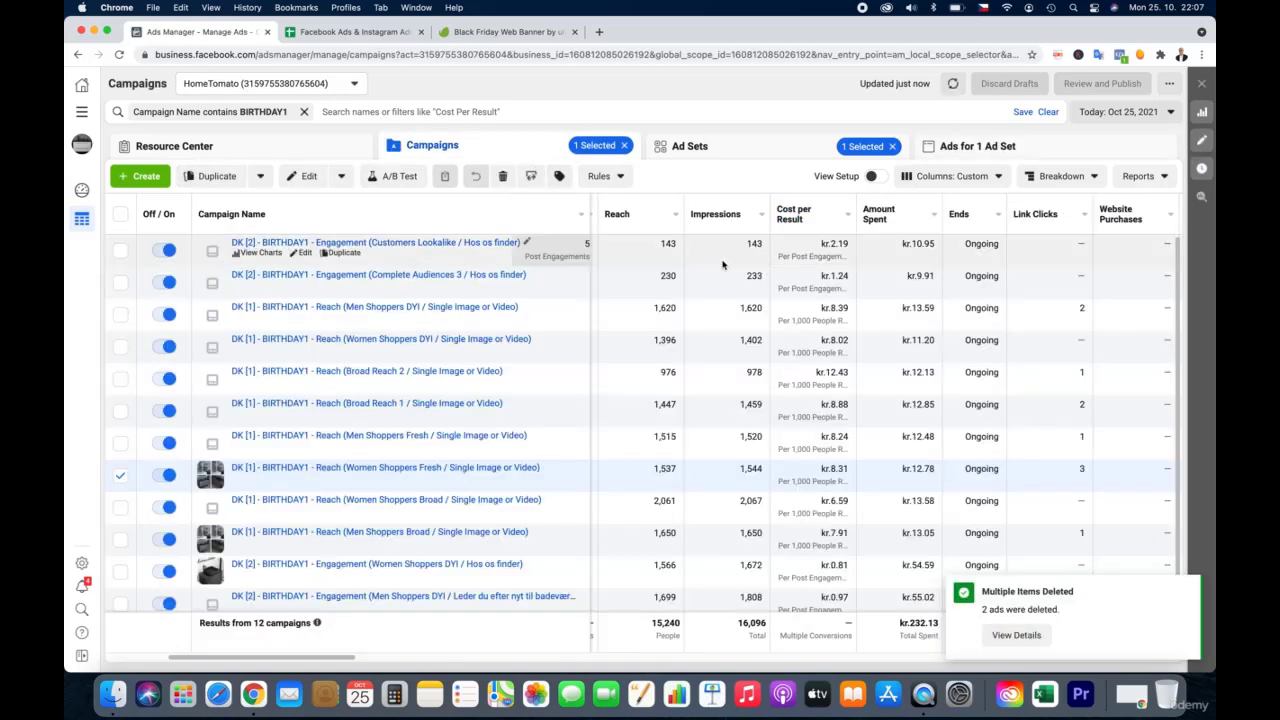
left_click(471, 372)
left_click(287, 247)
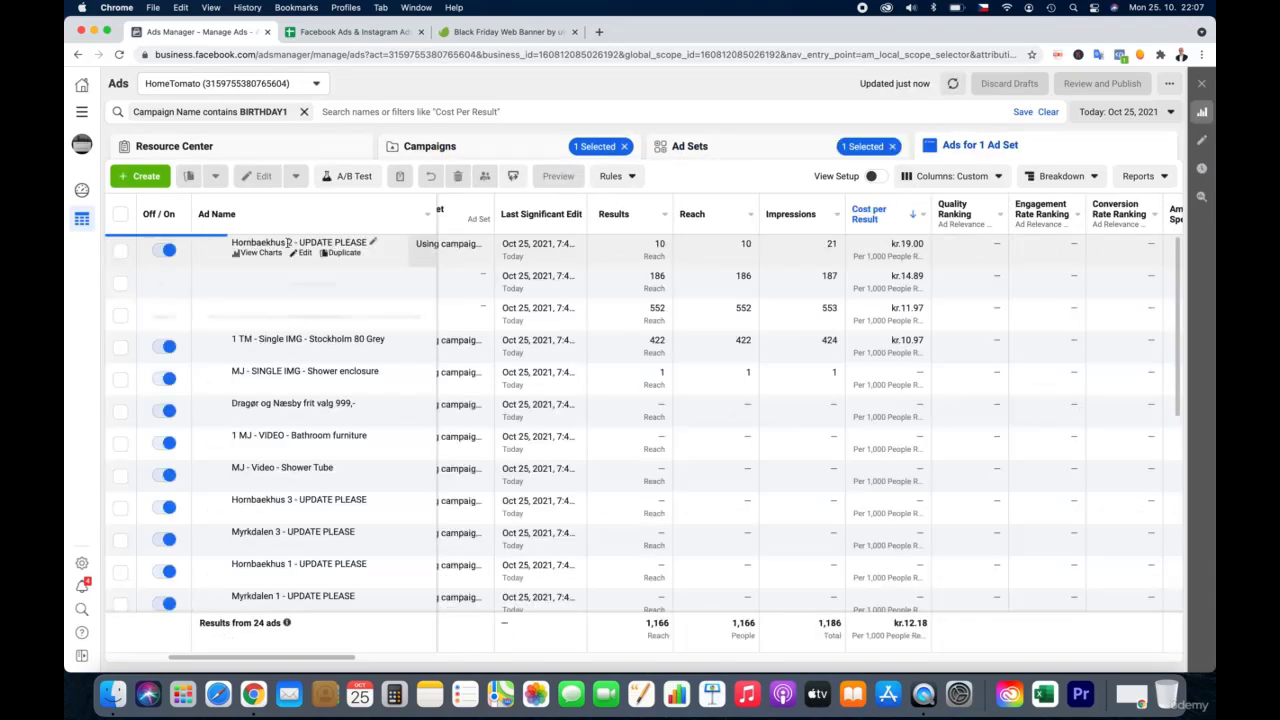
left_click(892, 227)
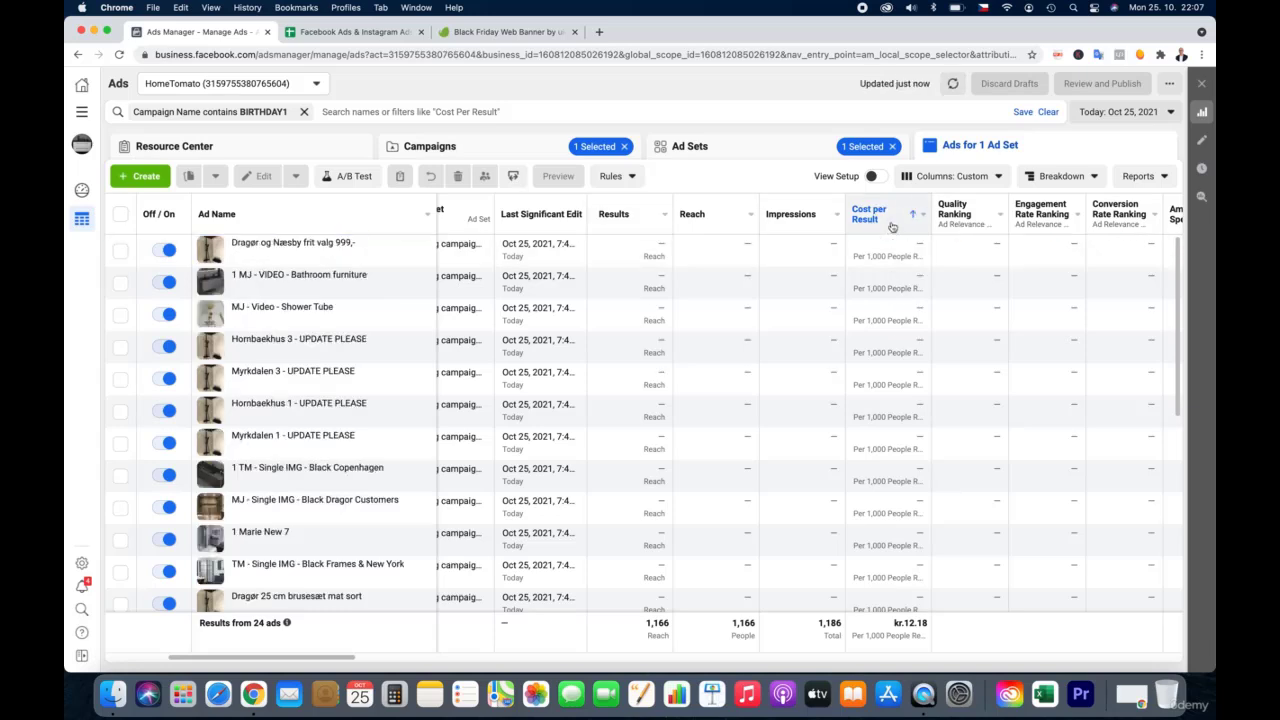
left_click(892, 227)
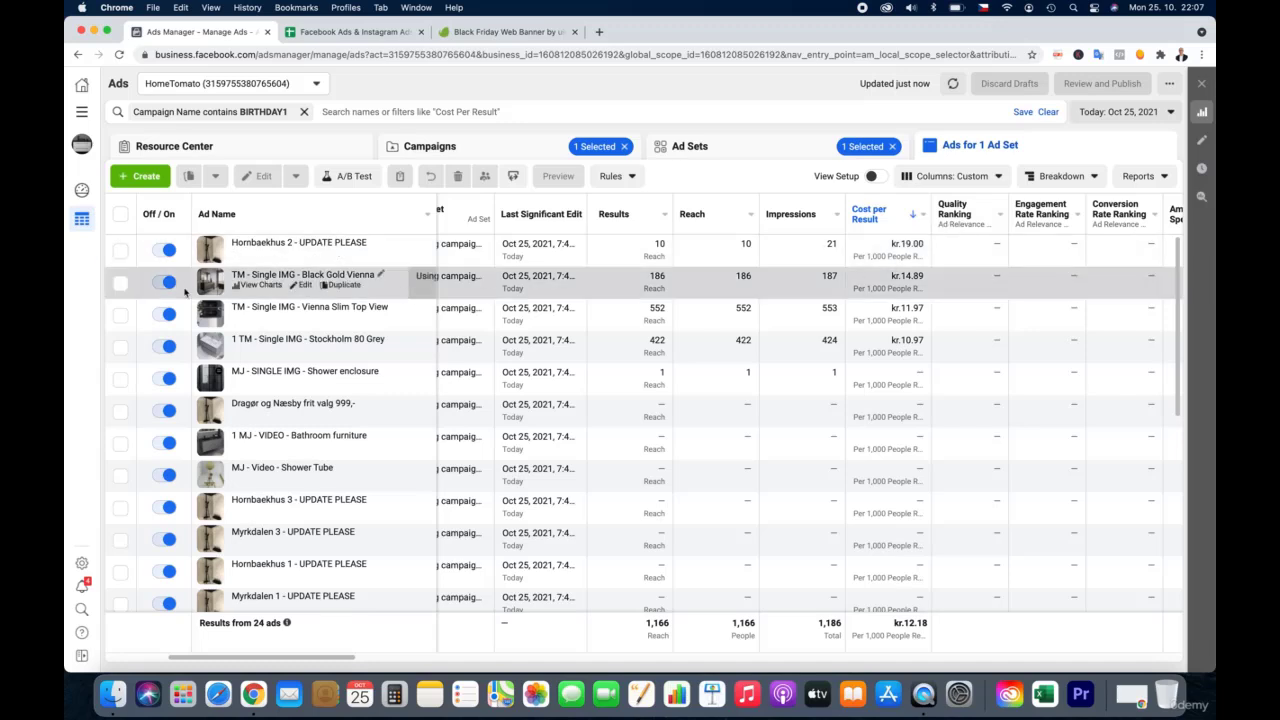
Delete the Hornbaekhus 2 - UPDATE PLEASE and TM - Single IMG - Black Gold Vienna ads from the Broad Reach 2 campaign
left_click(120, 286)
left_click(120, 251)
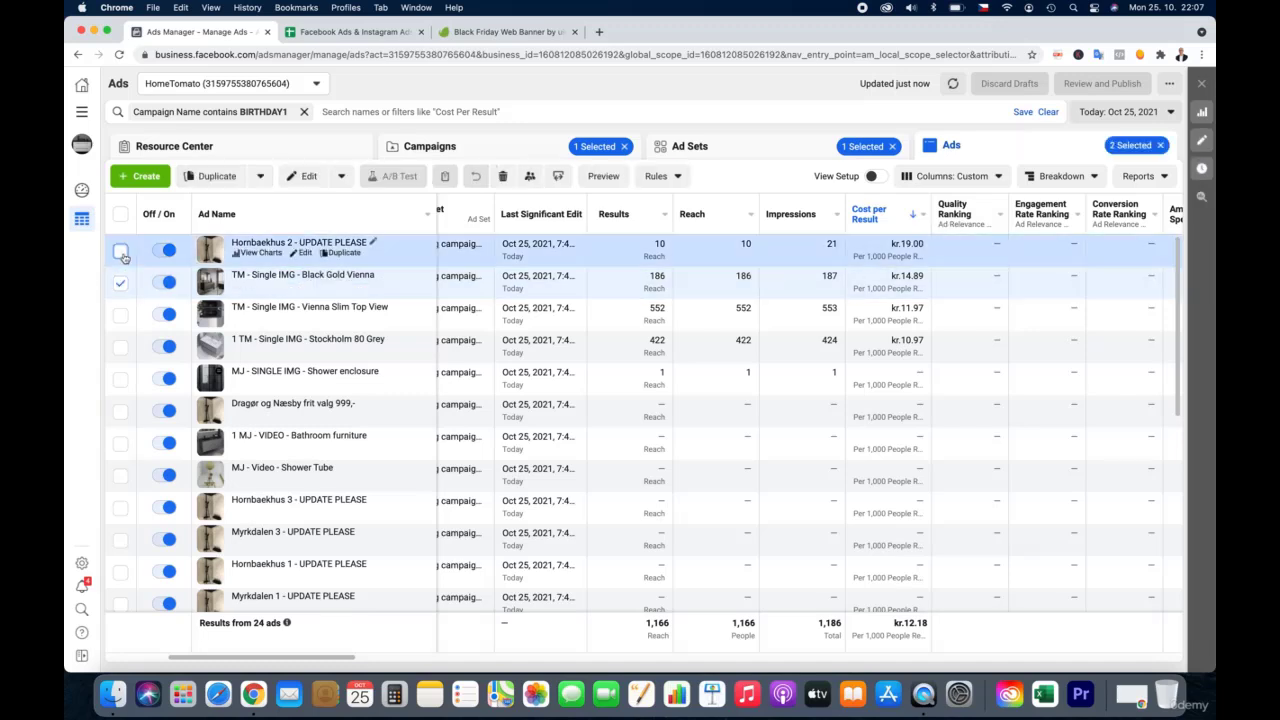
left_click(502, 176)
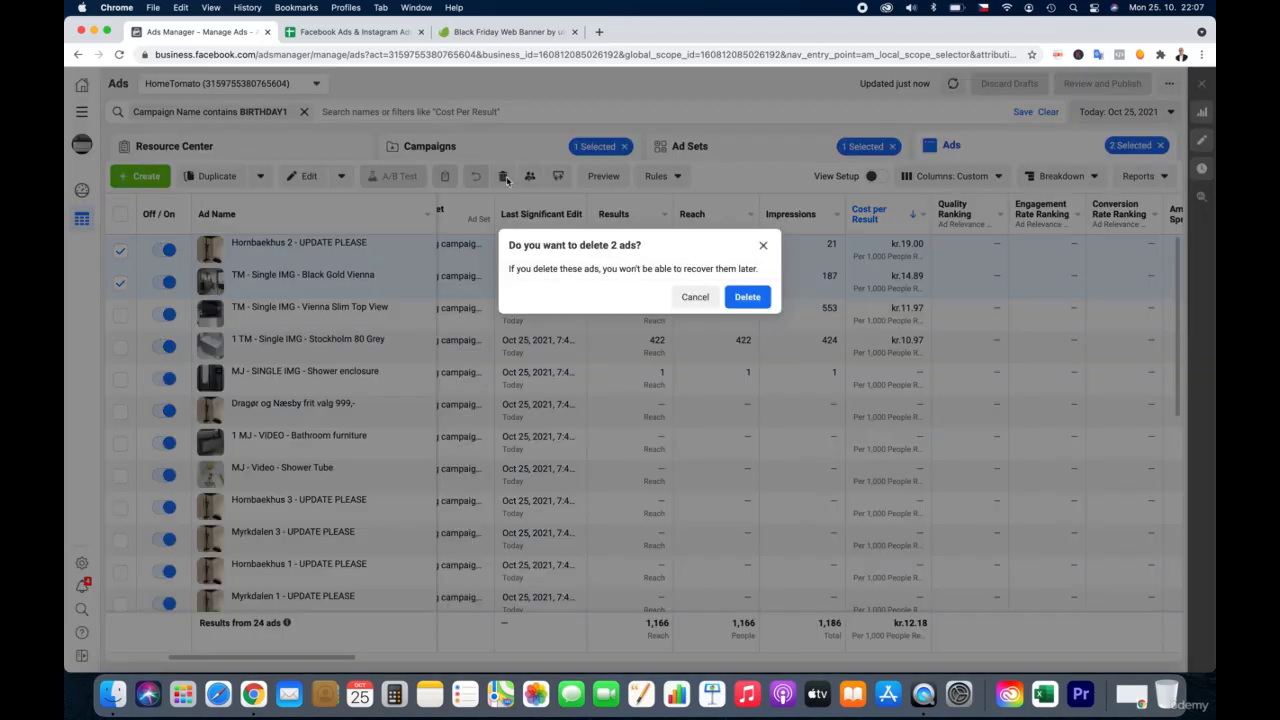
left_click(760, 298)
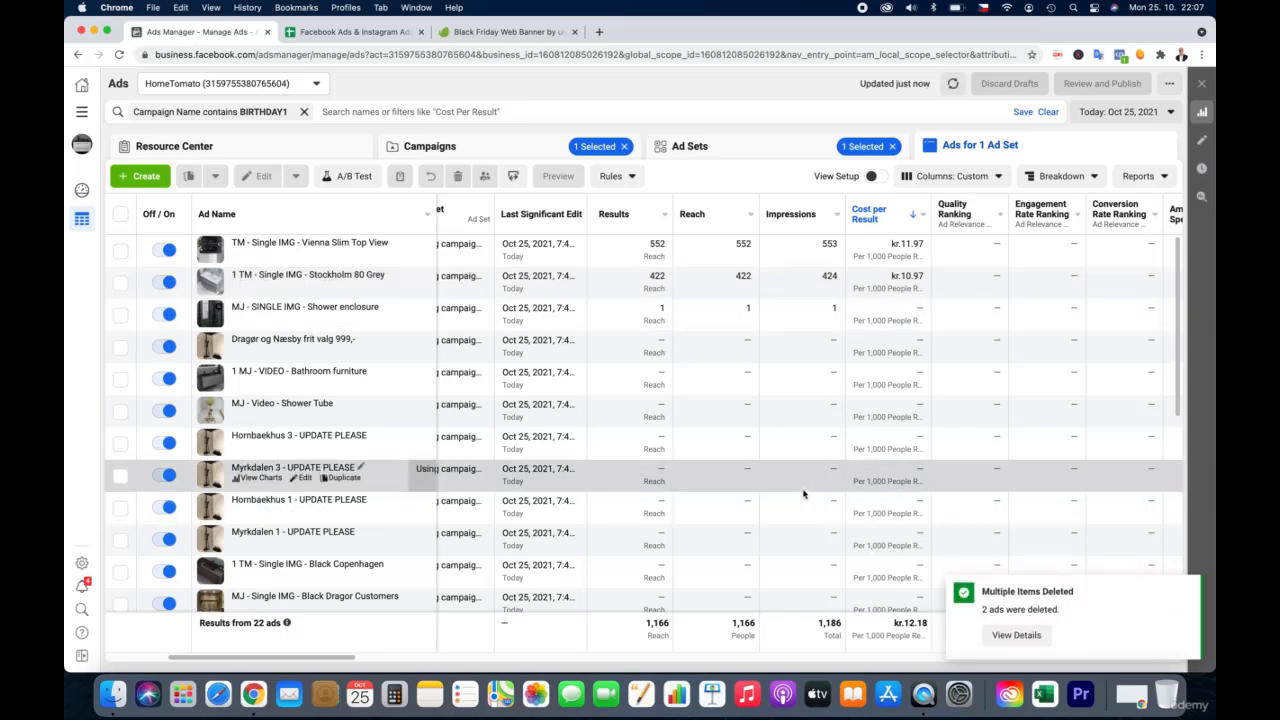
Return to the campaign list and open the ads of the BIRTHDAY1 Reach (Broad Reach 1) campaign
left_click(505, 153)
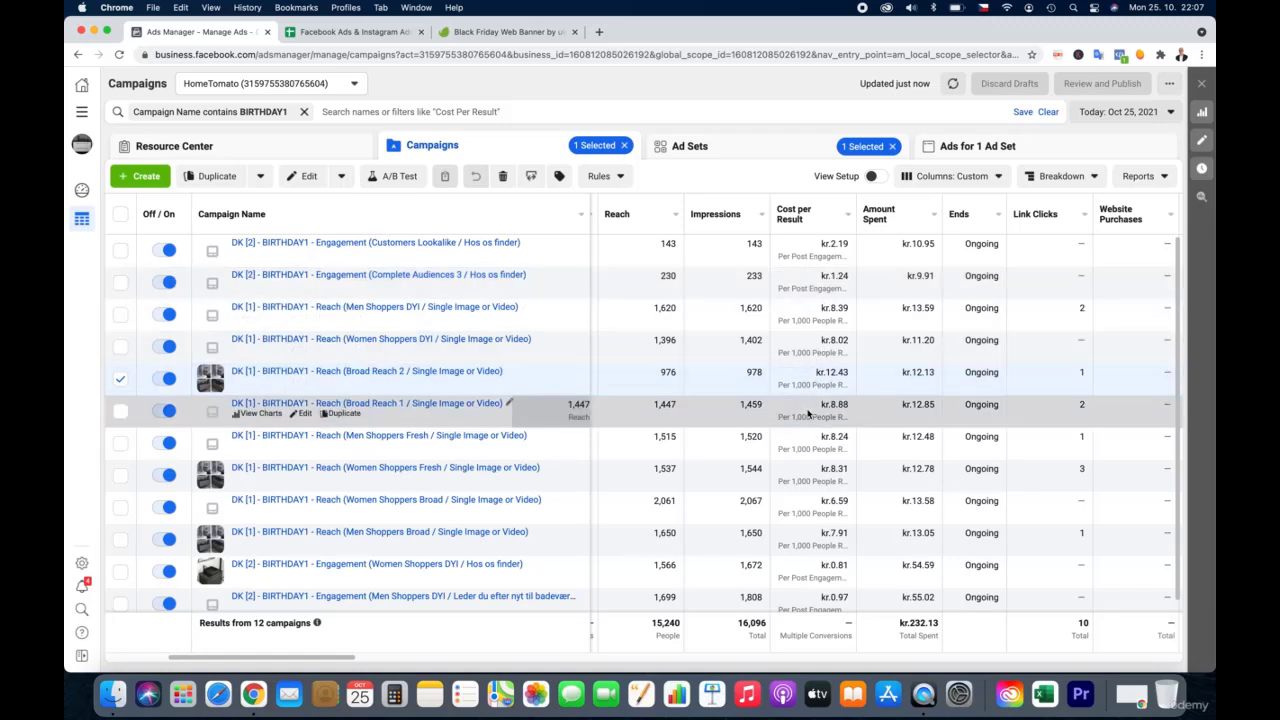
left_click(478, 404)
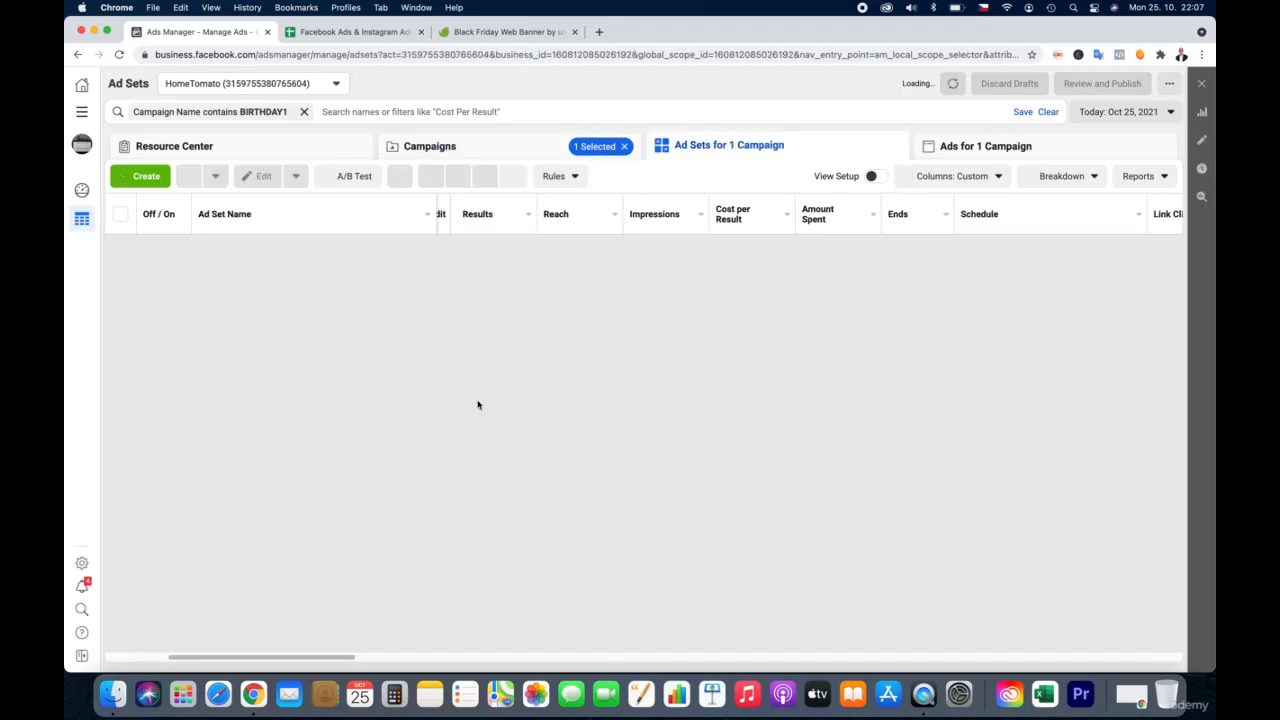
left_click(284, 244)
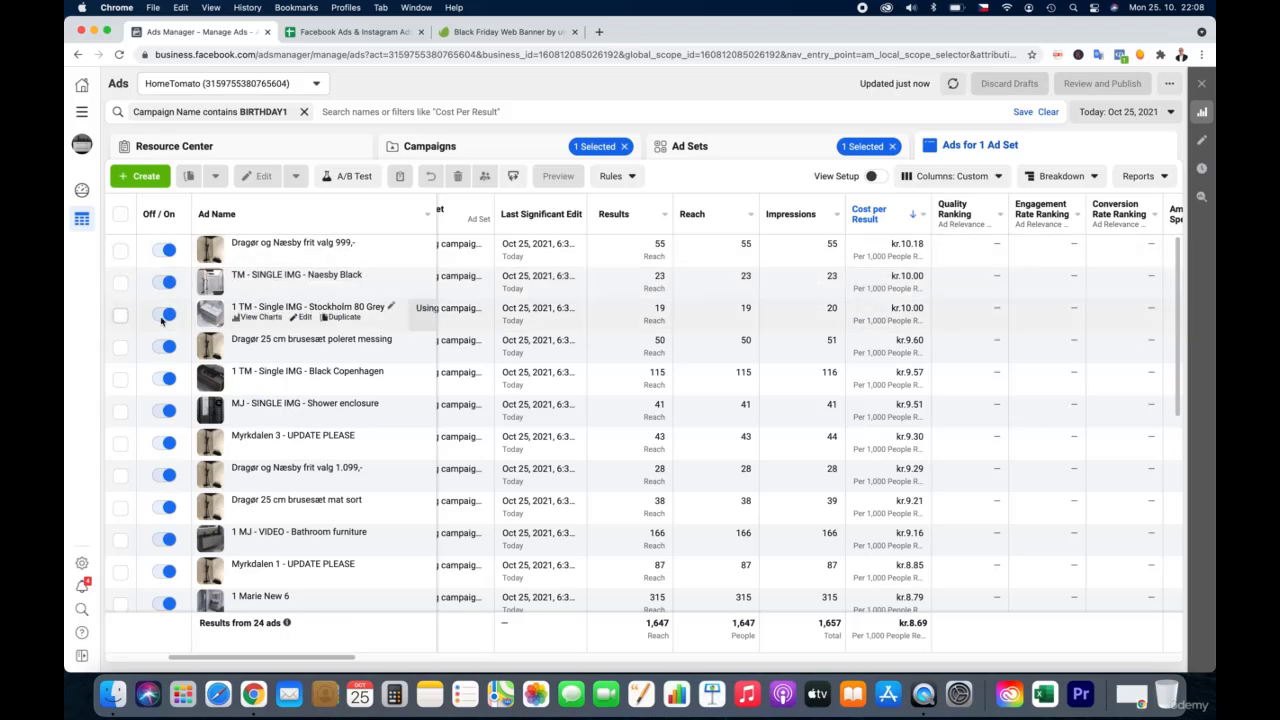
Delete the ads Dragør og Næsby frit valg 999,-, TM - SINGLE IMG - Naesby Black and 1 TM - Single IMG - Stockholm 80 Grey
left_click(120, 251)
left_click(120, 282)
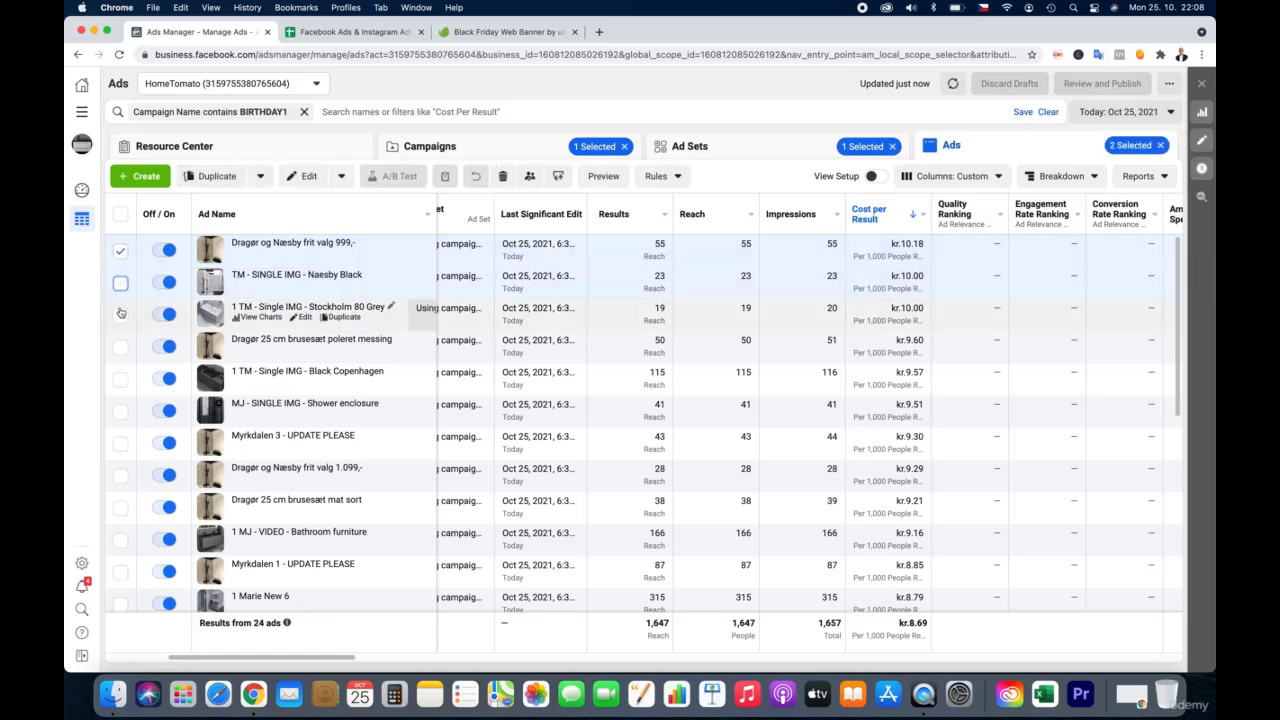
left_click(120, 314)
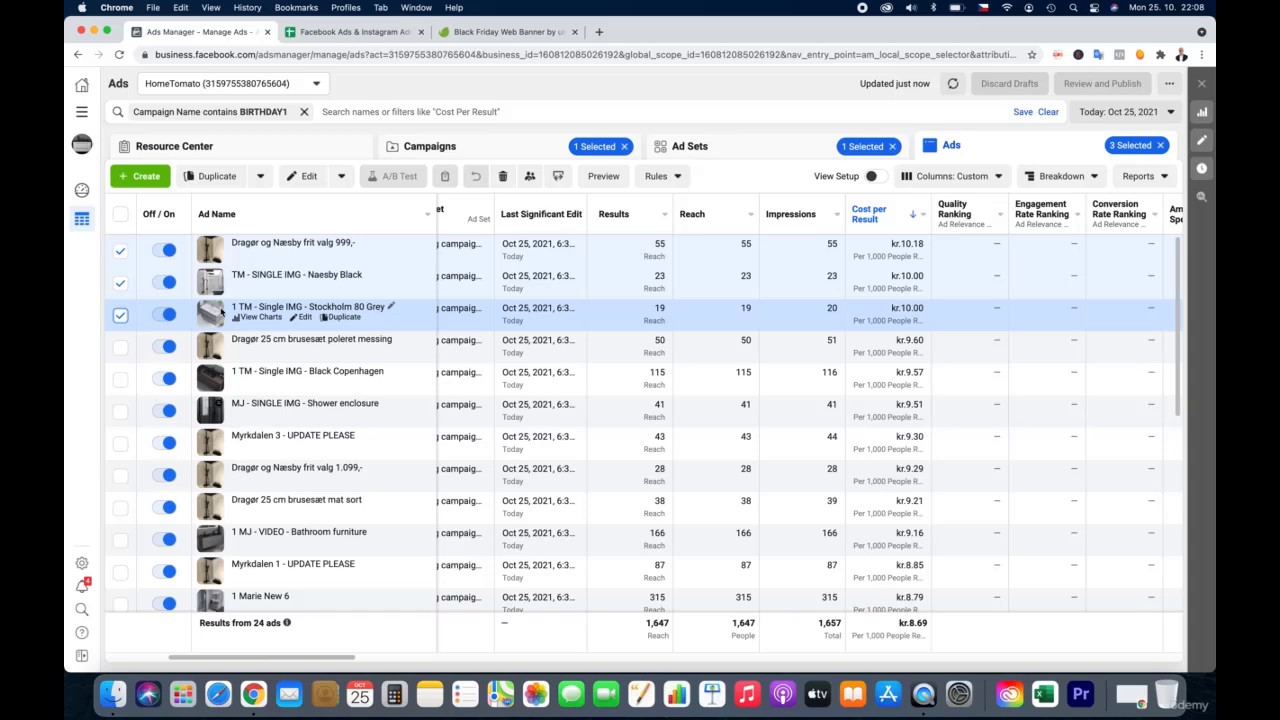
left_click(503, 177)
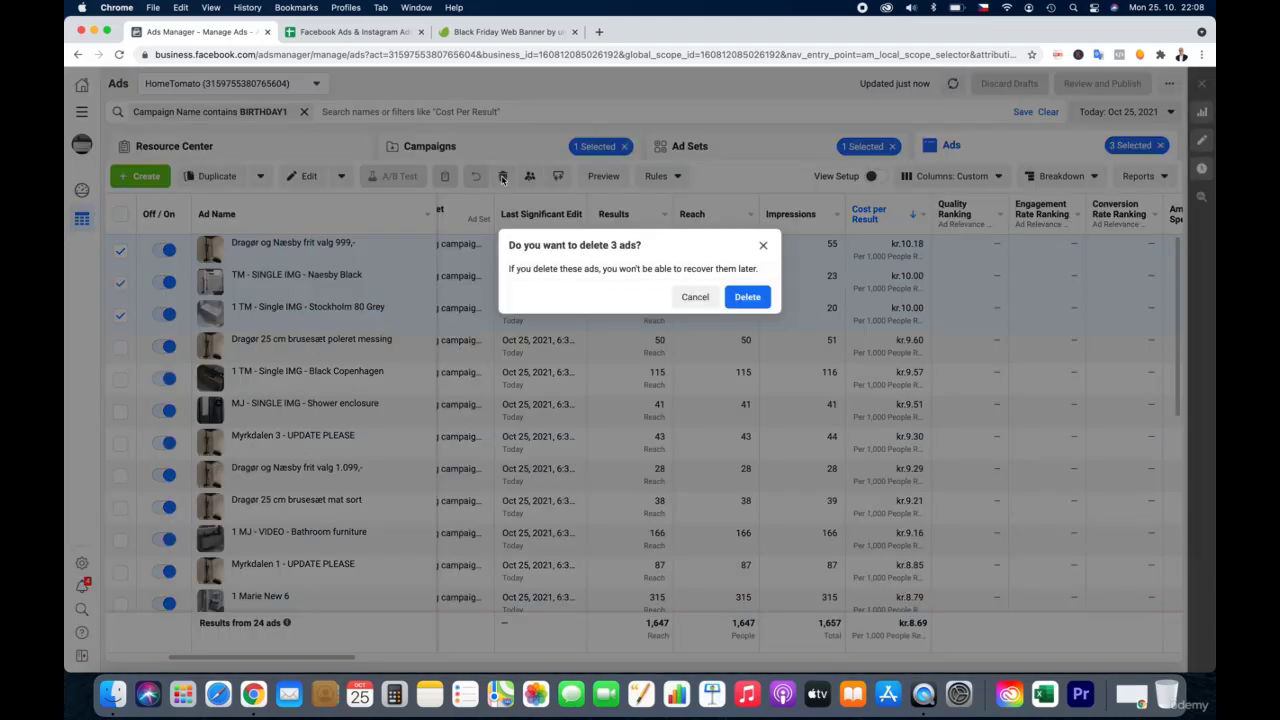
left_click(748, 297)
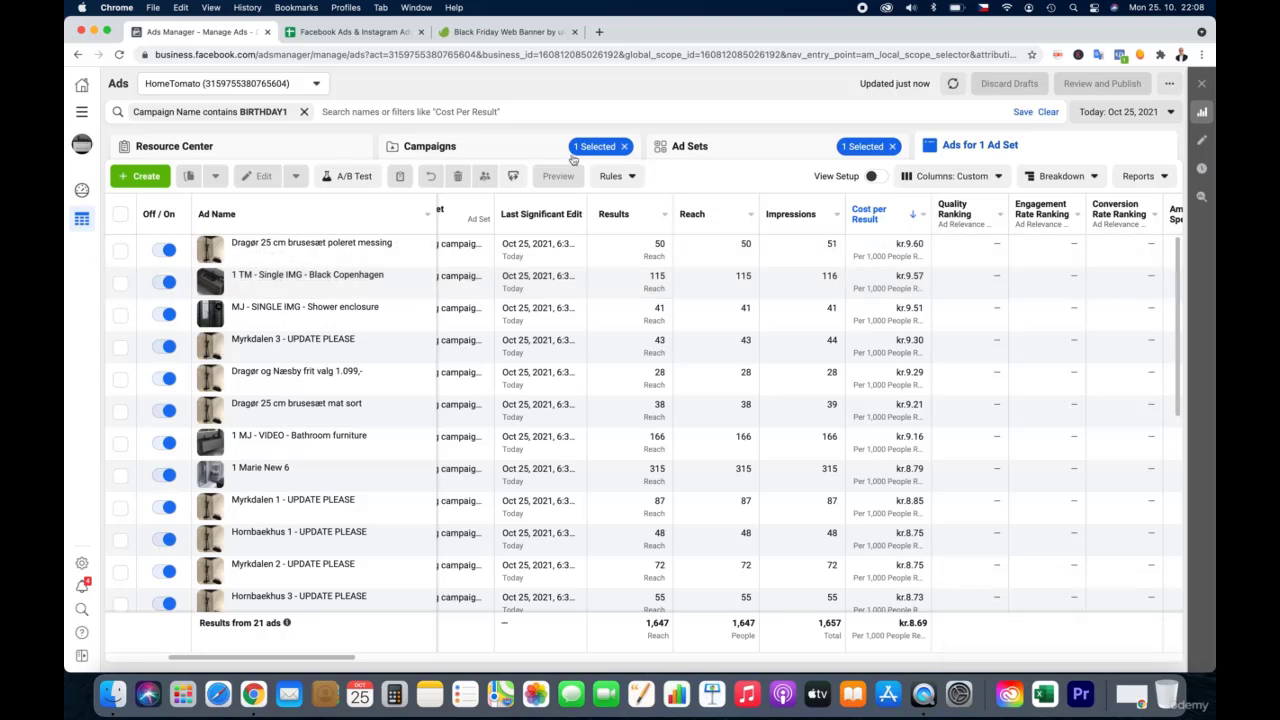
Return to the campaign list and open the DK Broad Reach ad set of the Broad Reach 1 campaign for editing
left_click(518, 148)
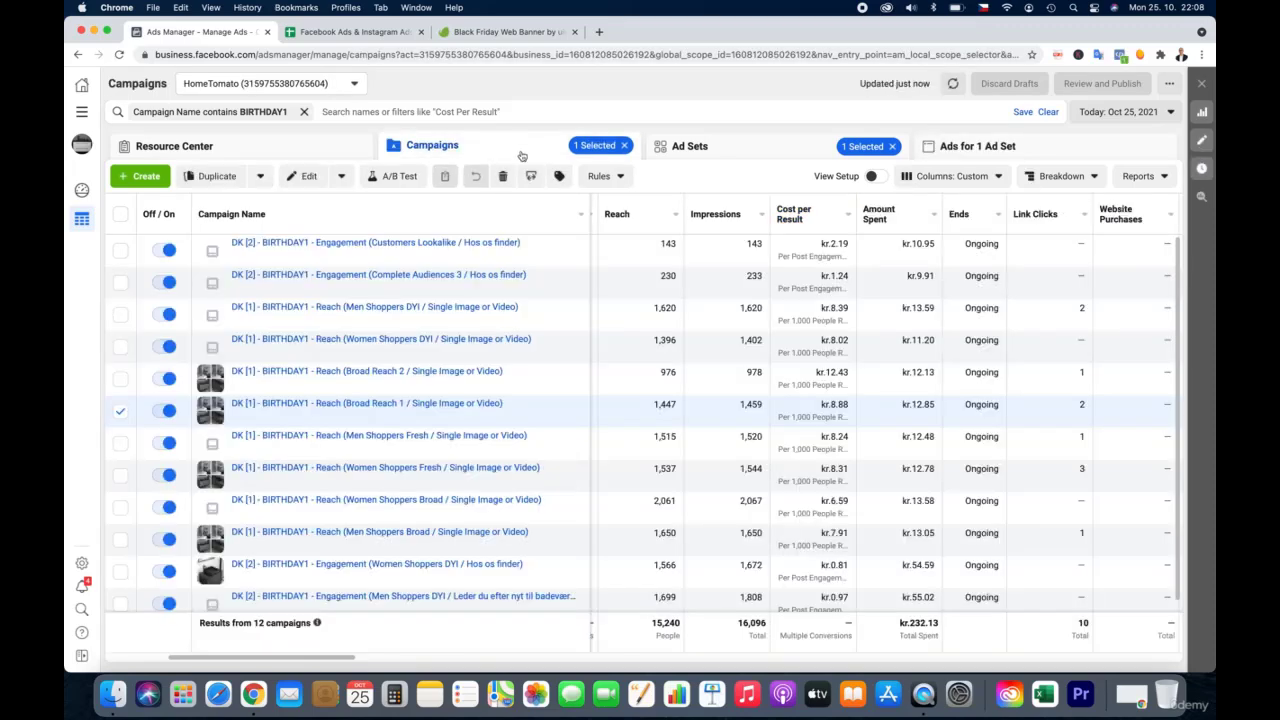
left_click(120, 412)
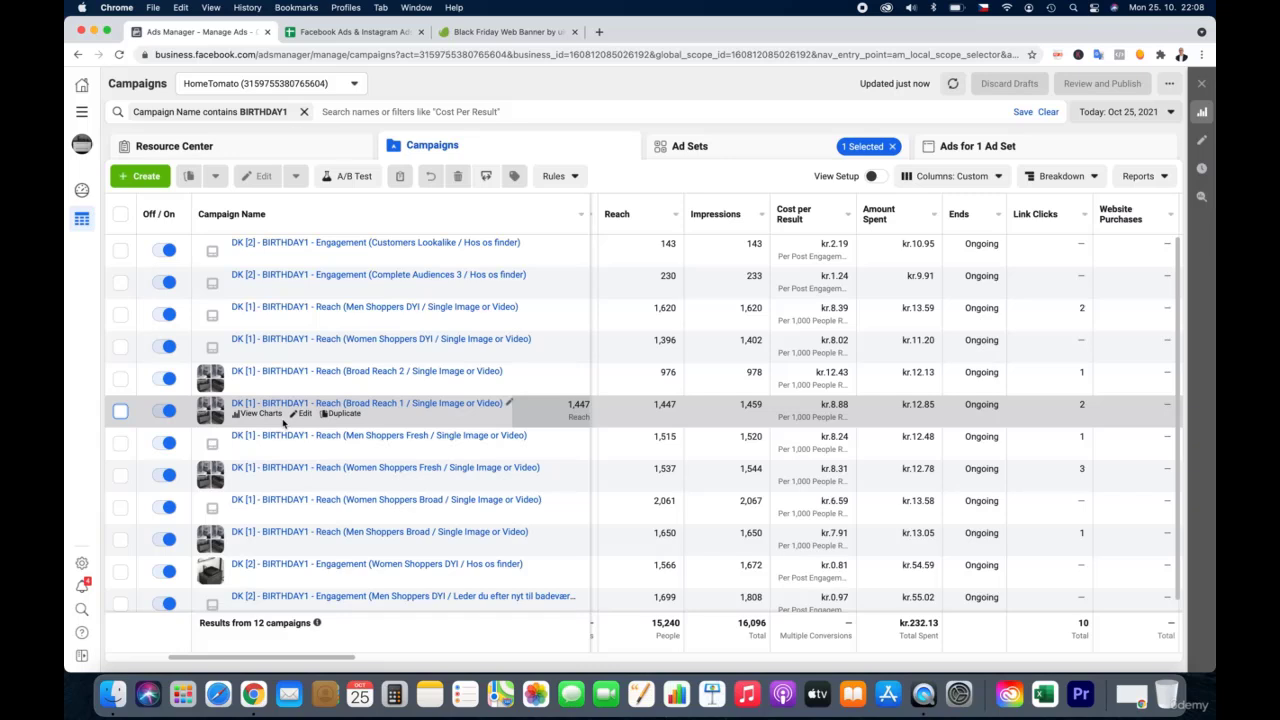
scroll(282, 424, "right", 1)
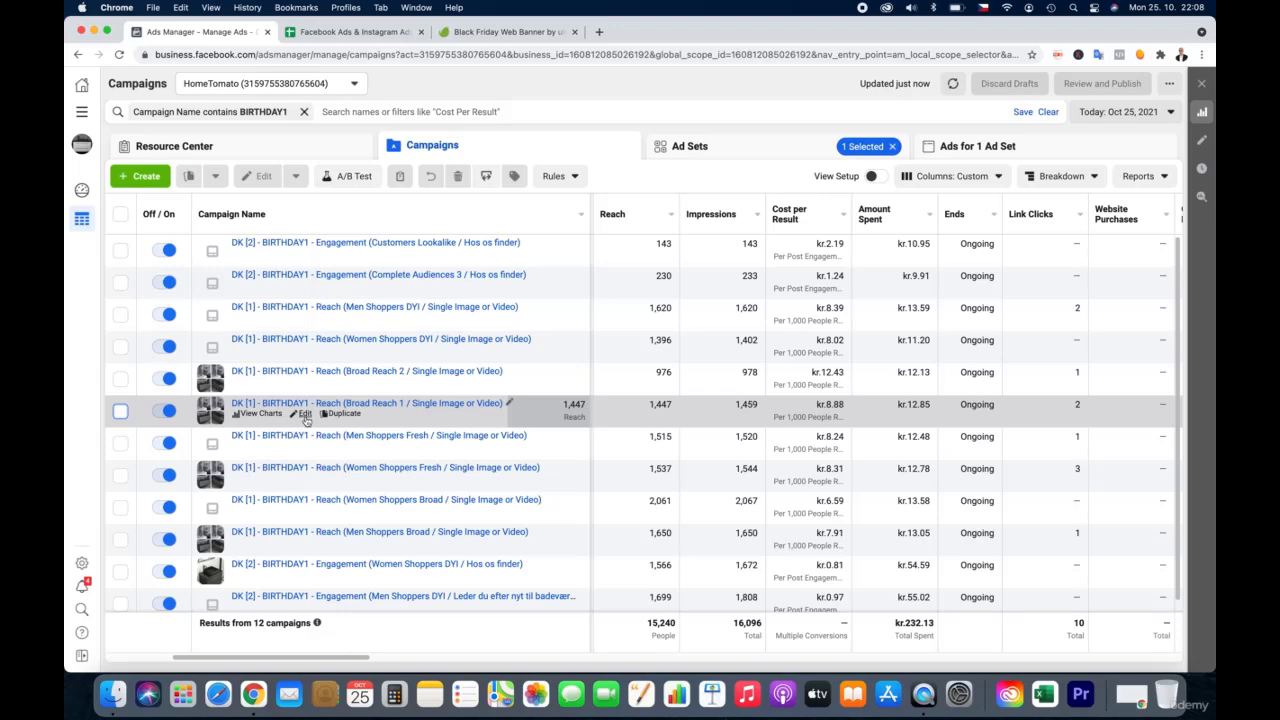
left_click(304, 414)
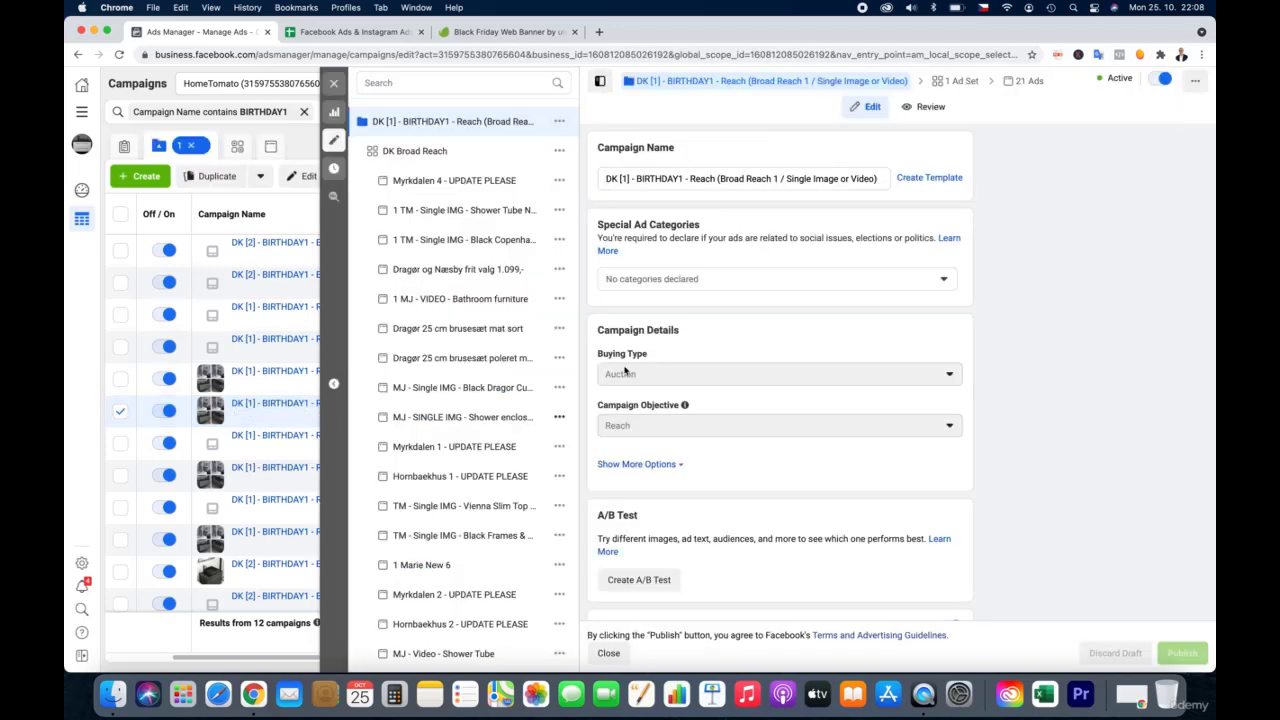
left_click(524, 152)
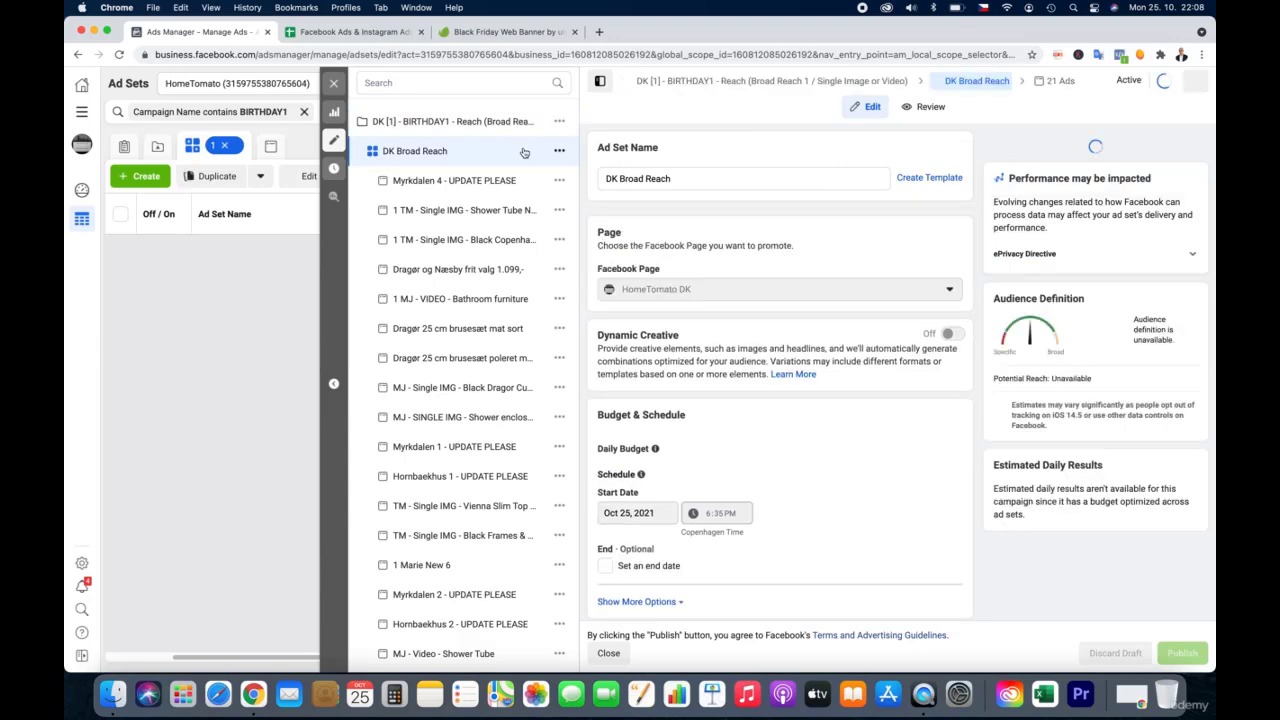
Open the ad set's saved audience DENMARK MAGIC REACH 2 for editing and examine its included and excluded custom audiences, location, age and gender
scroll(889, 248, "down", 4)
scroll(889, 248, "down", 4)
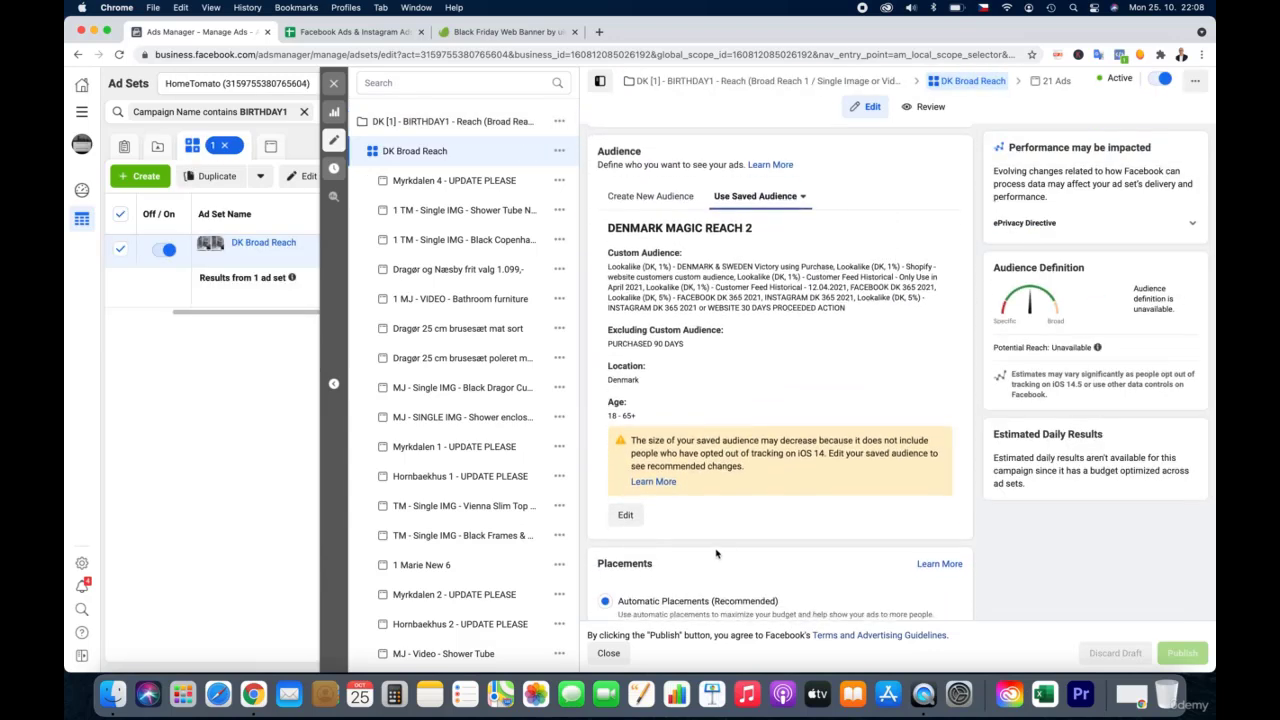
left_click(625, 517)
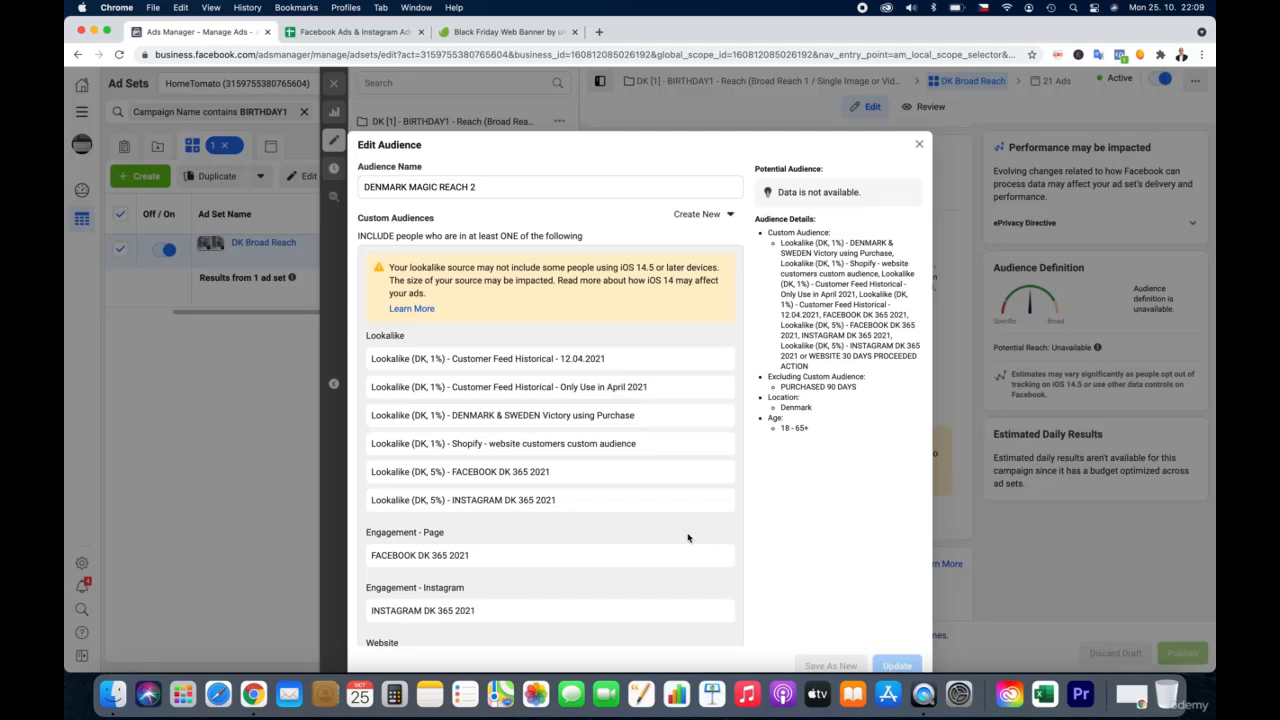
scroll(695, 526, "down", 3)
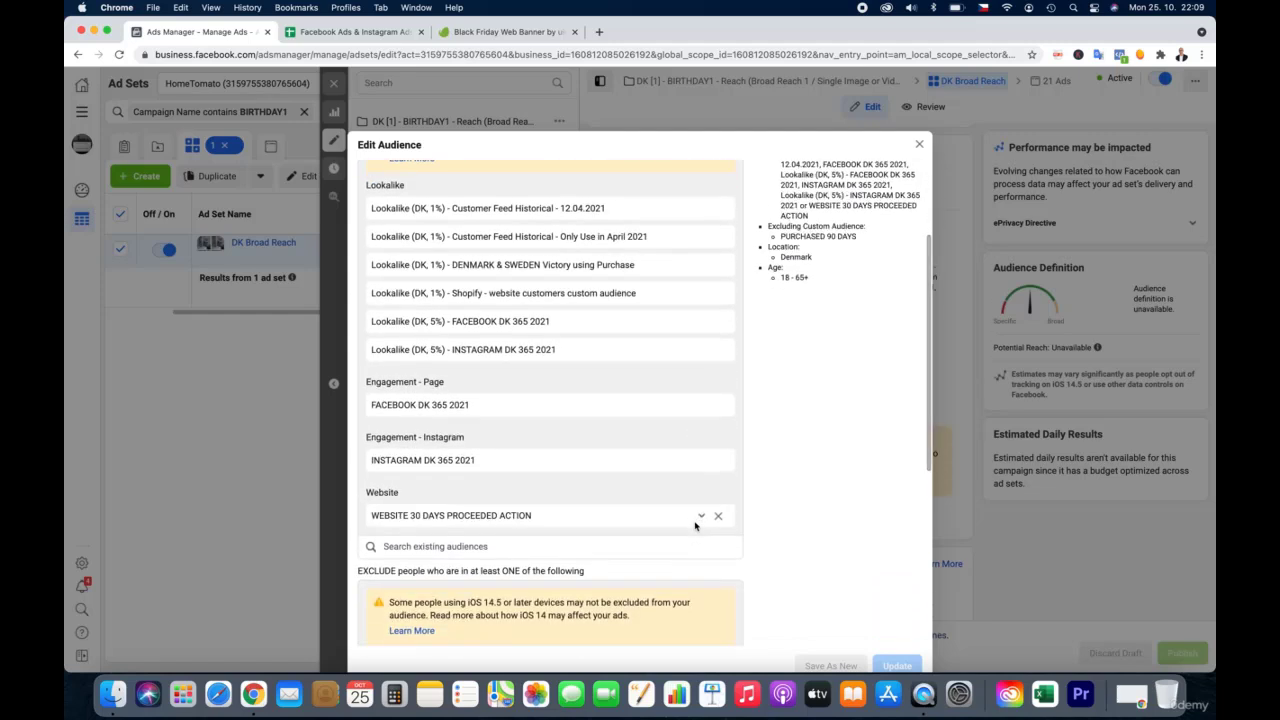
scroll(695, 524, "down", 4)
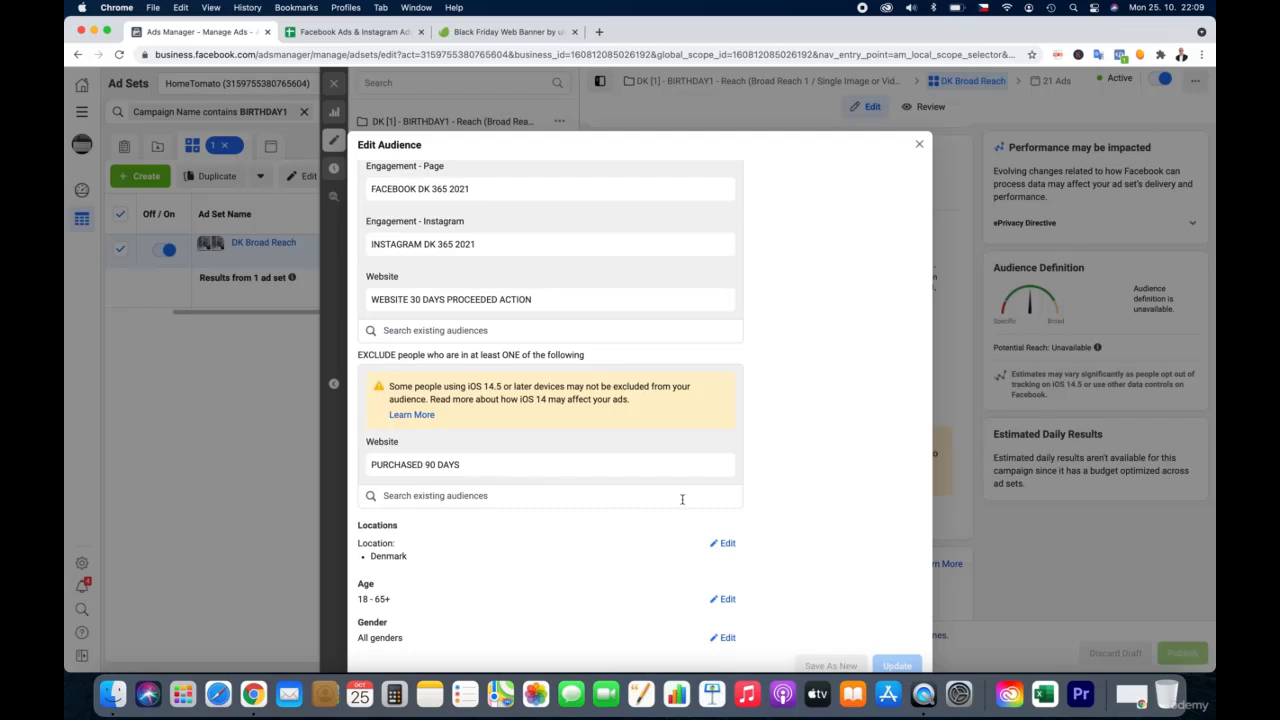
scroll(743, 493, "up", 5)
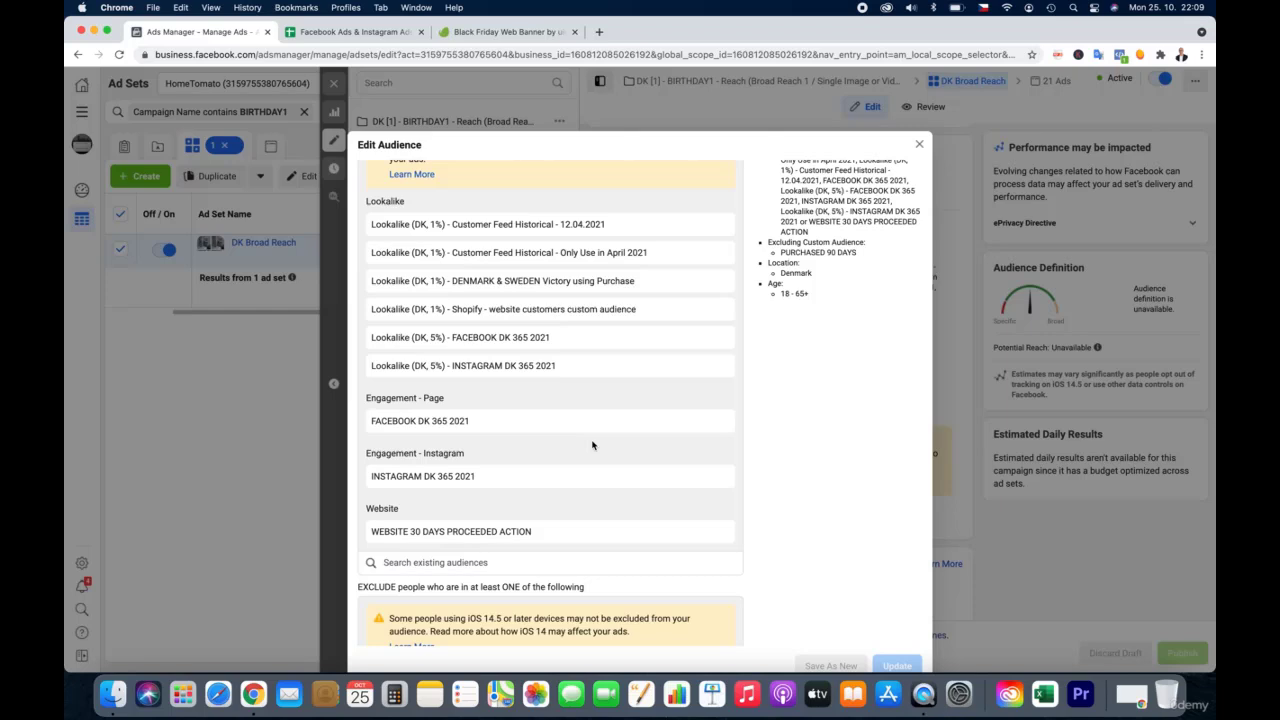
scroll(594, 448, "up", 3)
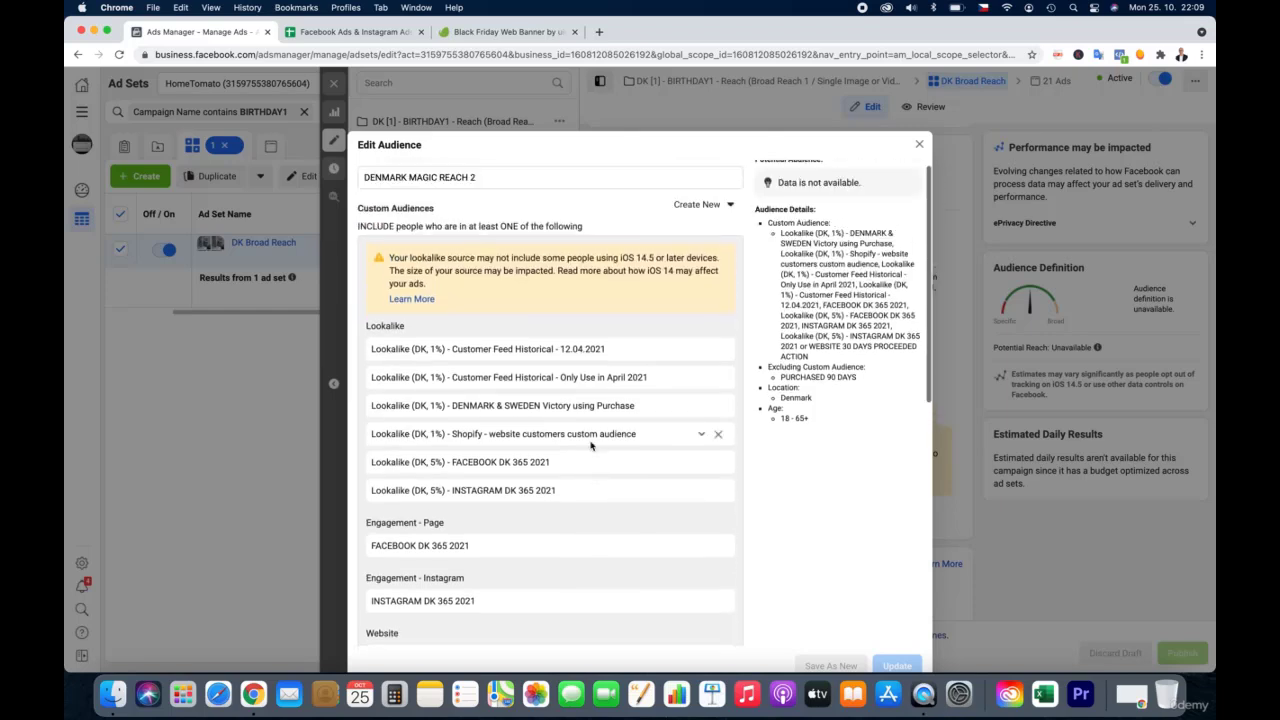
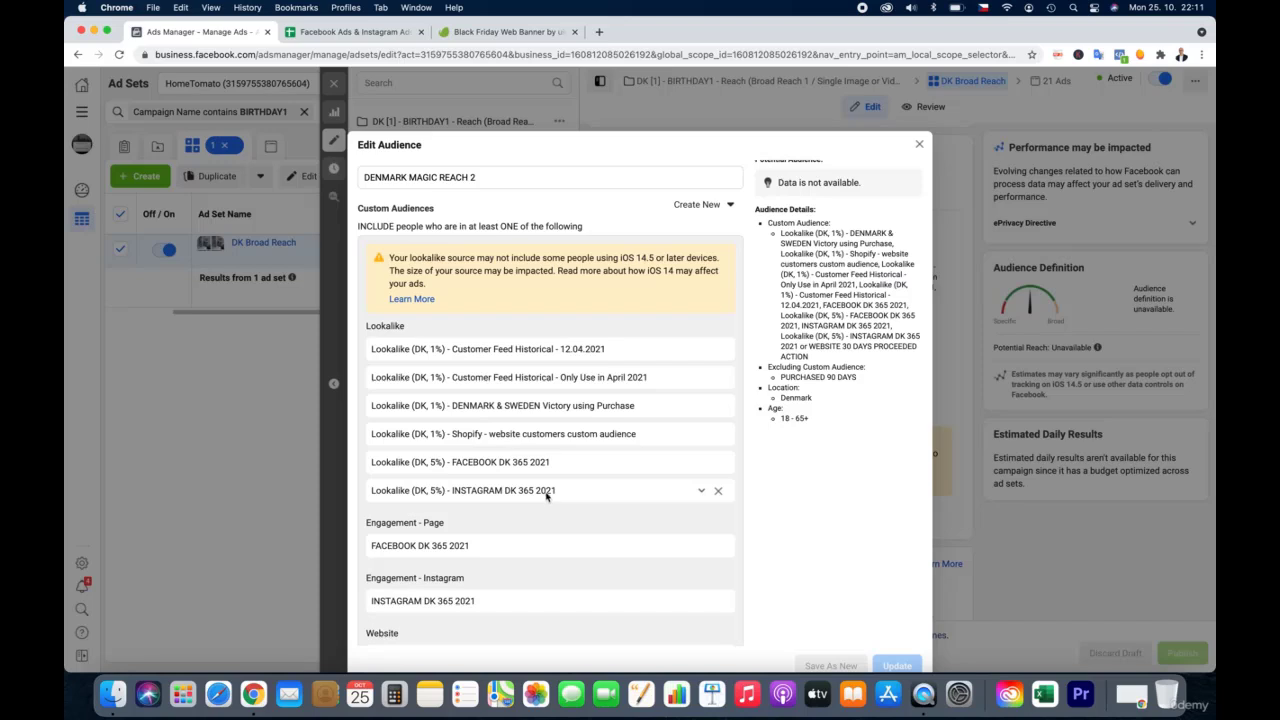
scroll(547, 495, "down", 2)
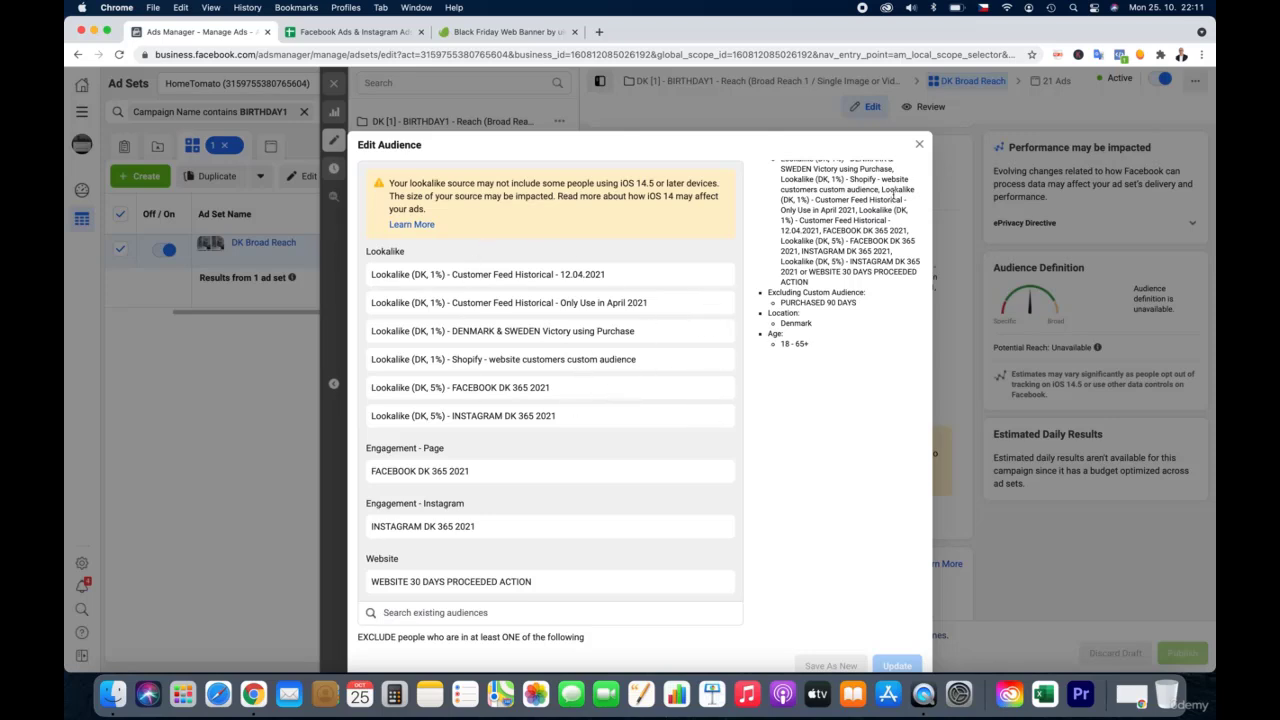
Close the saved audience and the ad set editor without changes and return to the campaign list
left_click(919, 149)
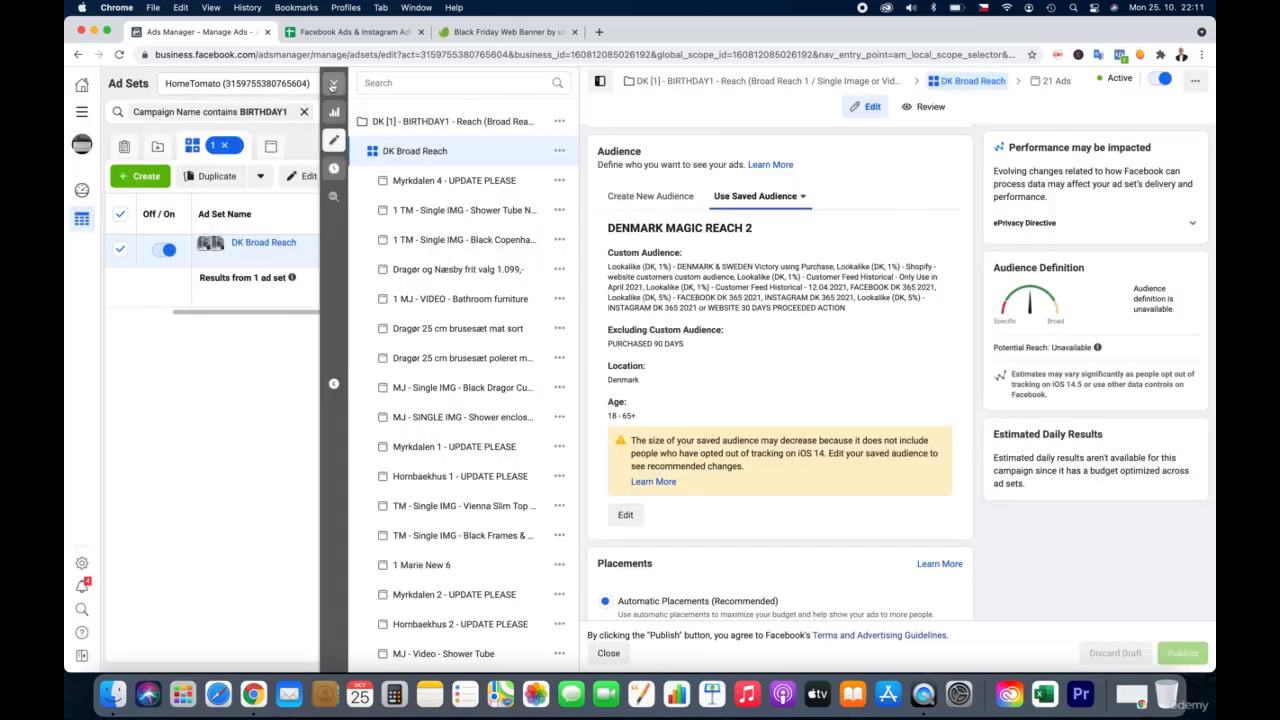
left_click(334, 84)
left_click(518, 155)
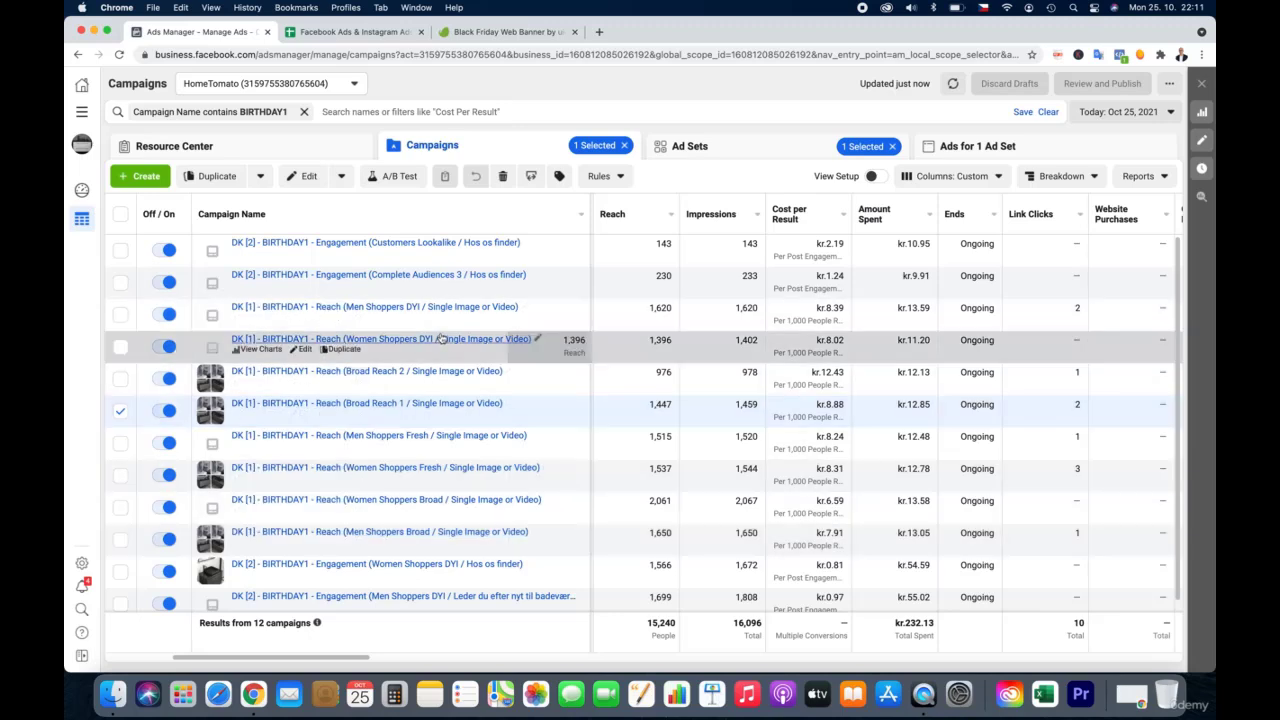
Switch to Safari, open HomeTomato's Shopify Sales over time report full screen with the saved account, and examine the daily sales for October
left_click(222, 697)
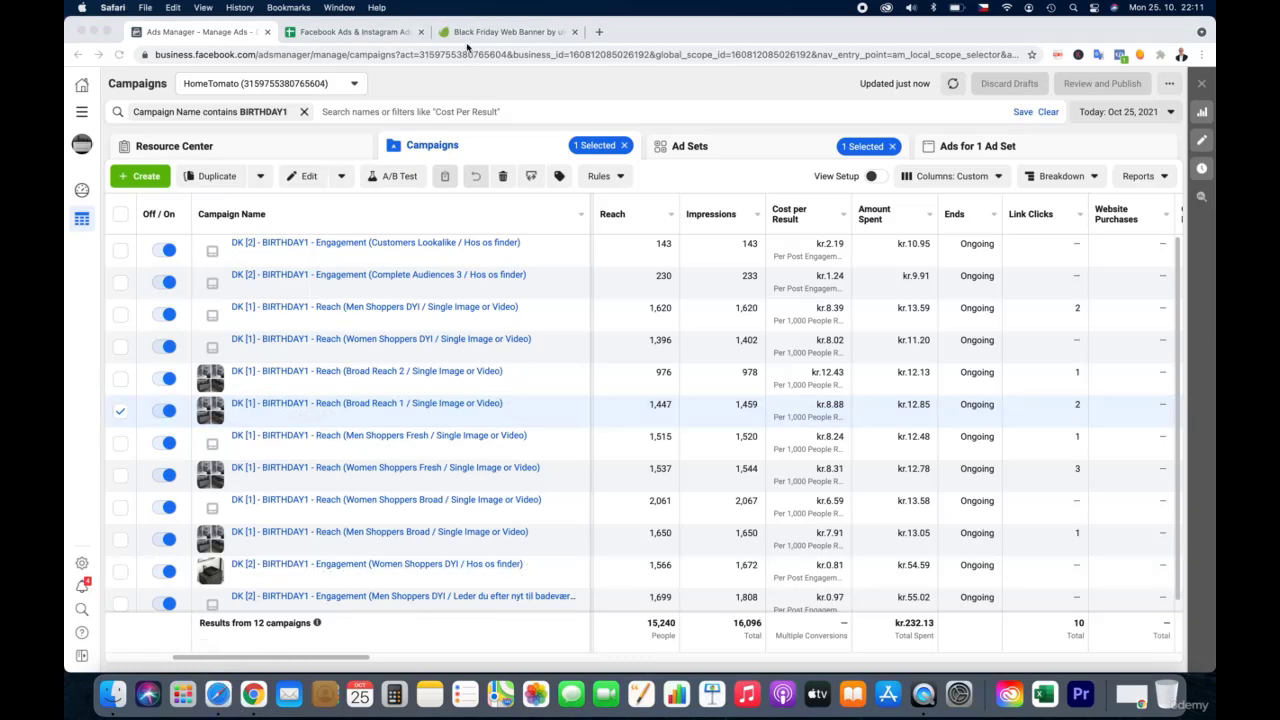
type("sa")
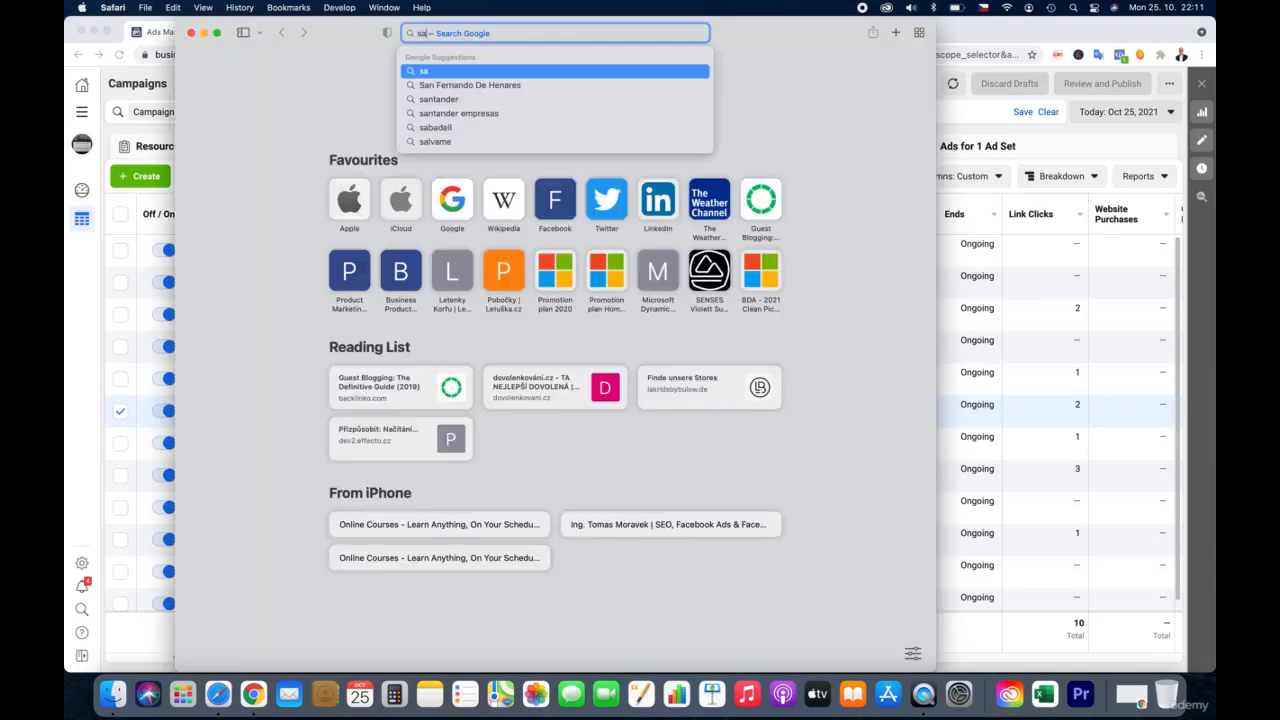
type("les")
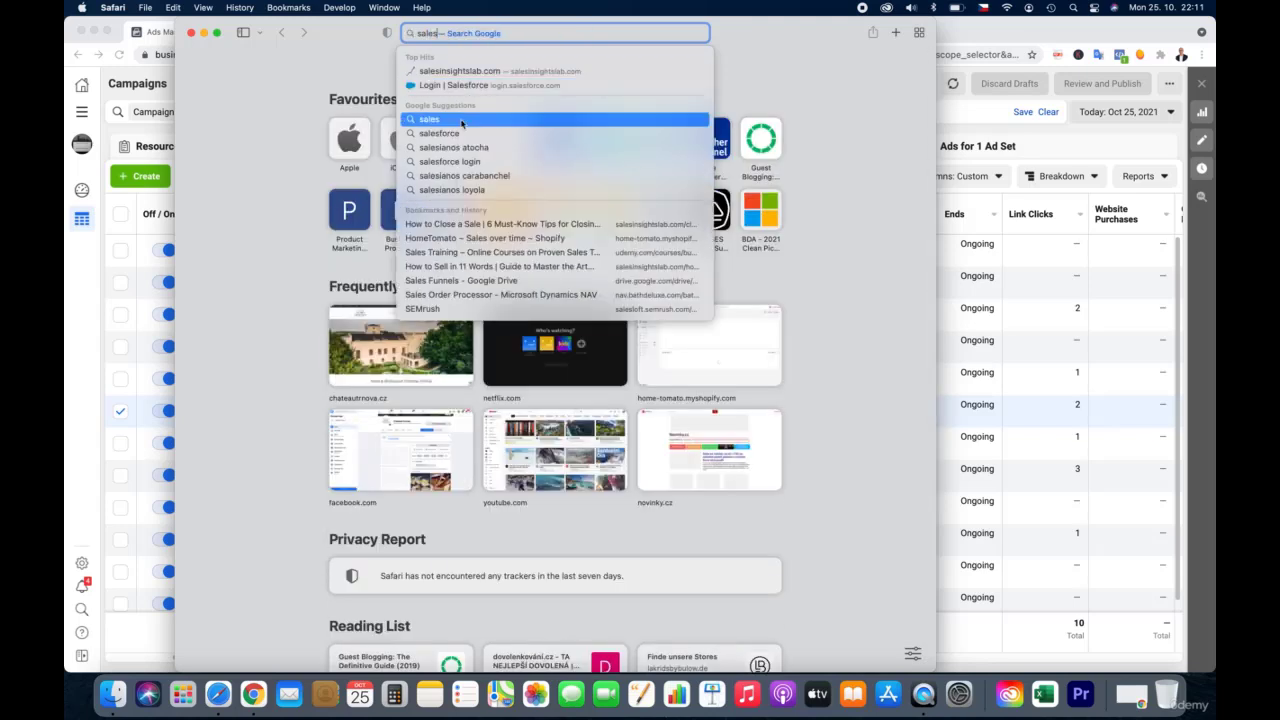
left_click(491, 238)
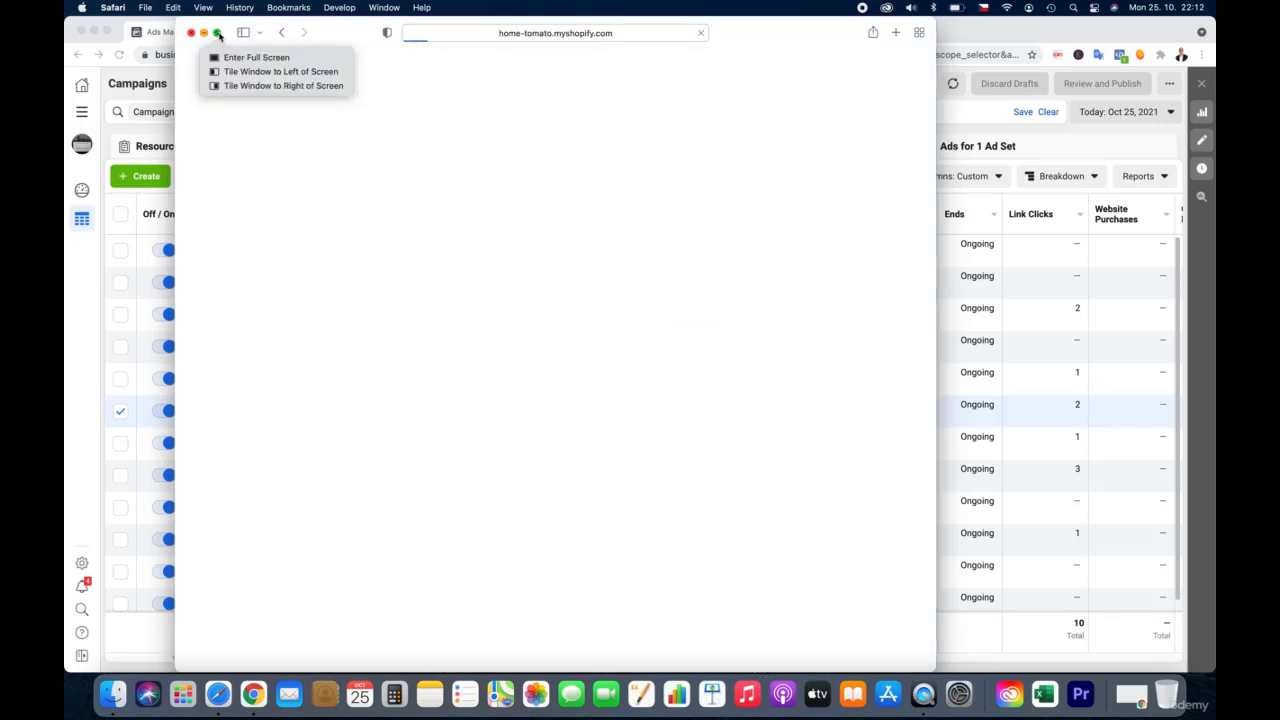
left_click(218, 34)
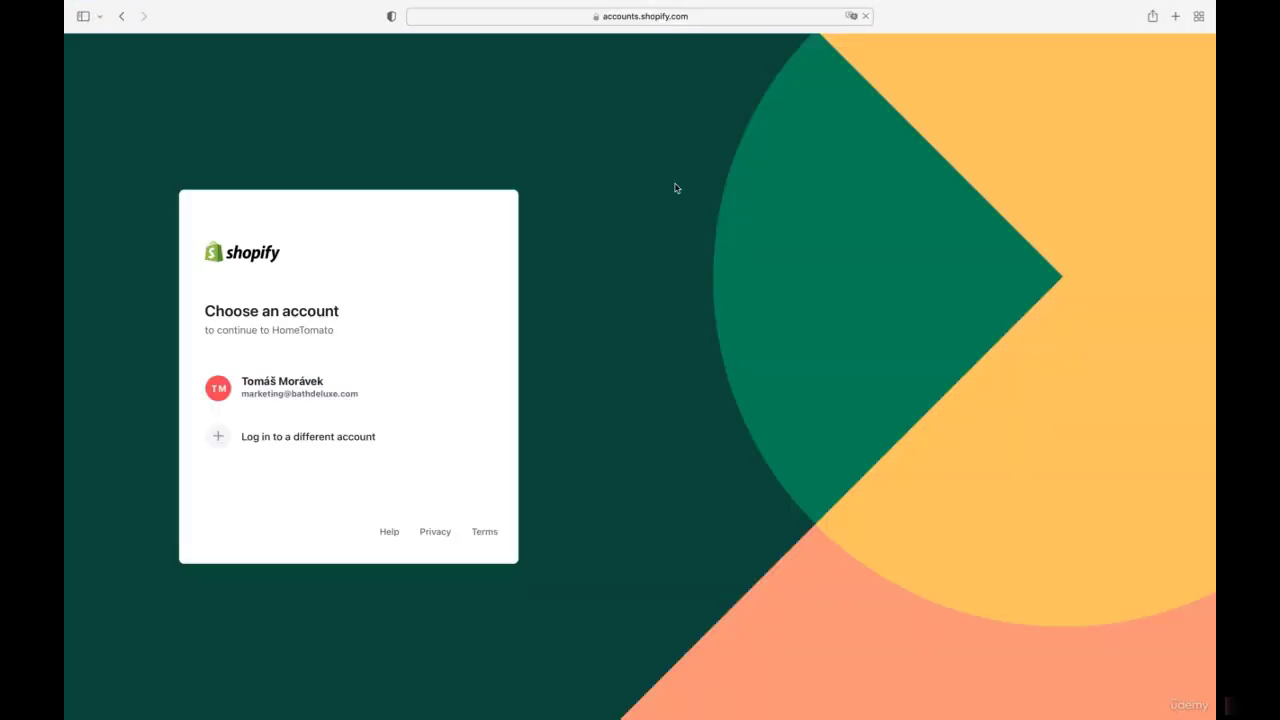
left_click(336, 393)
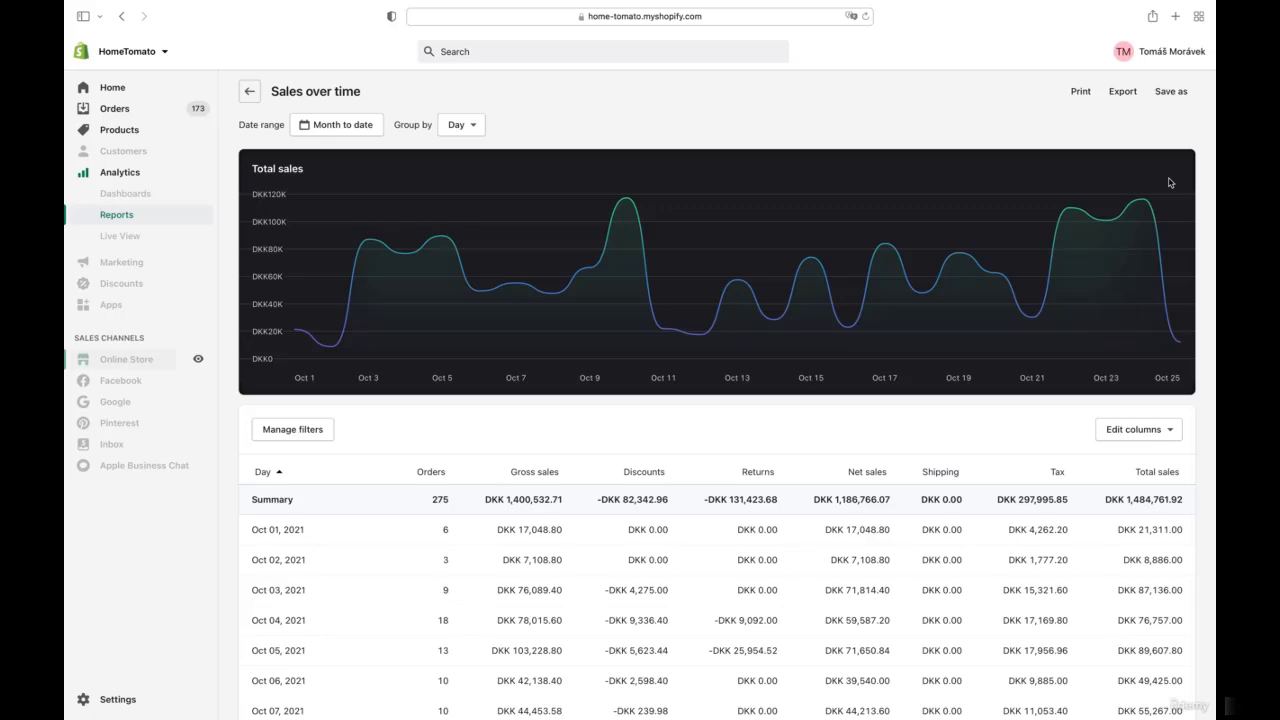
scroll(1170, 183, "down", 10)
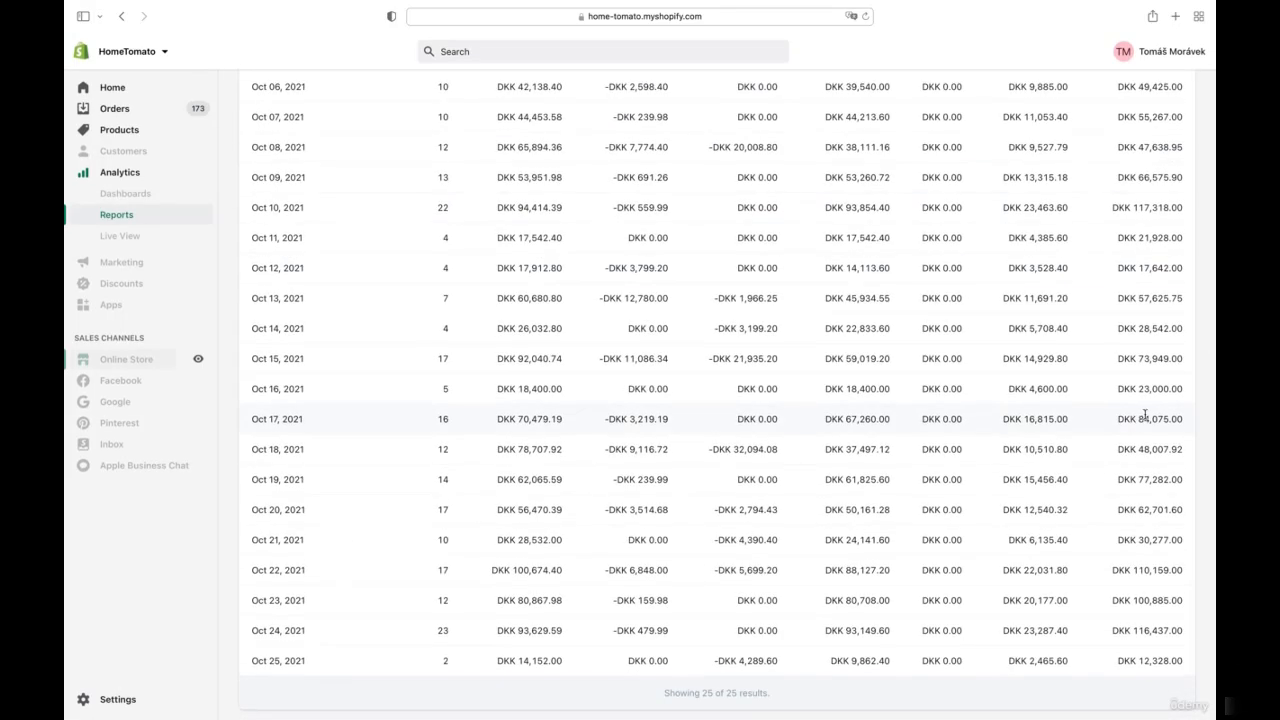
scroll(1148, 417, "up", 10)
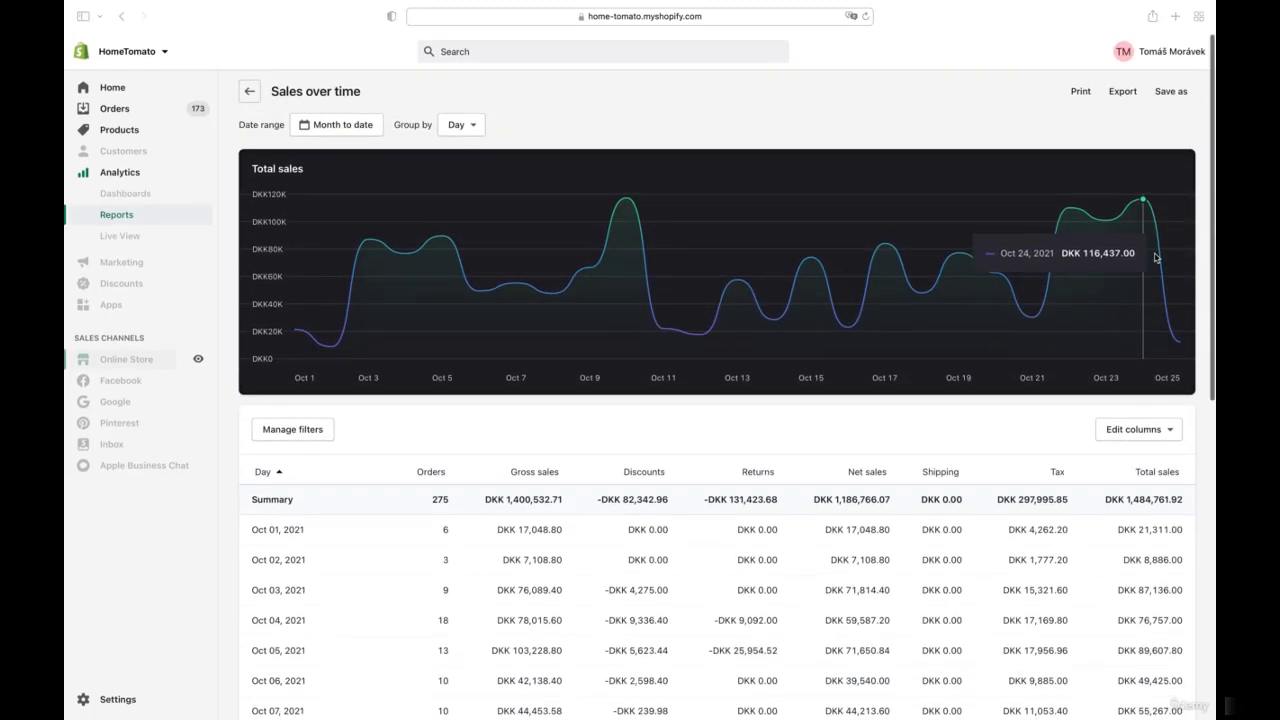
Switch to the Black November spreadsheet in Chrome and examine the Event Marketing Timeline's campaign types, key messages, budget shares, audiences and scheduled weeks
key("ctrl+Left")
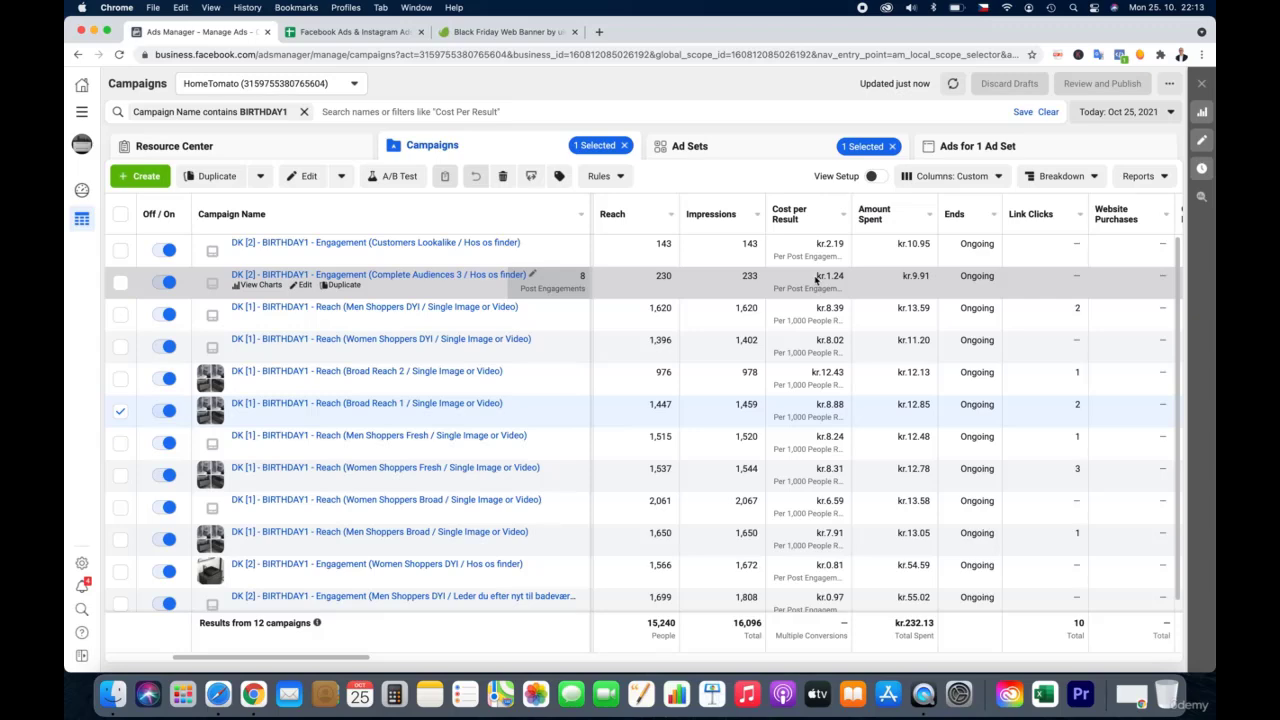
left_click(348, 38)
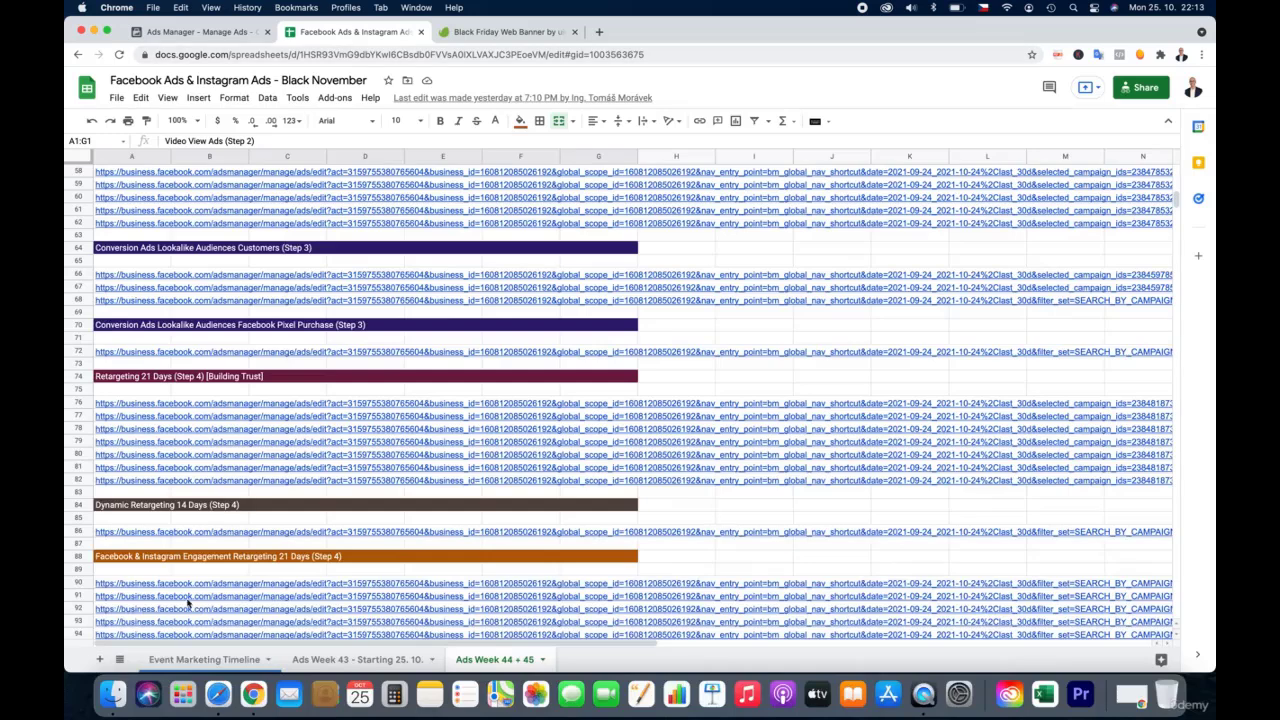
left_click(183, 660)
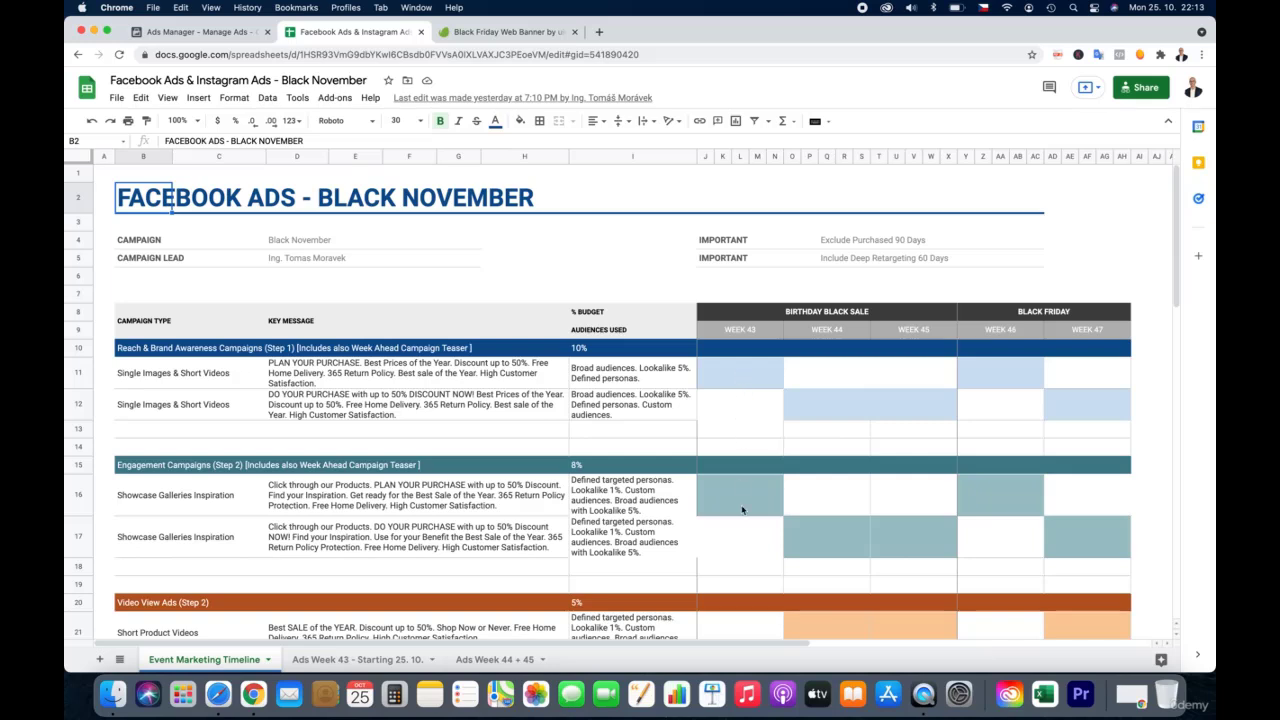
scroll(741, 509, "down", 3)
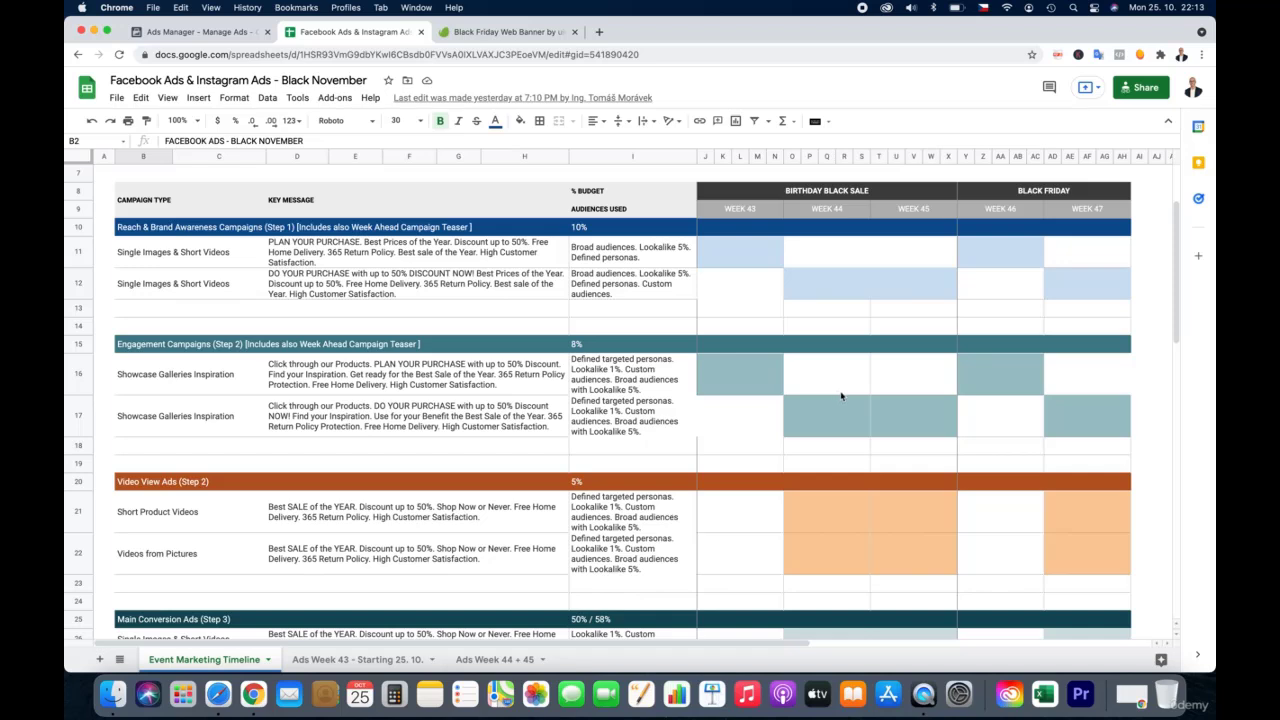
scroll(840, 396, "down", 1)
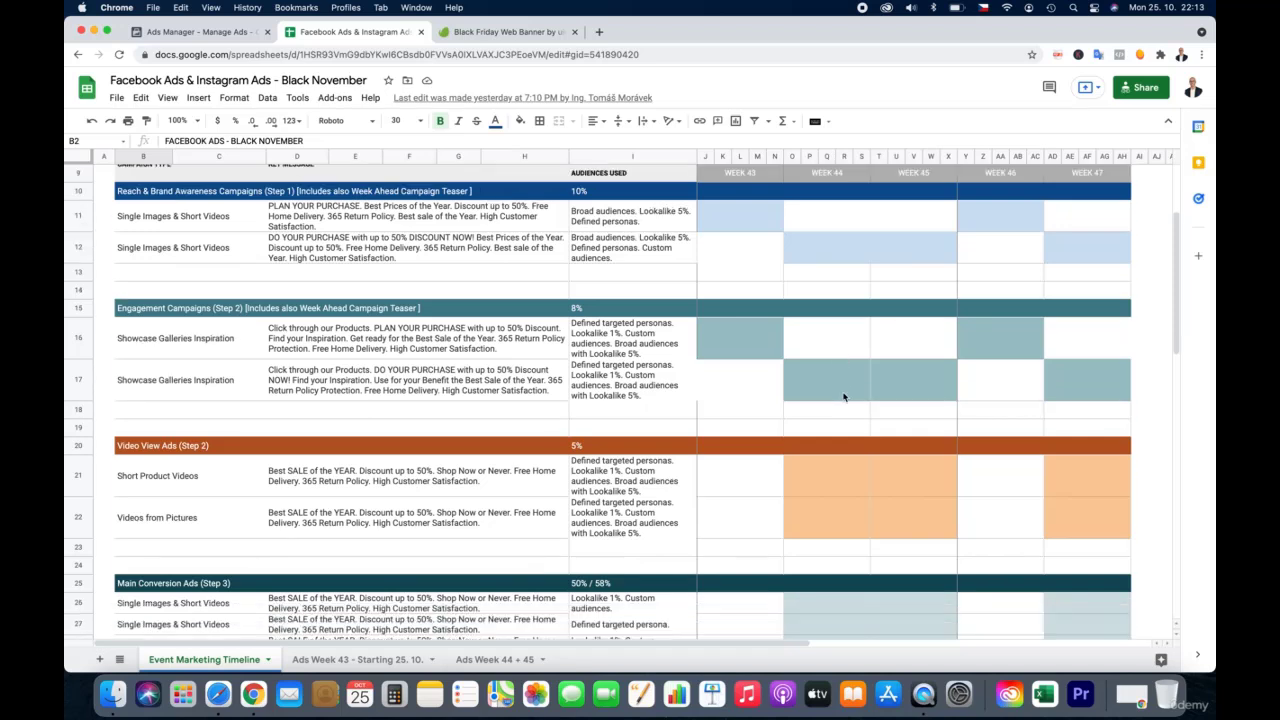
scroll(843, 397, "down", 2)
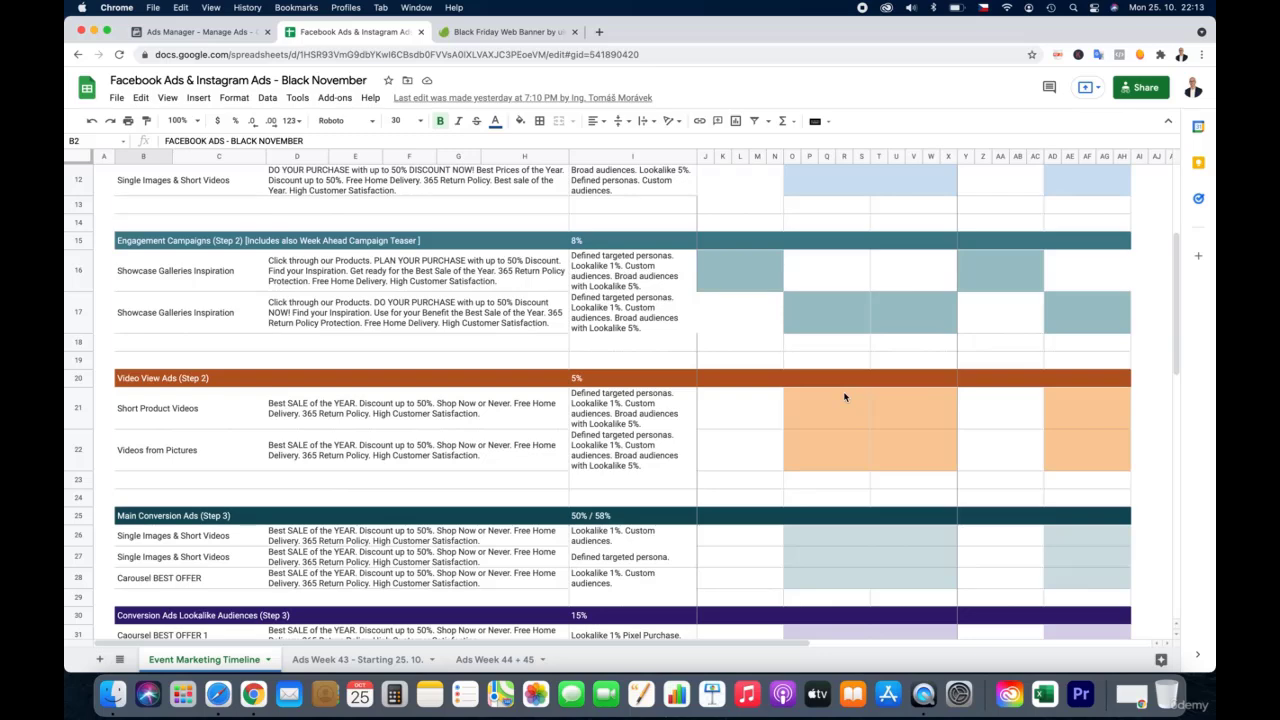
scroll(844, 397, "down", 3)
scroll(844, 397, "down", 4)
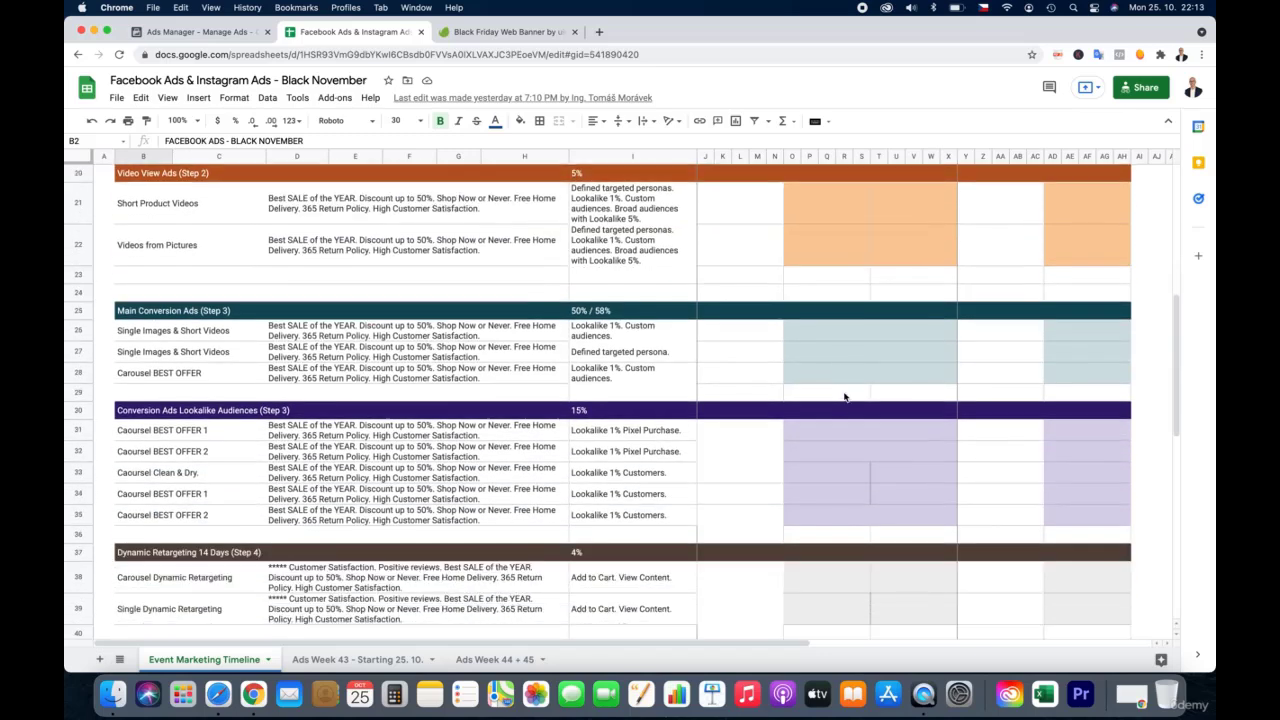
scroll(844, 397, "down", 3)
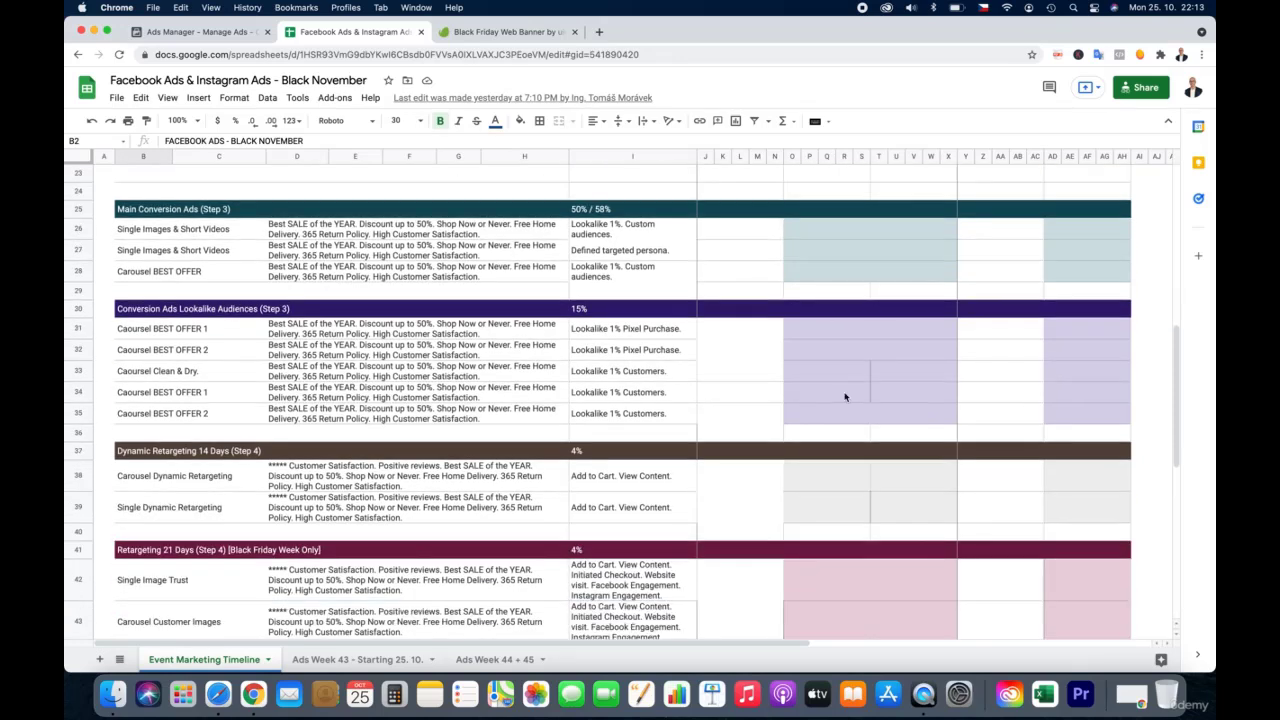
scroll(844, 397, "down", 2)
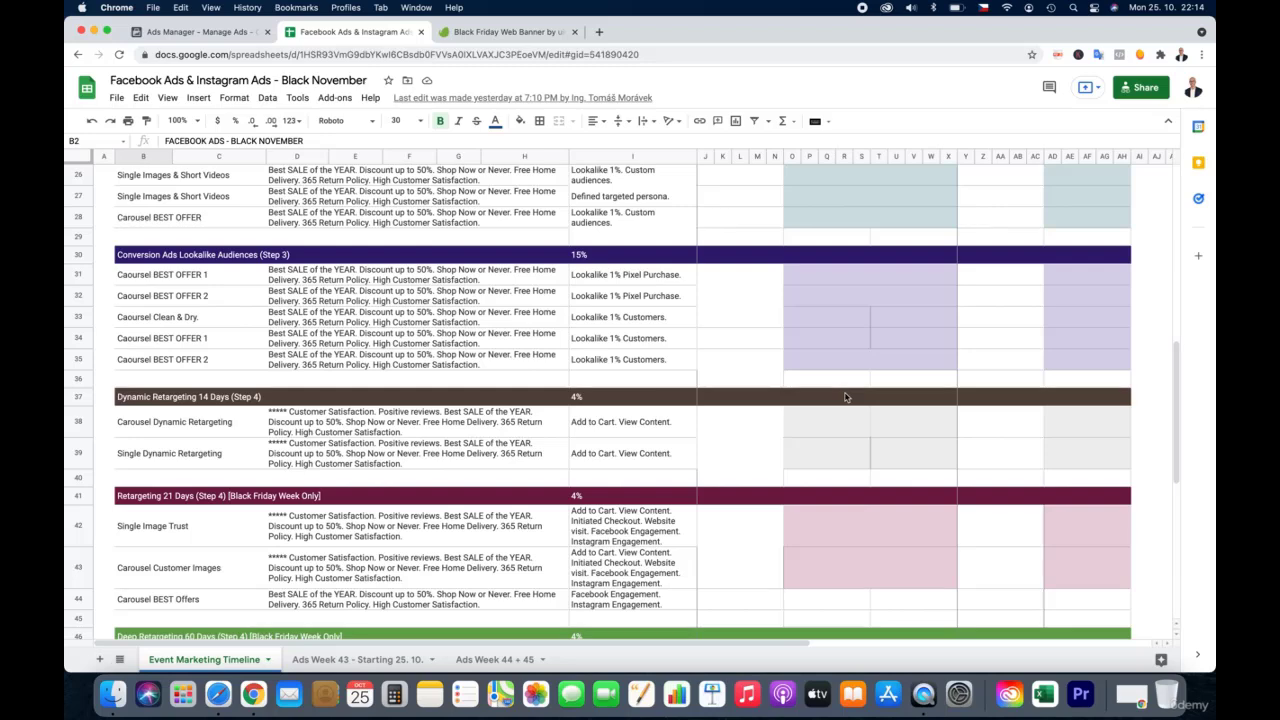
scroll(844, 397, "down", 3)
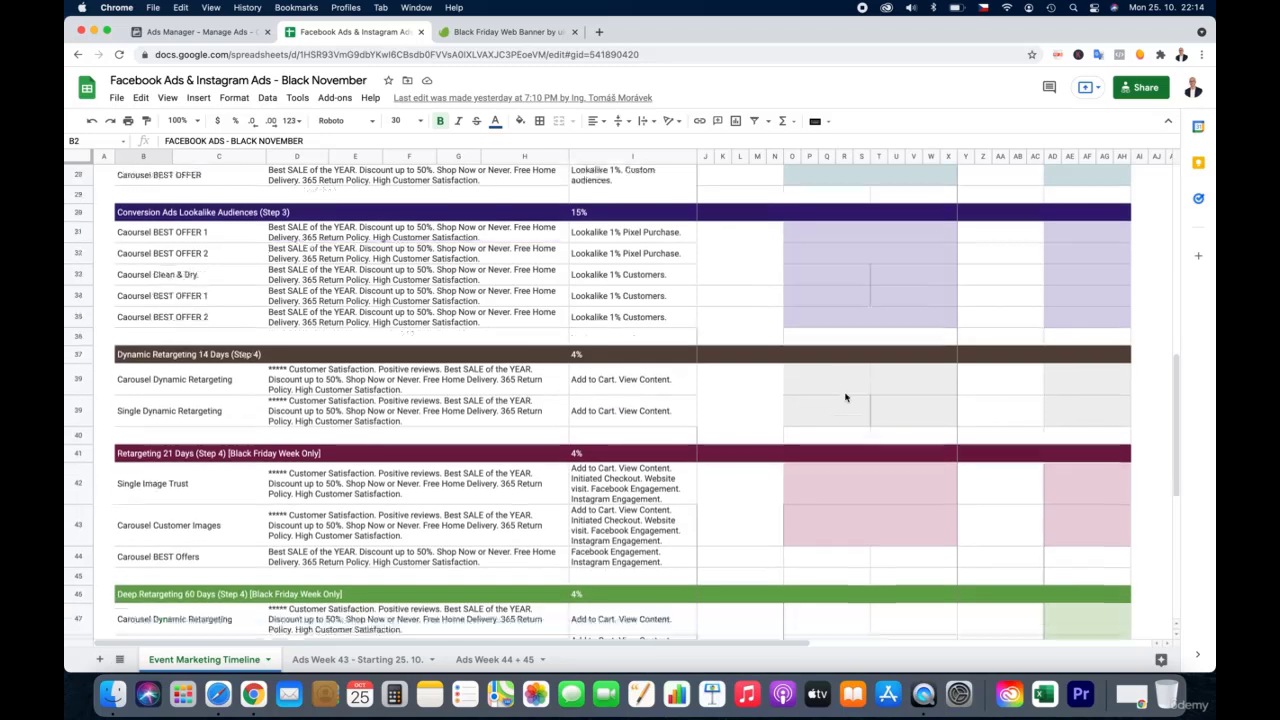
scroll(845, 397, "down", 2)
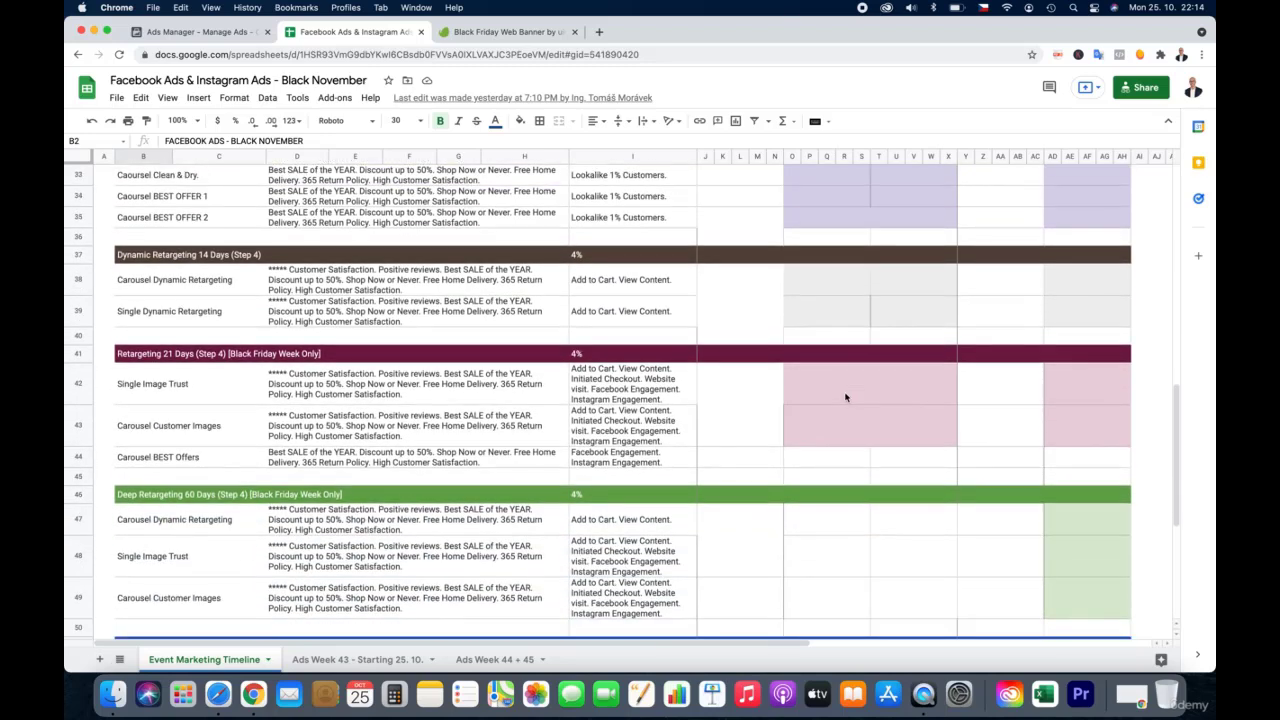
scroll(845, 397, "down", 3)
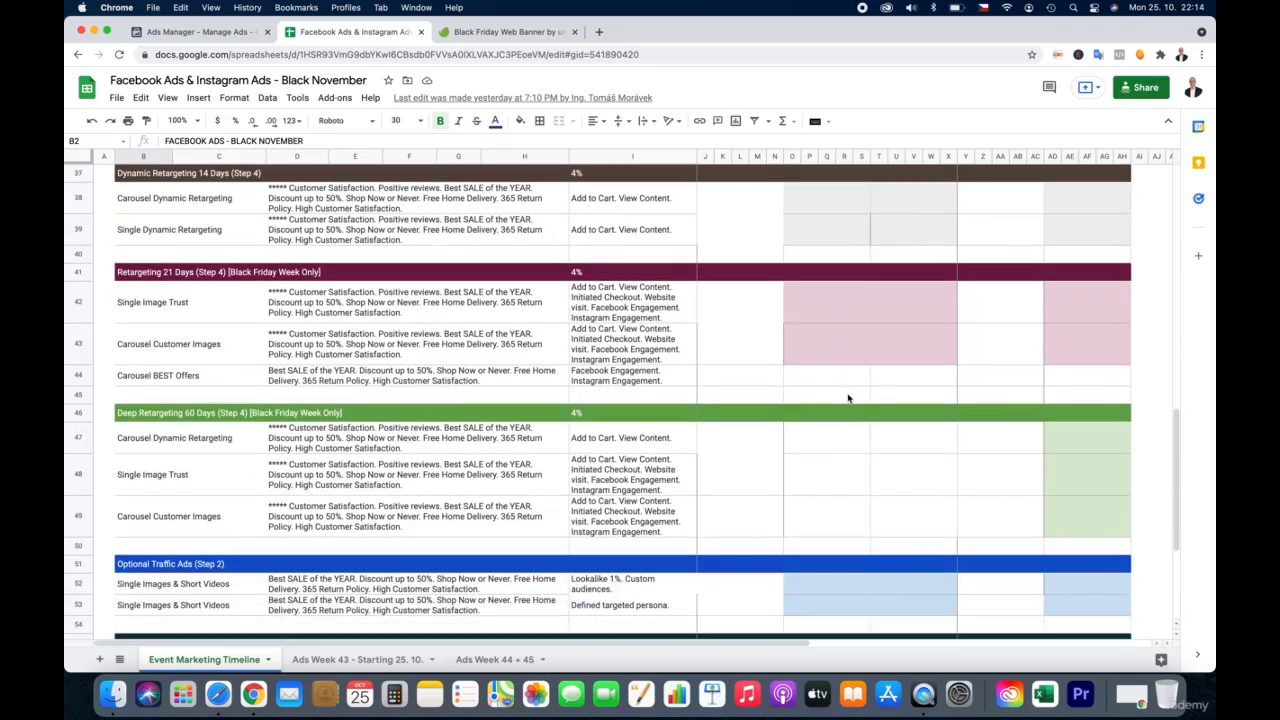
scroll(848, 398, "down", 4)
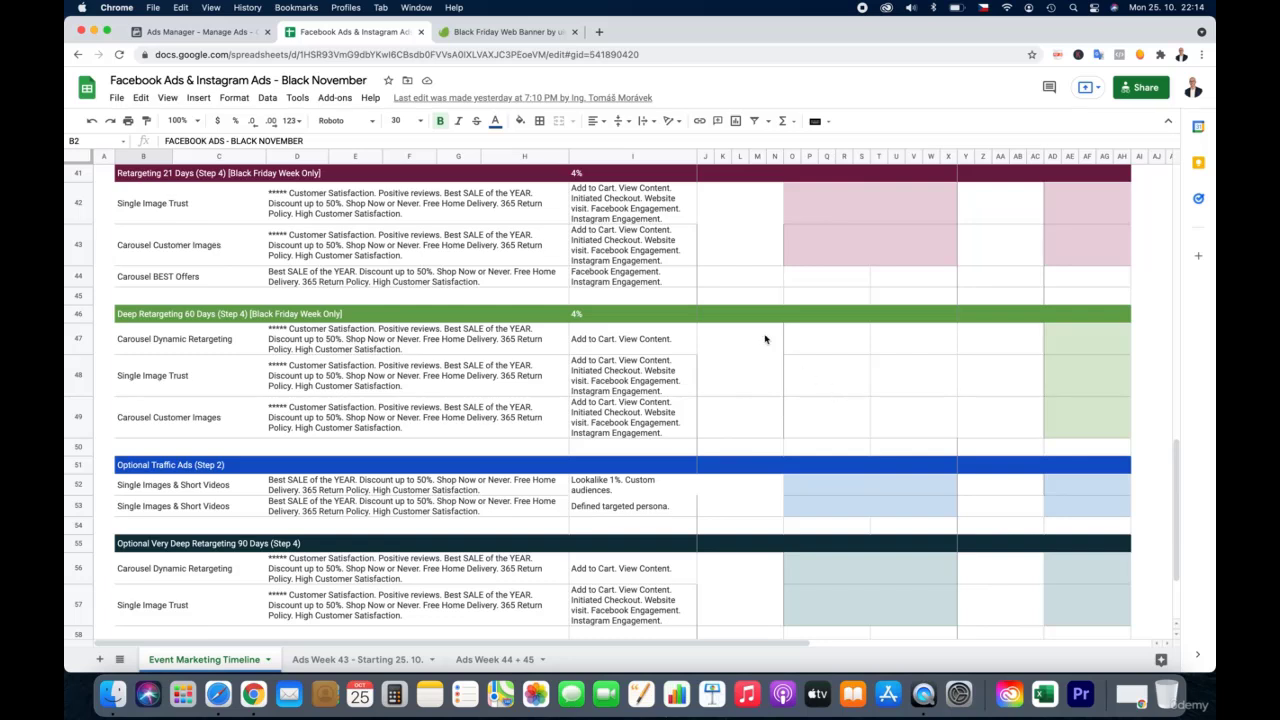
Open the Ads Week 44 + 45 sheet and examine its ad links from Video View Ads through Facebook & Instagram Engagement Retargeting 21 Days
mouse_move(519, 40)
left_click(488, 659)
scroll(420, 357, "up", 15)
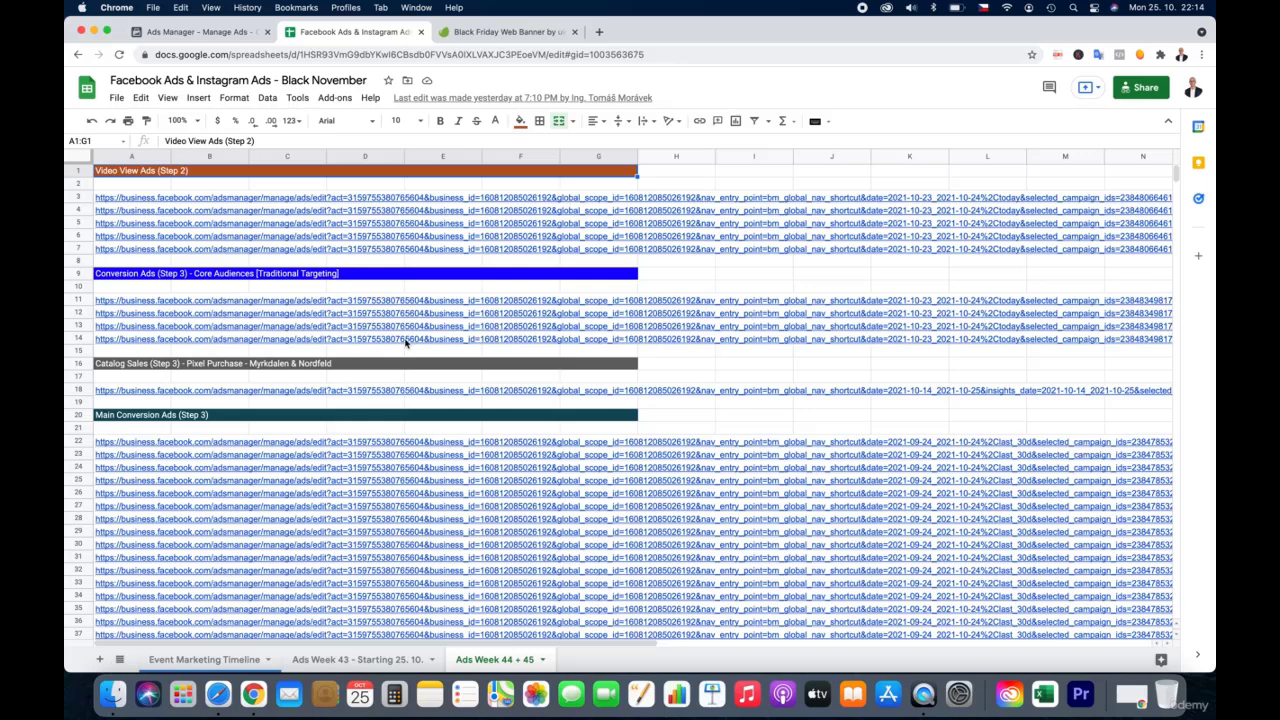
scroll(405, 342, "down", 1)
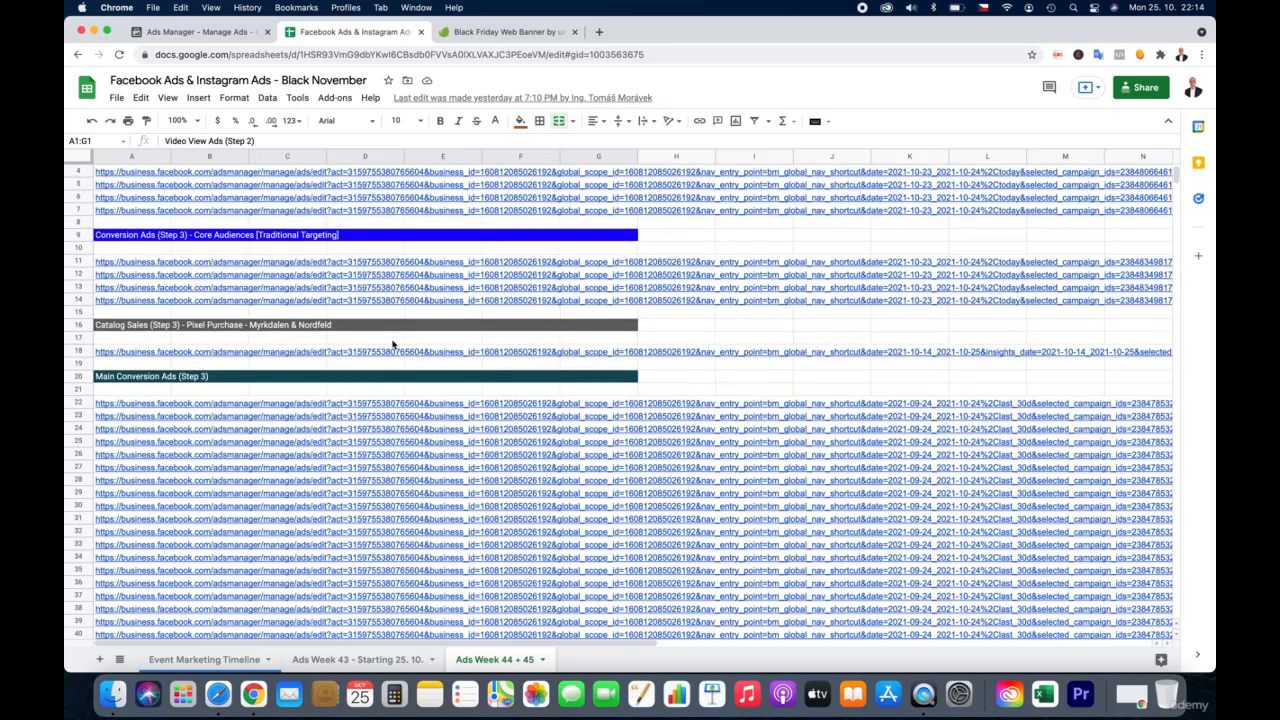
scroll(393, 344, "down", 7)
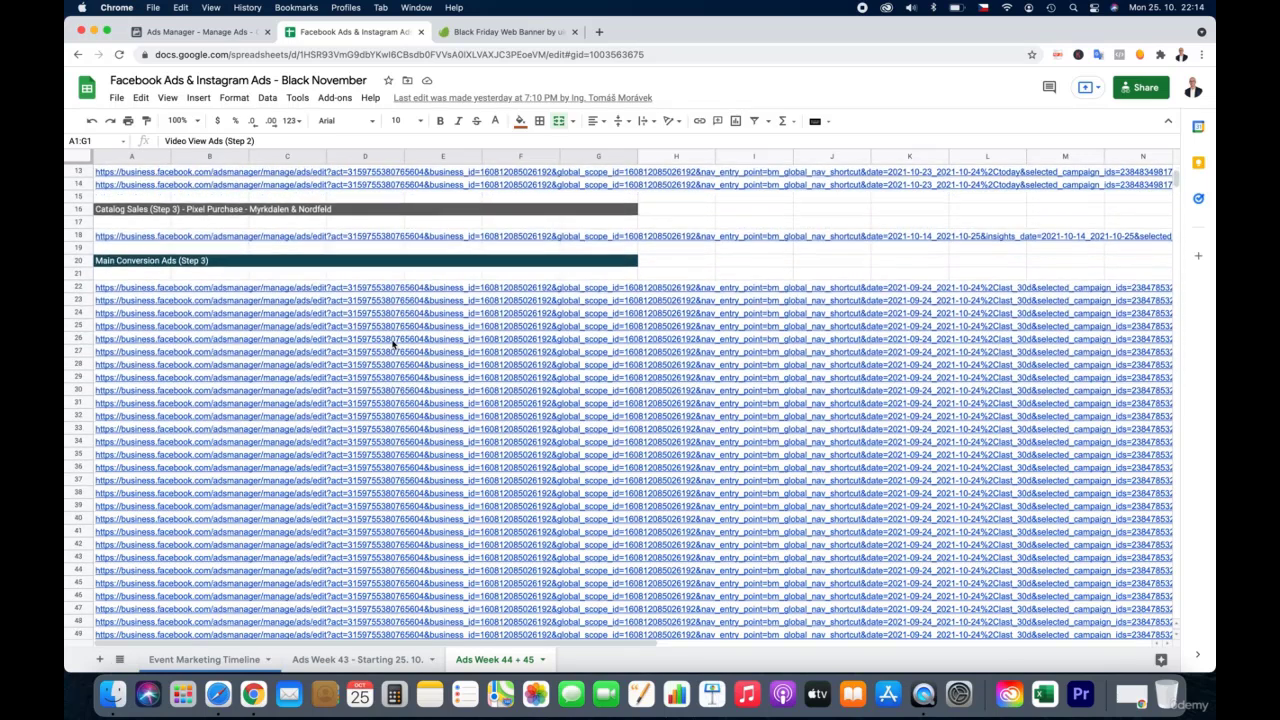
scroll(393, 344, "down", 4)
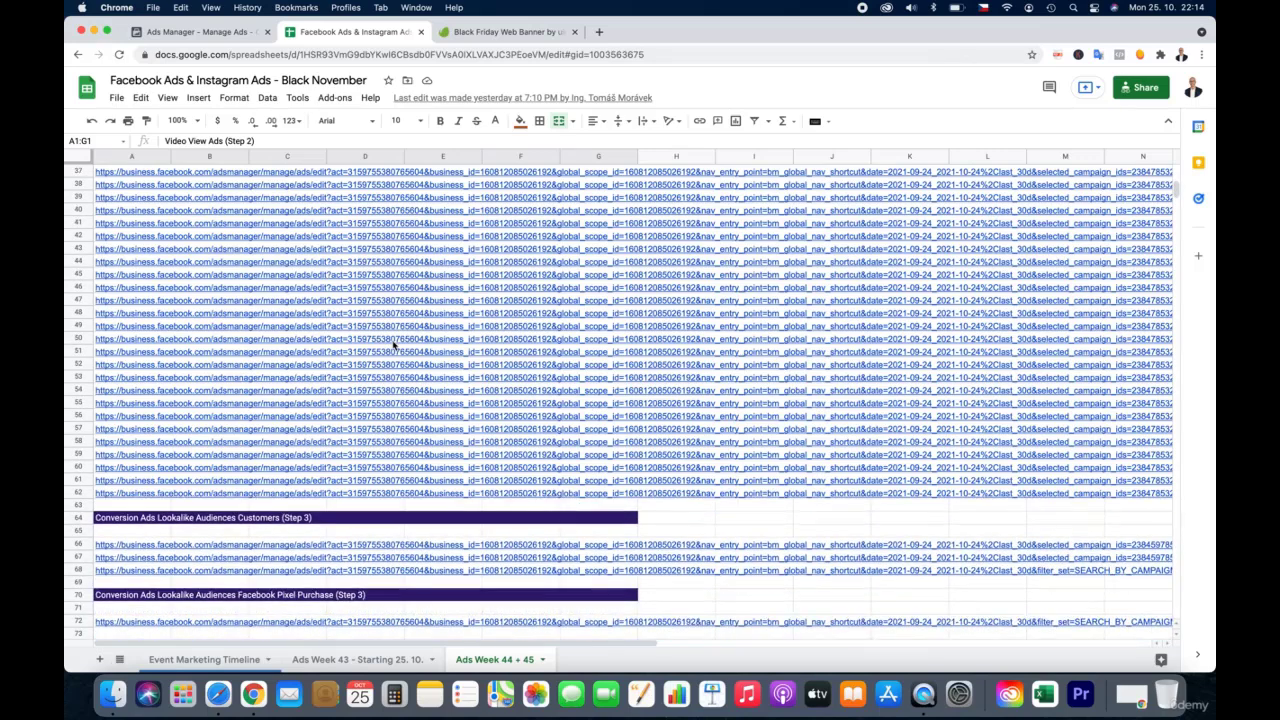
scroll(393, 344, "down", 4)
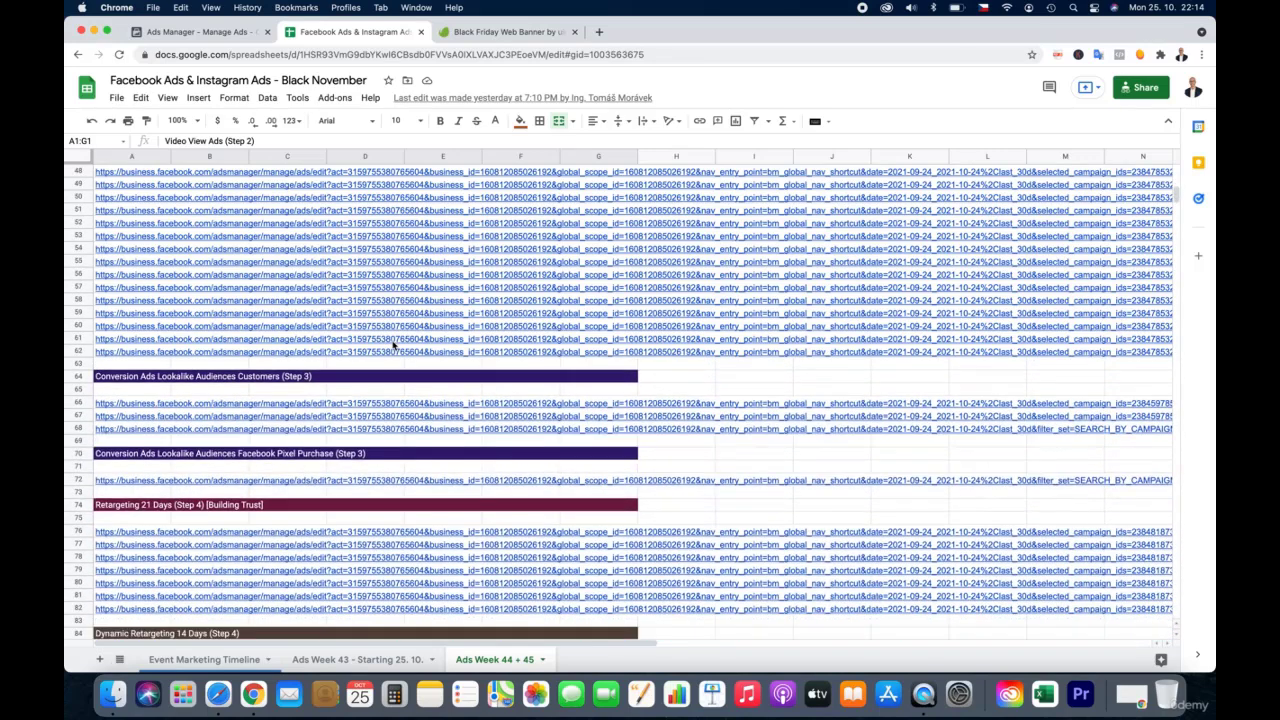
scroll(393, 344, "down", 1)
scroll(393, 344, "down", 2)
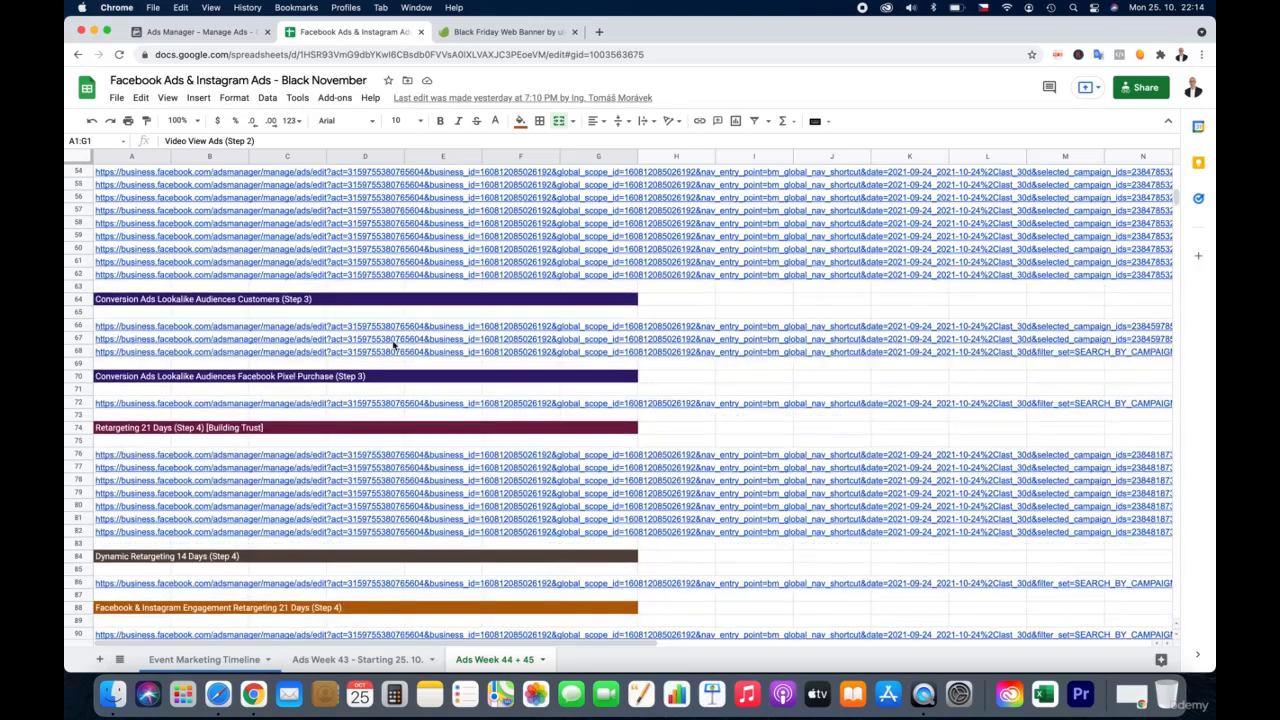
scroll(393, 344, "down", 2)
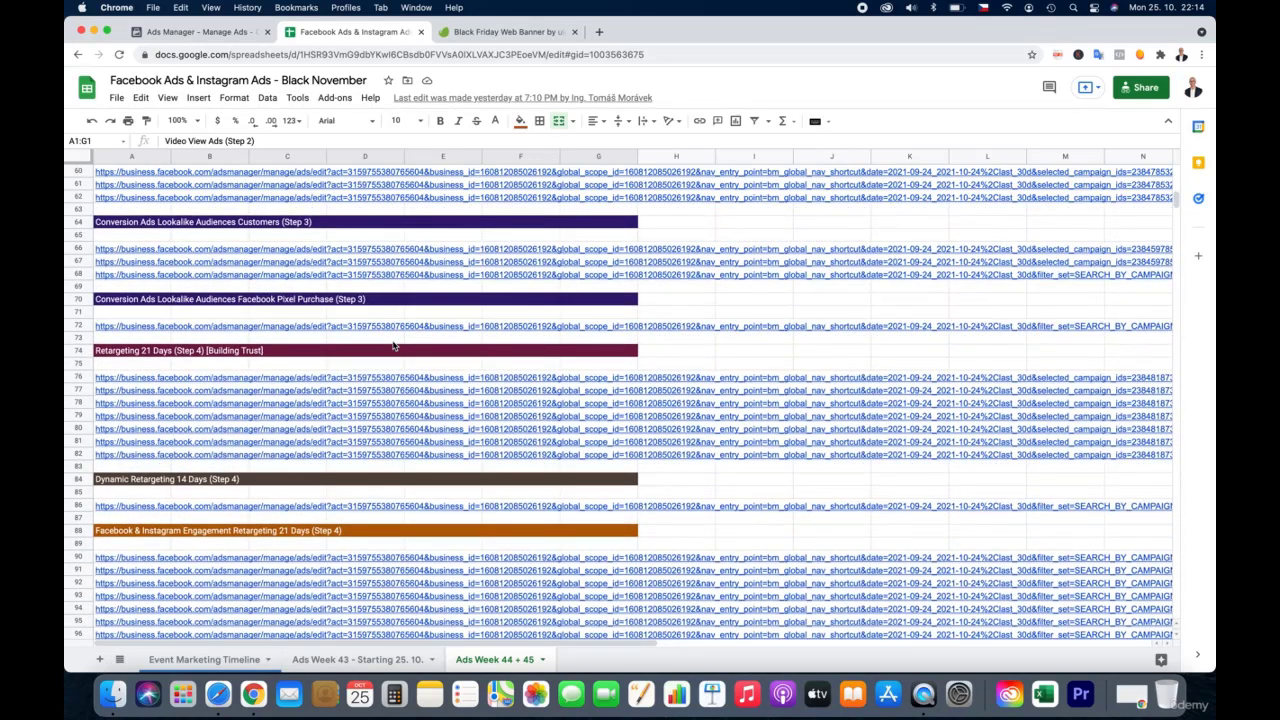
scroll(393, 344, "down", 2)
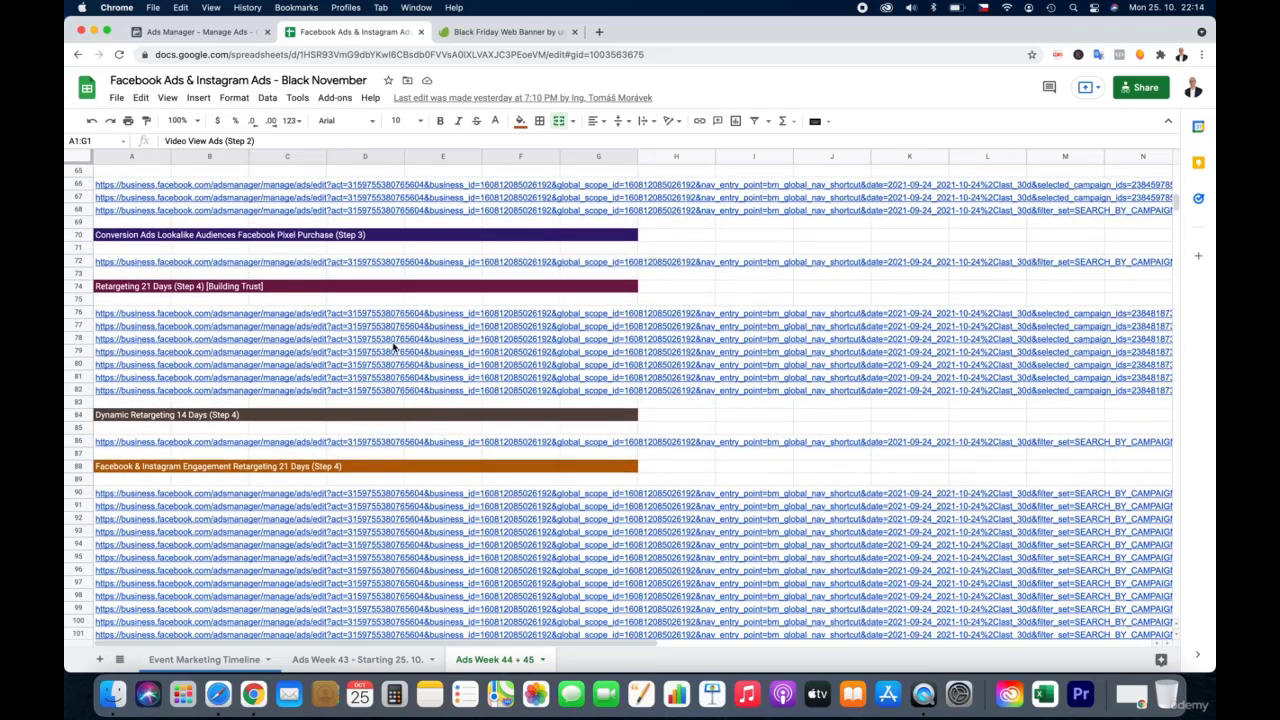
scroll(393, 346, "down", 2)
scroll(393, 348, "down", 3)
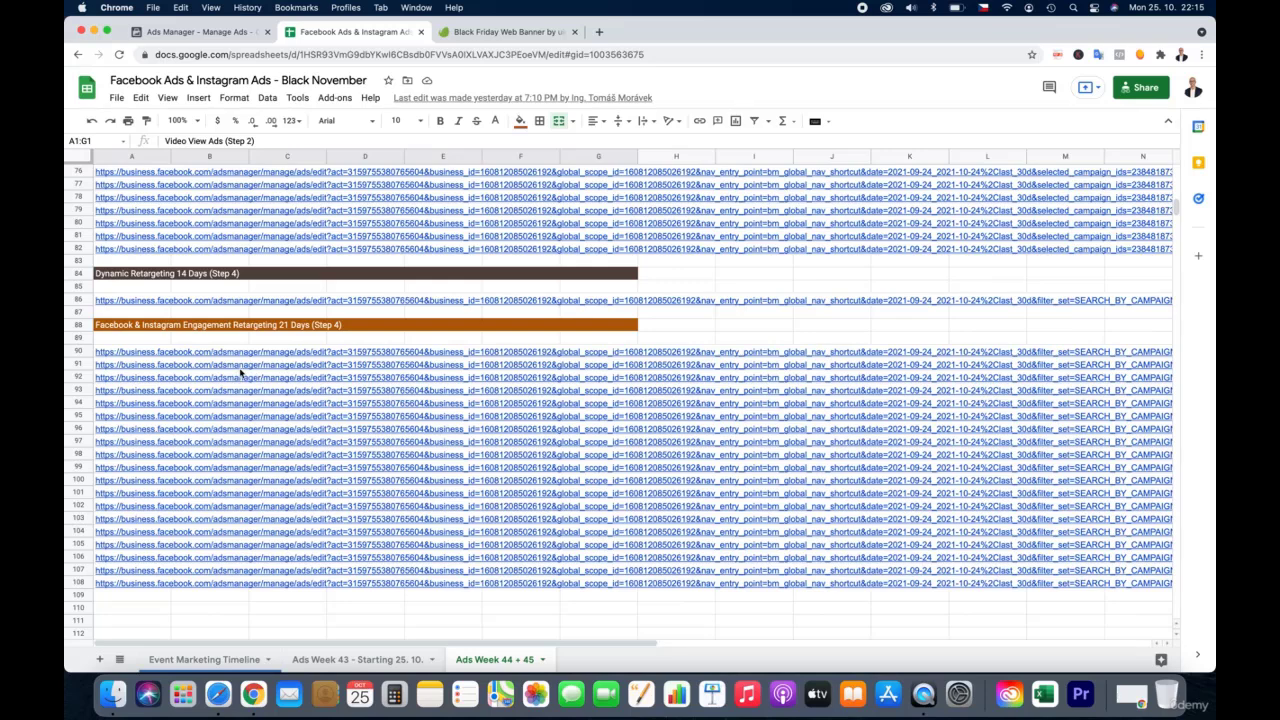
scroll(250, 380, "down", 1)
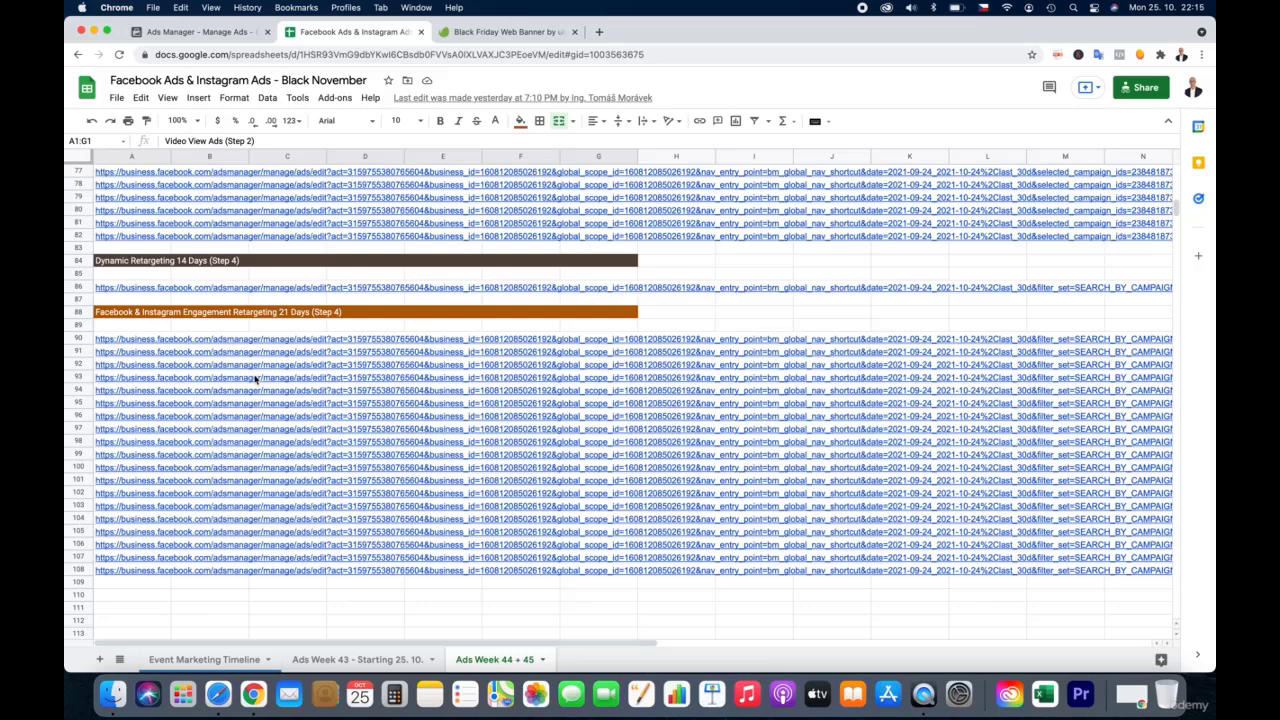
Open Events Manager from Ads Manager and bring up the web event configurations behind the DENMARK & SWEDEN Victory pixel's Aggregated Event Measurement
left_click(216, 32)
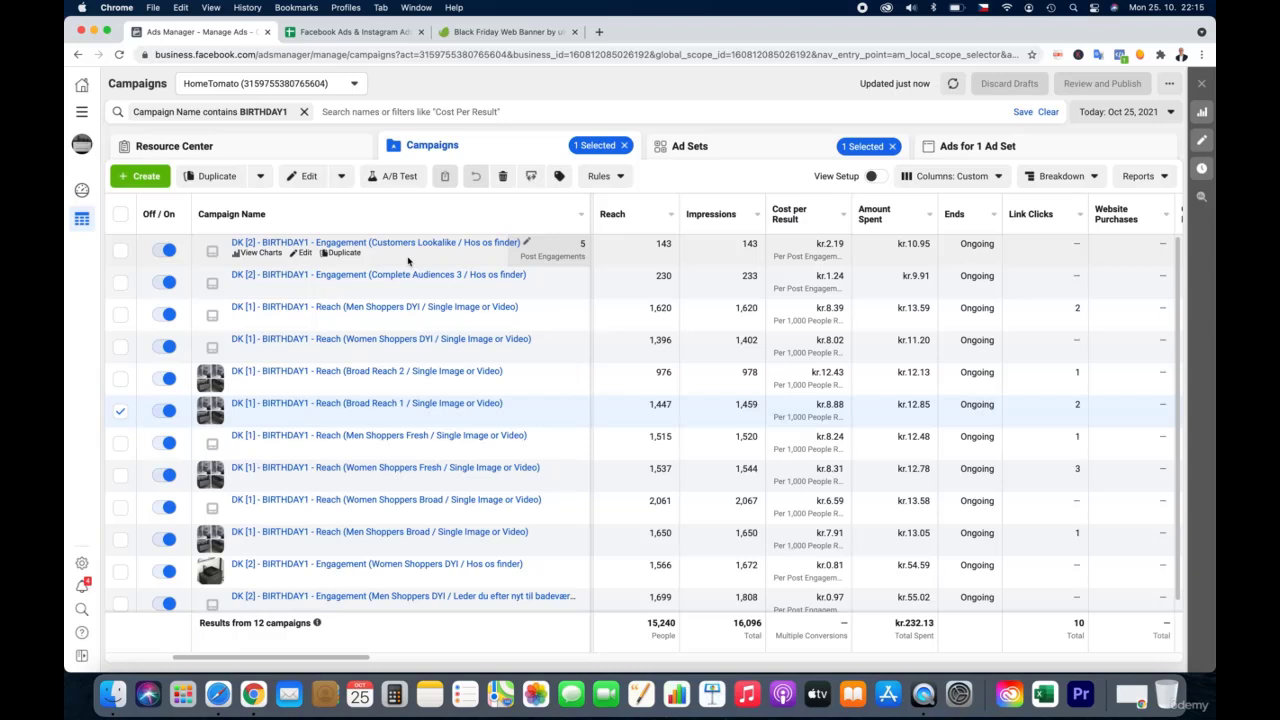
left_click(84, 114)
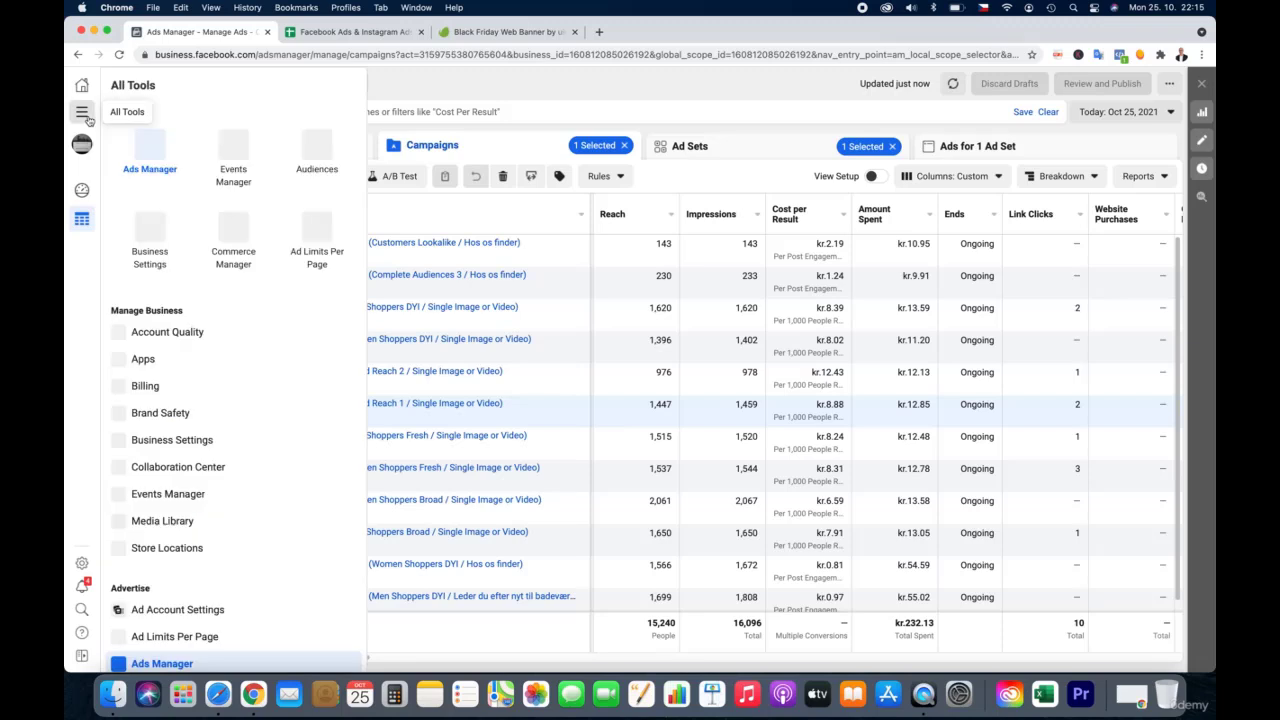
left_click(233, 151)
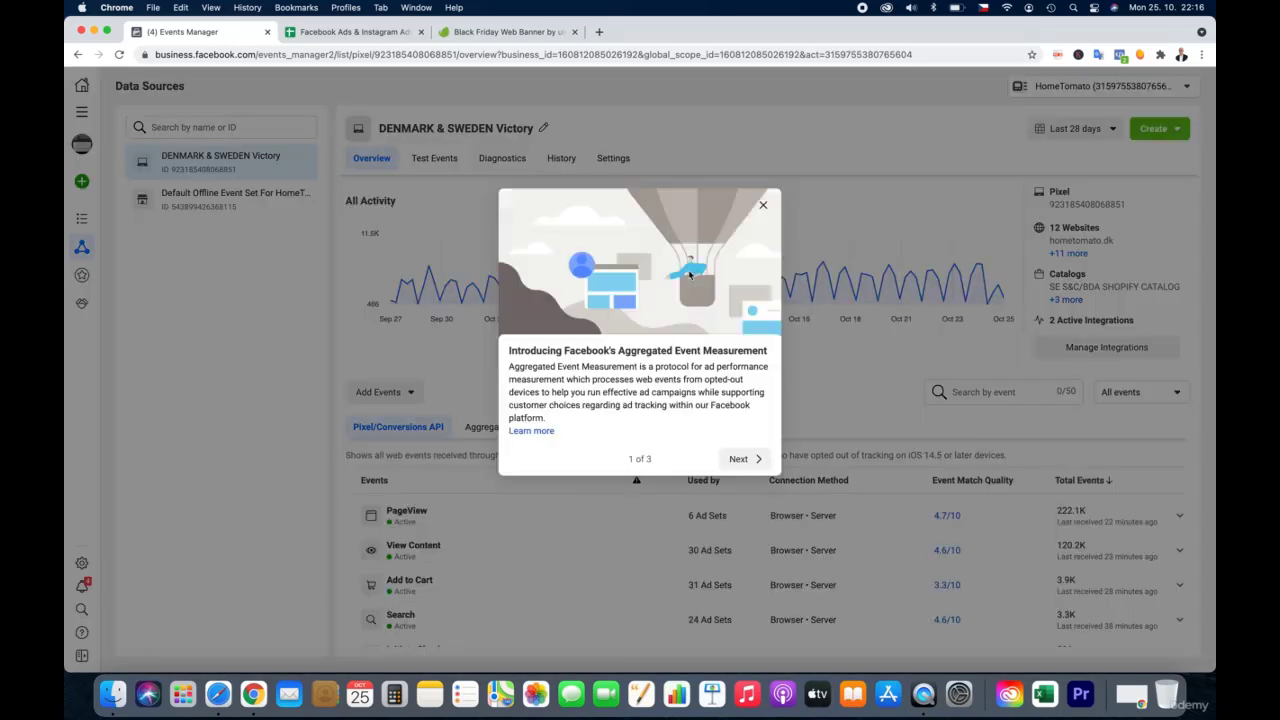
left_click(763, 205)
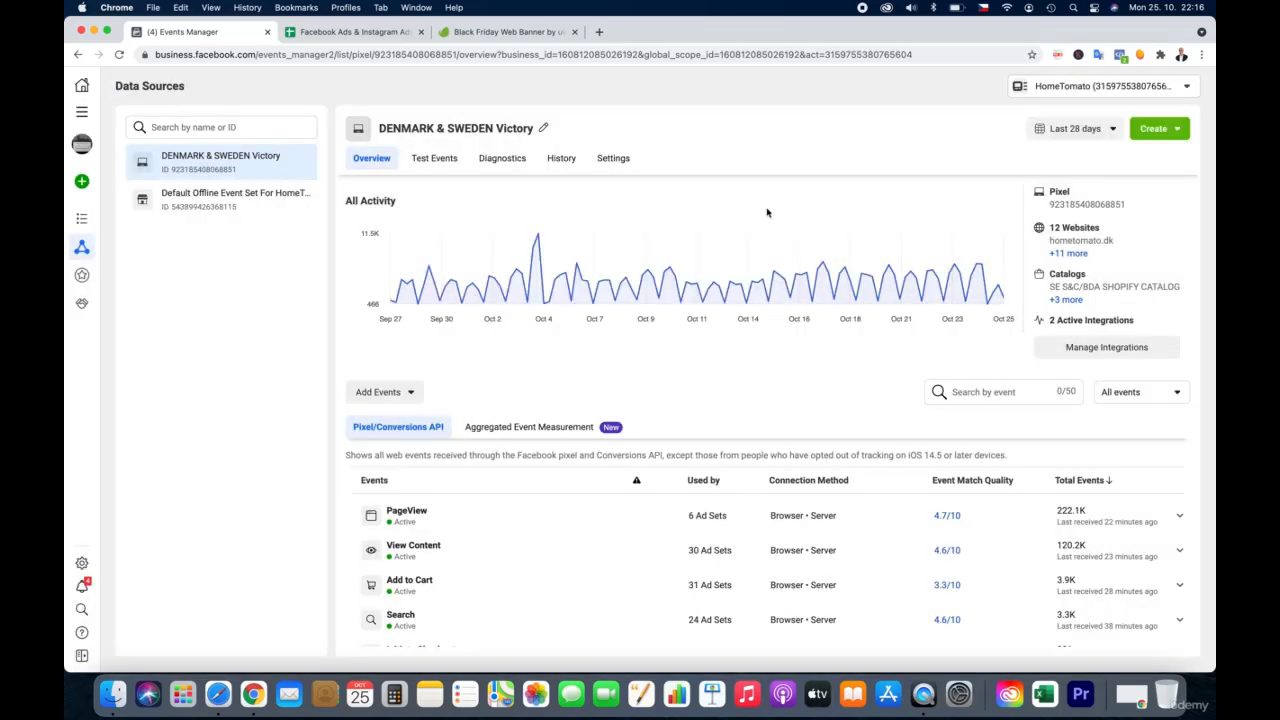
left_click(540, 430)
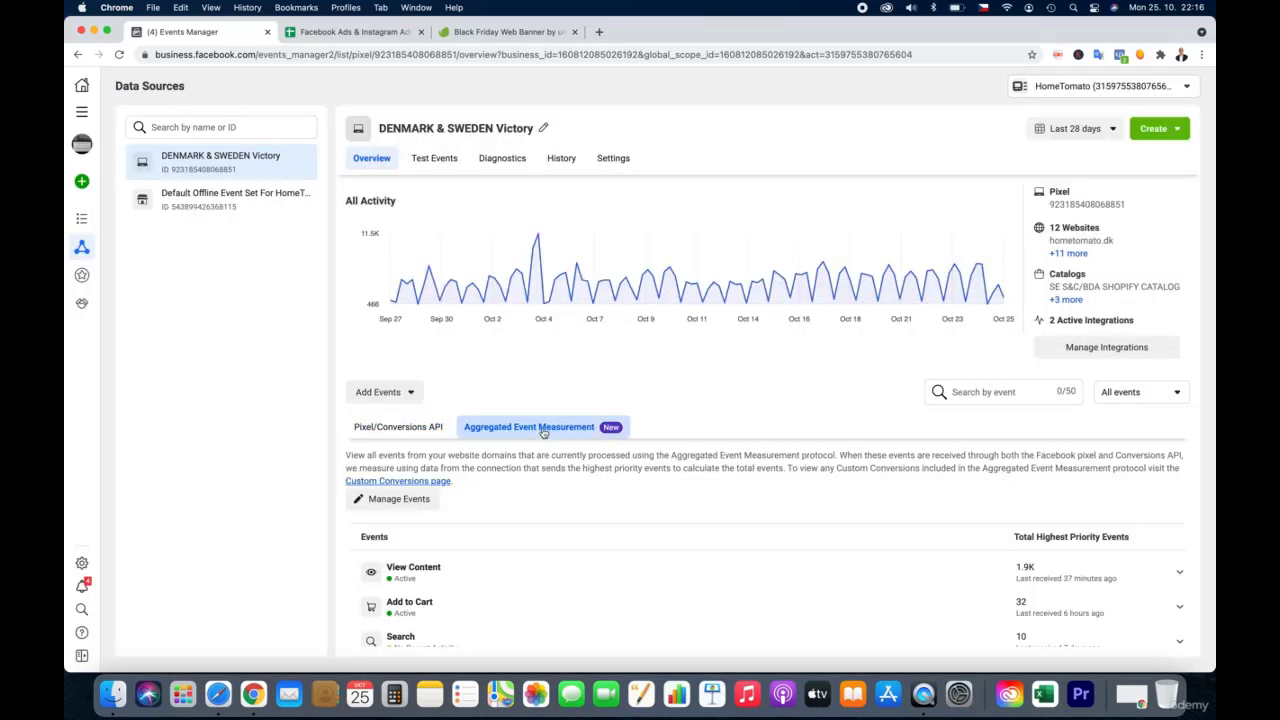
scroll(470, 514, "down", 1)
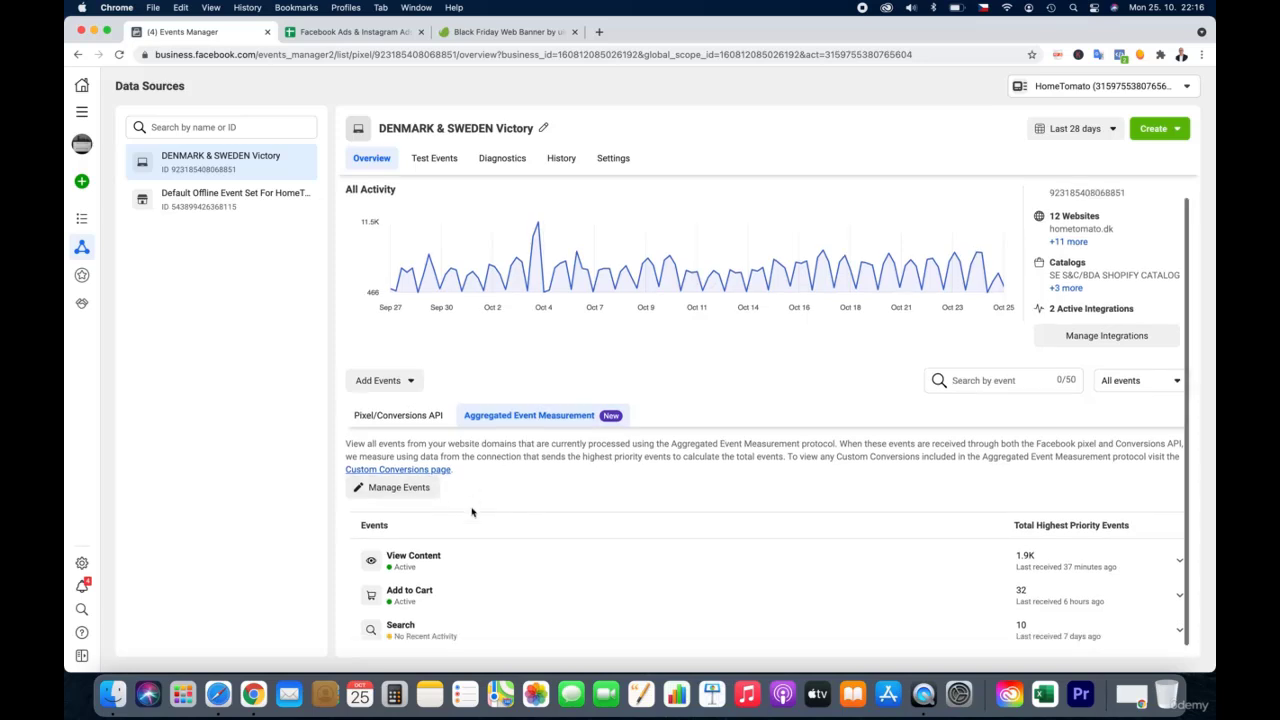
left_click(414, 489)
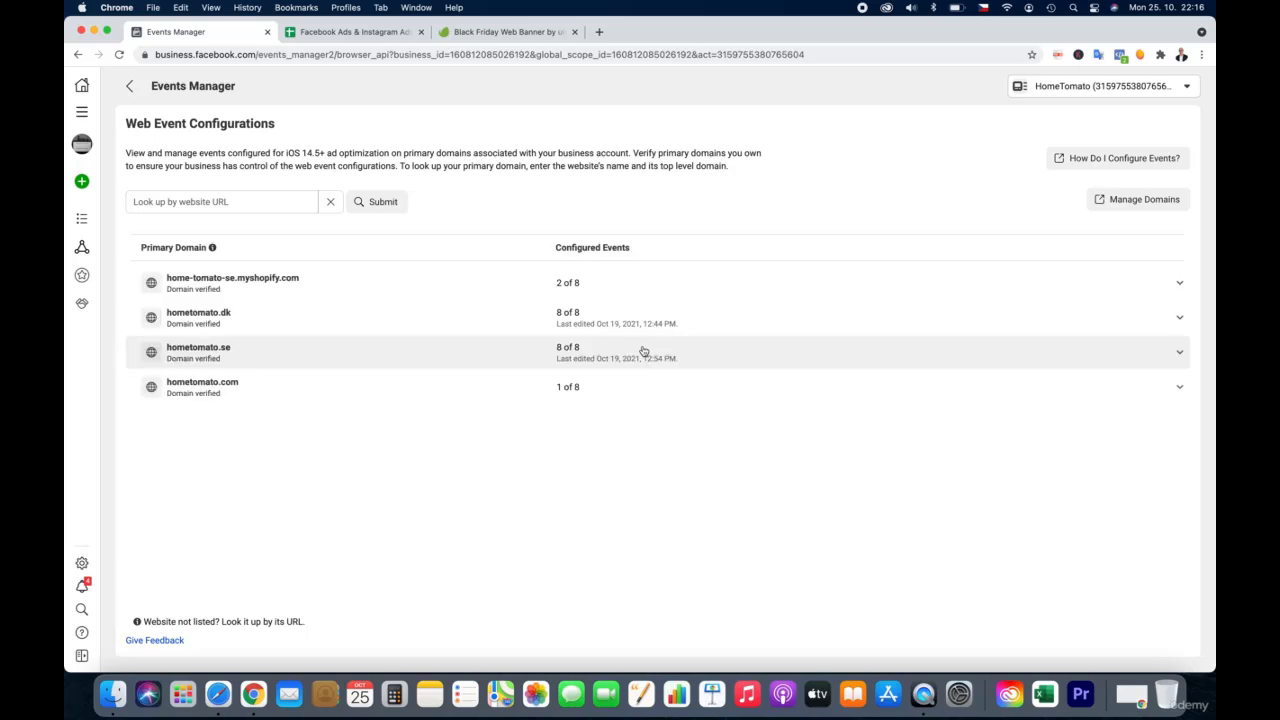
Open the hometomato.dk event configuration for editing and examine its event priorities, Purchase value optimization and configured event usage
left_click(525, 321)
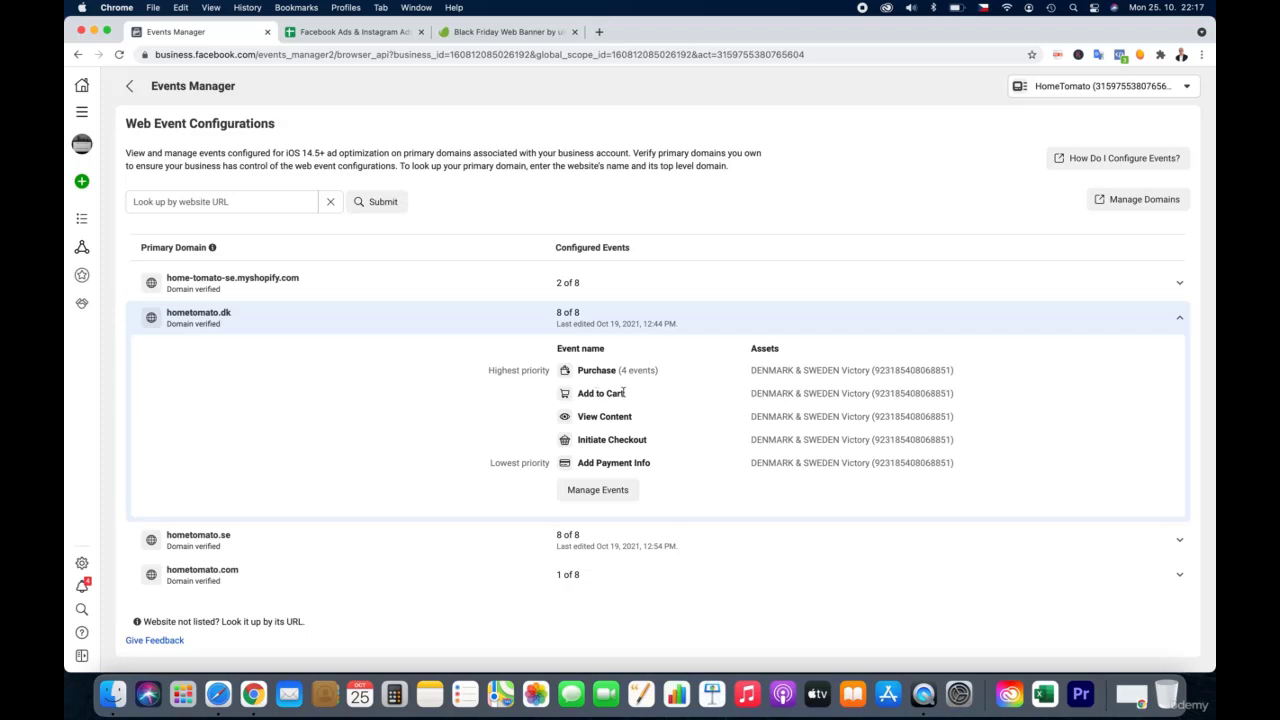
left_click(612, 492)
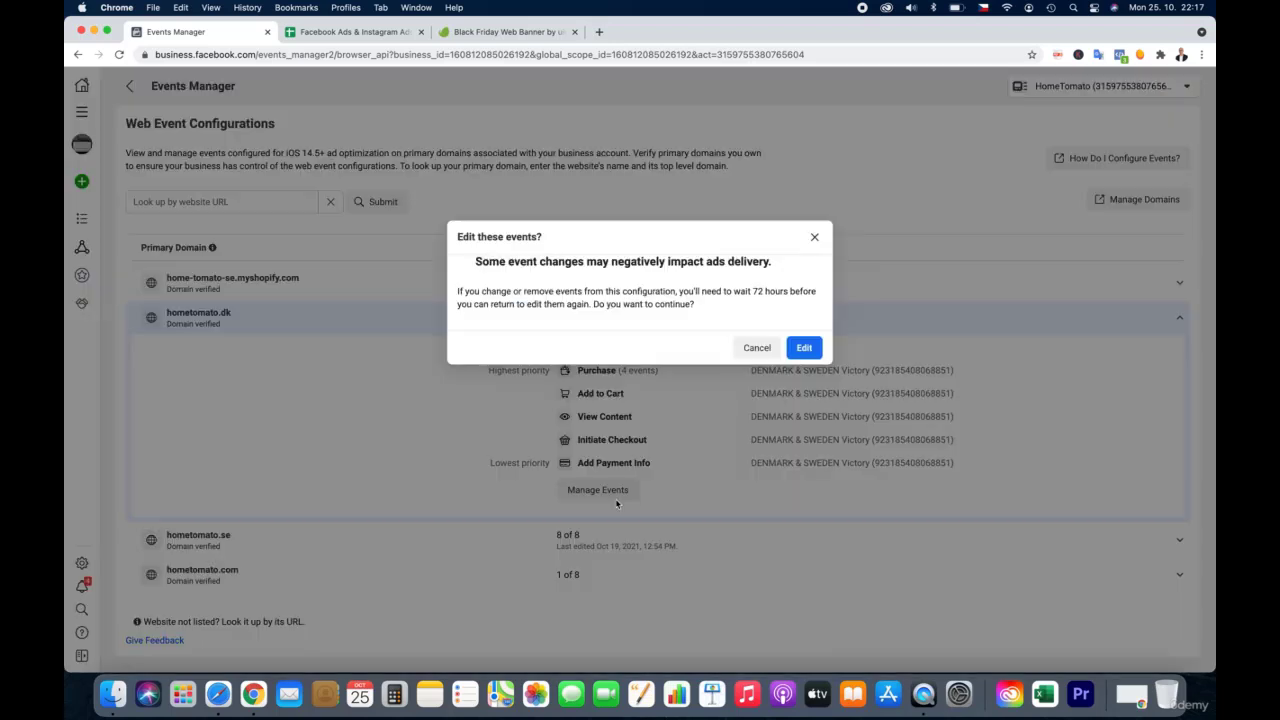
left_click(803, 348)
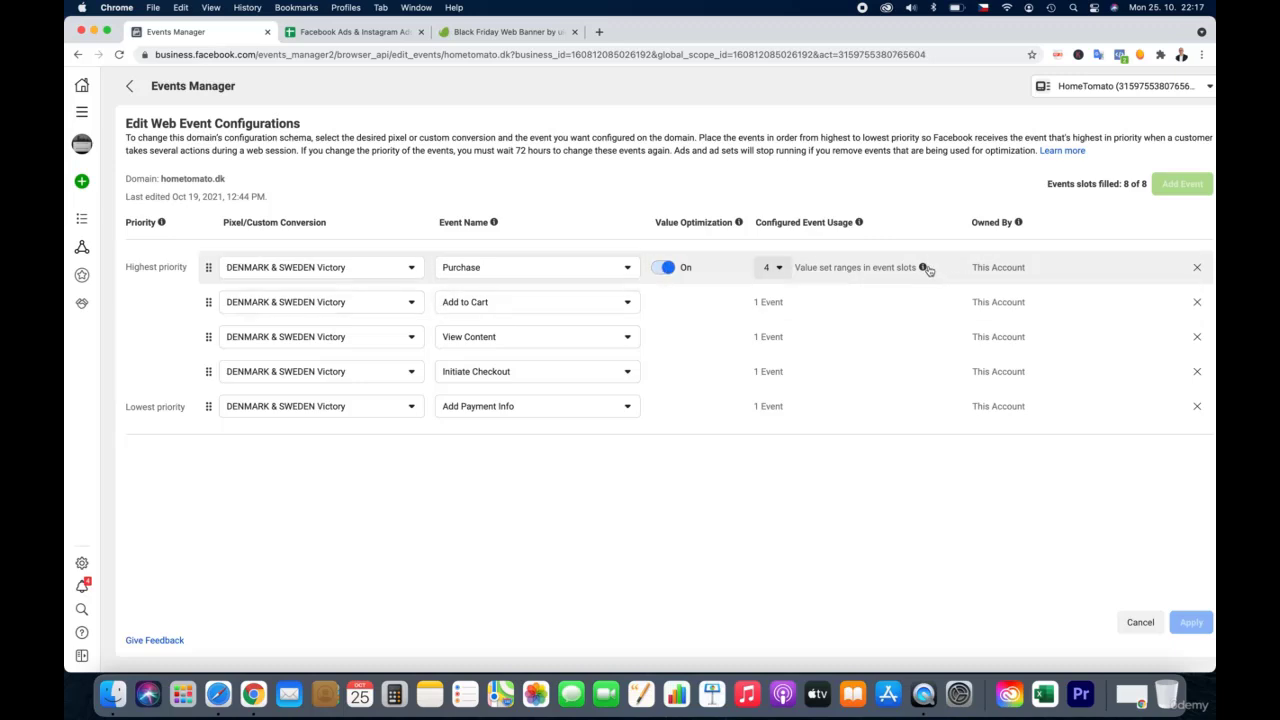
mouse_move(926, 270)
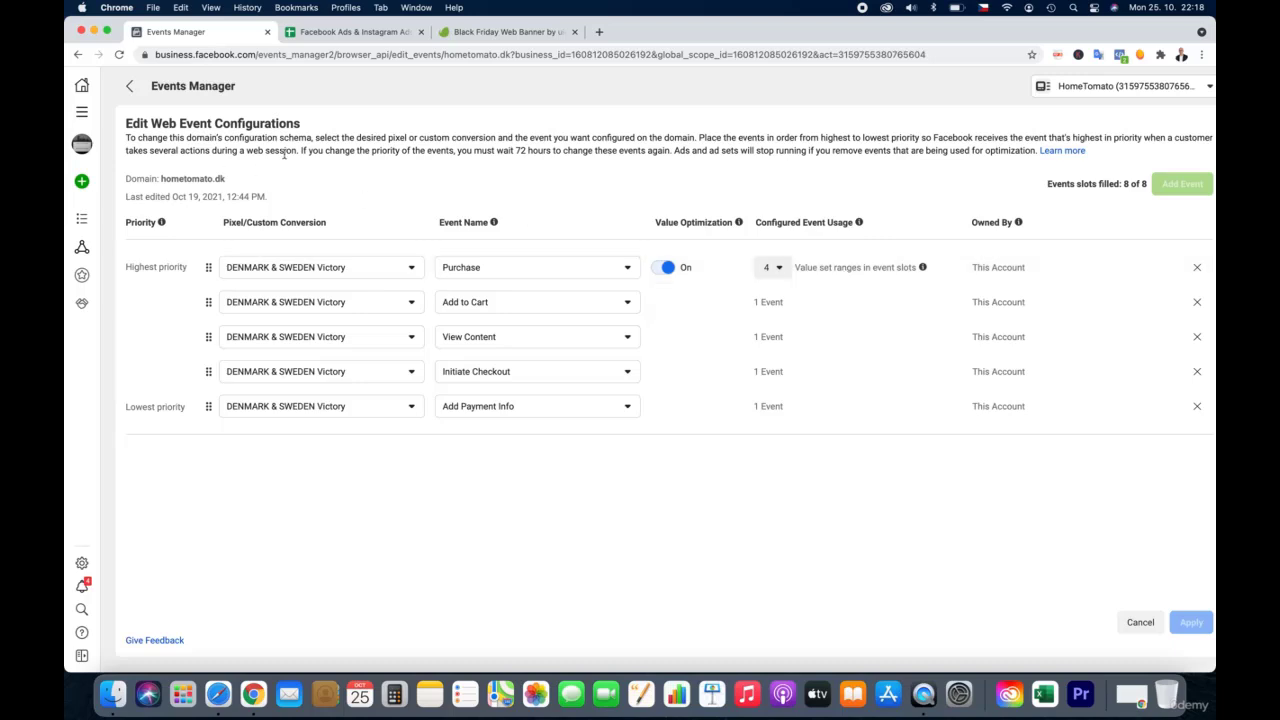
Return to the Black November spreadsheet's Event Marketing Timeline and examine the engagement, video view and conversion campaign rows
left_click(364, 36)
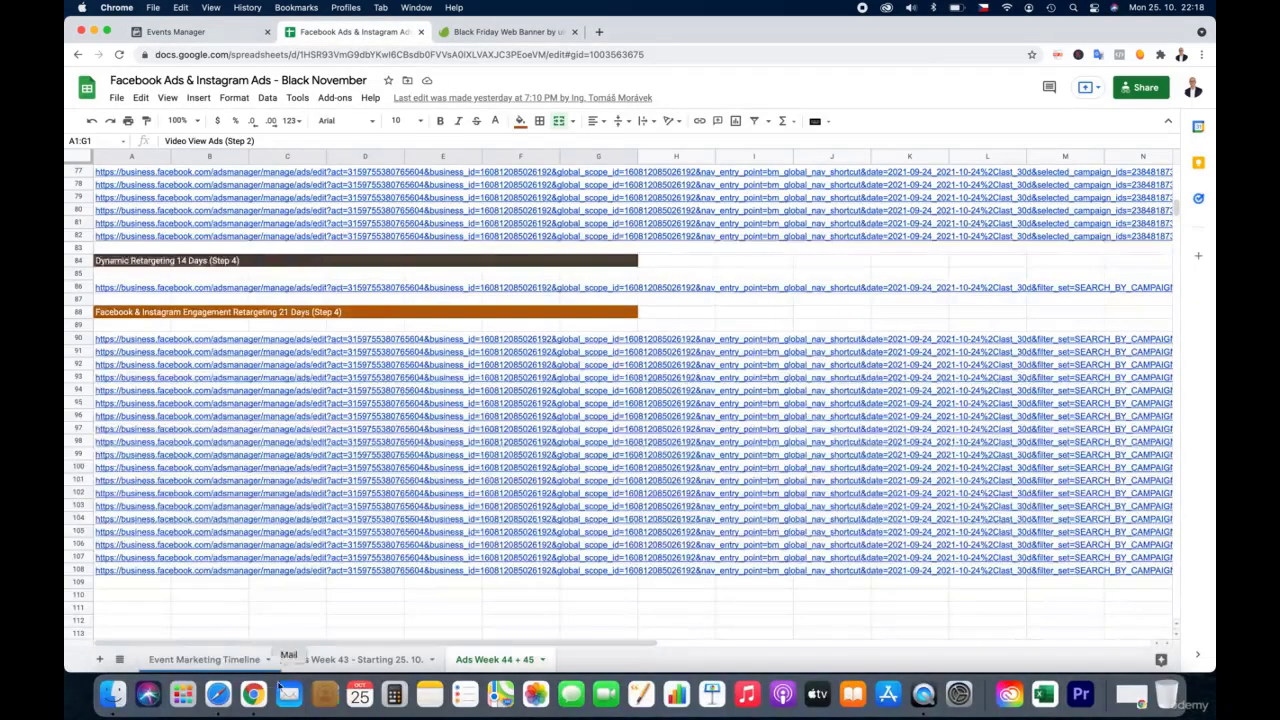
left_click(208, 660)
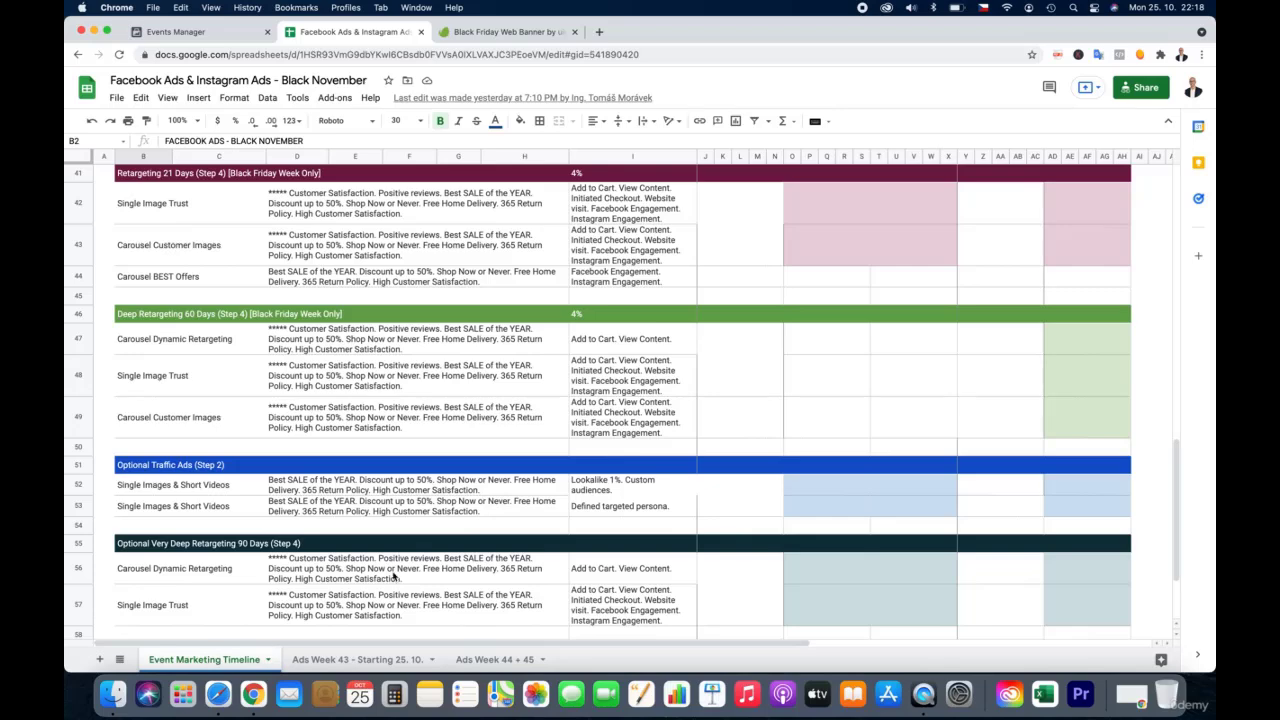
scroll(662, 265, "up", 3)
scroll(662, 265, "up", 10)
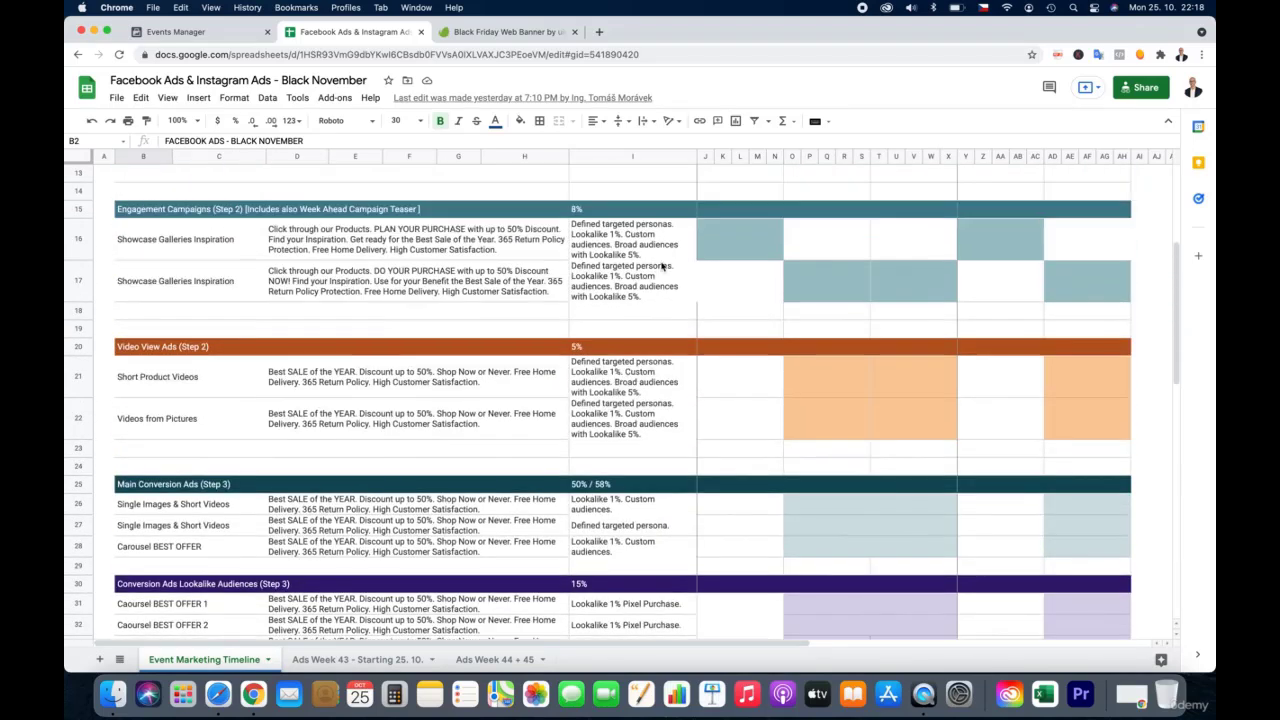